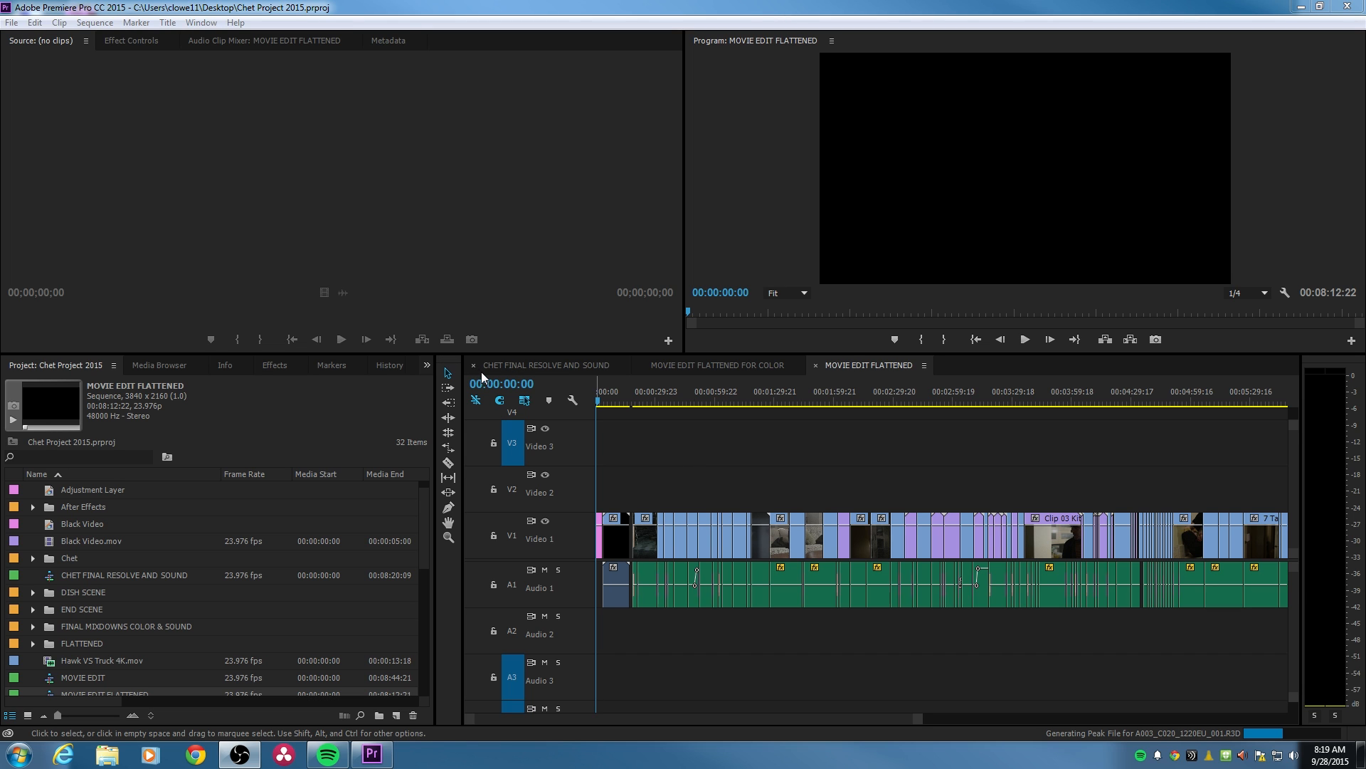
- Target the V1, V2, A1 and A2 tracks in the MOVIE EDIT FLATTENED sequence
{"action": "left_click", "coordinate": [513, 535]}
{"action": "left_click", "coordinate": [512, 630]}
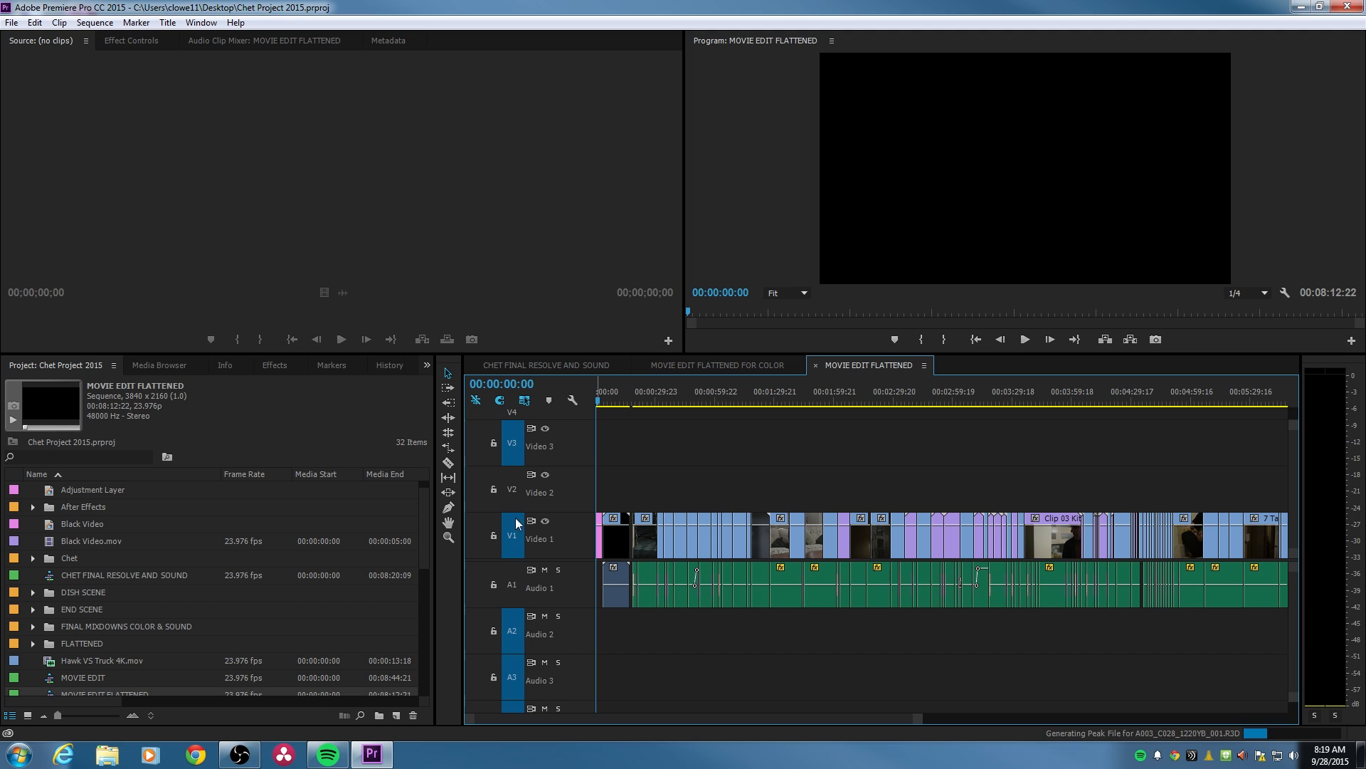
{"action": "left_click", "coordinate": [512, 488]}
{"action": "left_click", "coordinate": [512, 584]}
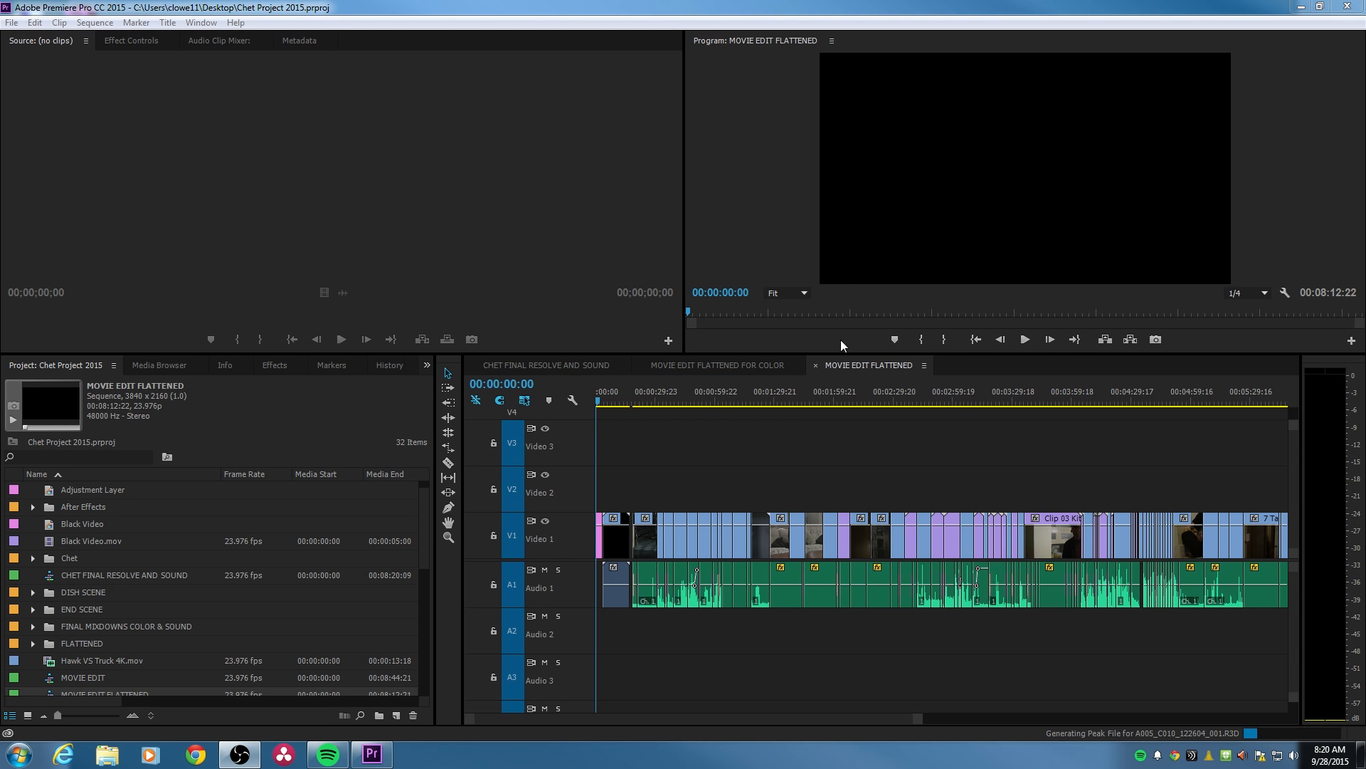
- Preview the opening truck shot in the sequence at about 00:00:09:16
{"action": "left_click", "coordinate": [621, 401]}
{"action": "left_click", "coordinate": [11, 22]}
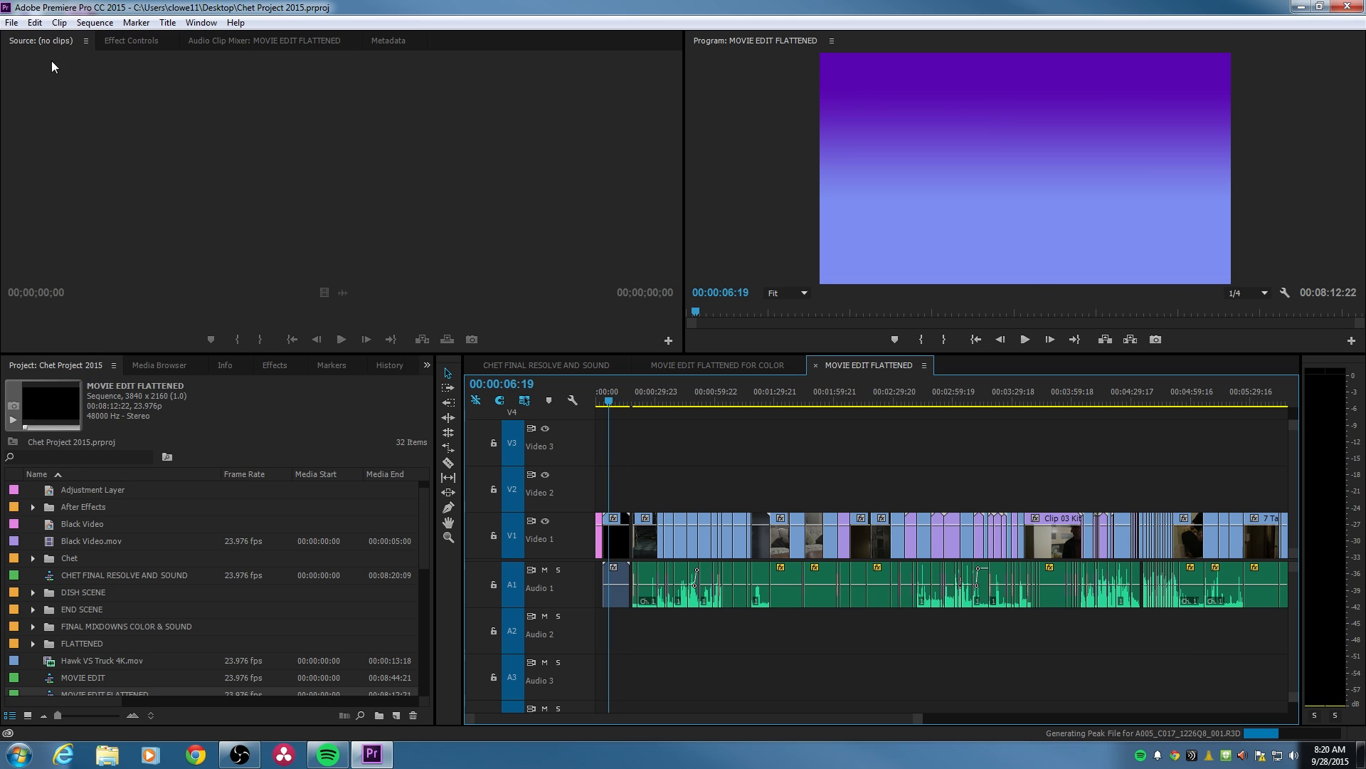
{"action": "left_click_drag", "start_coordinate": [608, 395], "coordinate": [615, 395]}
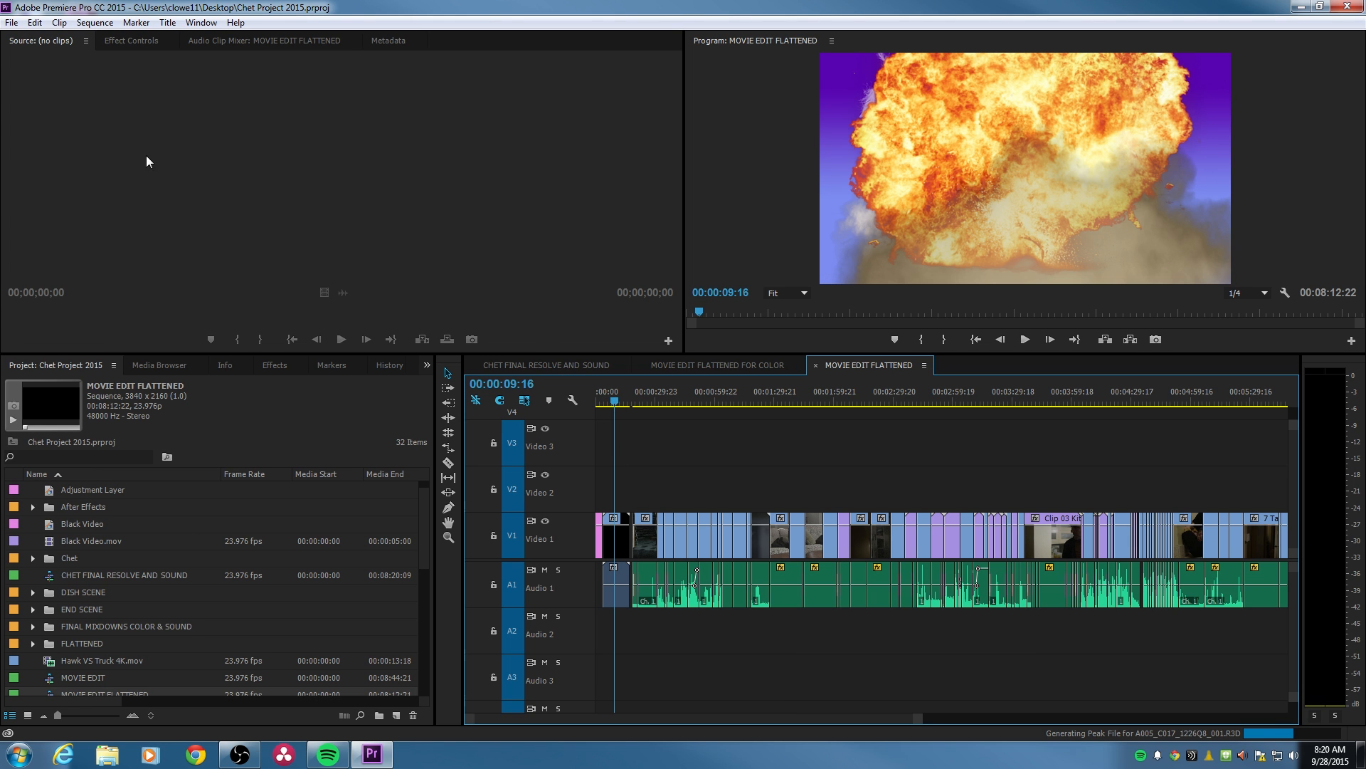
{"action": "left_click", "coordinate": [12, 23]}
{"action": "mouse_move", "coordinate": [140, 429]}
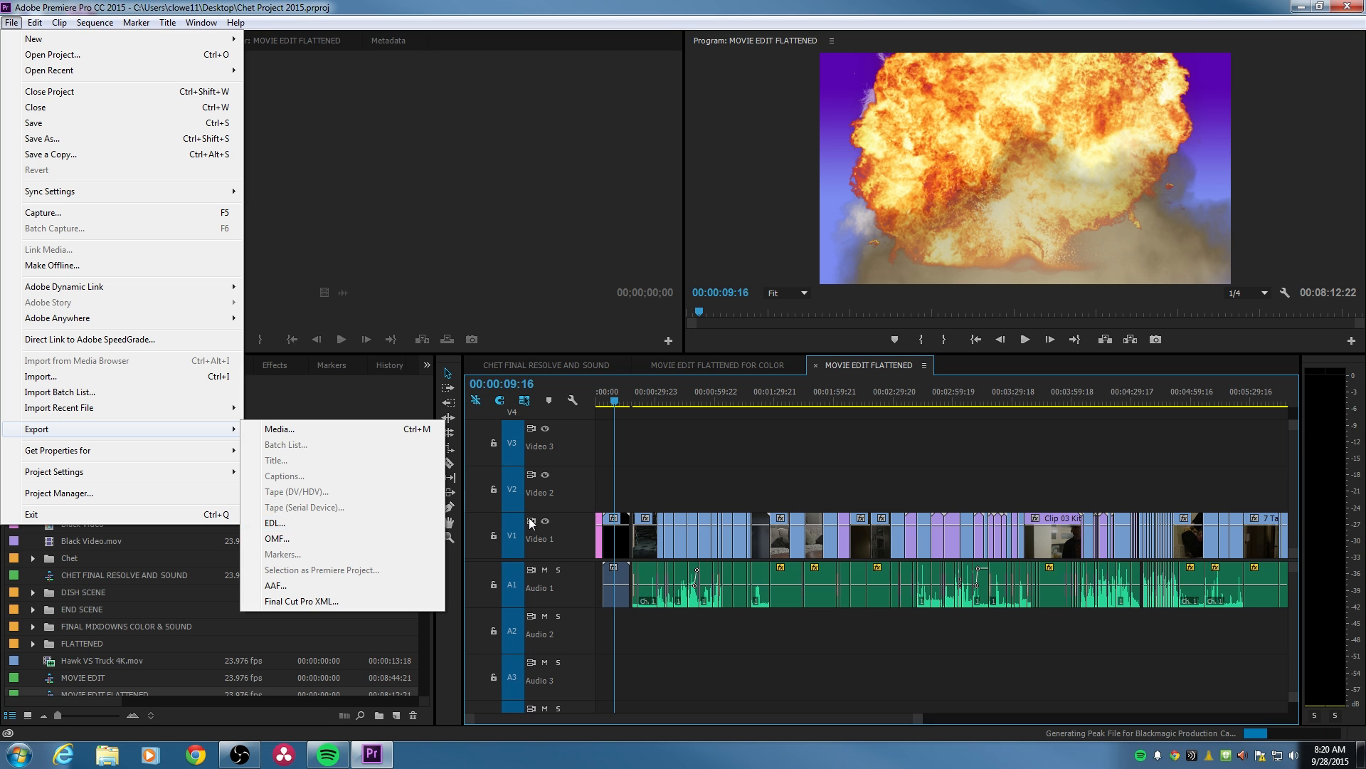
{"action": "left_click", "coordinate": [631, 494]}
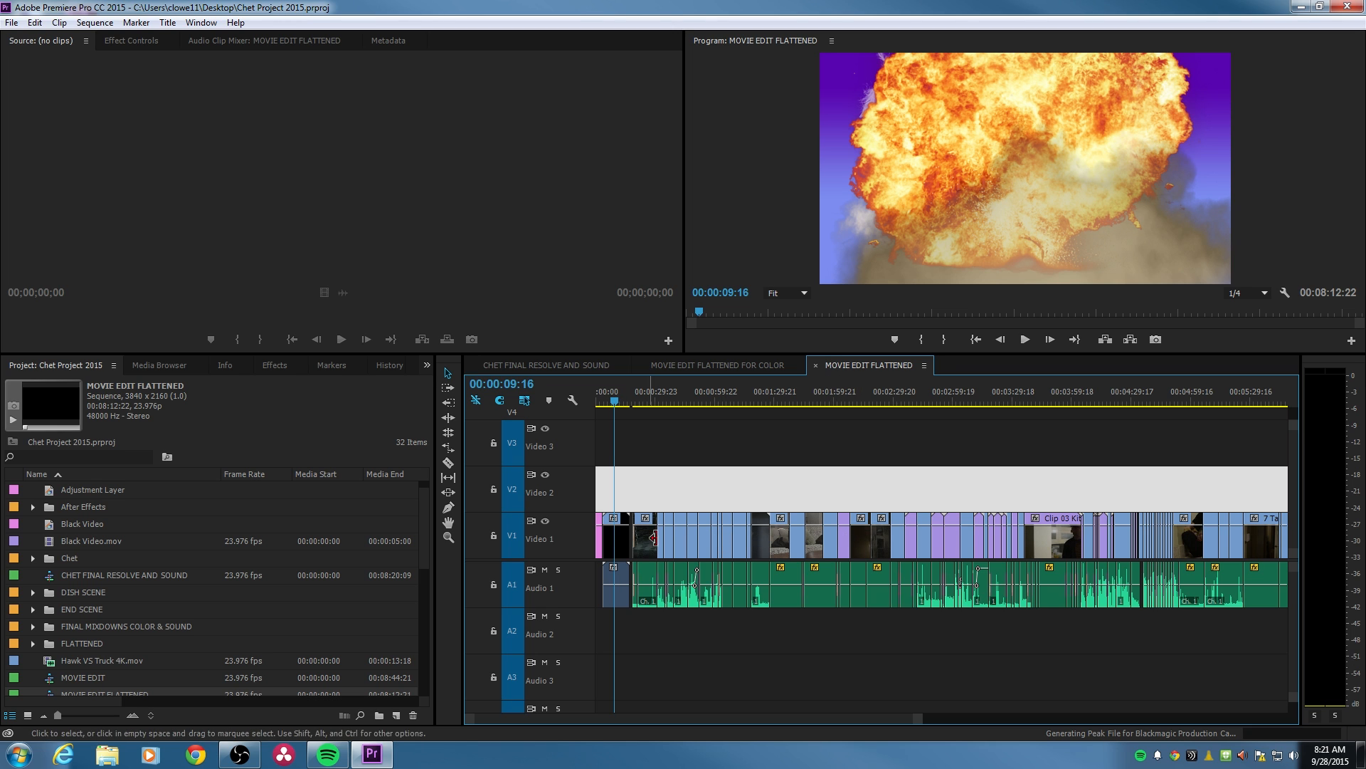
{"action": "left_click", "coordinate": [11, 22]}
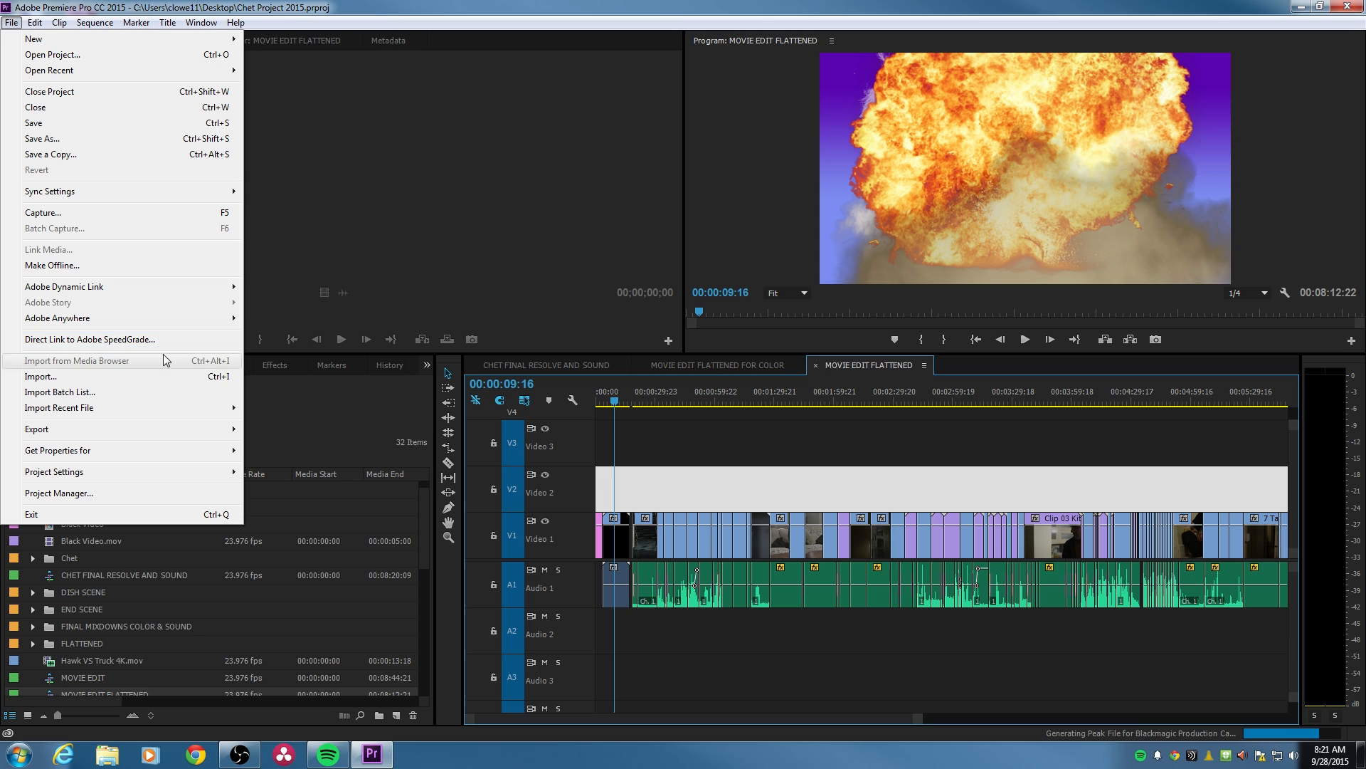
{"action": "left_click", "coordinate": [599, 416]}
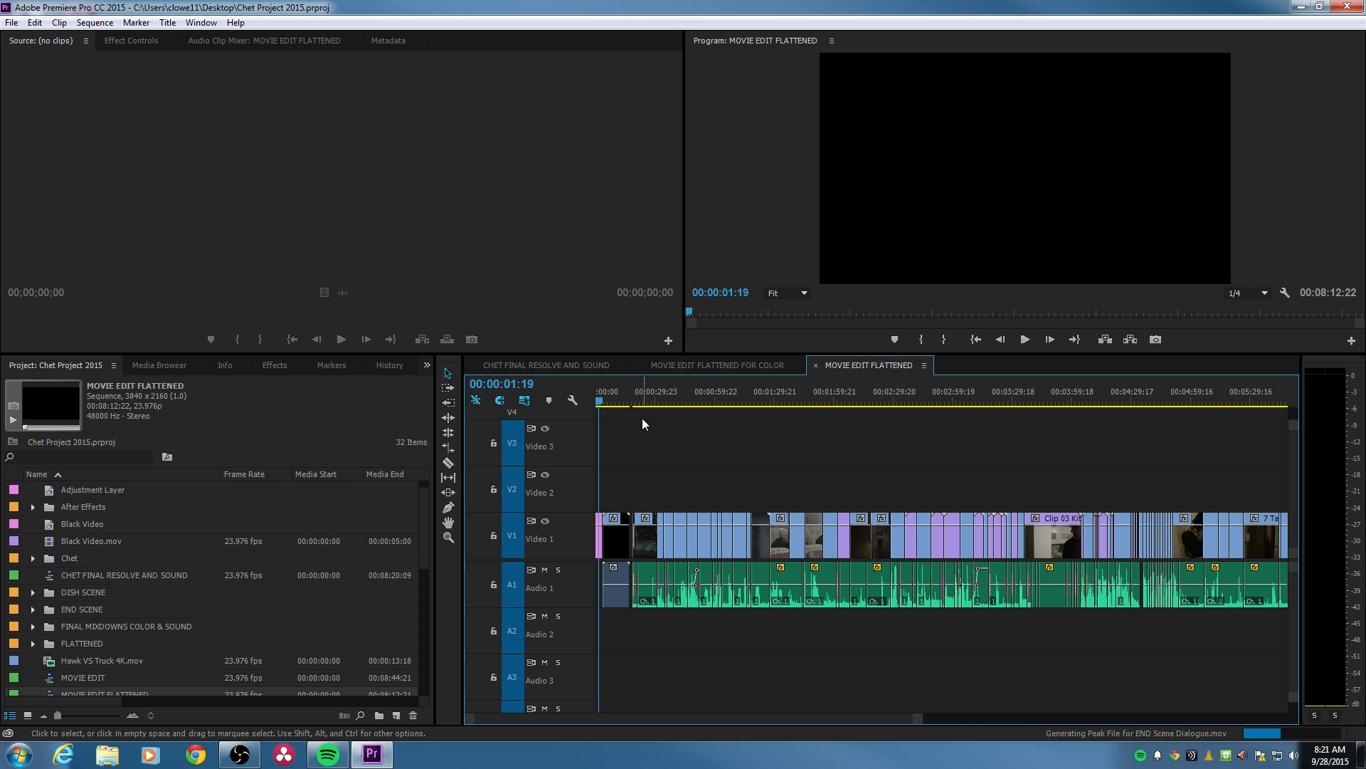
- Review the shots in the first minute of the sequence, from 00:00:20:10 to about 00:01:03:02
{"action": "left_click", "coordinate": [635, 401]}
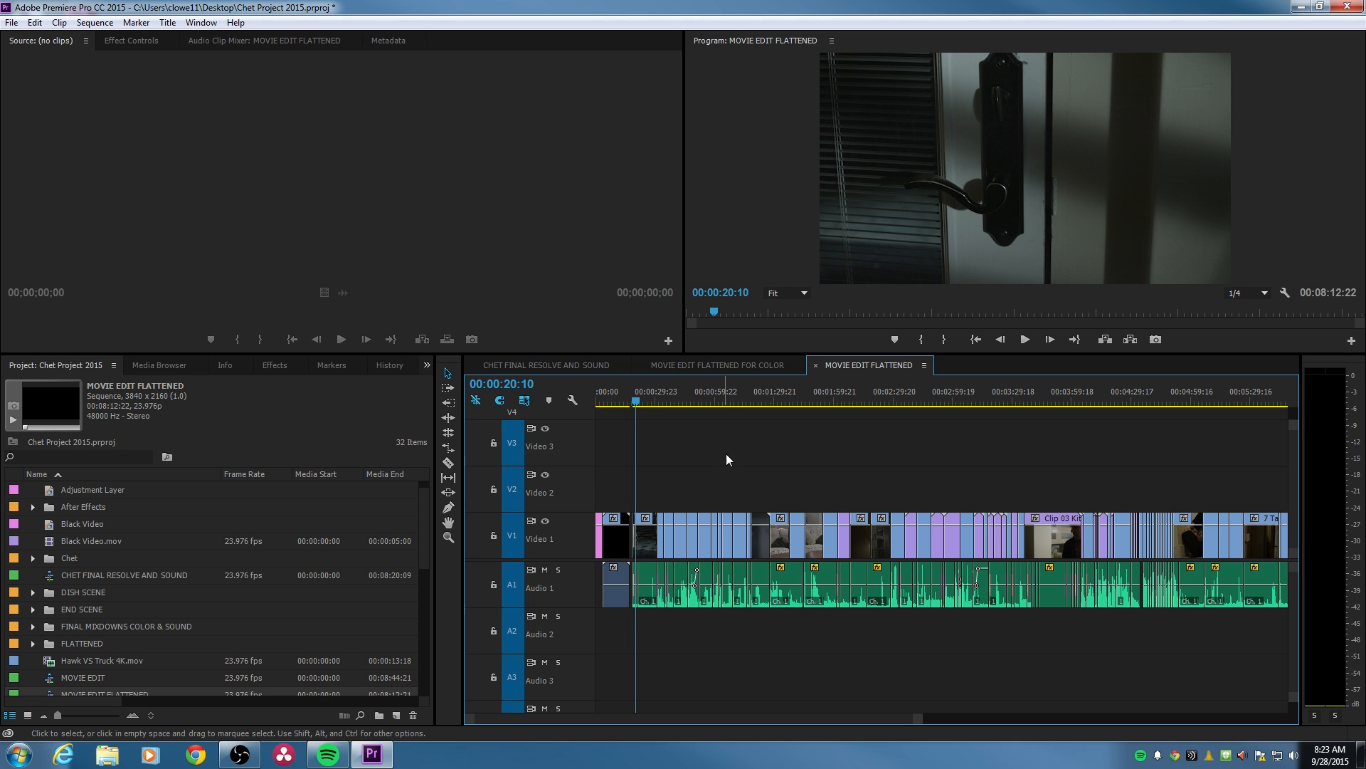
{"action": "left_click", "coordinate": [655, 402]}
{"action": "left_click_drag", "start_coordinate": [661, 410], "coordinate": [668, 408]}
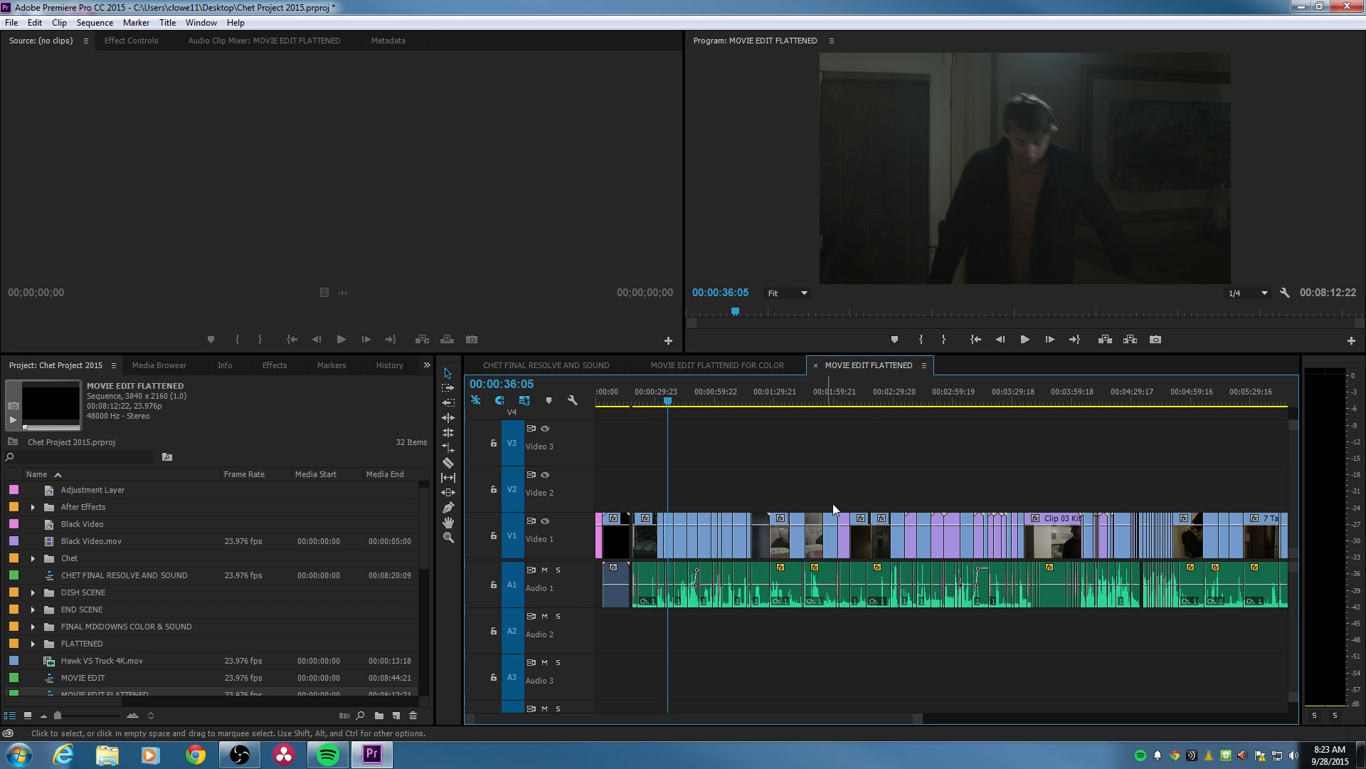
{"action": "left_click", "coordinate": [717, 403]}
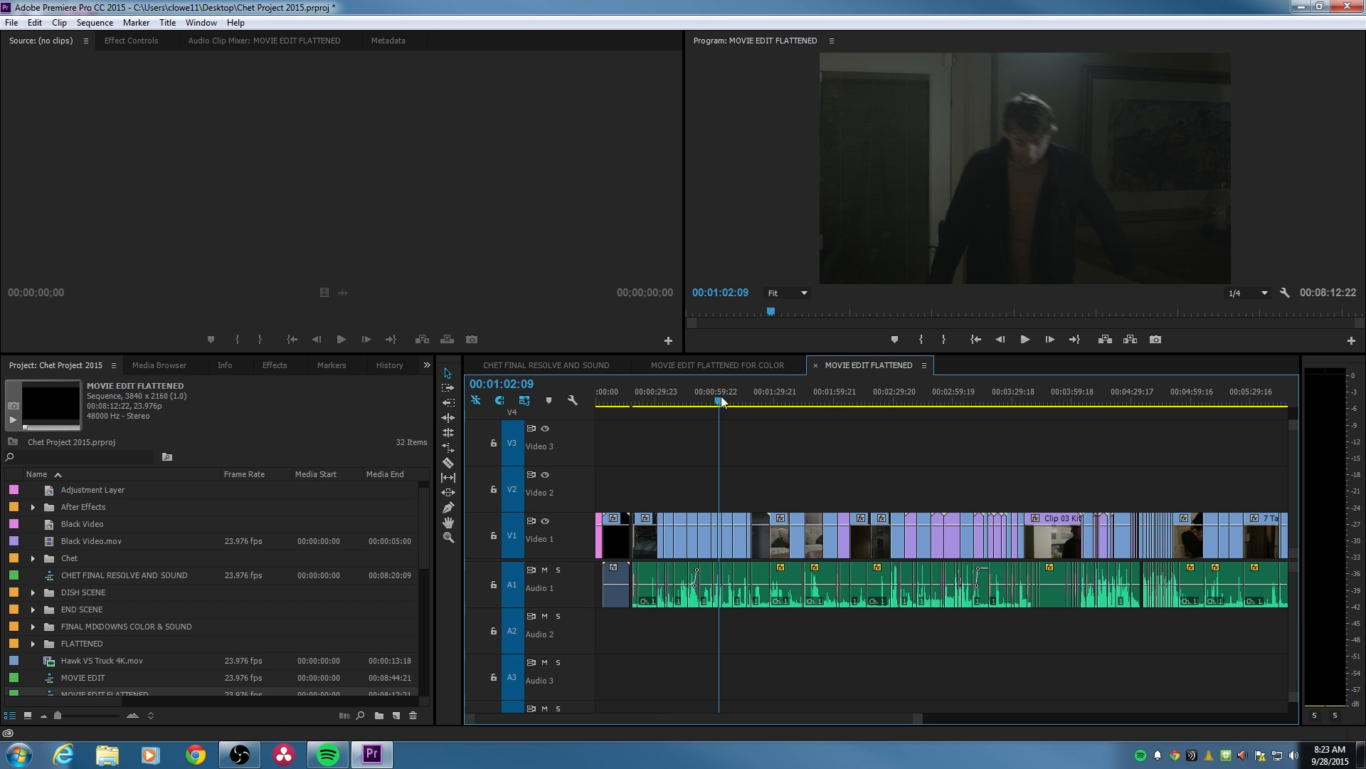
{"action": "left_click", "coordinate": [11, 22]}
{"action": "left_click", "coordinate": [723, 477]}
{"action": "left_click_drag", "start_coordinate": [718, 396], "coordinate": [723, 396]}
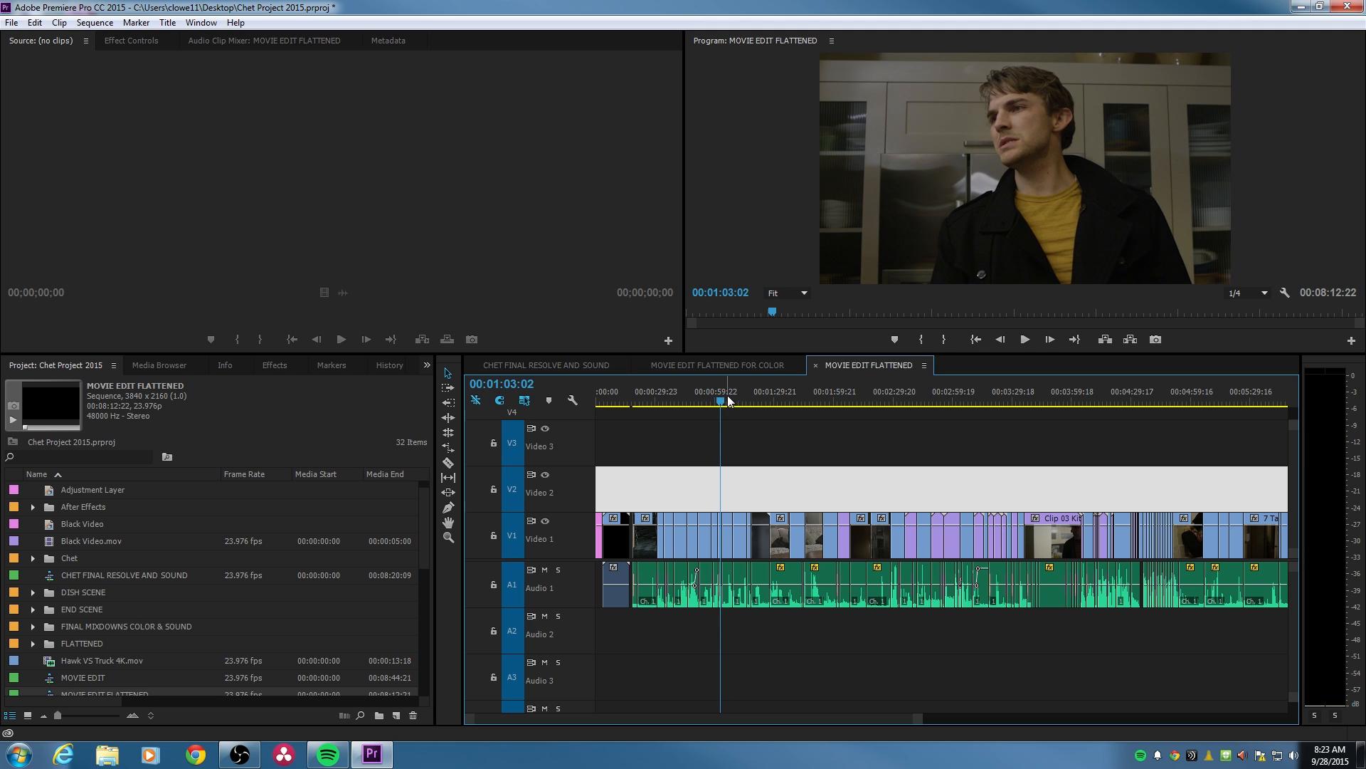
- Examine the kitchen shot around one minute in, with the playhead parked at 00:01:02:19
{"action": "key", "text": "equal"}
{"action": "key", "text": "equal"}
{"action": "key", "text": "equal"}
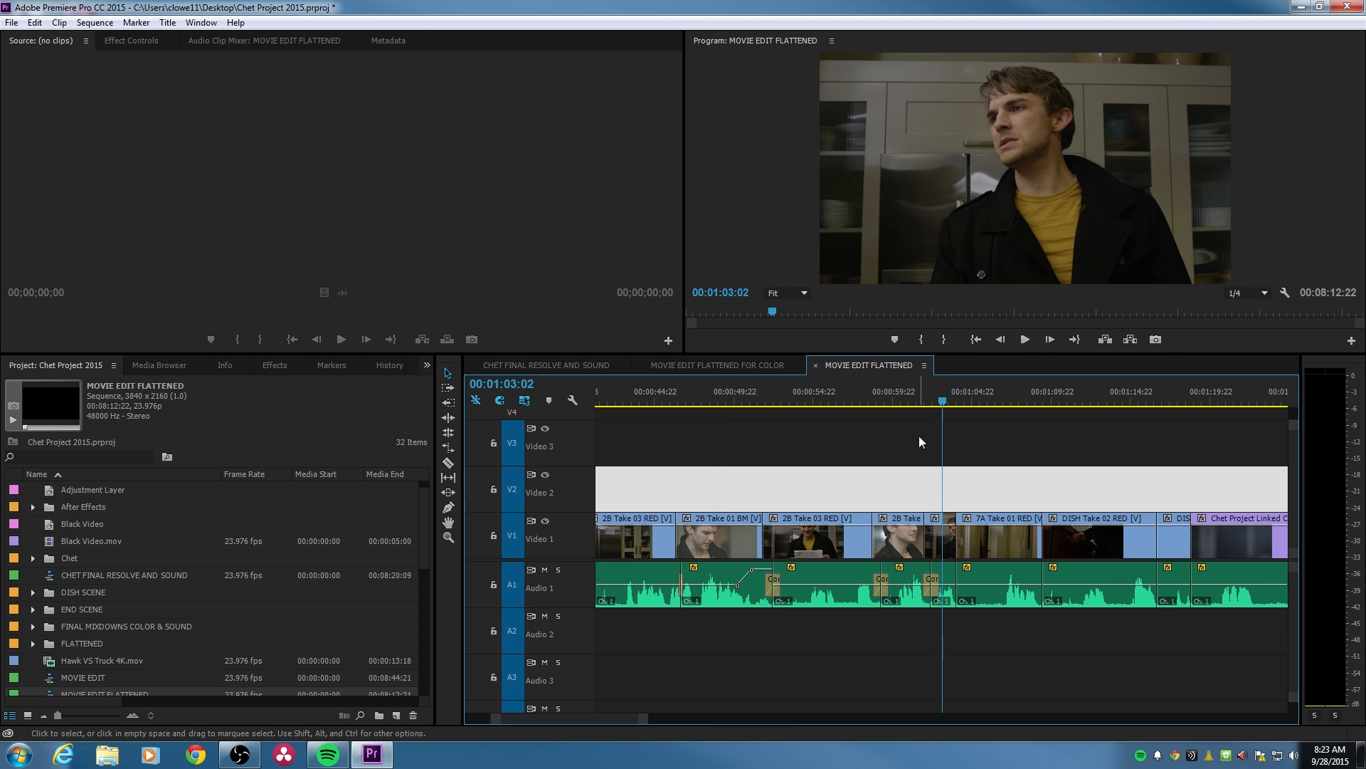
{"action": "left_click", "coordinate": [907, 399]}
{"action": "left_click", "coordinate": [936, 396]}
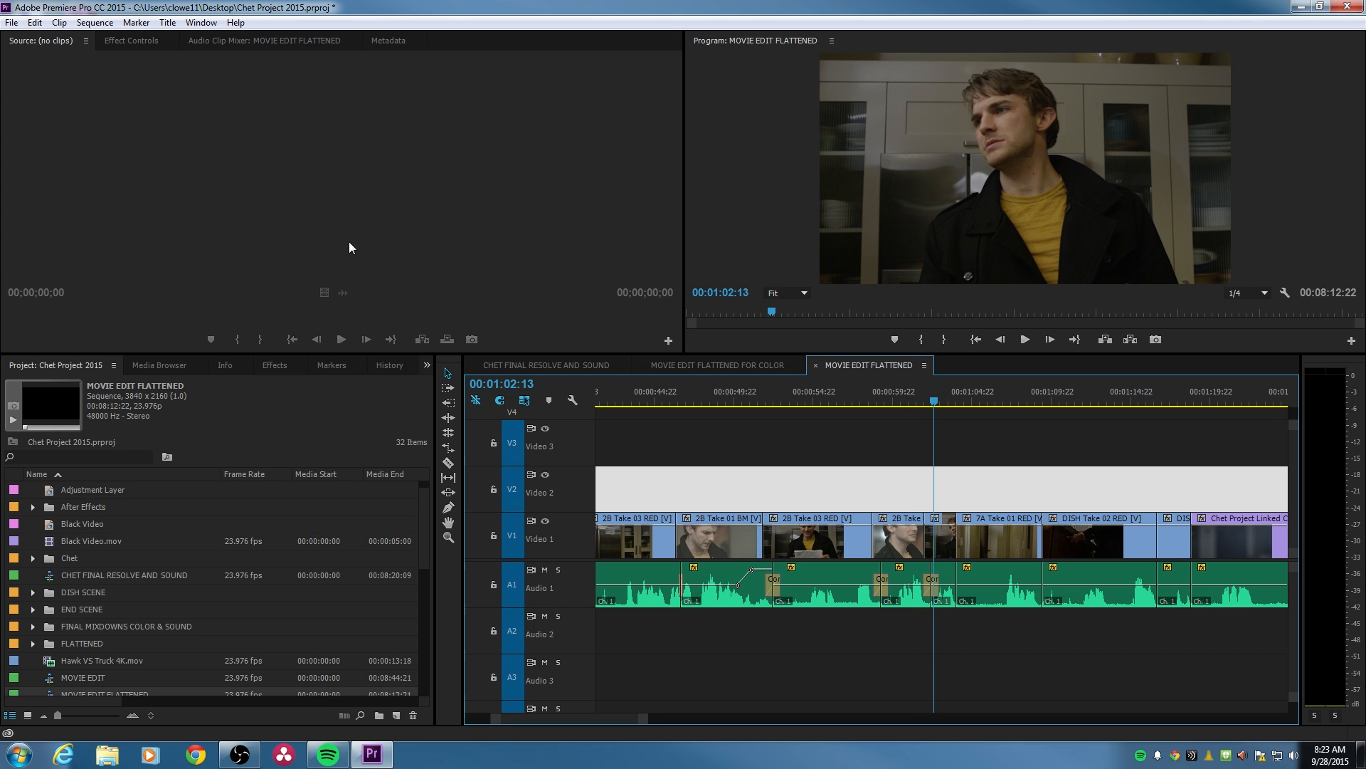
{"action": "left_click", "coordinate": [9, 31]}
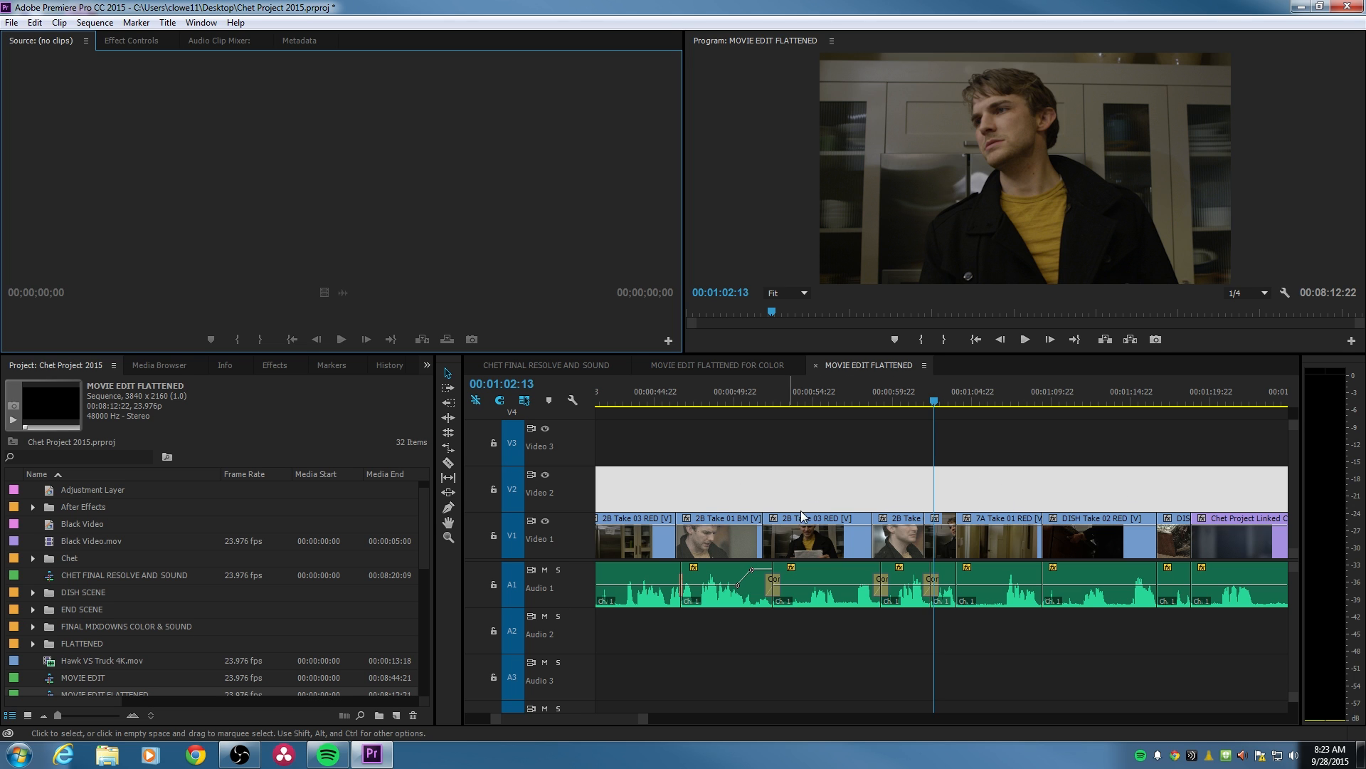
{"action": "left_click", "coordinate": [939, 402]}
{"action": "key", "text": "Left"}
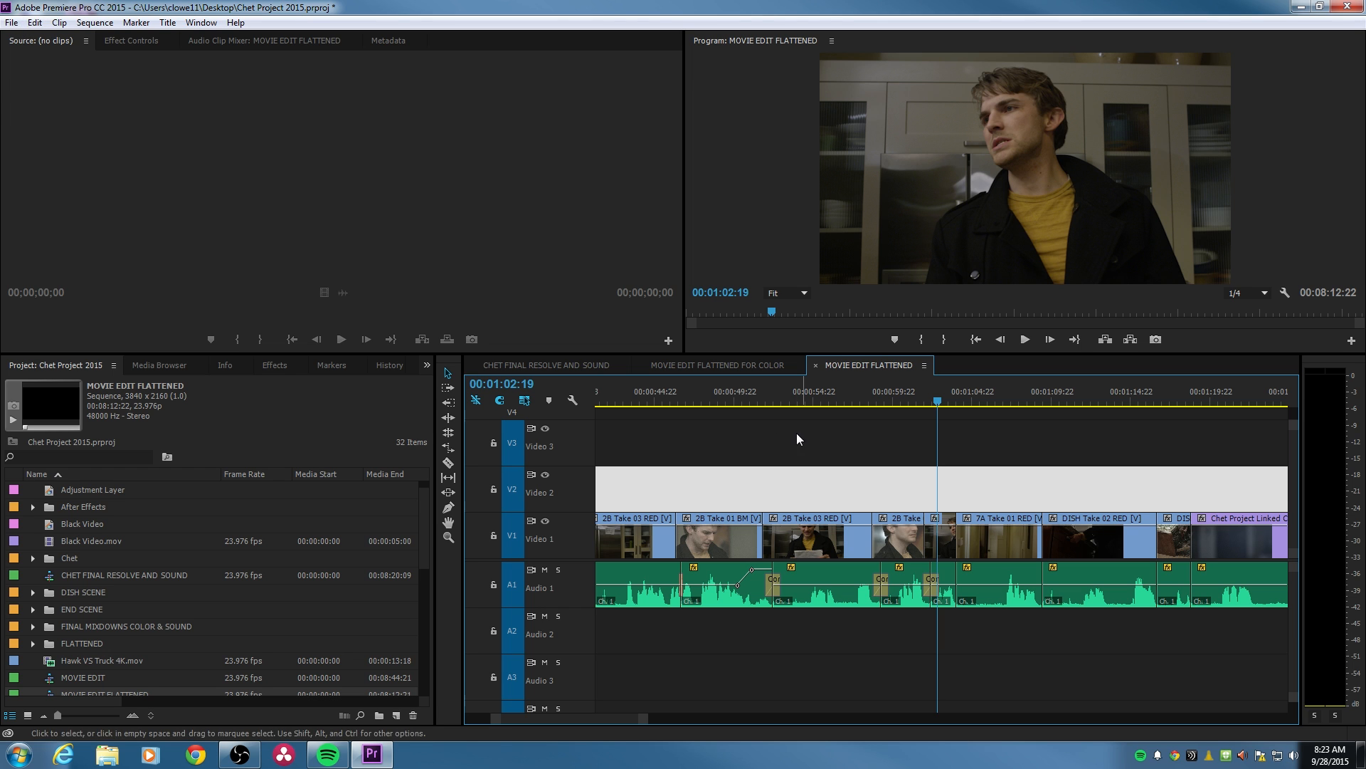
- Send the sequence to Adobe SpeedGrade through Direct Link, saving the changes to Chet Project 2015.prproj
{"action": "left_click", "coordinate": [15, 25]}
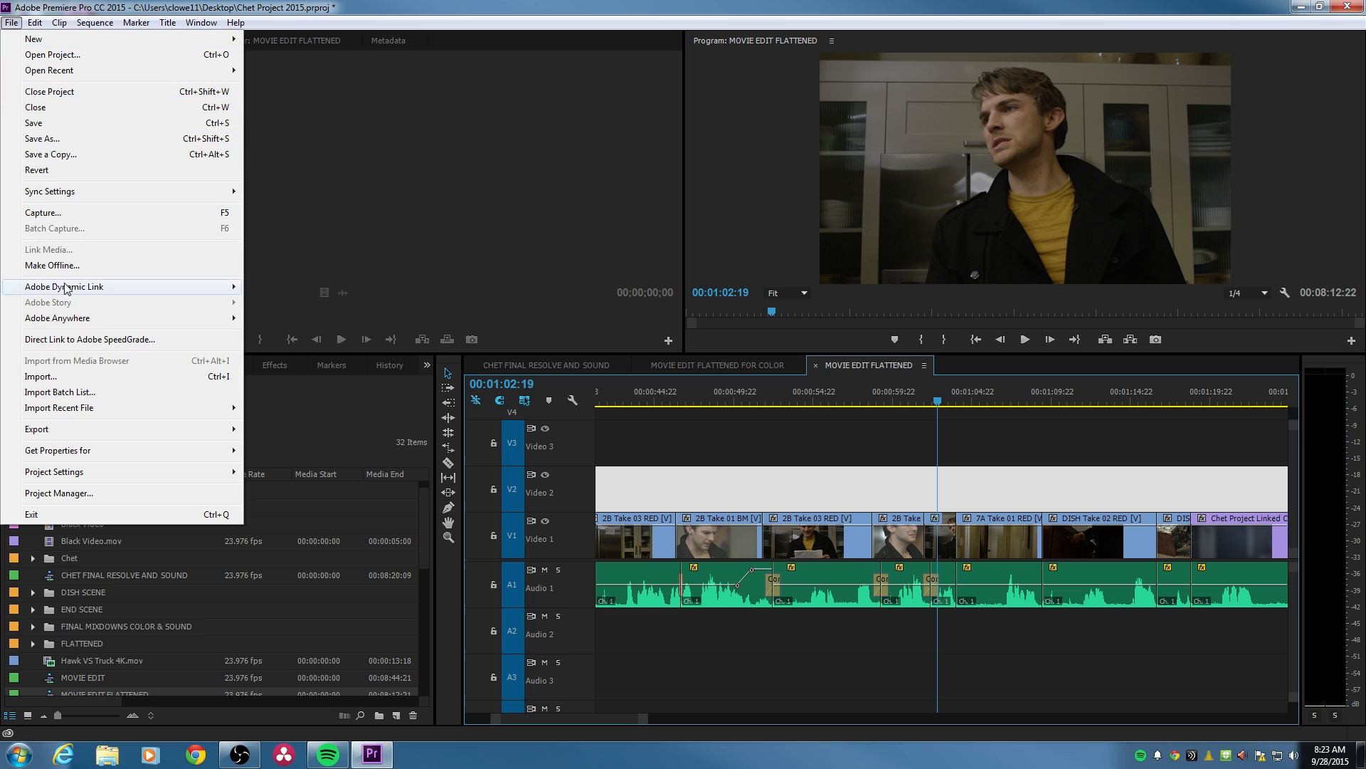
{"action": "left_click", "coordinate": [89, 340]}
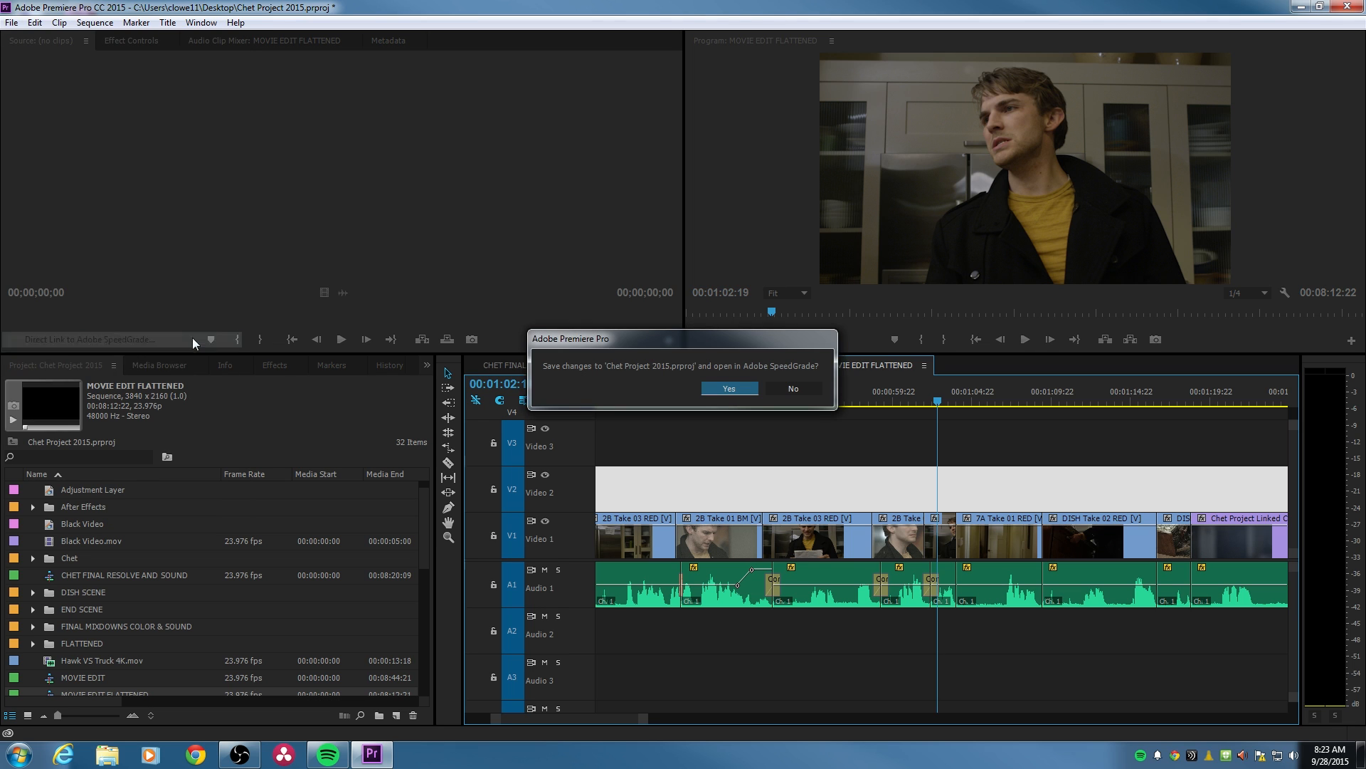
{"action": "left_click", "coordinate": [730, 389]}
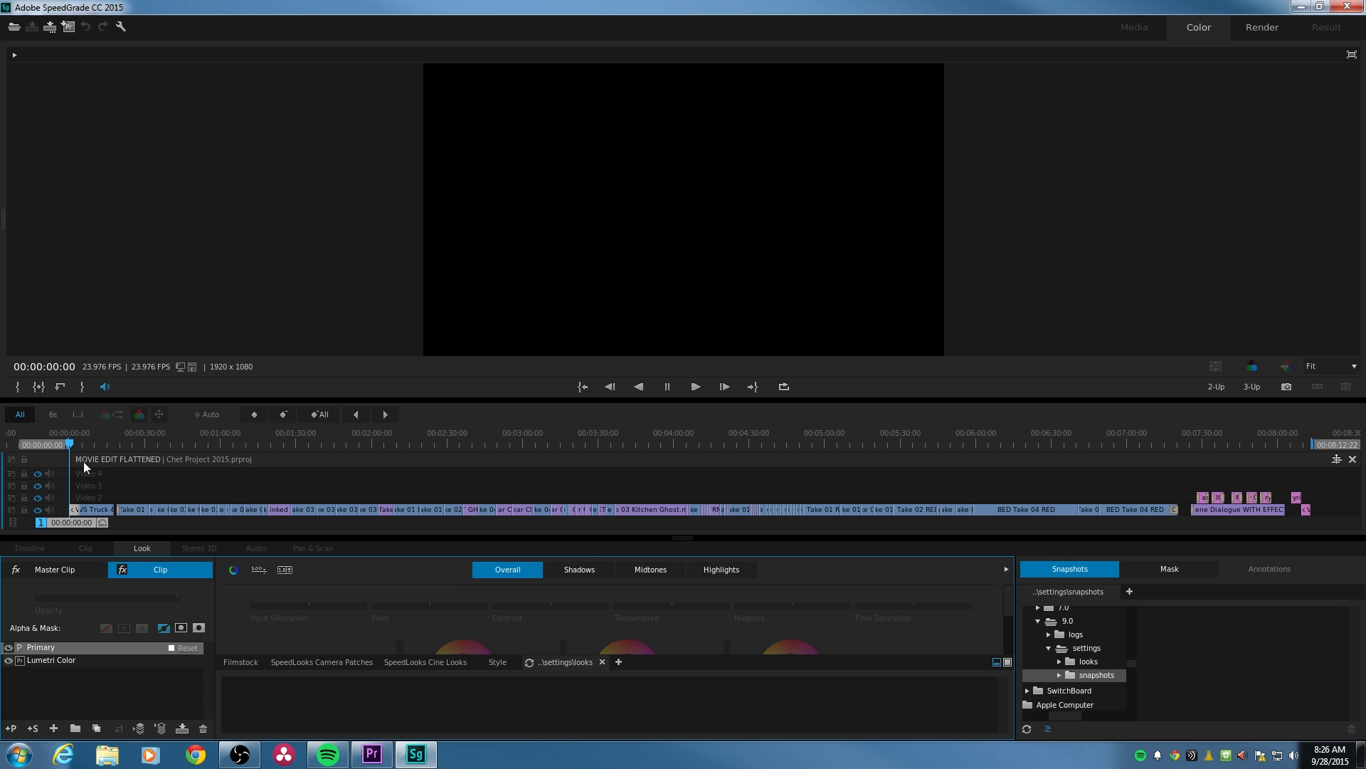
- Preview several shots of the linked sequence in SpeedGrade, ending on the doorway shot at 00:02:34:14
{"action": "left_click", "coordinate": [87, 442]}
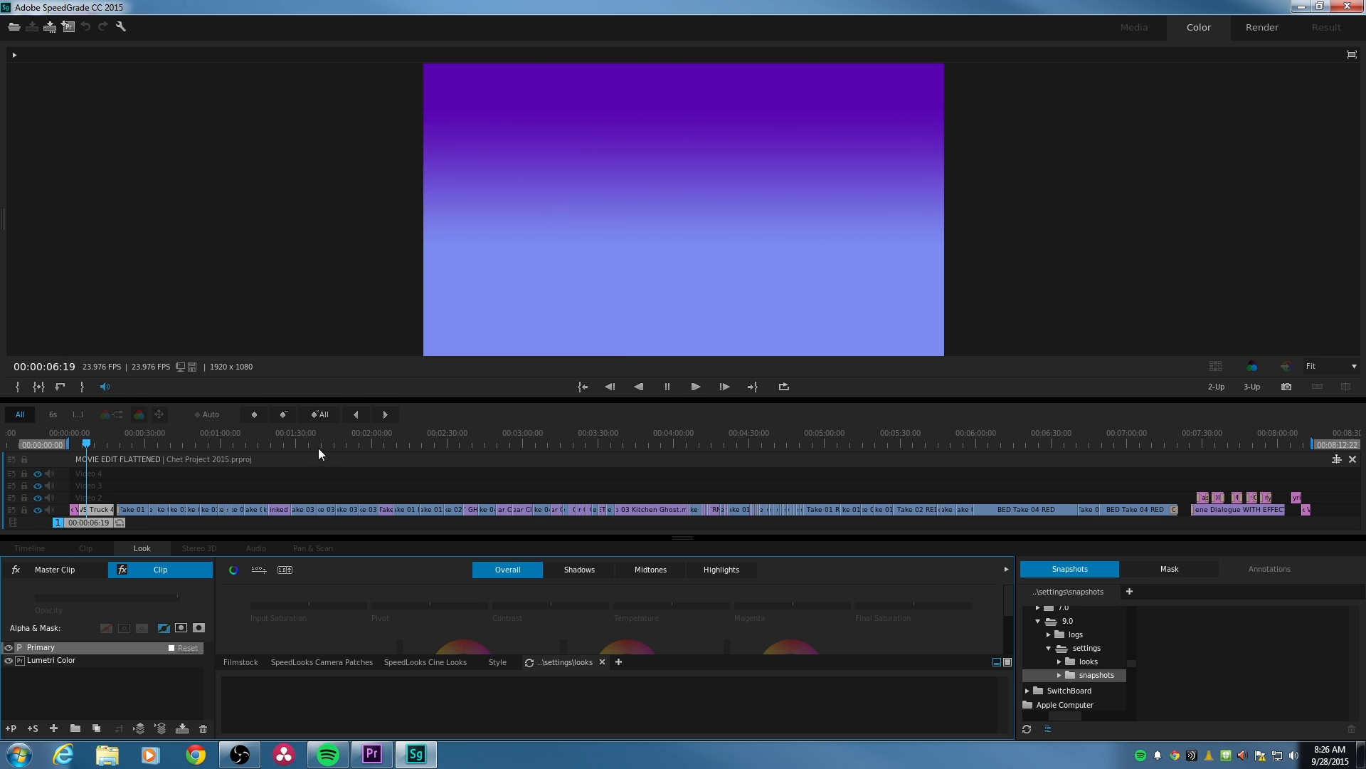
{"action": "left_click_drag", "start_coordinate": [259, 447], "coordinate": [357, 445]}
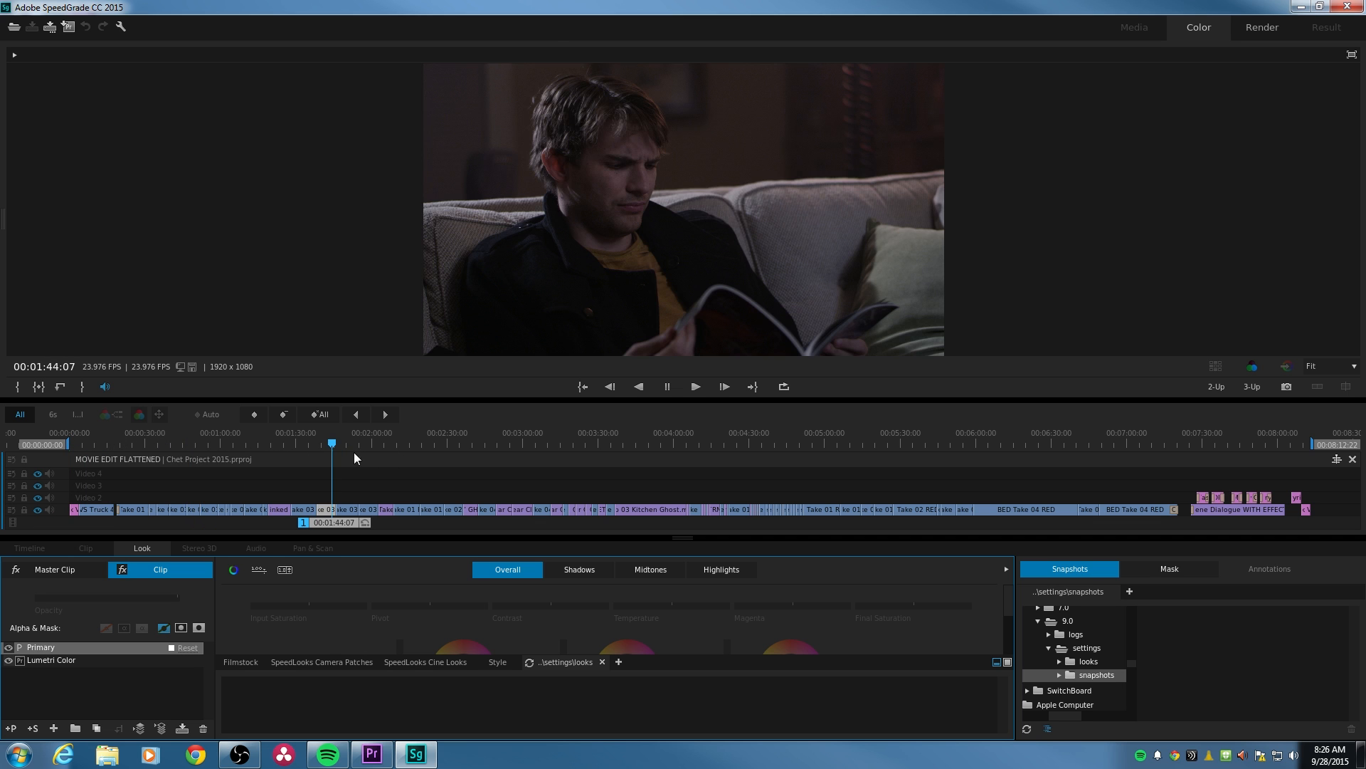
{"action": "left_click", "coordinate": [458, 444]}
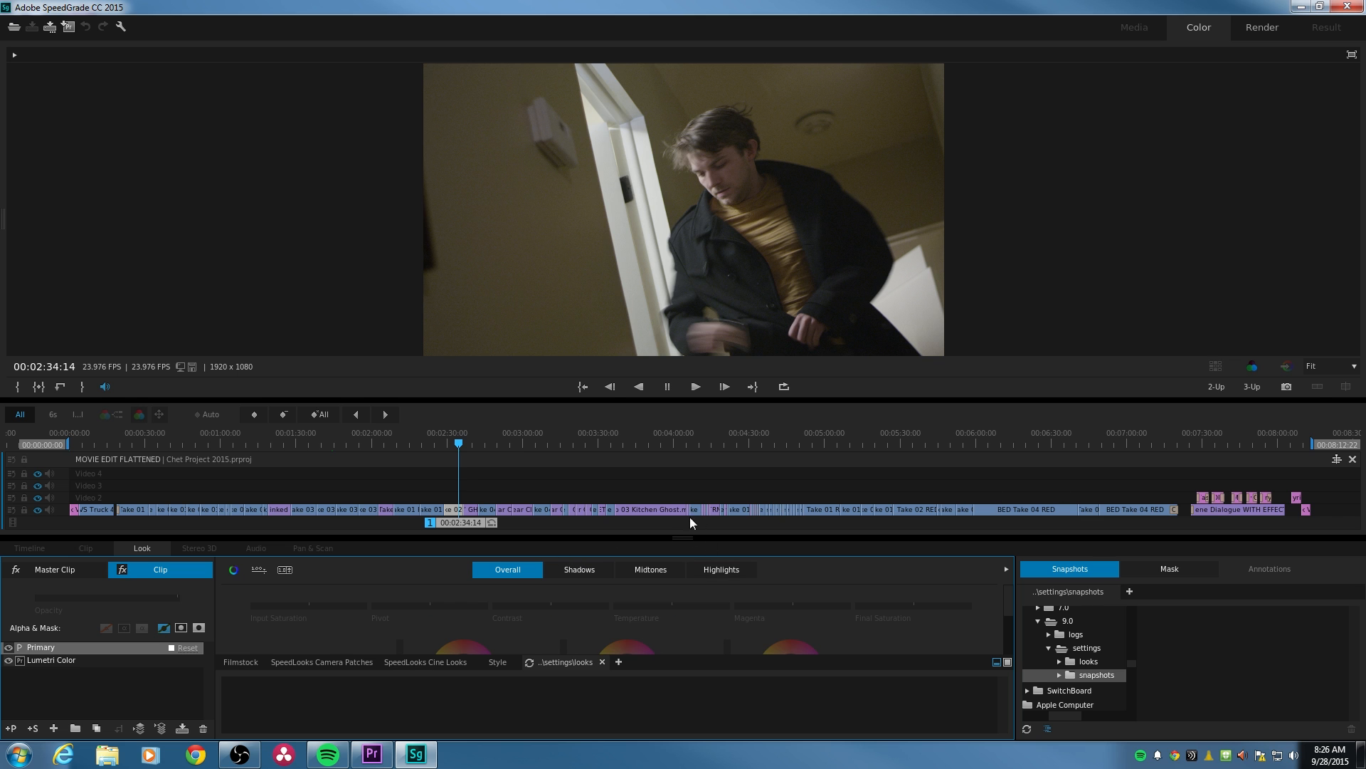
- Make more room for the colour wheels by enlarging the grading area and collapsing the looks browser, and show the analysis scopes
{"action": "left_click_drag", "start_coordinate": [682, 537], "coordinate": [682, 468]}
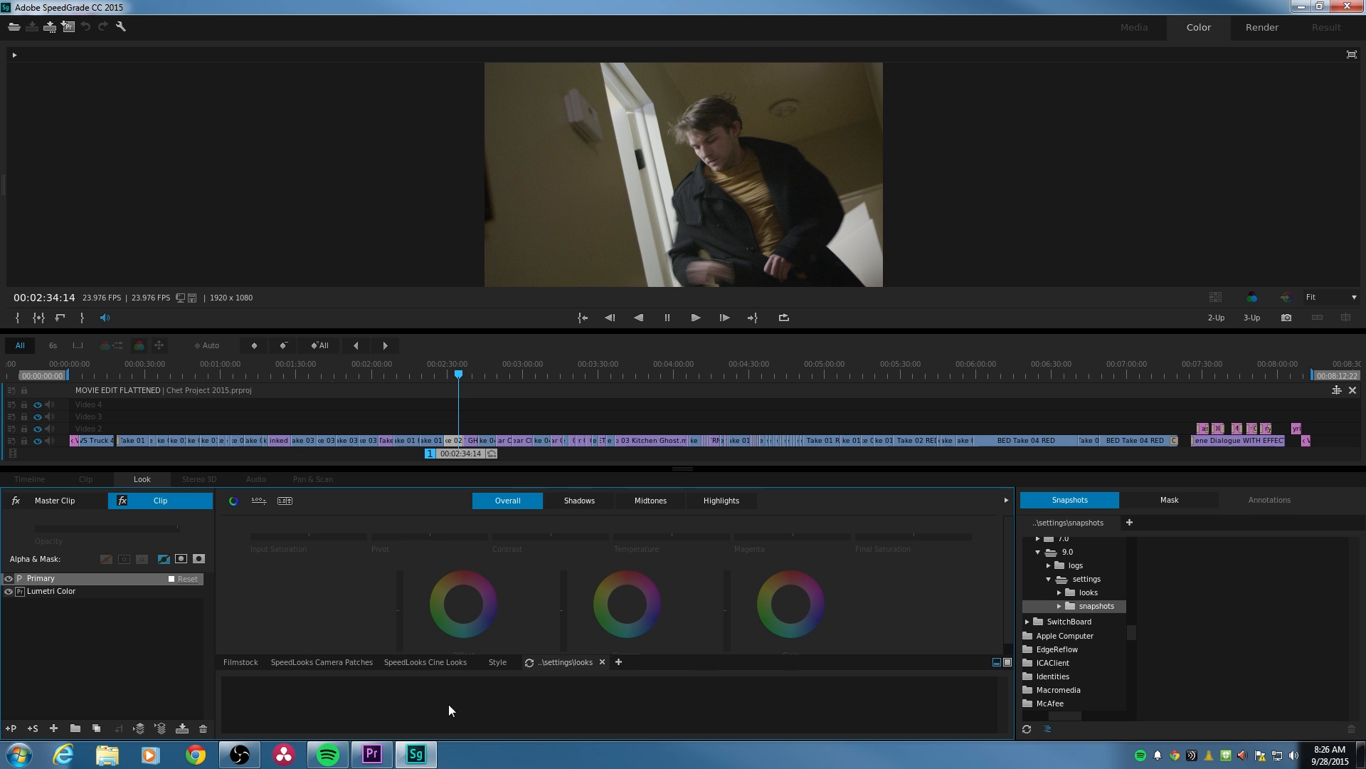
{"action": "left_click", "coordinate": [996, 663]}
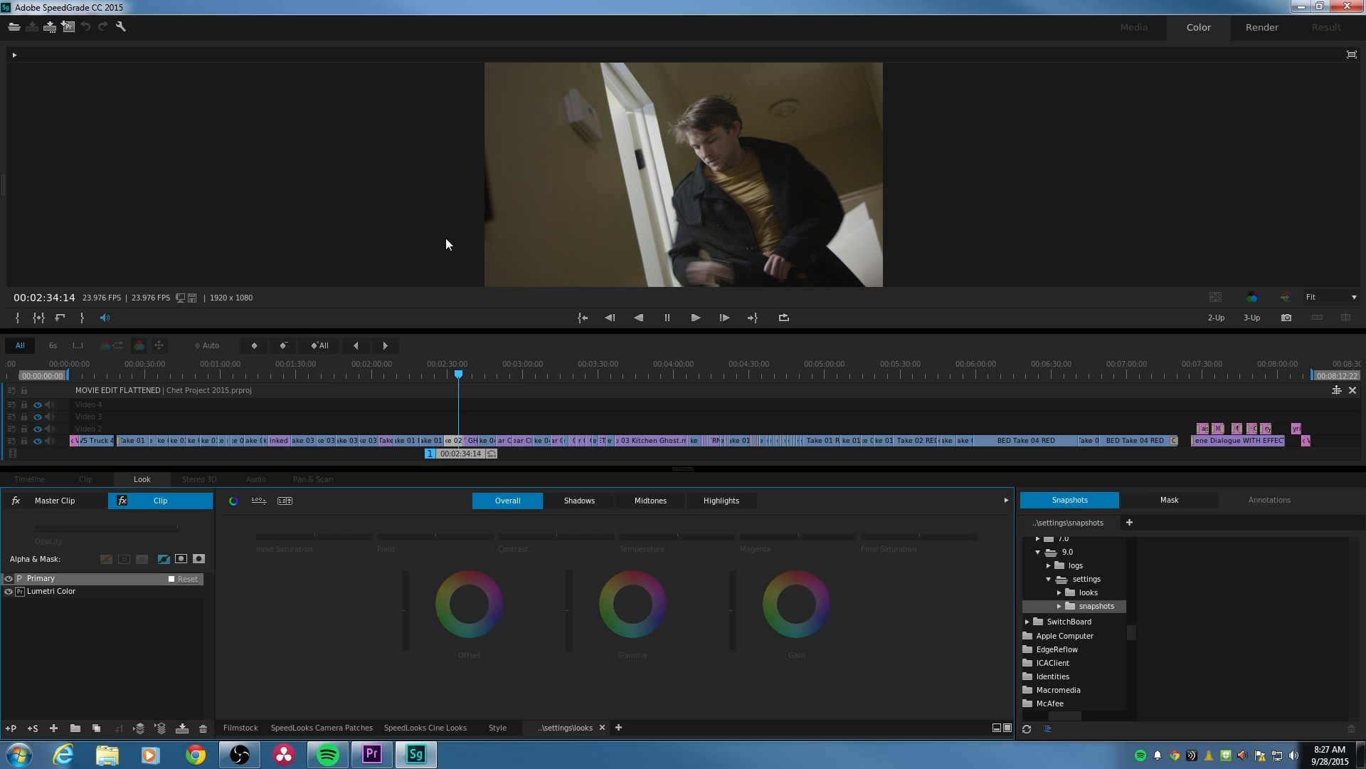
{"action": "key", "text": "a"}
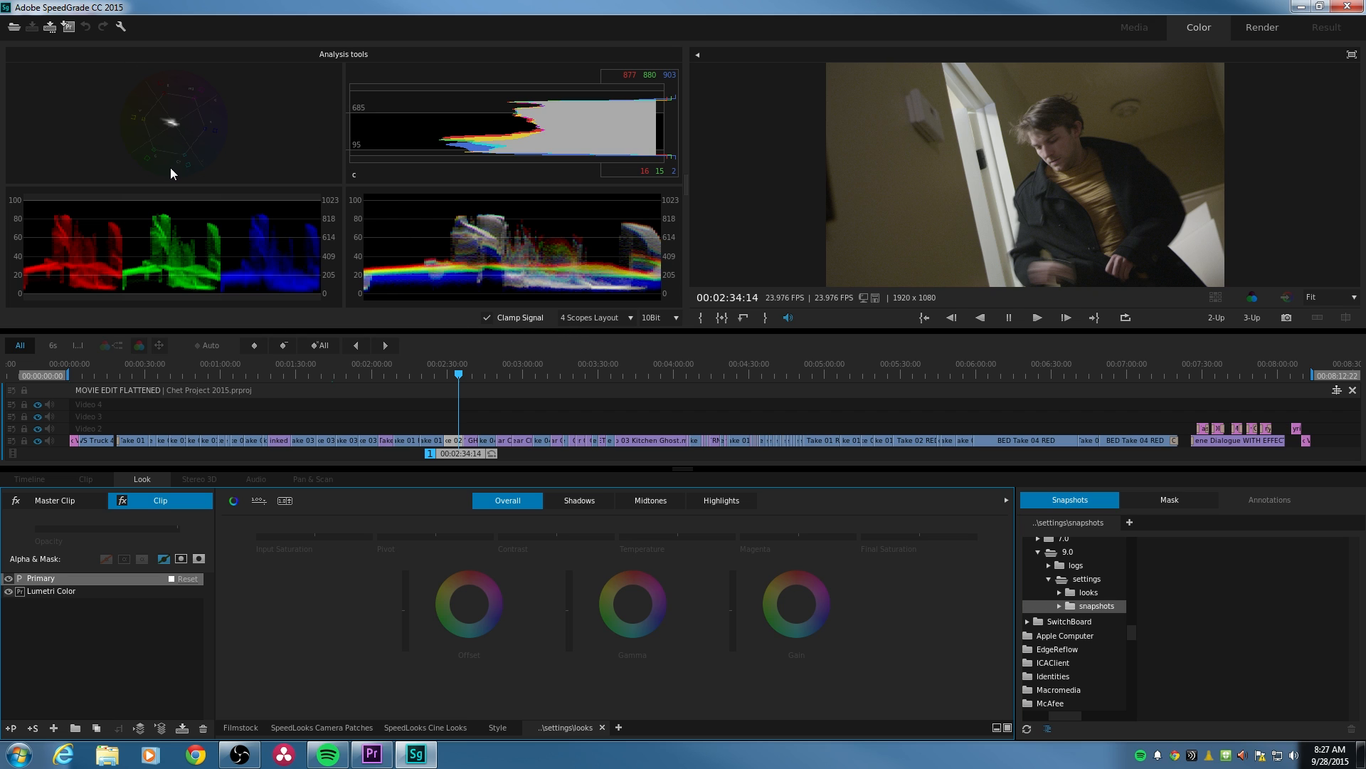
- Set the Dynamic Quality playing resolution to 1:4 in the preferences
{"action": "left_click", "coordinate": [121, 26]}
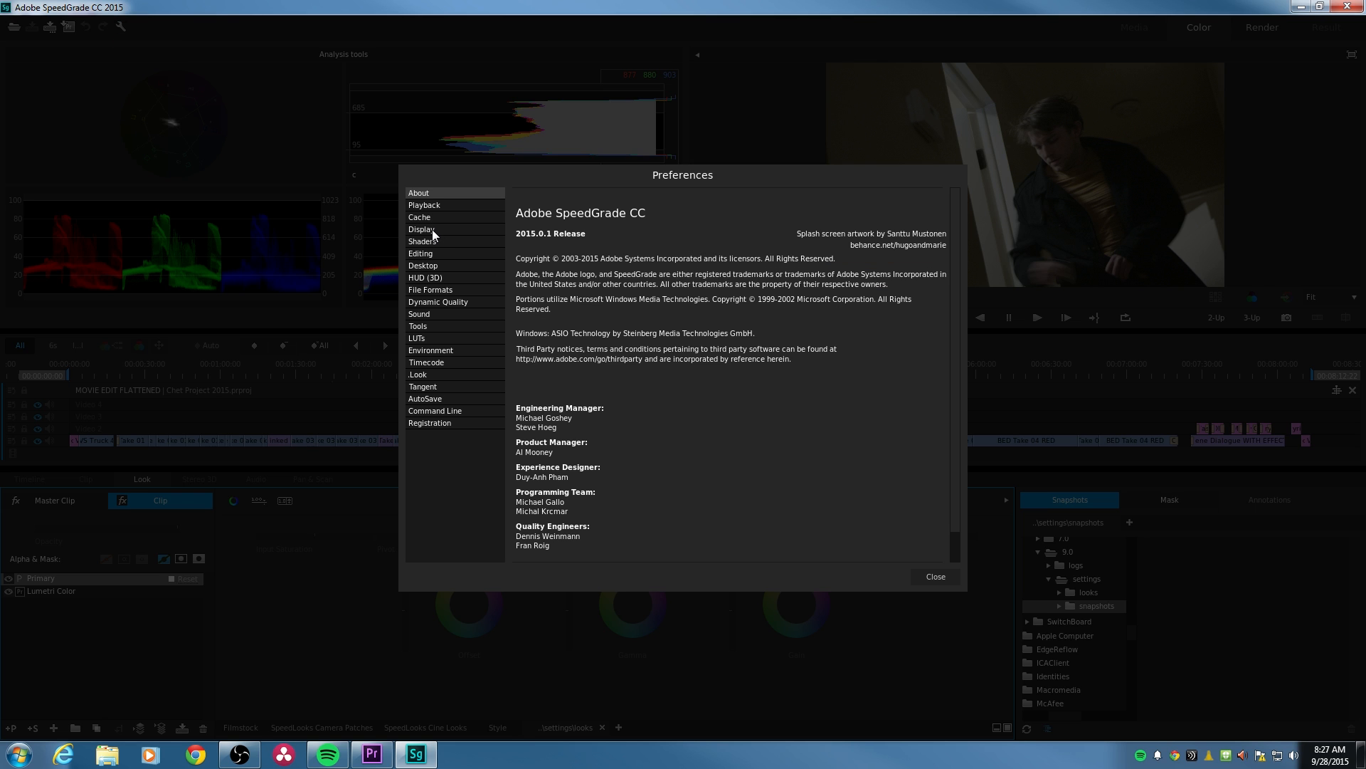
{"action": "left_click", "coordinate": [447, 303]}
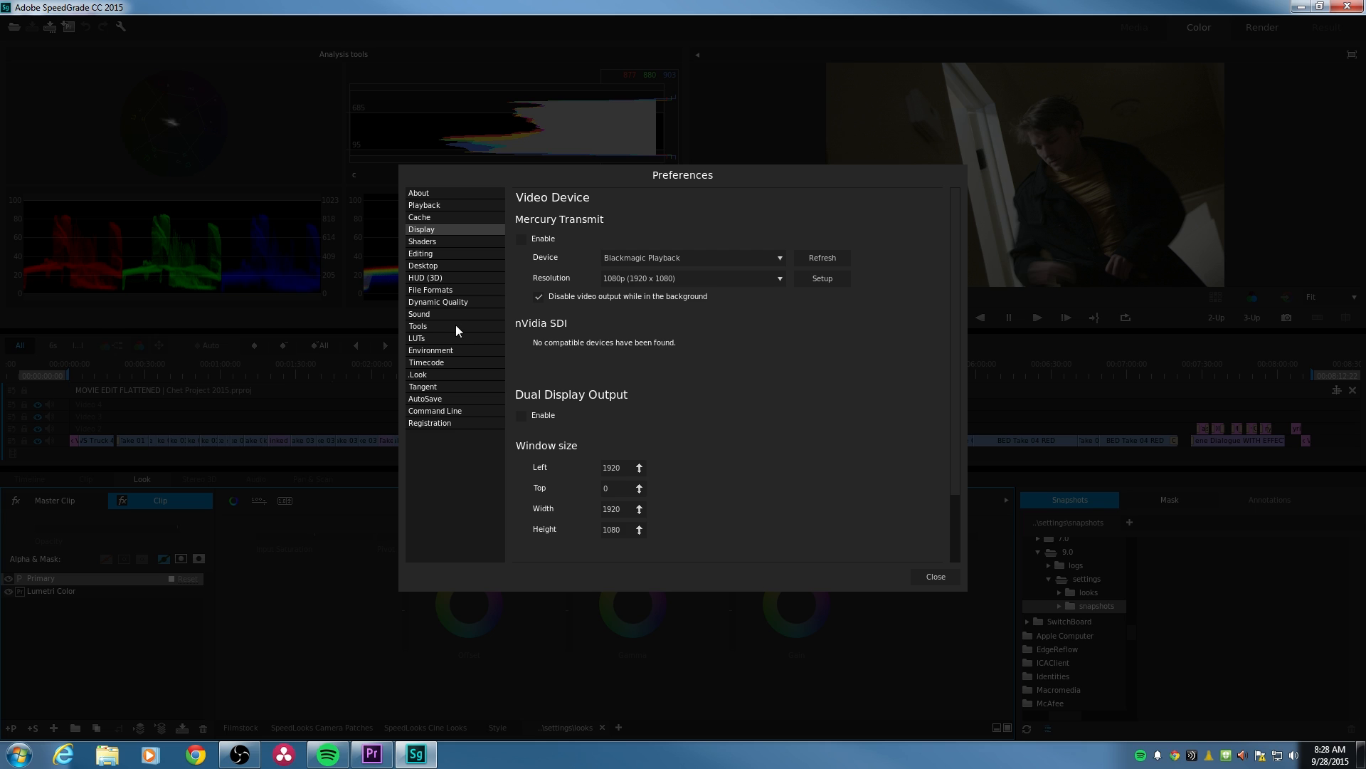
{"action": "left_click", "coordinate": [440, 303]}
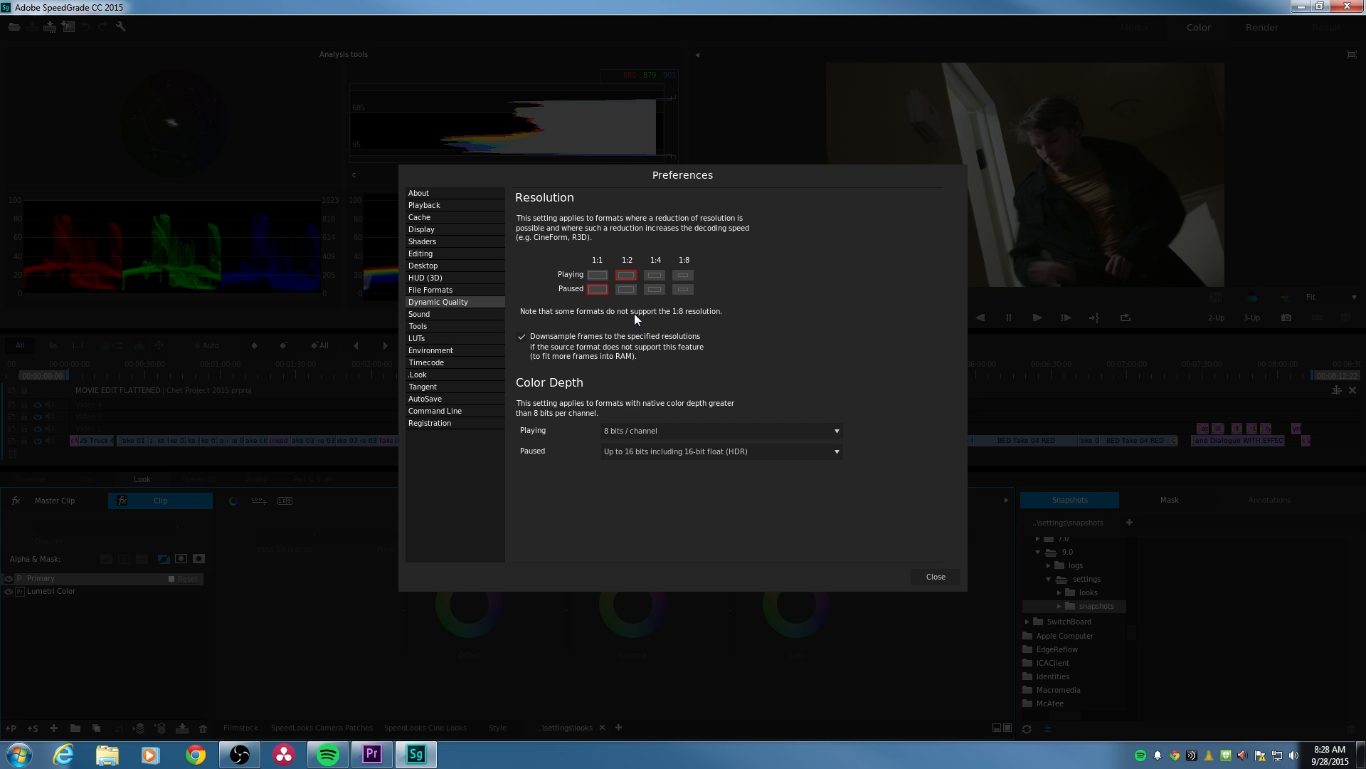
{"action": "left_click", "coordinate": [656, 276]}
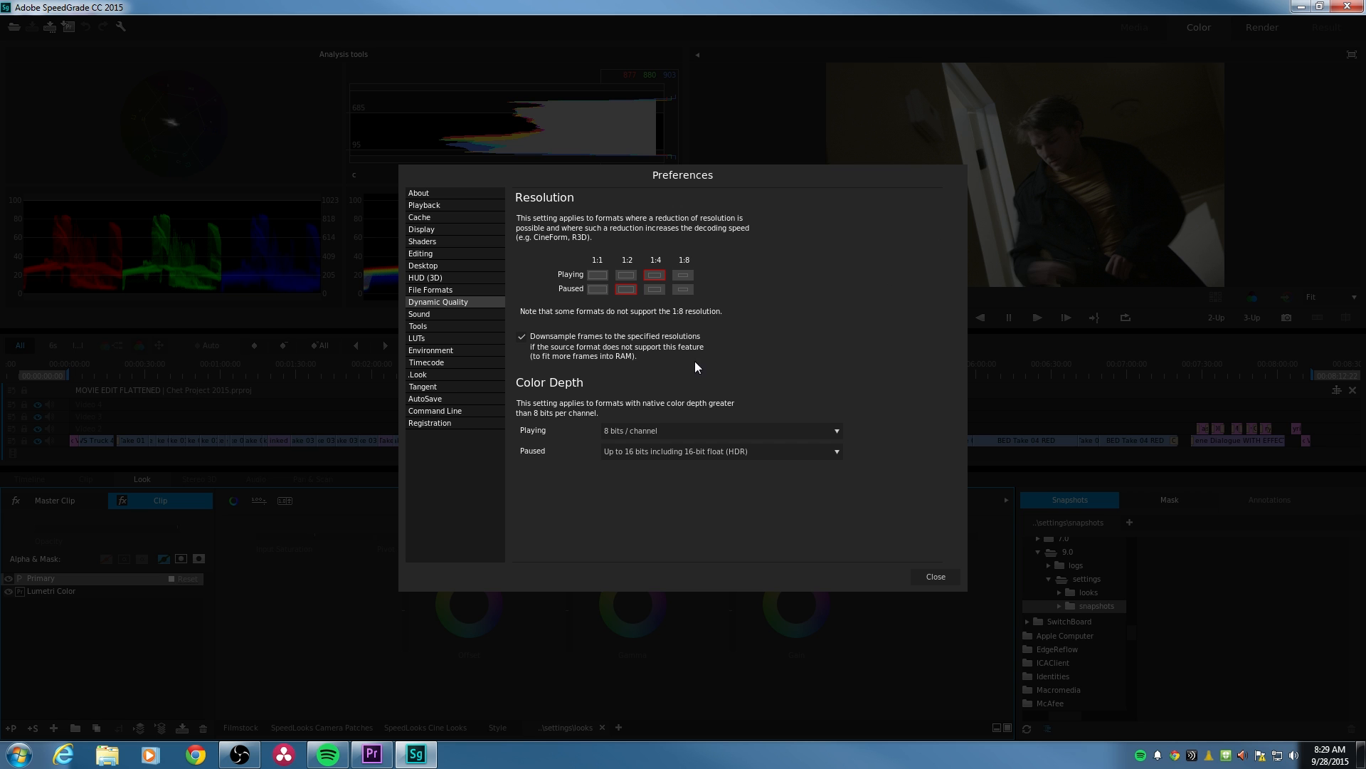
{"action": "left_click", "coordinate": [936, 576]}
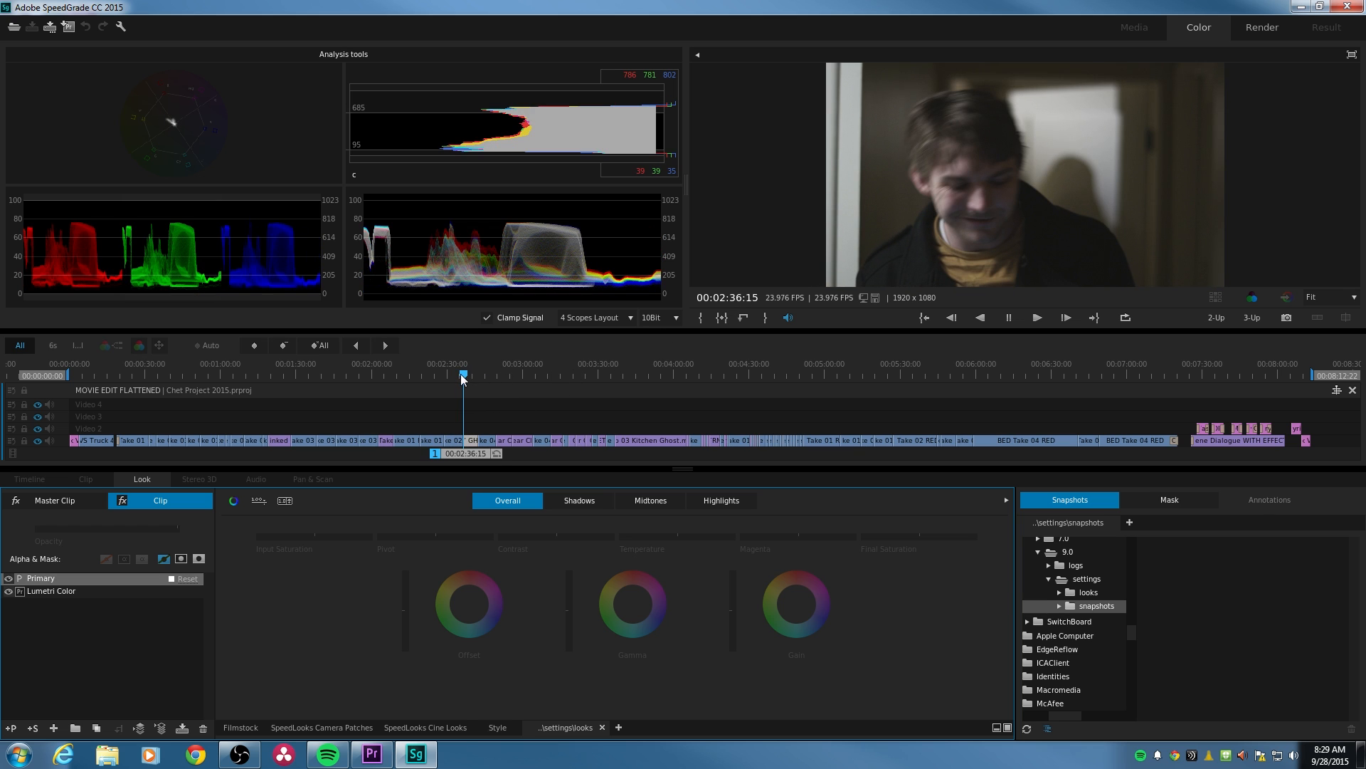
- At 00:02:29:12, switch the analysis tools to the 2 Scopes Layout and change the histogram to a Parade scope
{"action": "left_click_drag", "start_coordinate": [462, 373], "coordinate": [446, 382]}
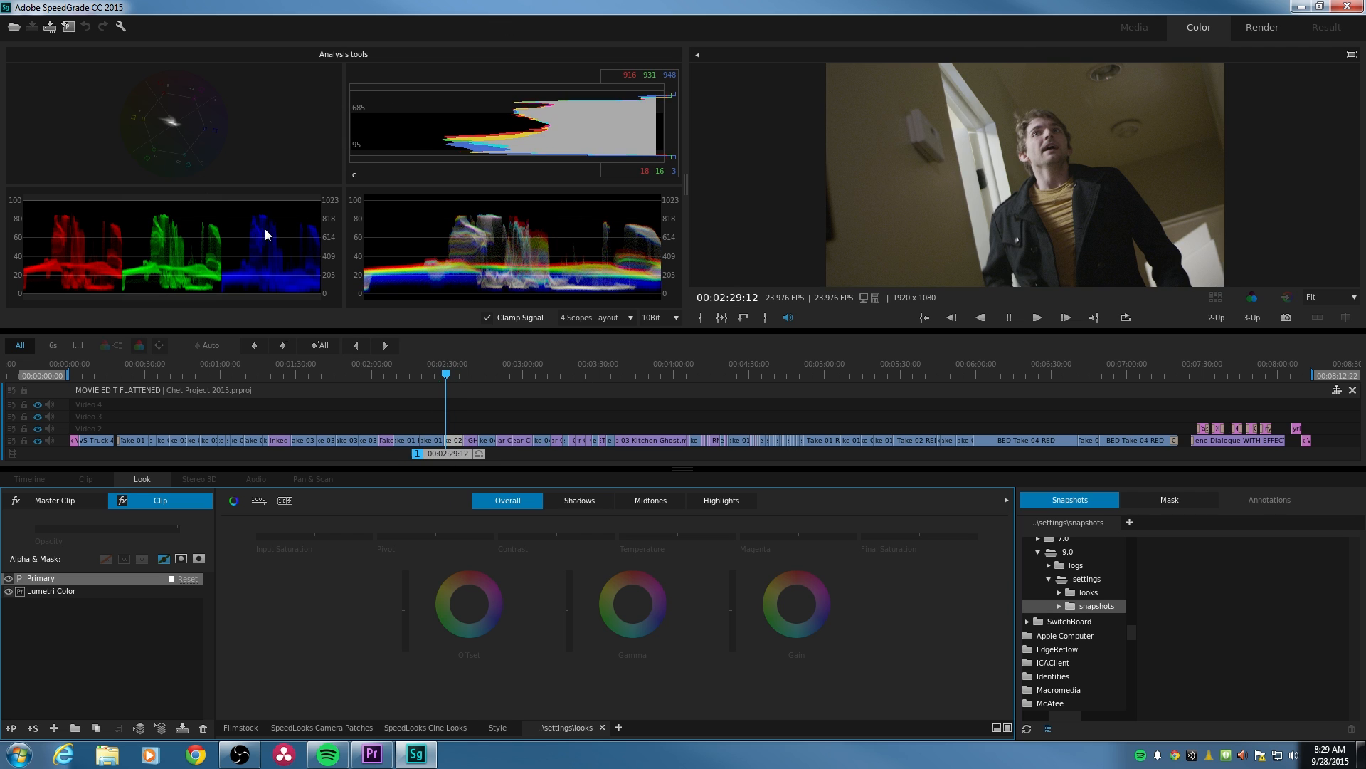
{"action": "left_click", "coordinate": [590, 320]}
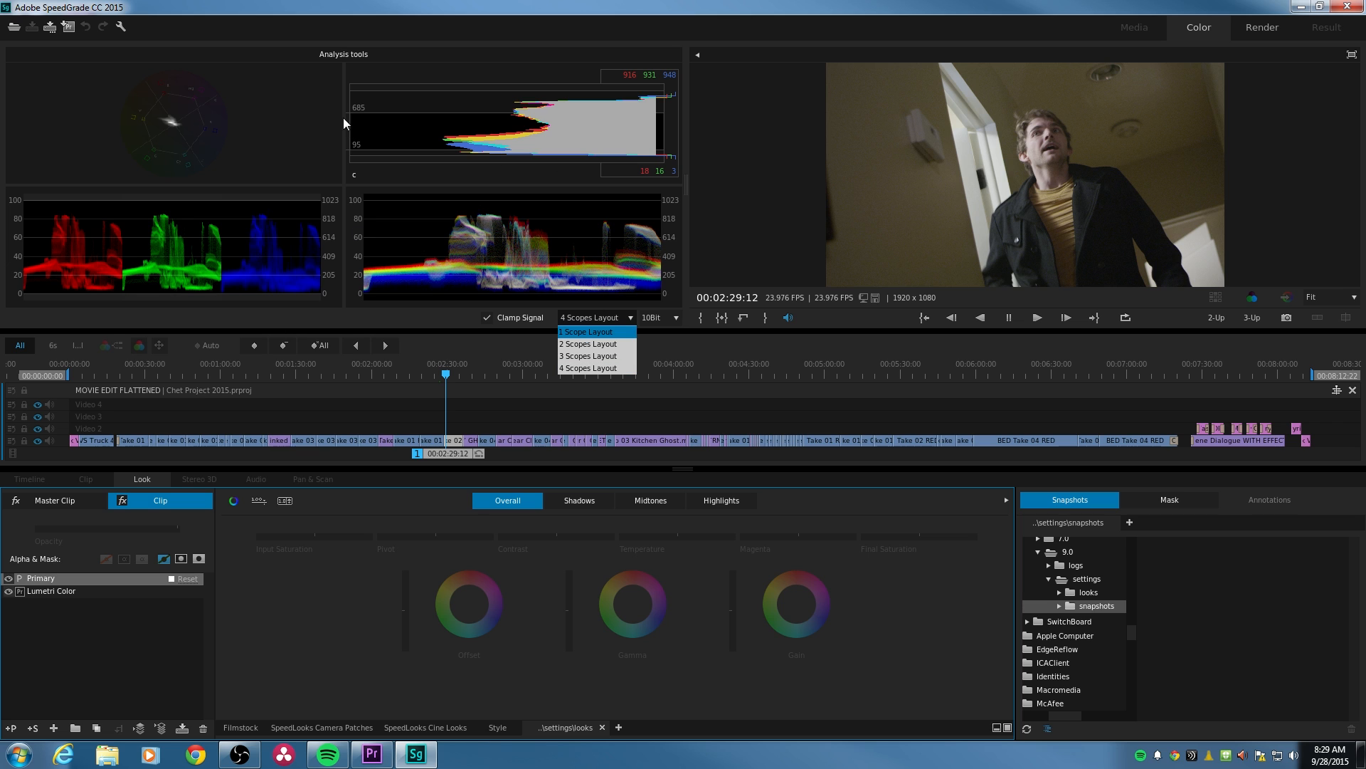
{"action": "left_click", "coordinate": [582, 345]}
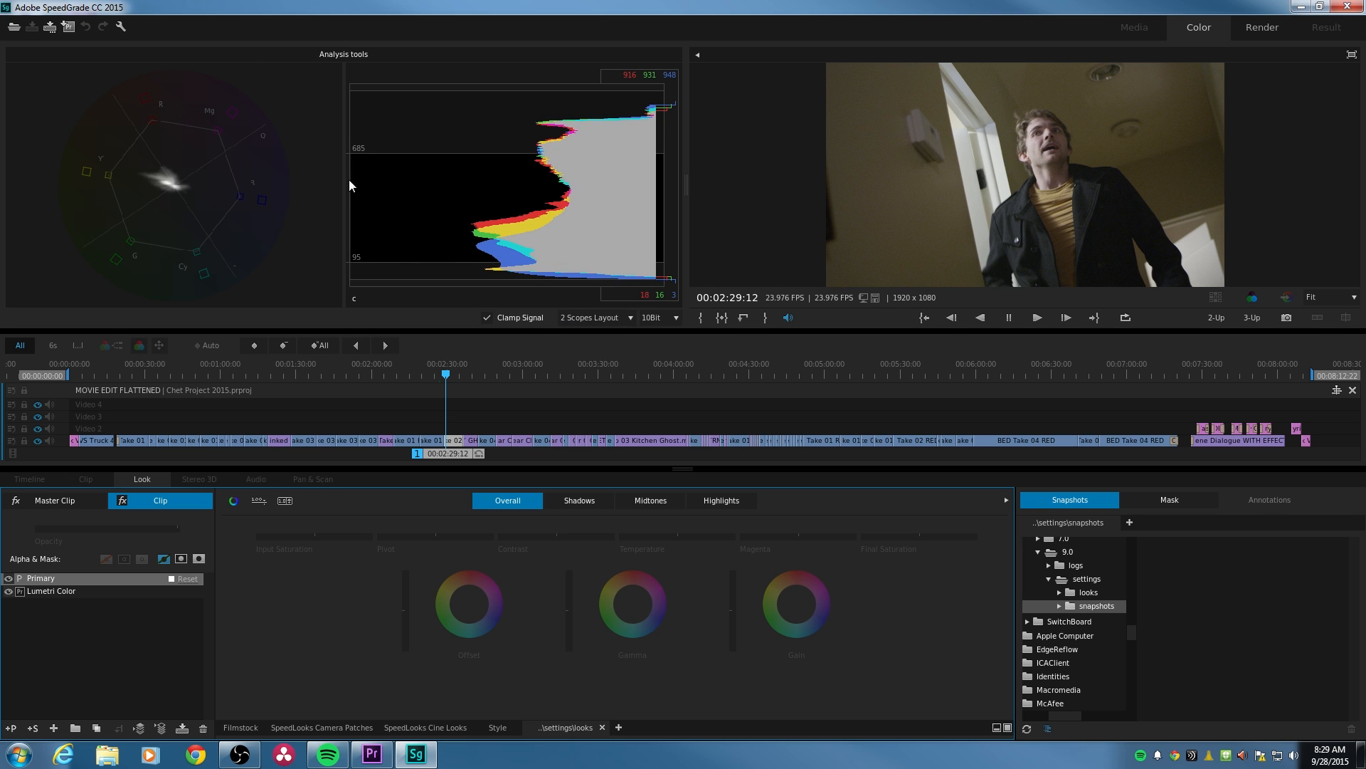
{"action": "right_click", "coordinate": [493, 199]}
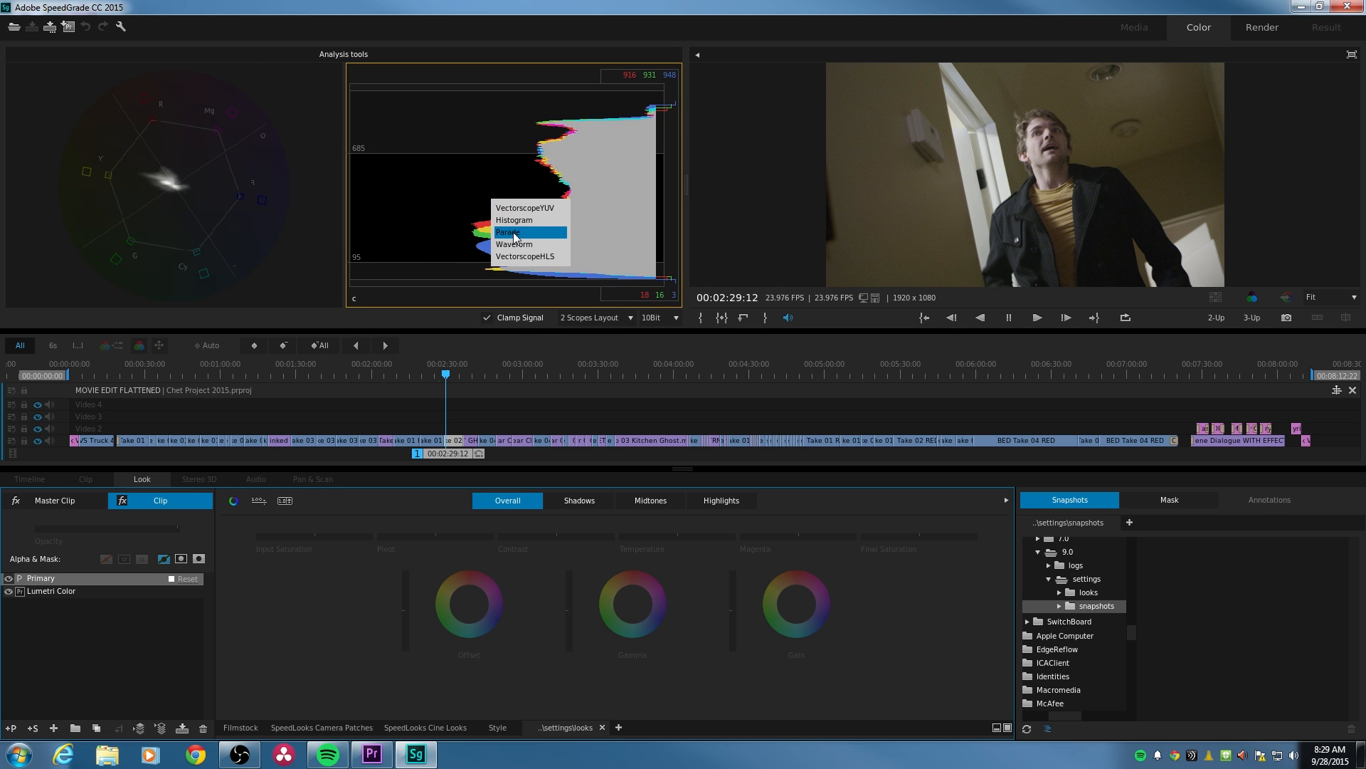
{"action": "left_click", "coordinate": [515, 233]}
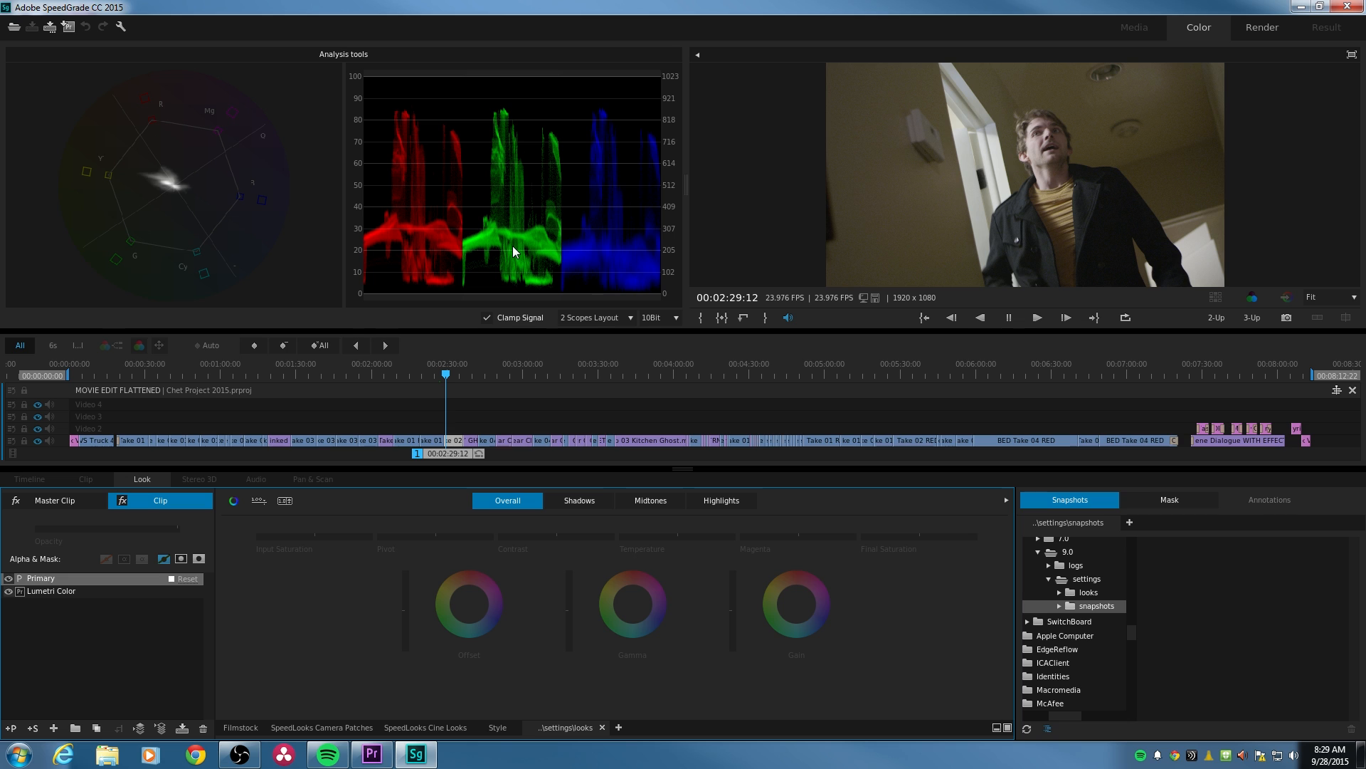
- Change the Parade scope to a Waveform and switch it to Luma mode
{"action": "right_click", "coordinate": [513, 247]}
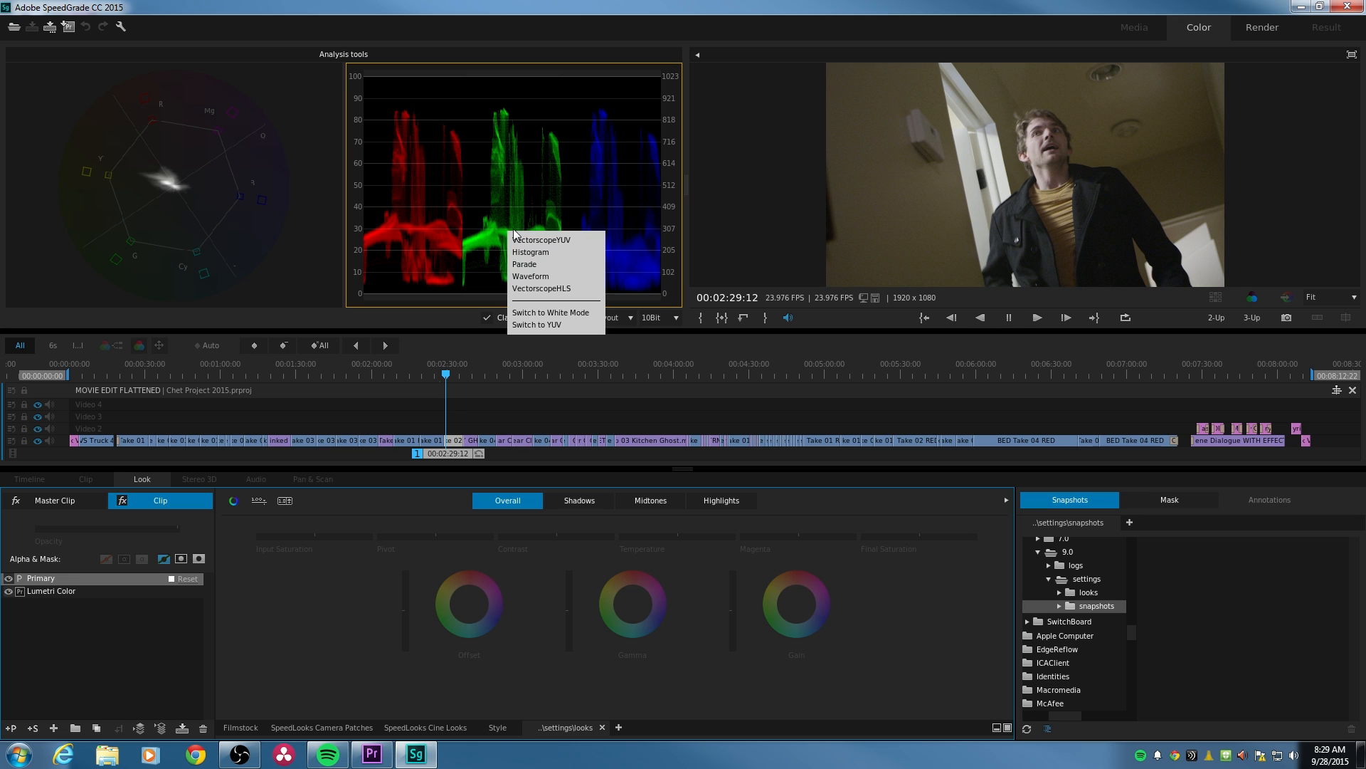
{"action": "left_click", "coordinate": [529, 276]}
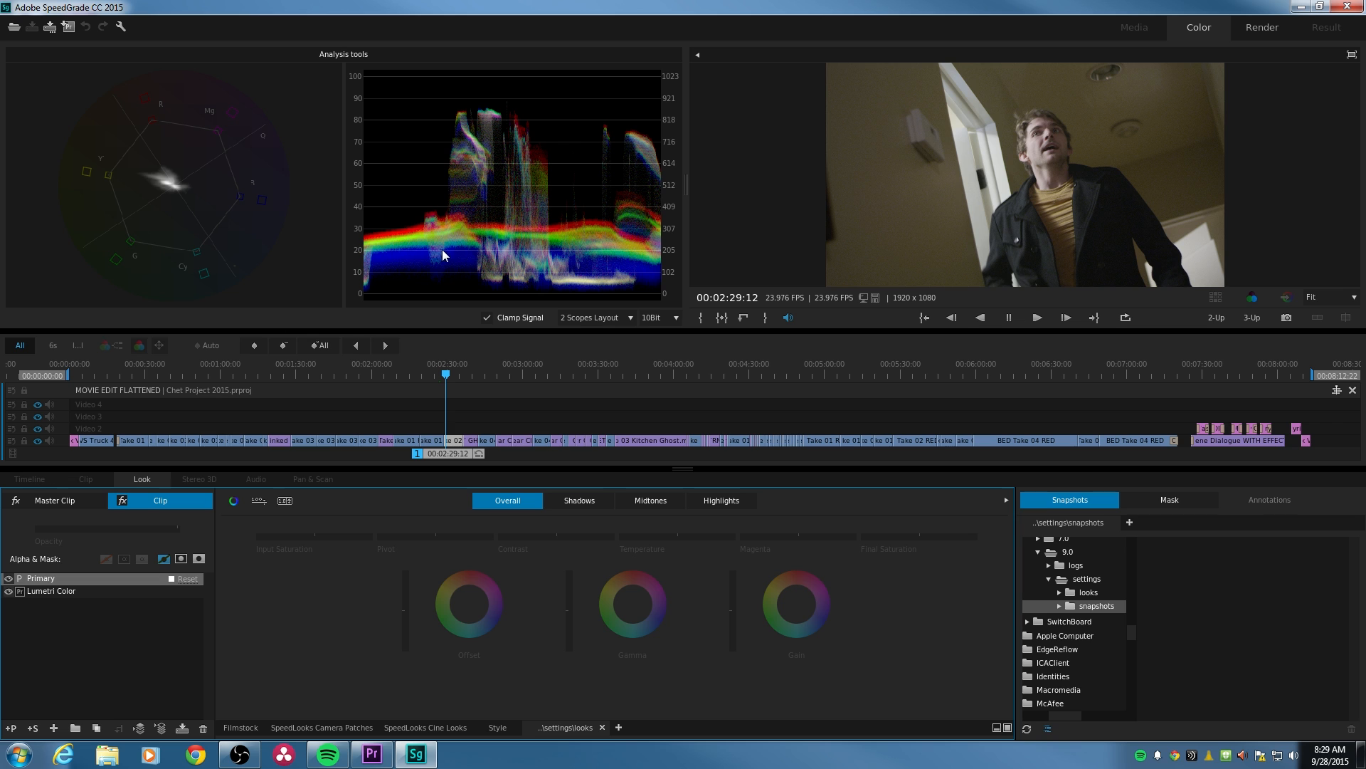
{"action": "right_click", "coordinate": [484, 231]}
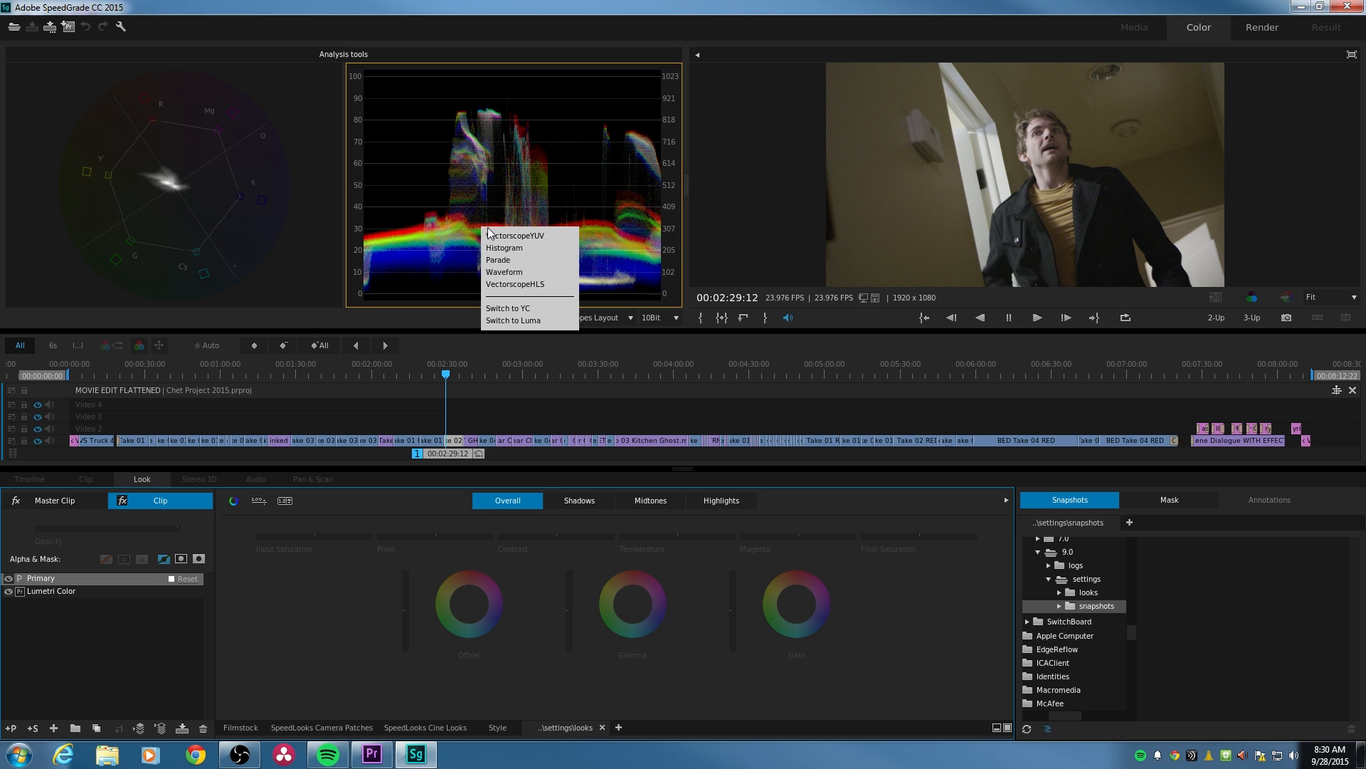
{"action": "left_click", "coordinate": [518, 321]}
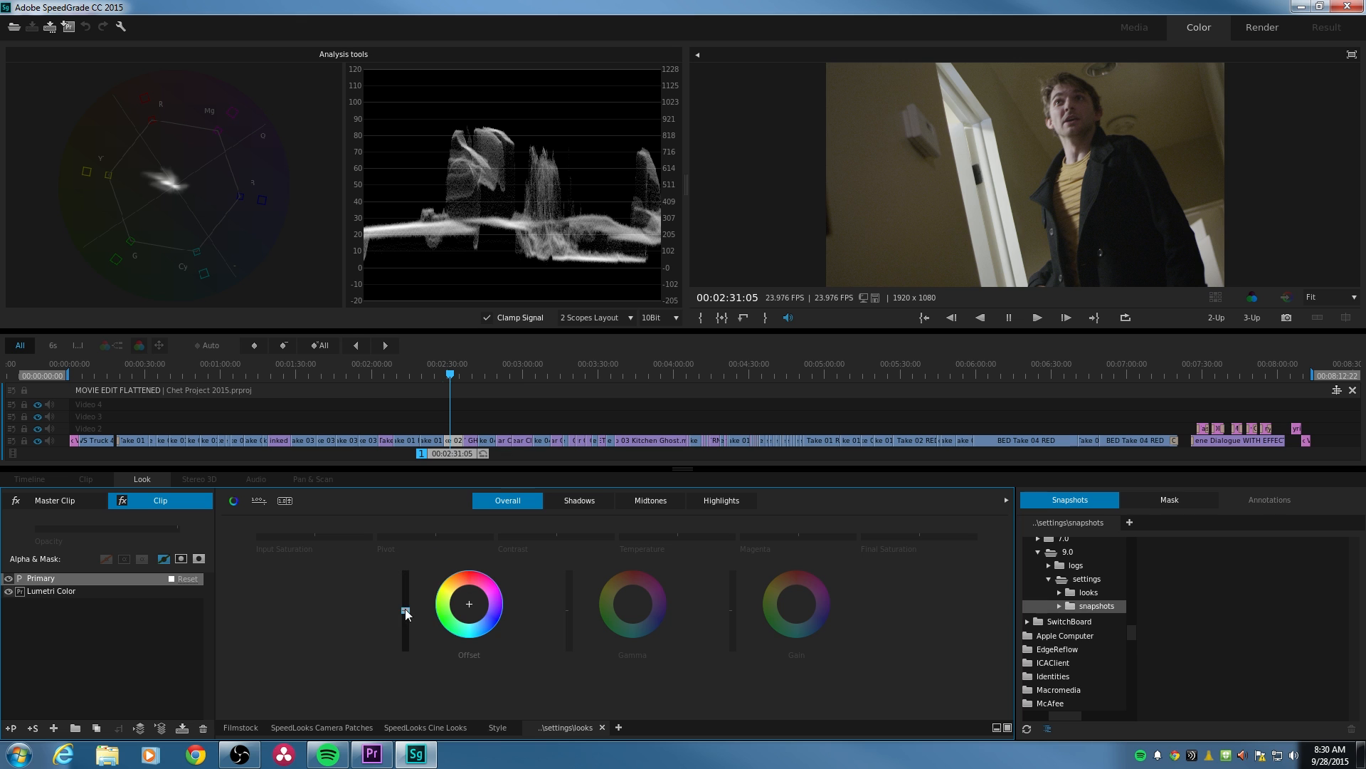
- Try lowering the overall Offset level of the Primary layer slightly, and undo the change
{"action": "left_click_drag", "start_coordinate": [404, 609], "coordinate": [405, 614]}
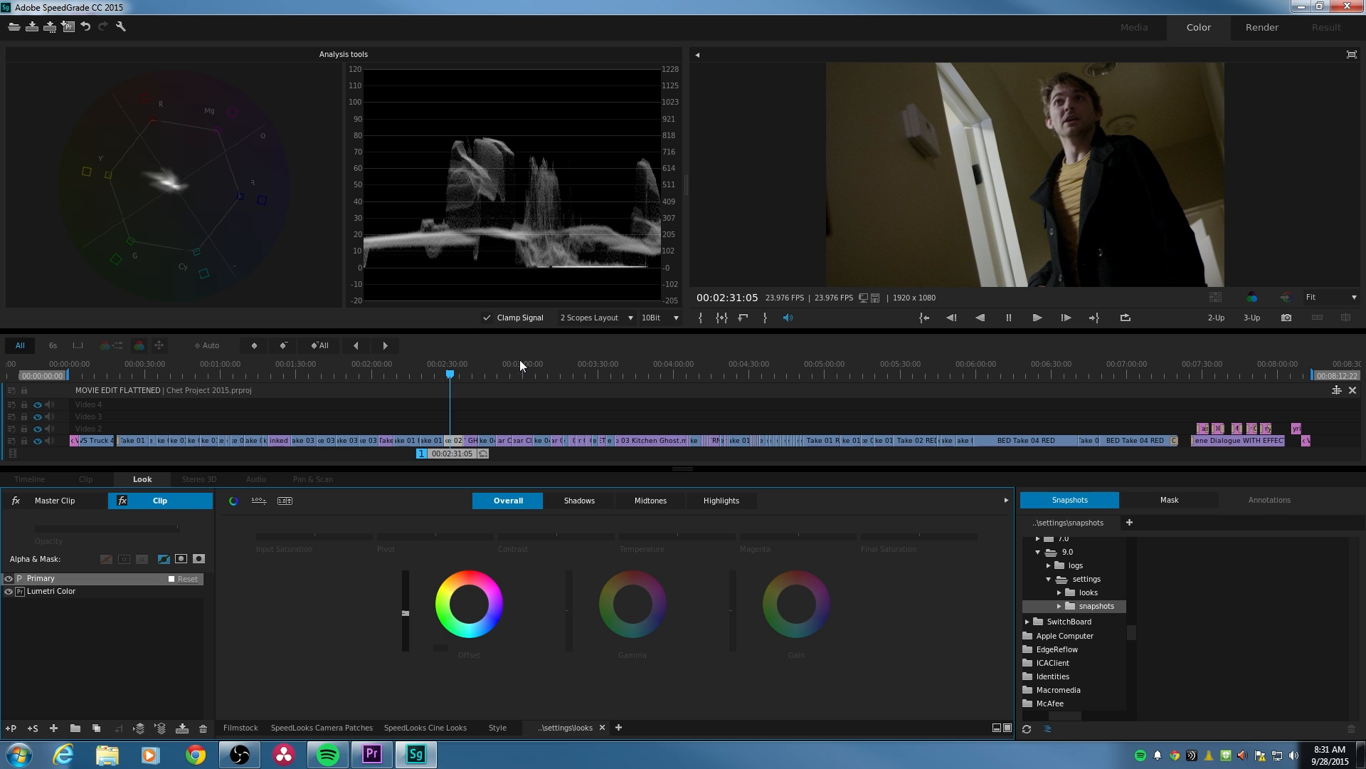
{"action": "key", "text": "ctrl+z"}
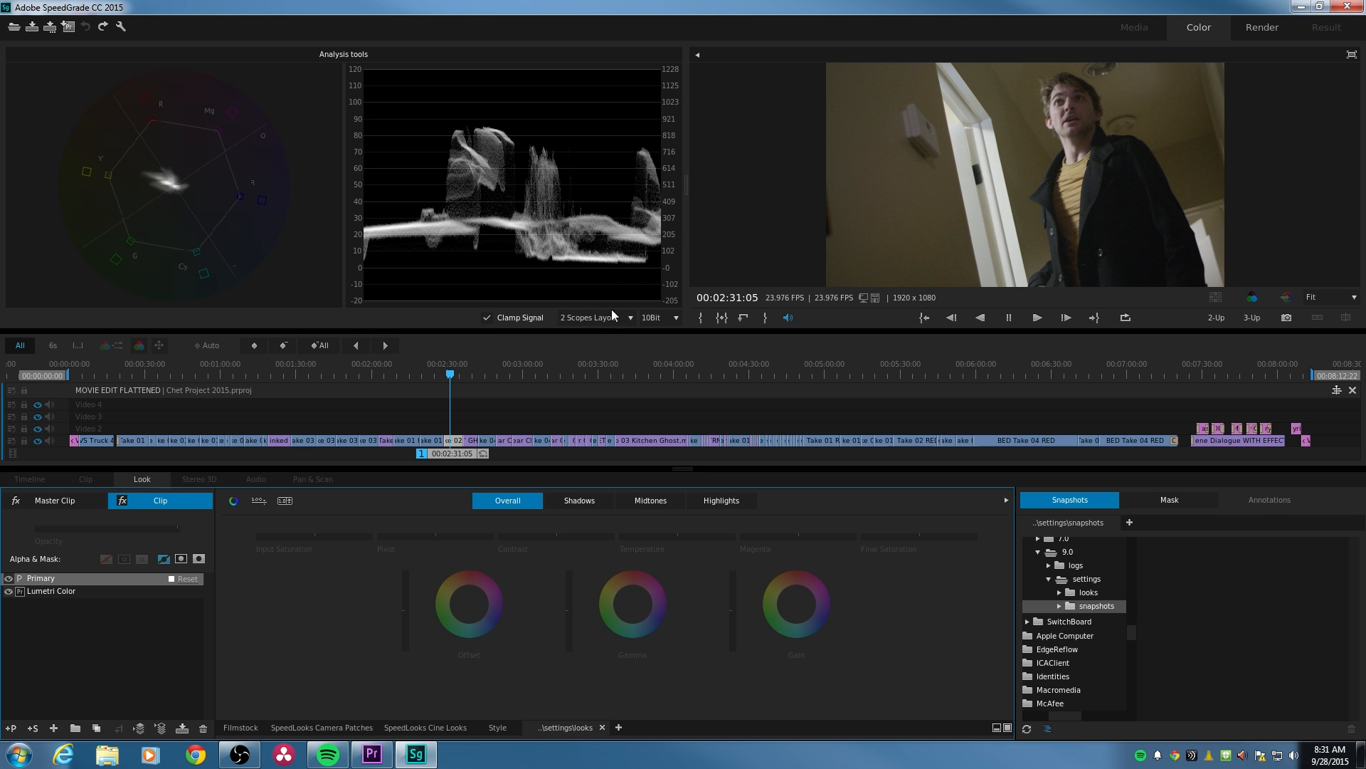
- Look at the Parade scope and the Shadows and Midtones ranges, and return to the Overall range with the Luma waveform
{"action": "right_click", "coordinate": [507, 255]}
{"action": "left_click", "coordinate": [538, 288]}
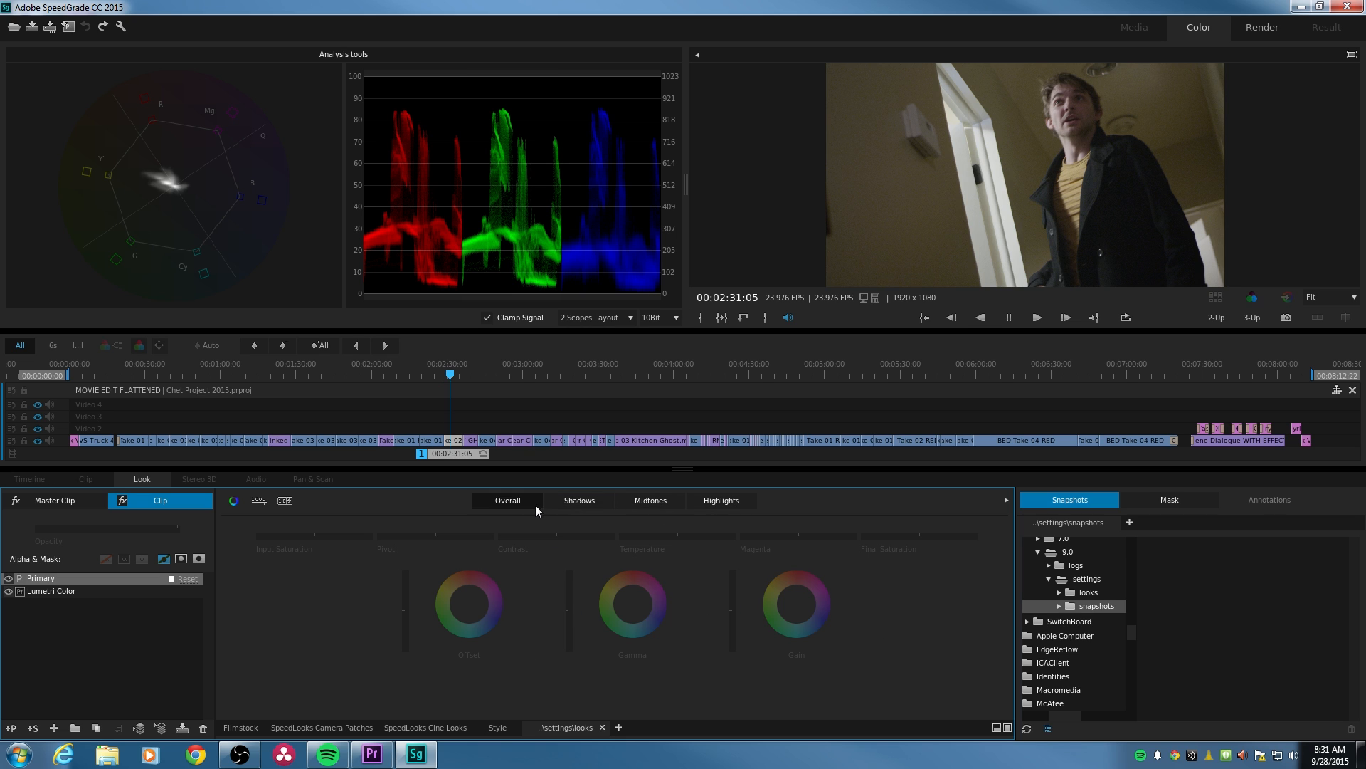
{"action": "left_click", "coordinate": [587, 502]}
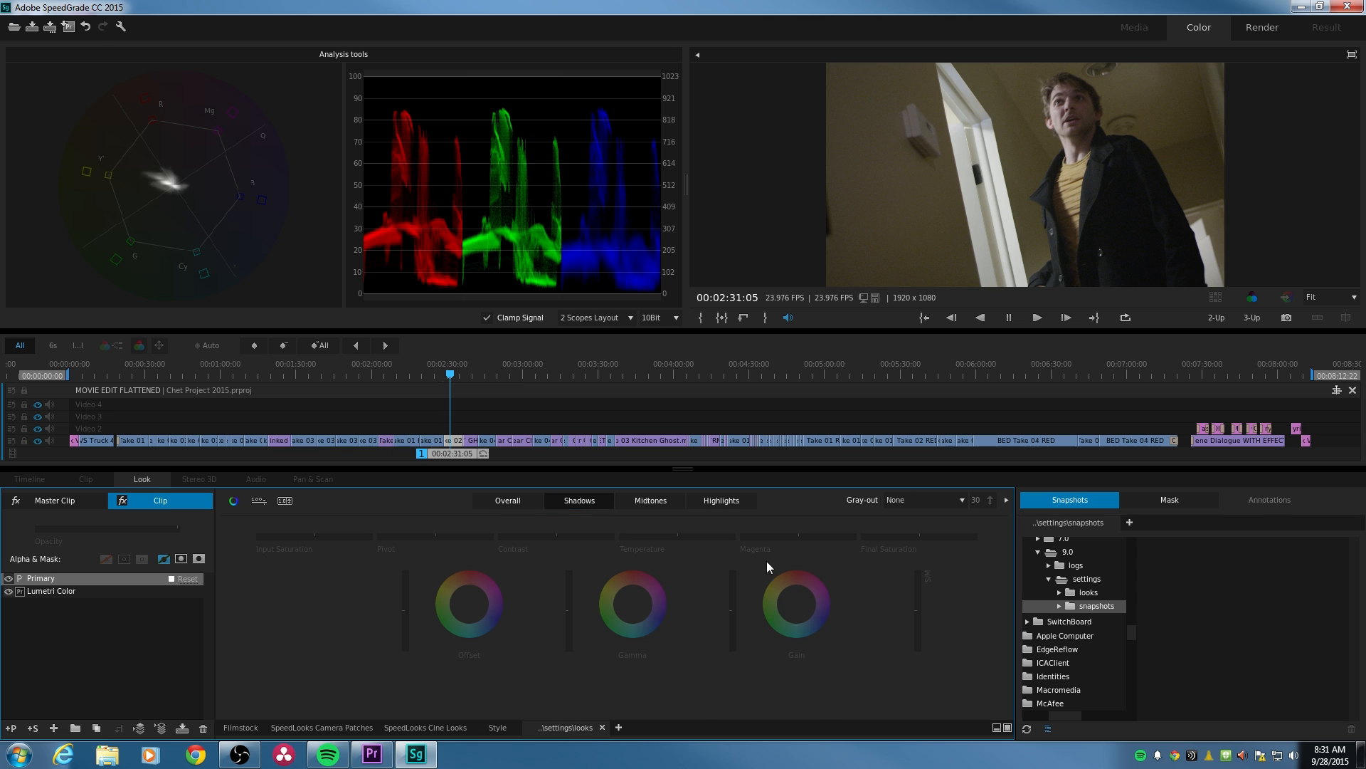
{"action": "left_click", "coordinate": [652, 501]}
{"action": "left_click", "coordinate": [538, 506]}
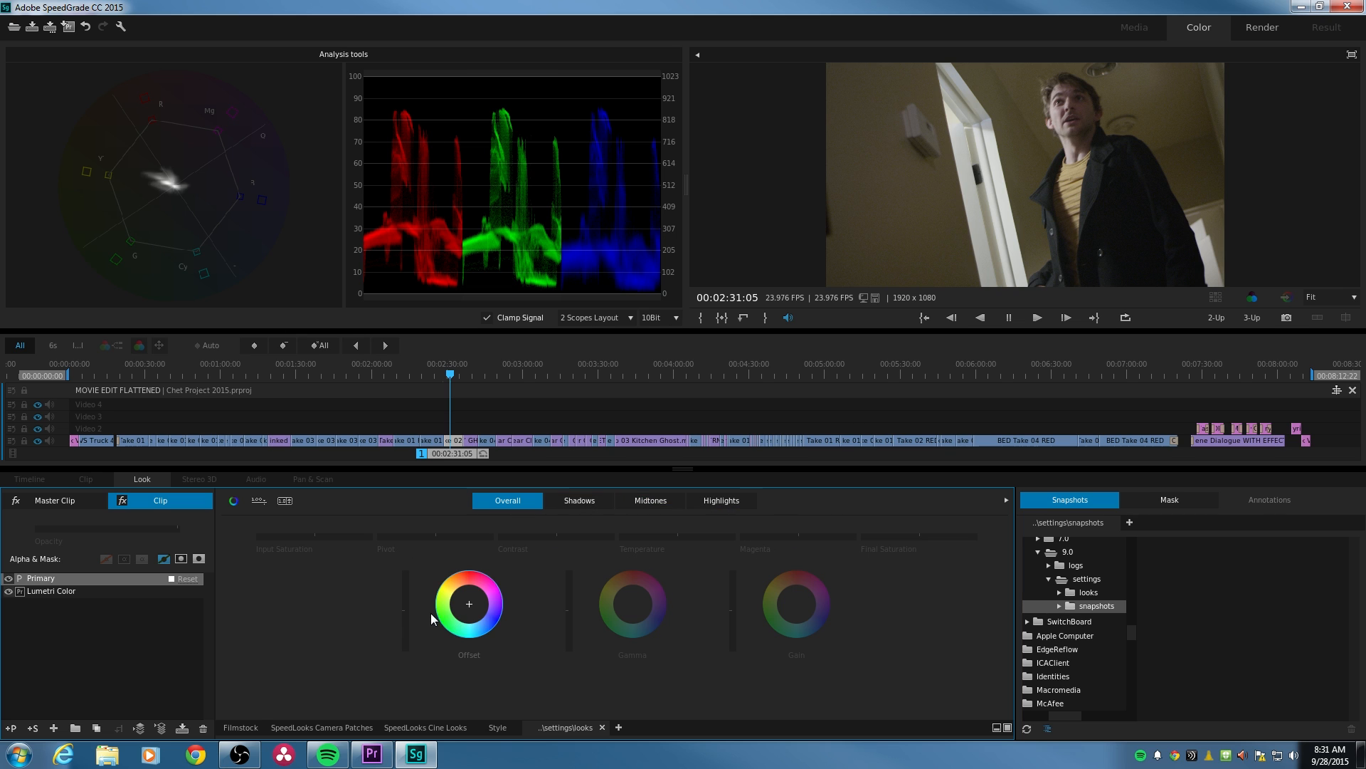
{"action": "right_click", "coordinate": [490, 235]}
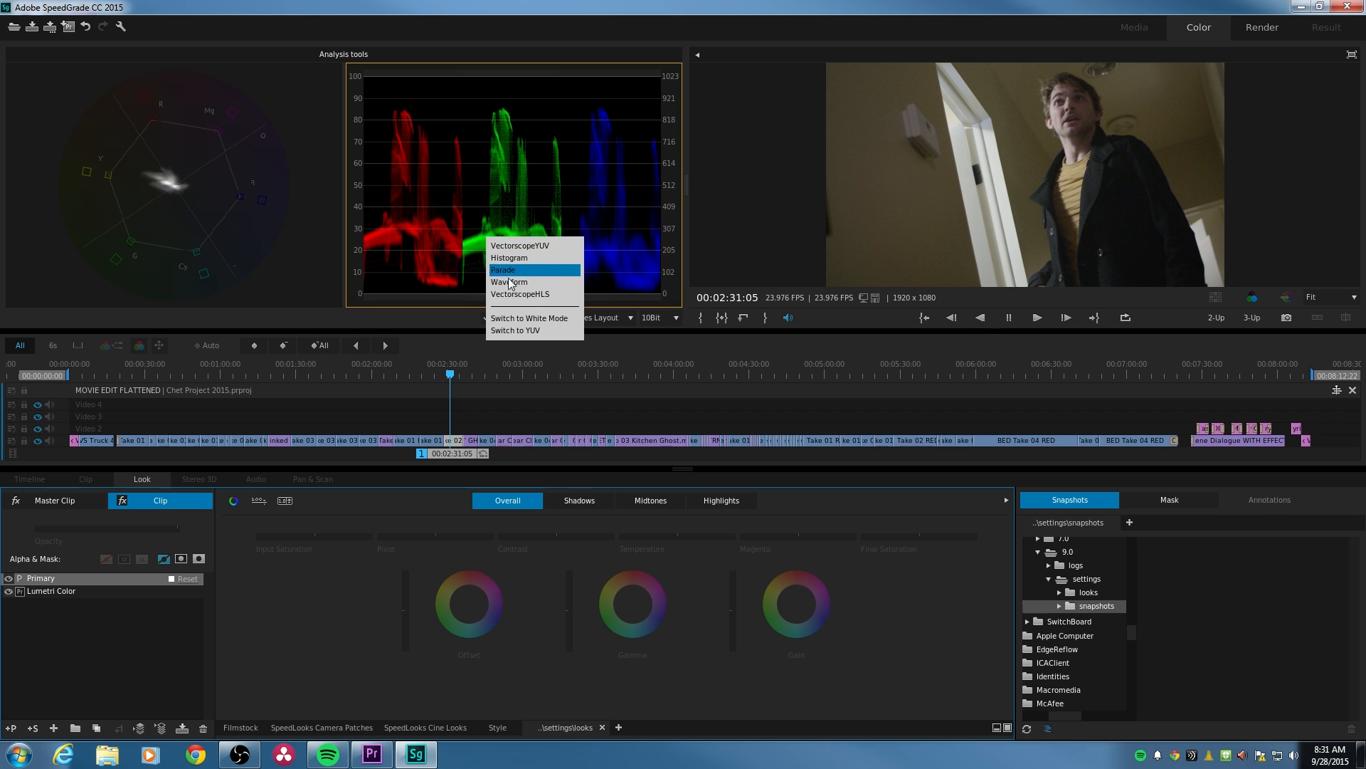
{"action": "left_click", "coordinate": [520, 293]}
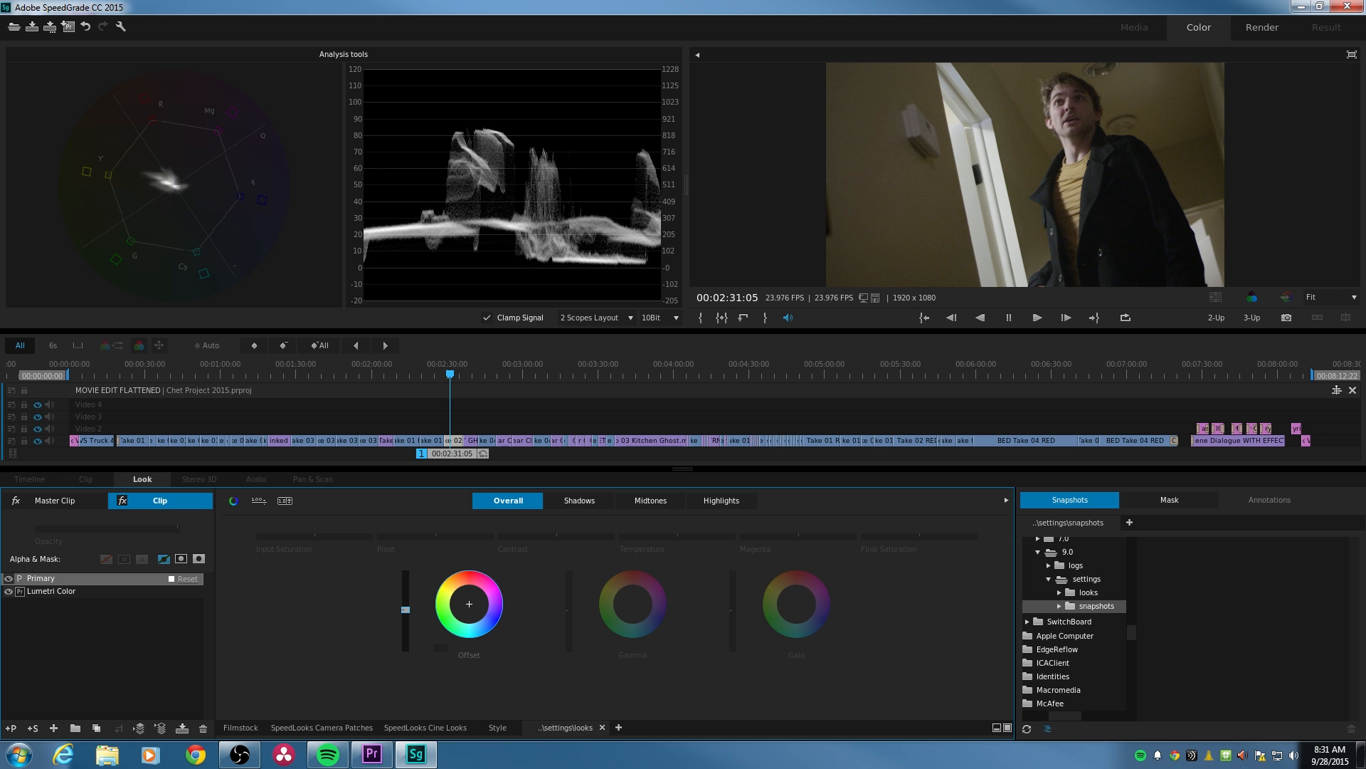
- Try darkening the overall Offset slightly and shifting its colour towards green, and reset both the colour and the level
{"action": "left_click_drag", "start_coordinate": [404, 610], "coordinate": [404, 612]}
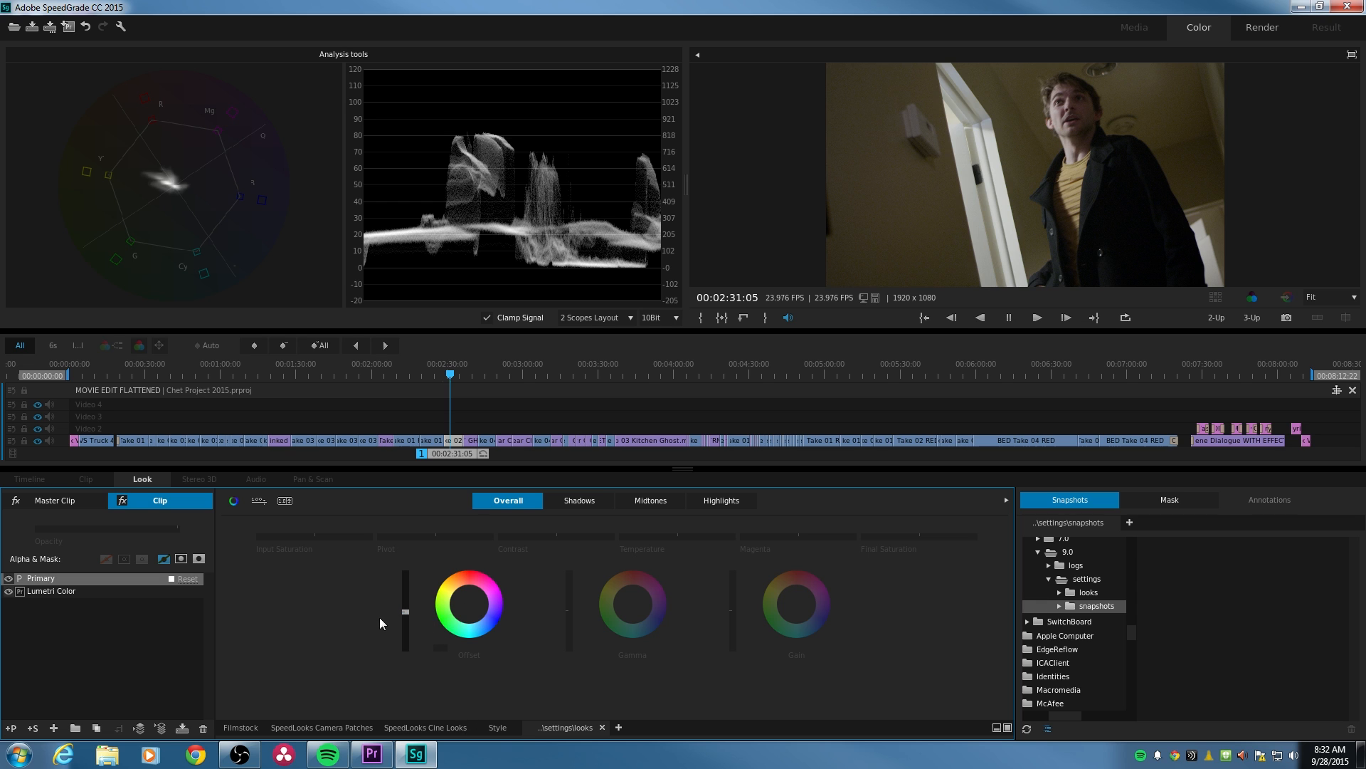
{"action": "left_click", "coordinate": [469, 604]}
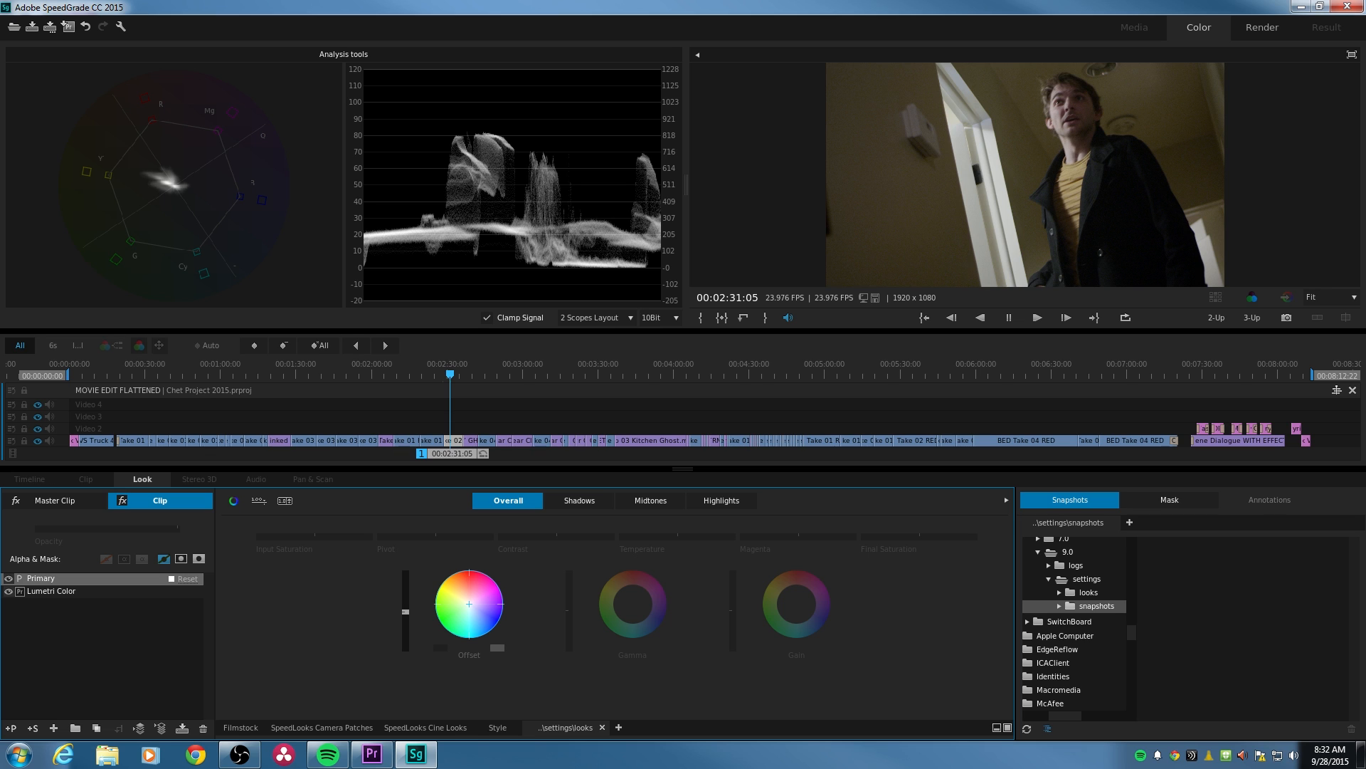
{"action": "left_click_drag", "start_coordinate": [469, 605], "coordinate": [466, 606]}
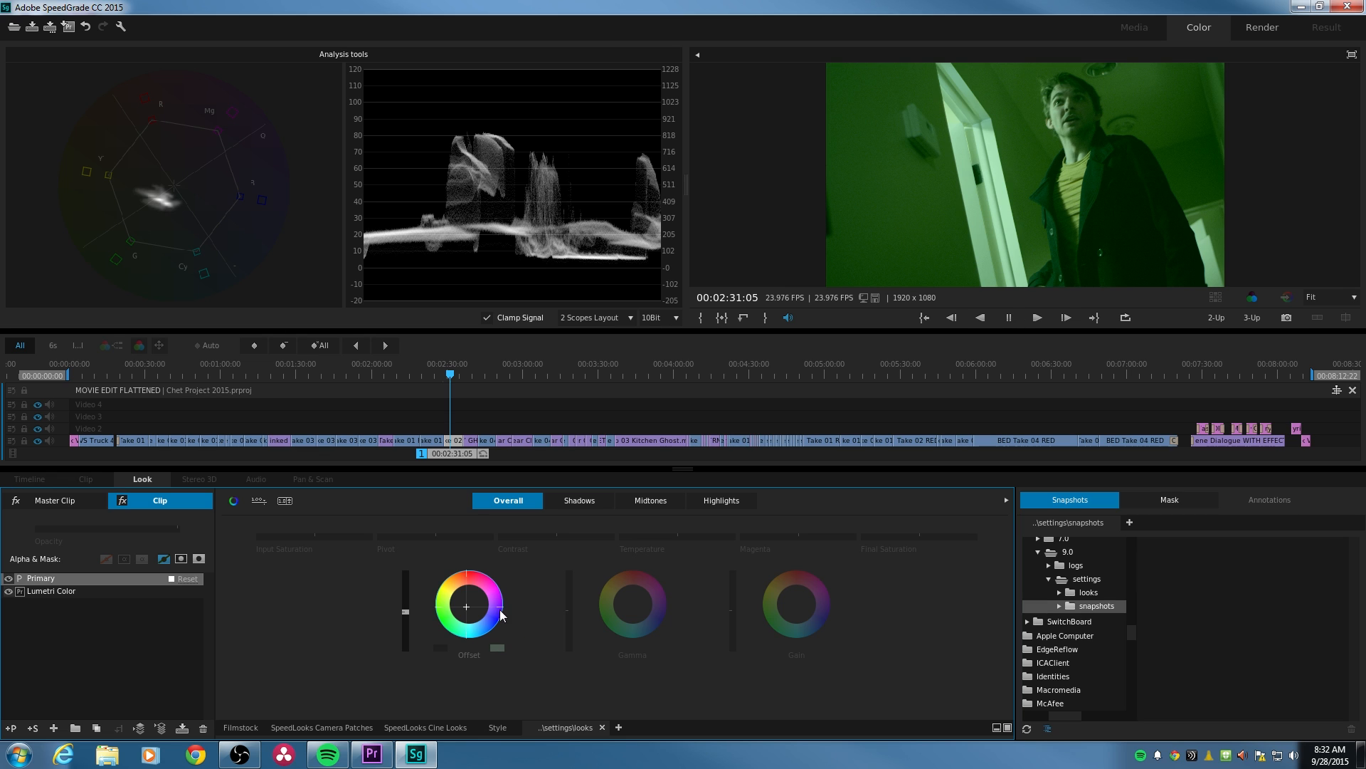
{"action": "left_click", "coordinate": [497, 647]}
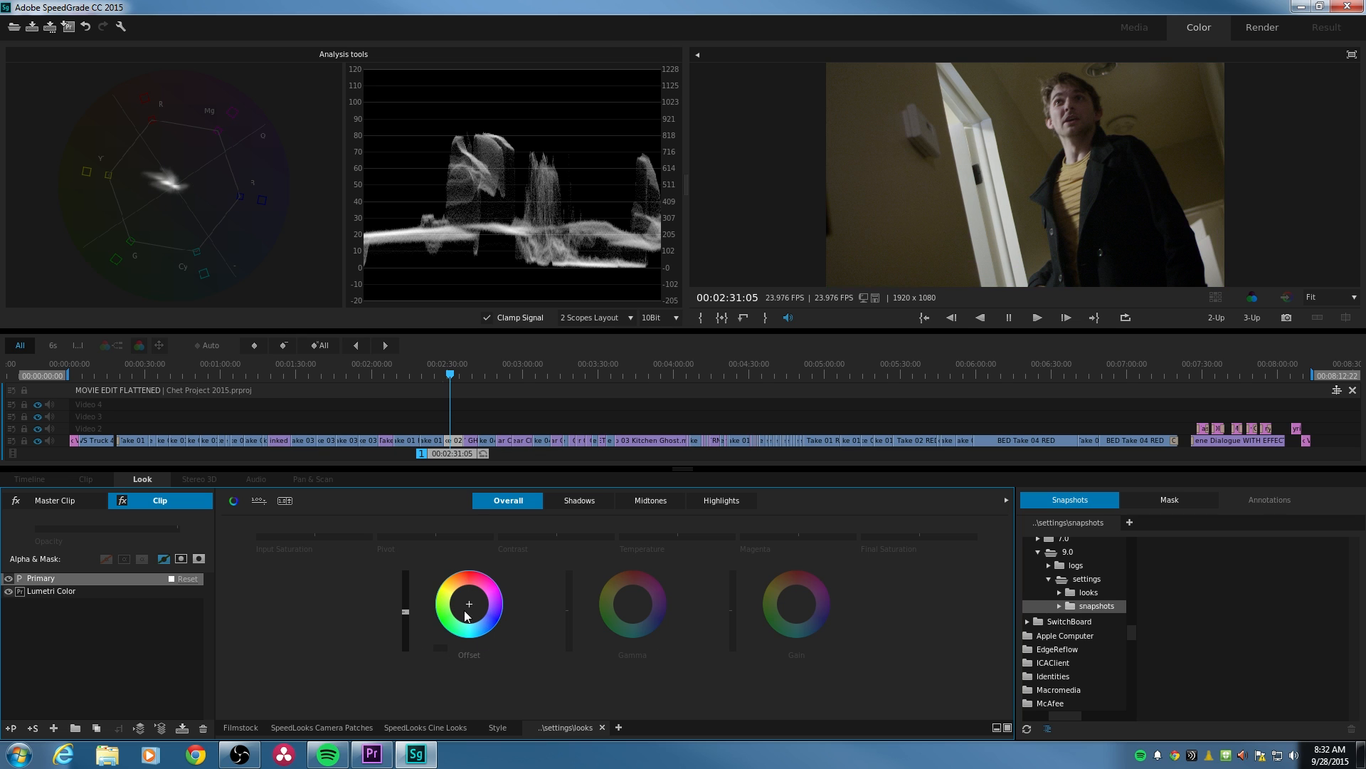
{"action": "left_click", "coordinate": [443, 647]}
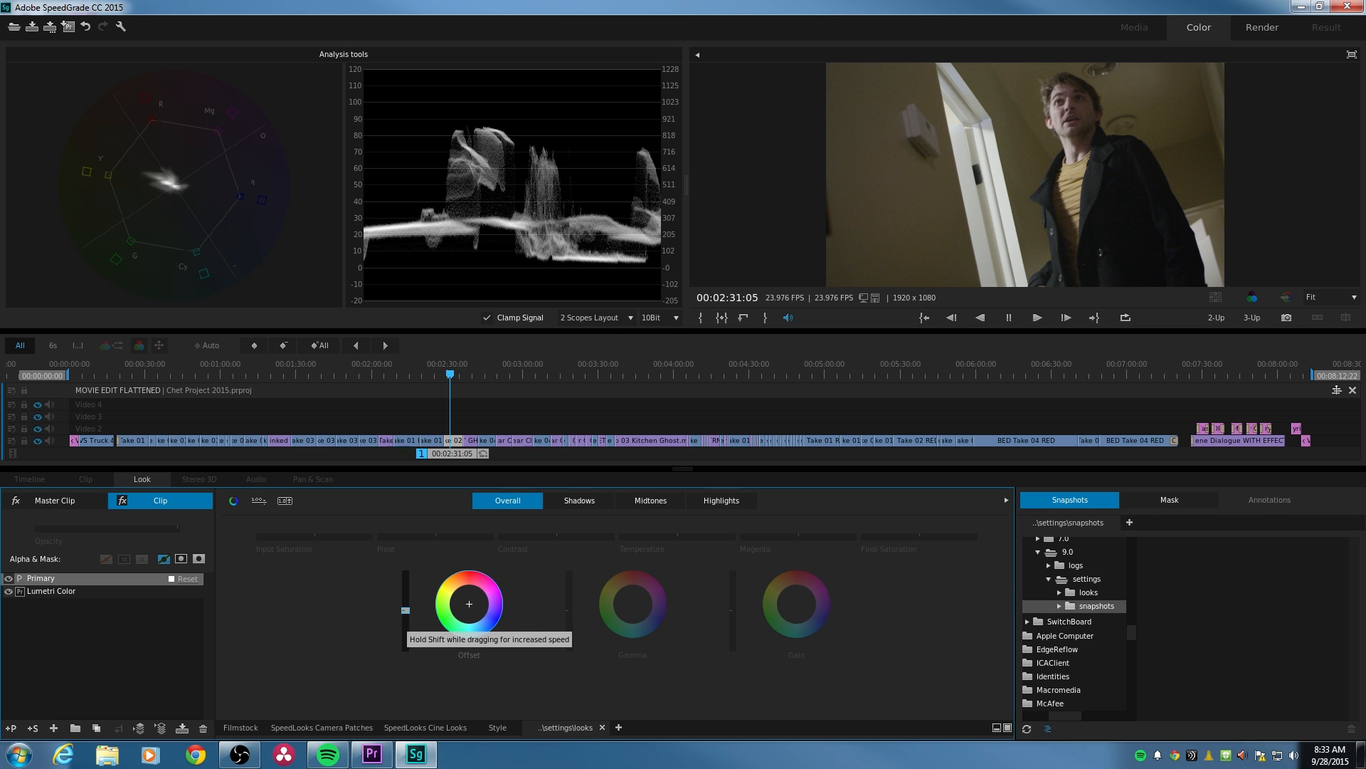
- Try raising the overall Offset, Gamma and Gain levels one at a time, resetting each before adjusting the next
{"action": "left_click_drag", "start_coordinate": [406, 615], "coordinate": [406, 611]}
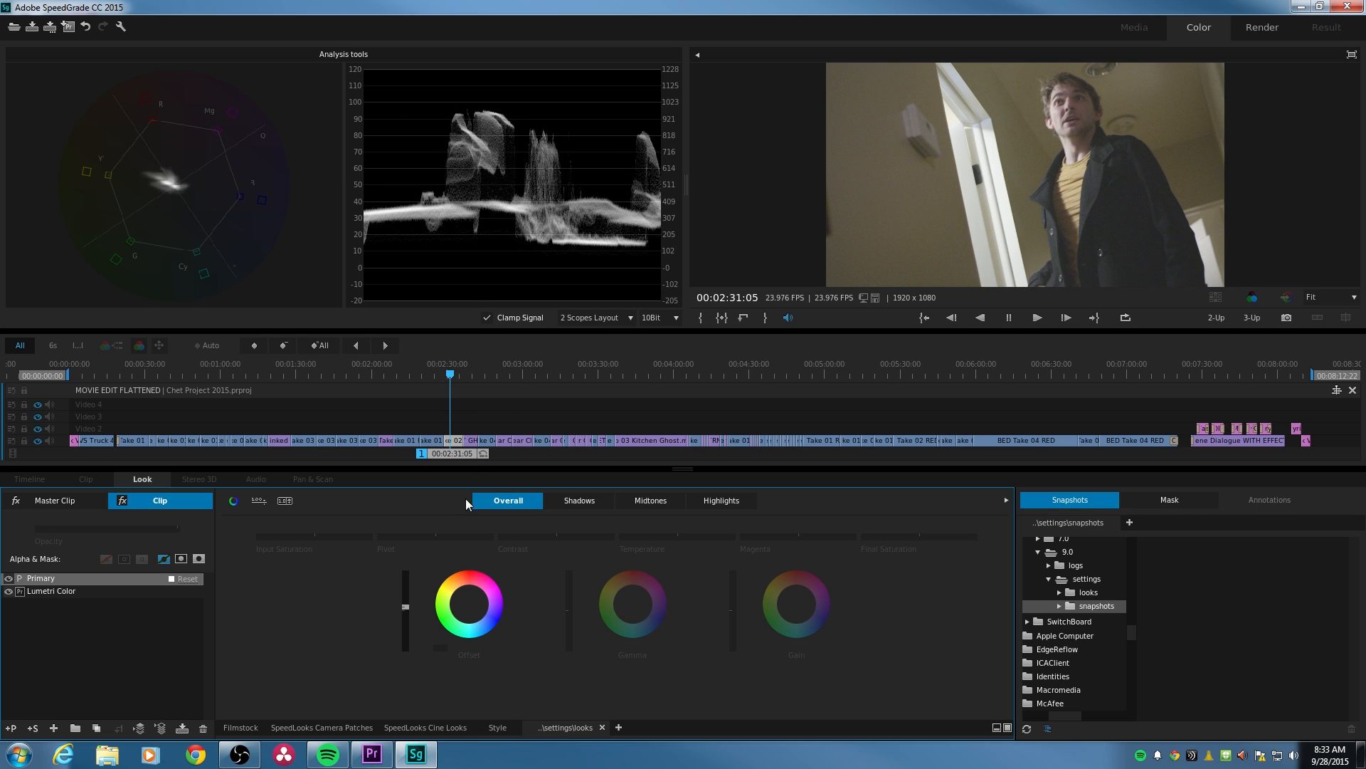
{"action": "left_click", "coordinate": [438, 648]}
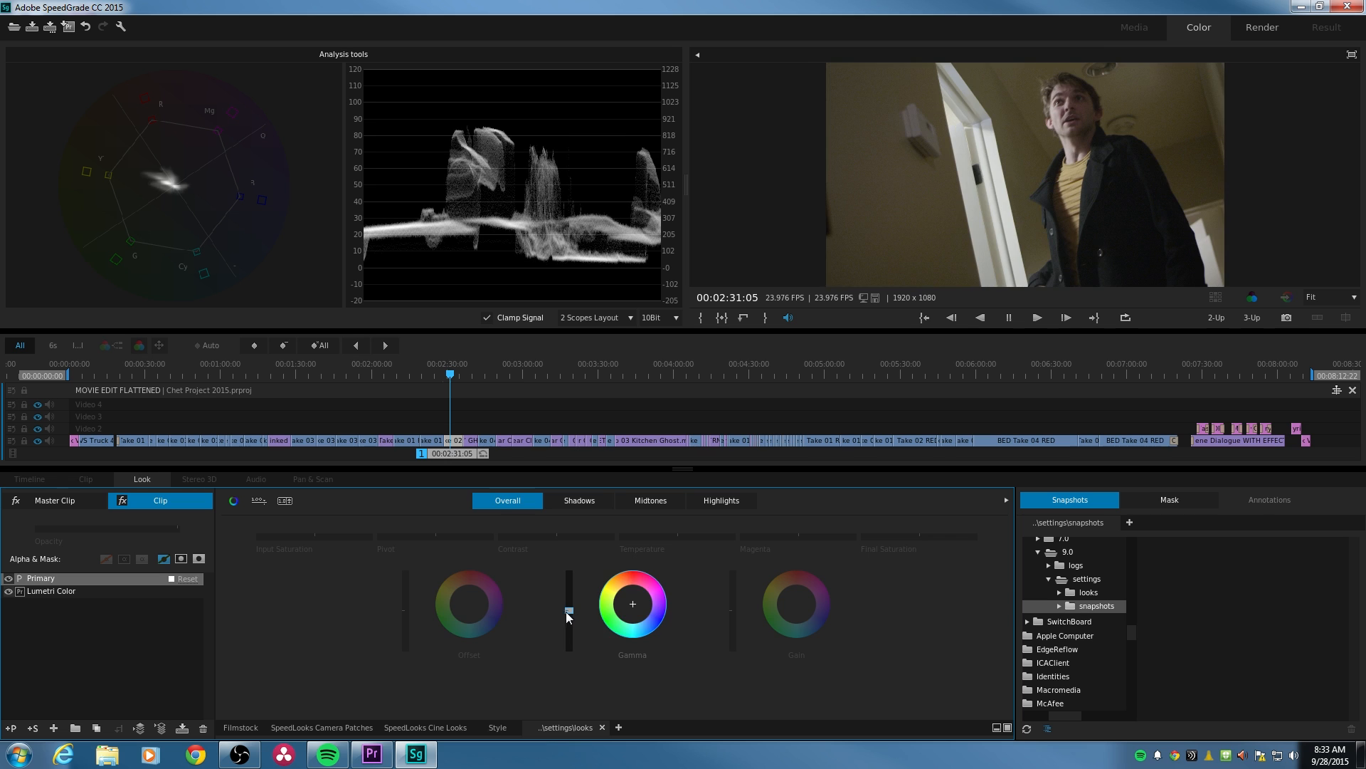
{"action": "left_click_drag", "start_coordinate": [569, 611], "coordinate": [569, 606]}
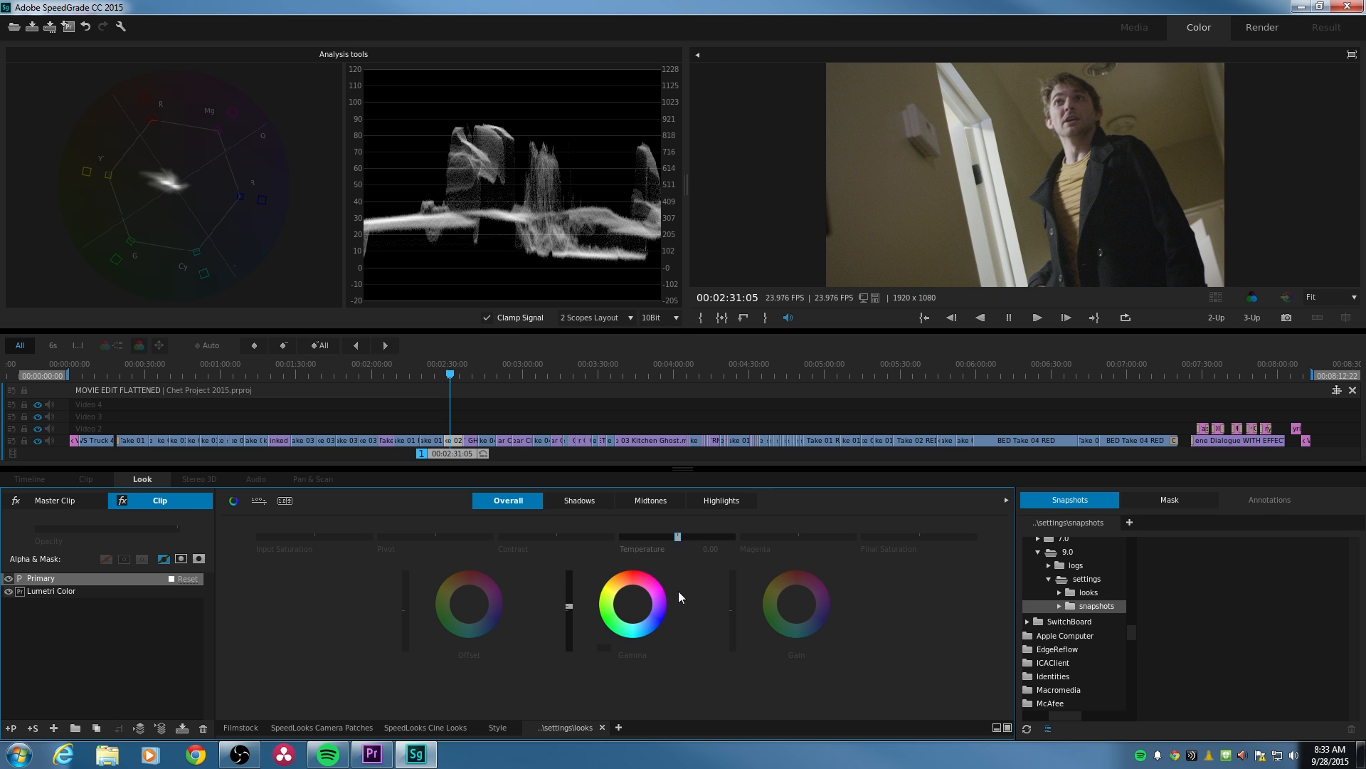
{"action": "left_click", "coordinate": [602, 647]}
{"action": "left_click_drag", "start_coordinate": [733, 608], "coordinate": [733, 603]}
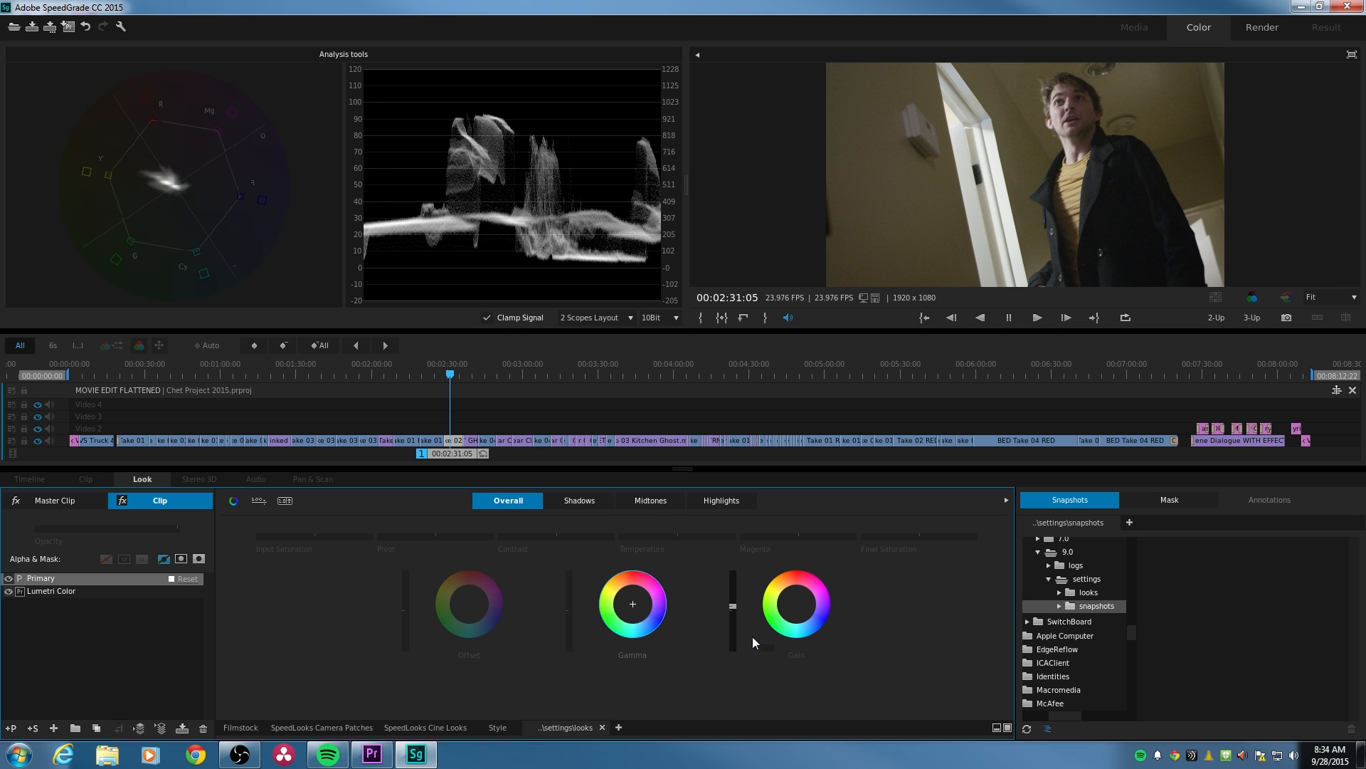
{"action": "left_click", "coordinate": [767, 647]}
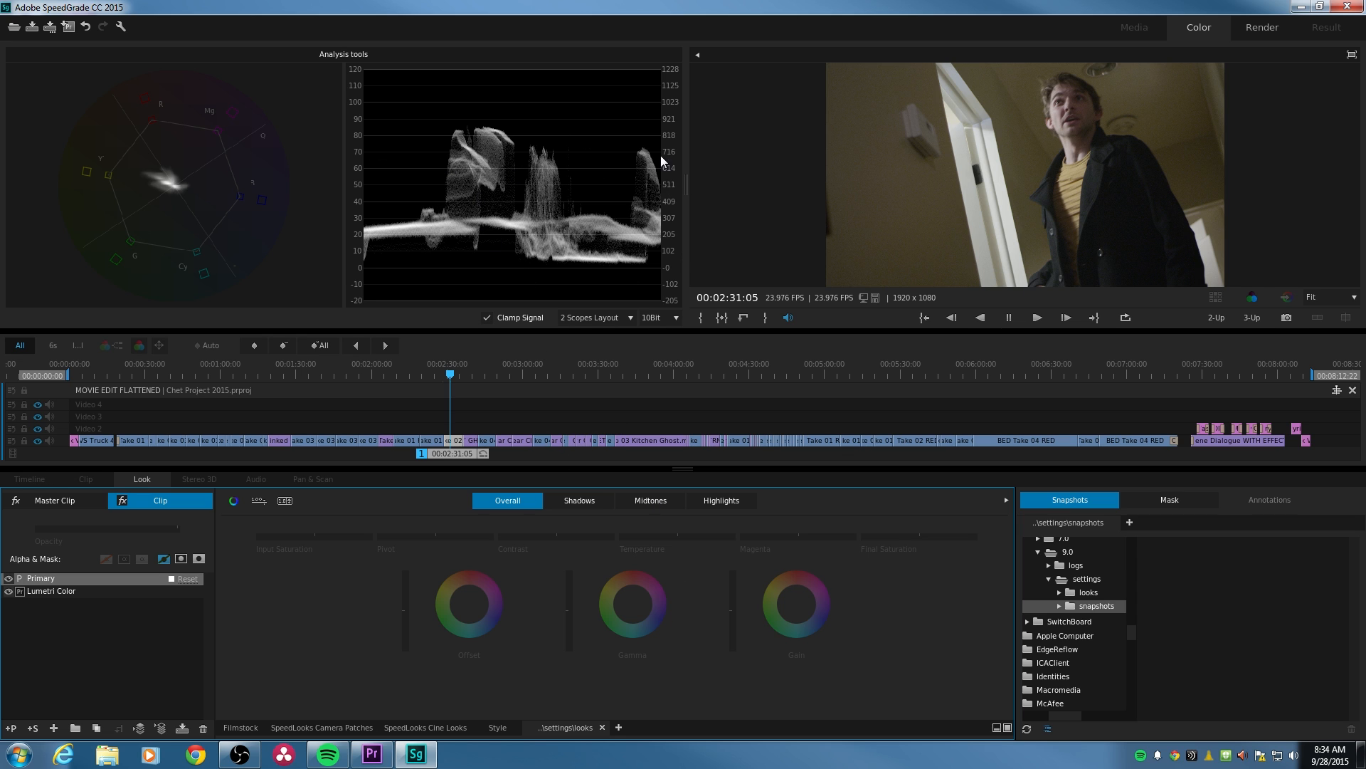
- Try raising the Gain level for the Shadows range only, and reset it
{"action": "left_click", "coordinate": [586, 501]}
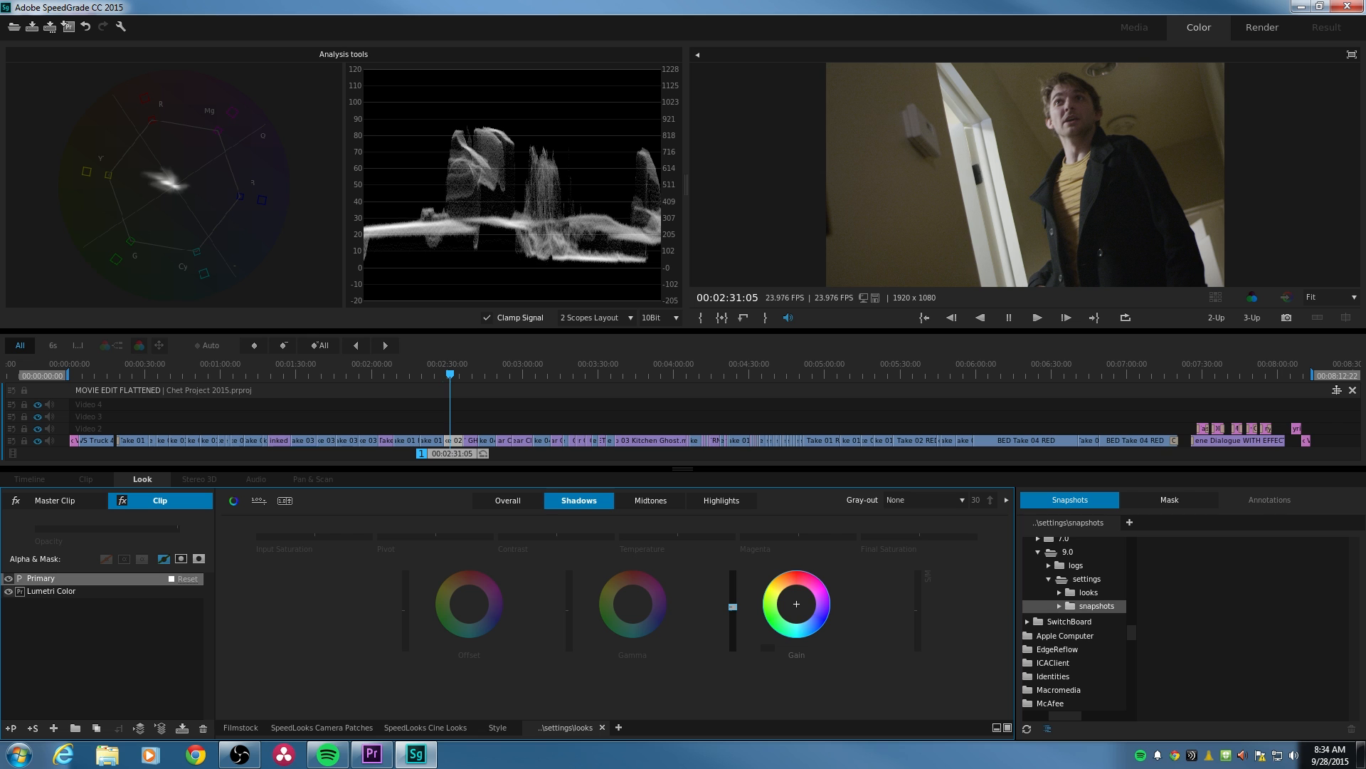
{"action": "scroll", "coordinate": [796, 603], "scroll_direction": "up", "scroll_amount": 7}
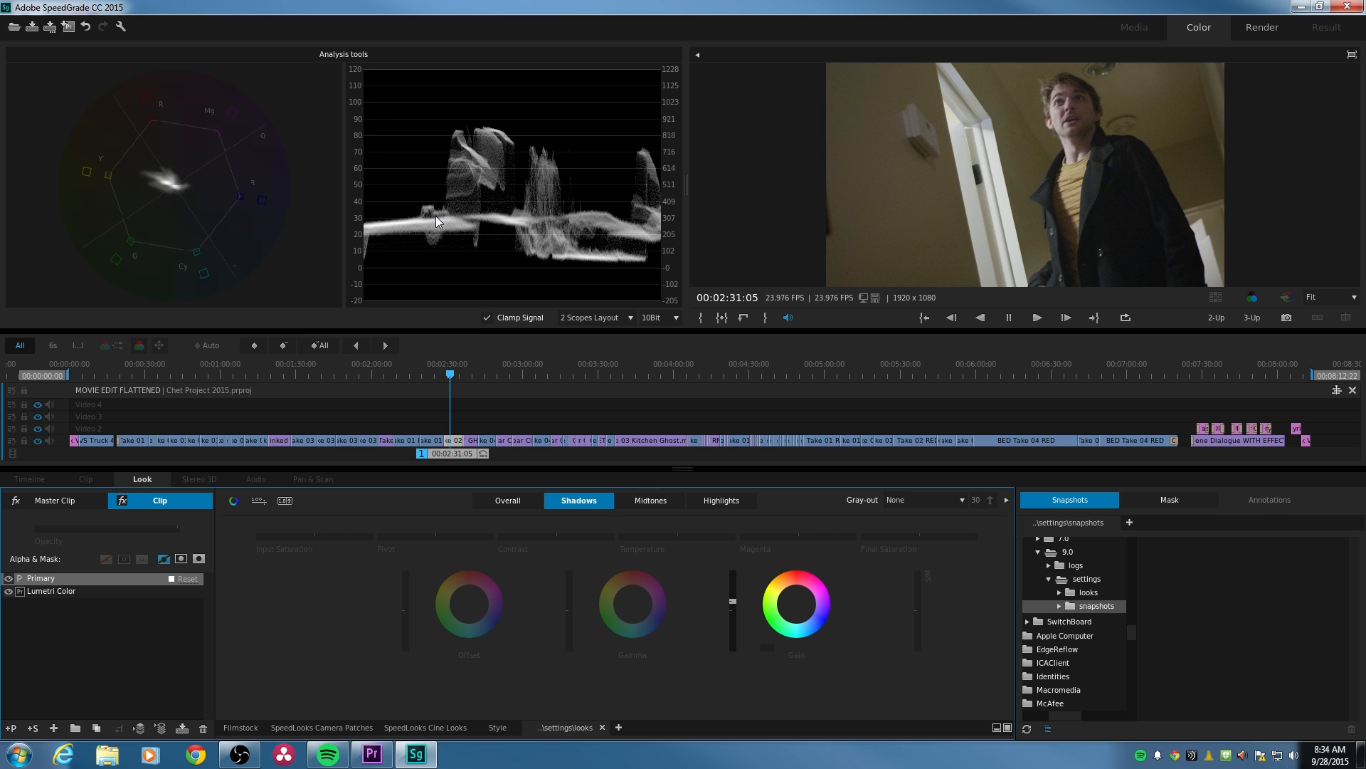
{"action": "left_click", "coordinate": [770, 647]}
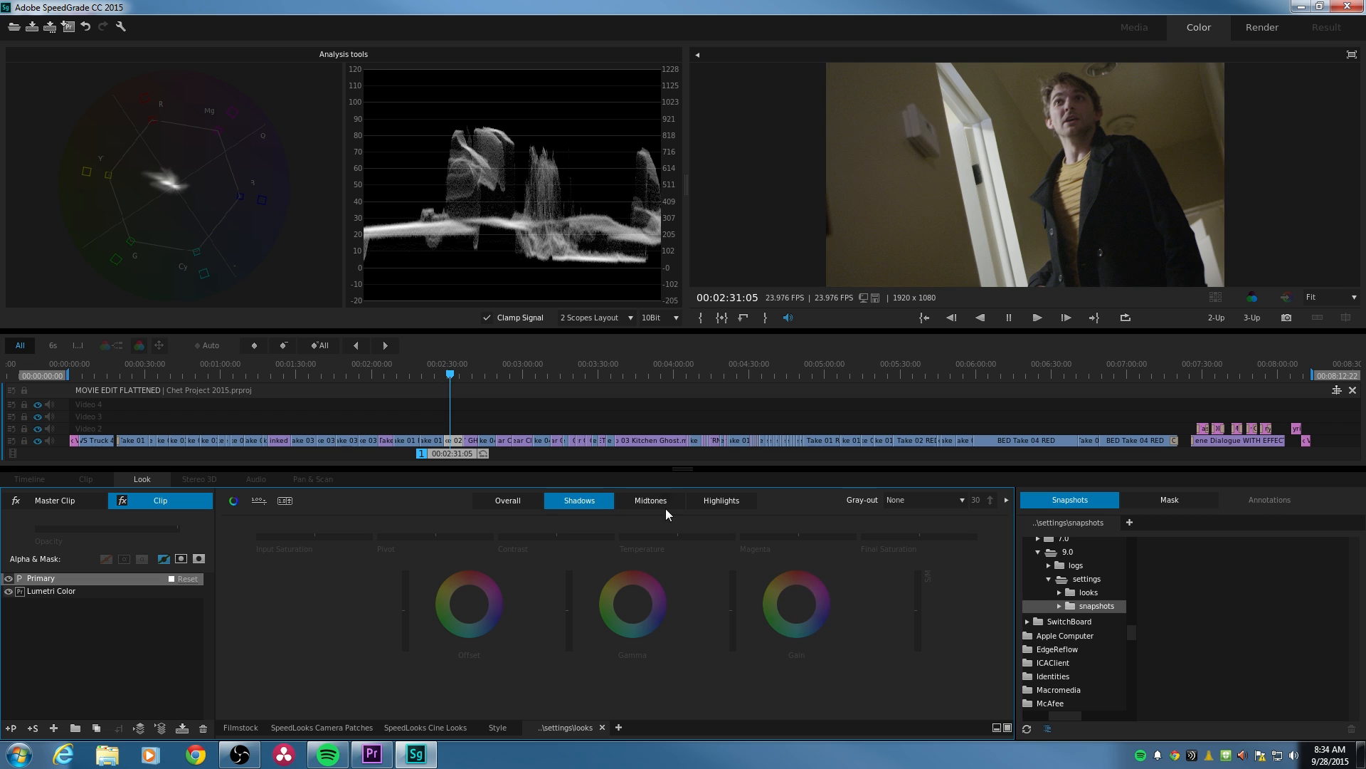
- Try raising the Gain, Gamma and Offset levels for the Highlights range, and reset them
{"action": "left_click", "coordinate": [651, 517]}
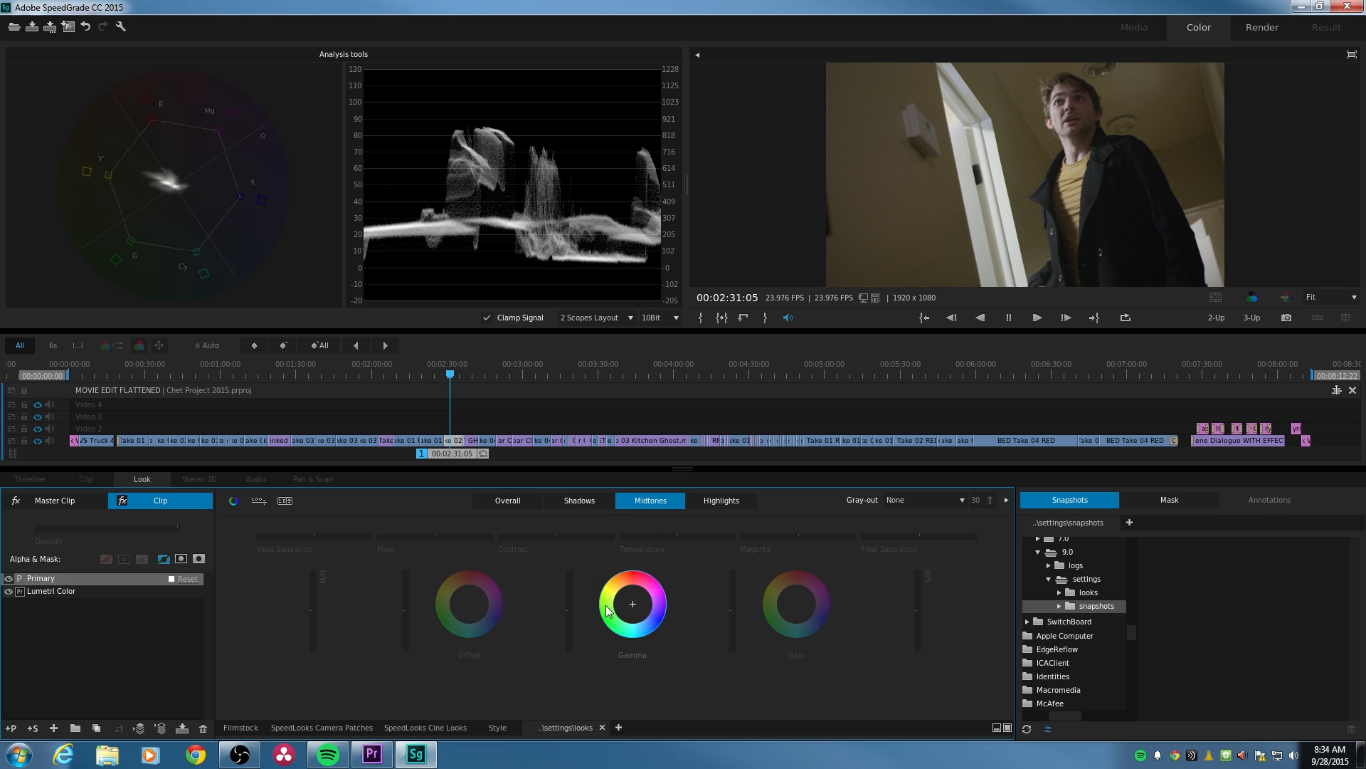
{"action": "left_click", "coordinate": [702, 504]}
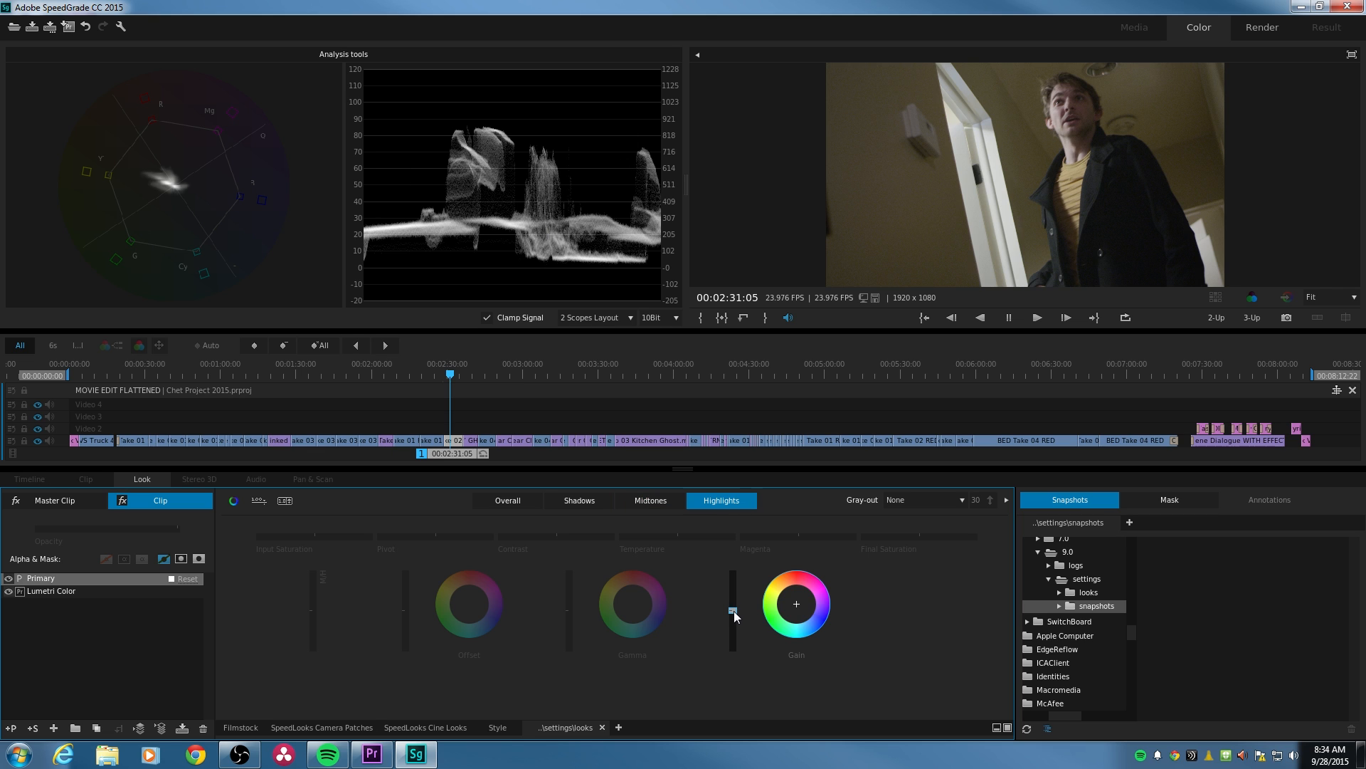
{"action": "left_click_drag", "start_coordinate": [733, 611], "coordinate": [716, 540]}
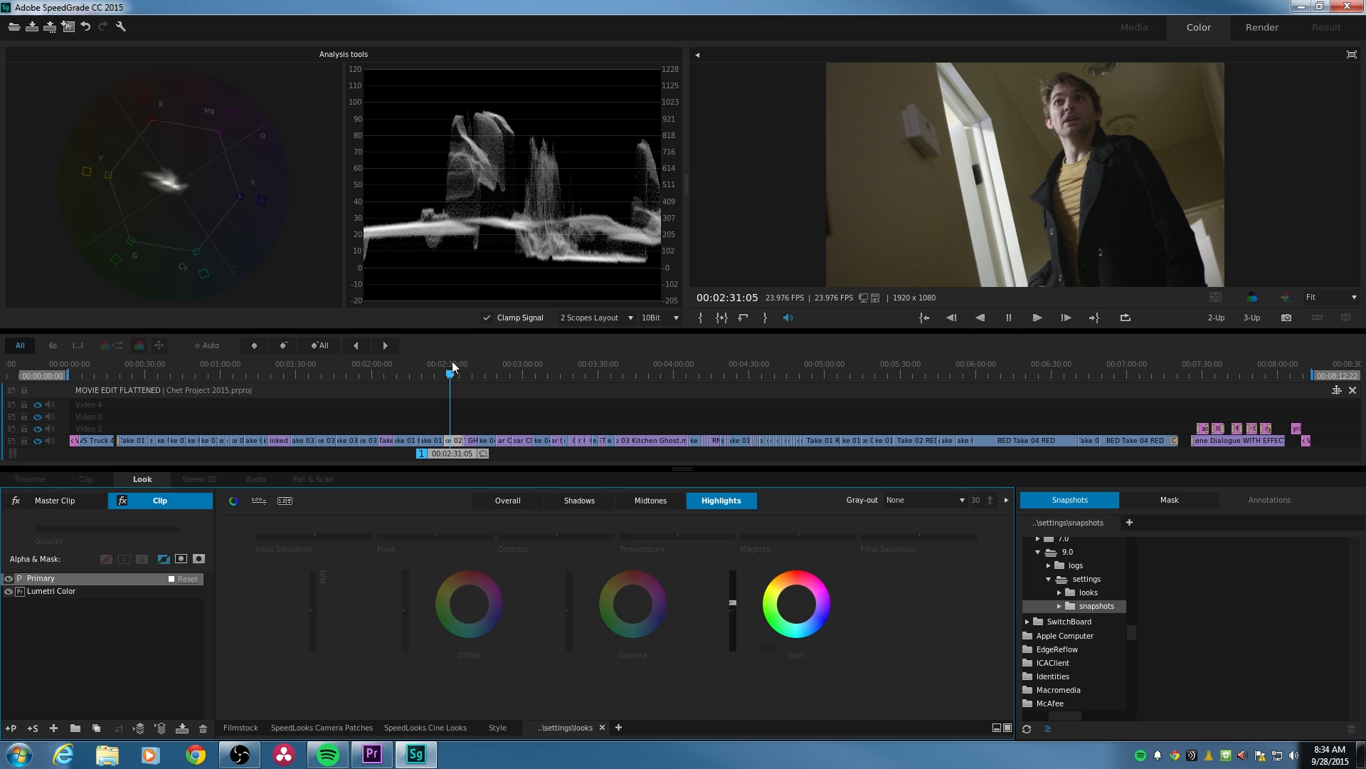
{"action": "left_click_drag", "start_coordinate": [568, 610], "coordinate": [569, 606]}
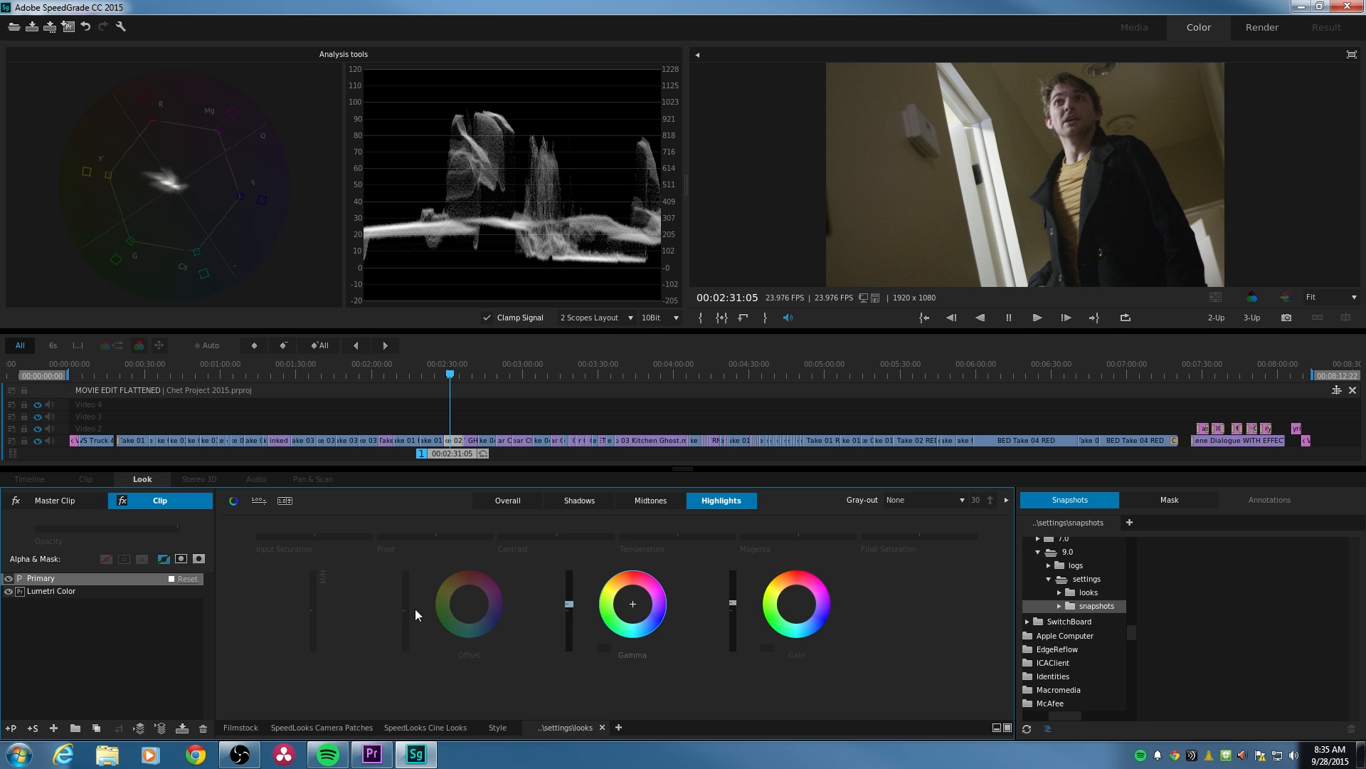
{"action": "left_click_drag", "start_coordinate": [406, 610], "coordinate": [406, 604]}
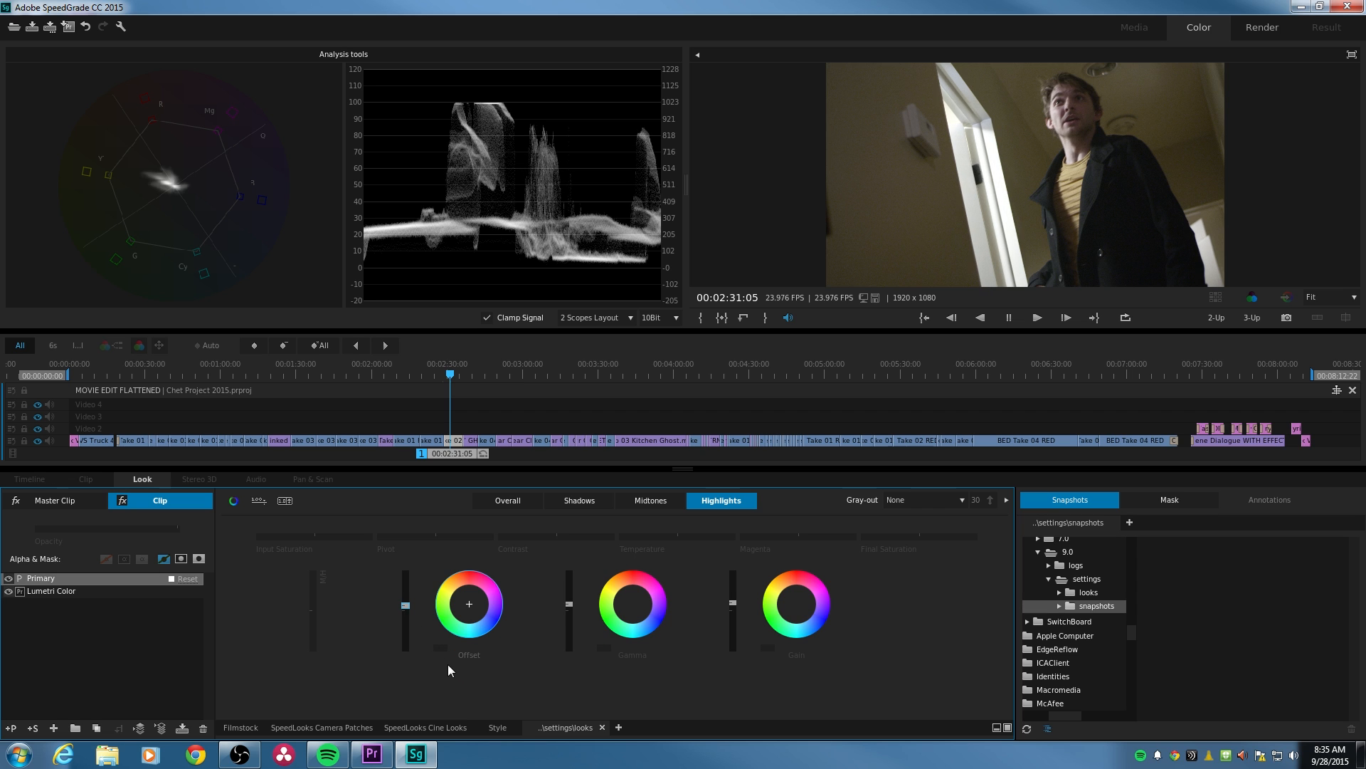
{"action": "left_click", "coordinate": [446, 646]}
{"action": "left_click", "coordinate": [603, 649]}
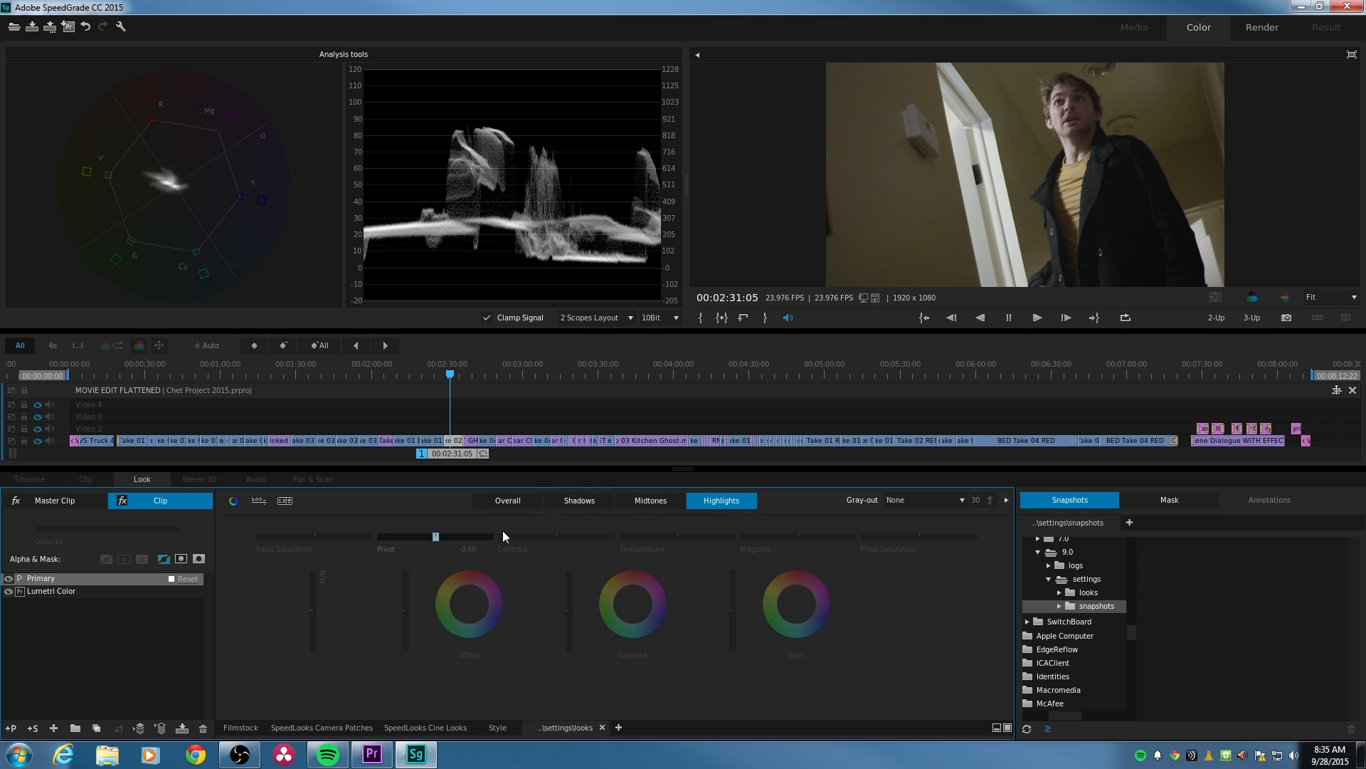
- Return to the Overall range, try lowering and strongly raising the Input Saturation, and reset it
{"action": "left_click", "coordinate": [531, 501]}
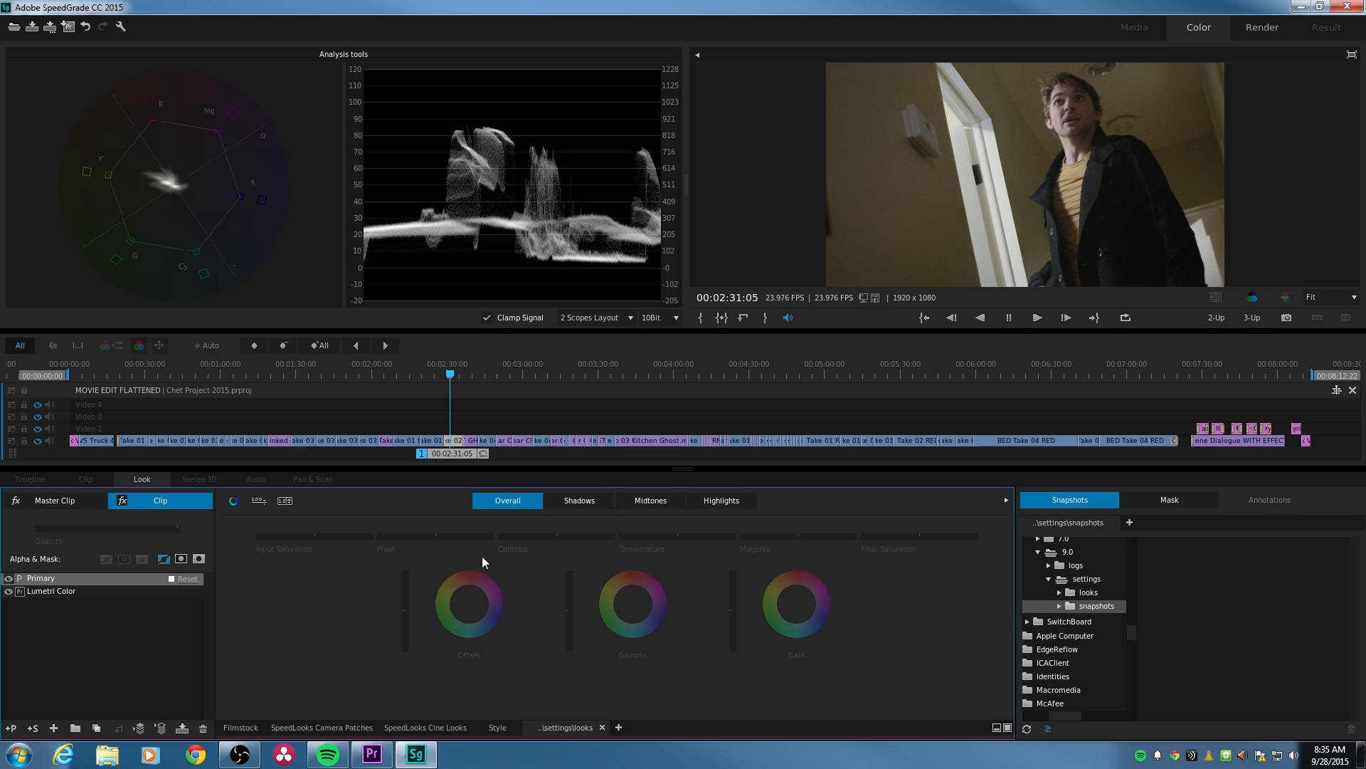
{"action": "left_click", "coordinate": [315, 536]}
{"action": "left_click_drag", "start_coordinate": [315, 536], "coordinate": [312, 535]}
{"action": "left_click", "coordinate": [367, 552]}
{"action": "left_click_drag", "start_coordinate": [314, 538], "coordinate": [357, 537]}
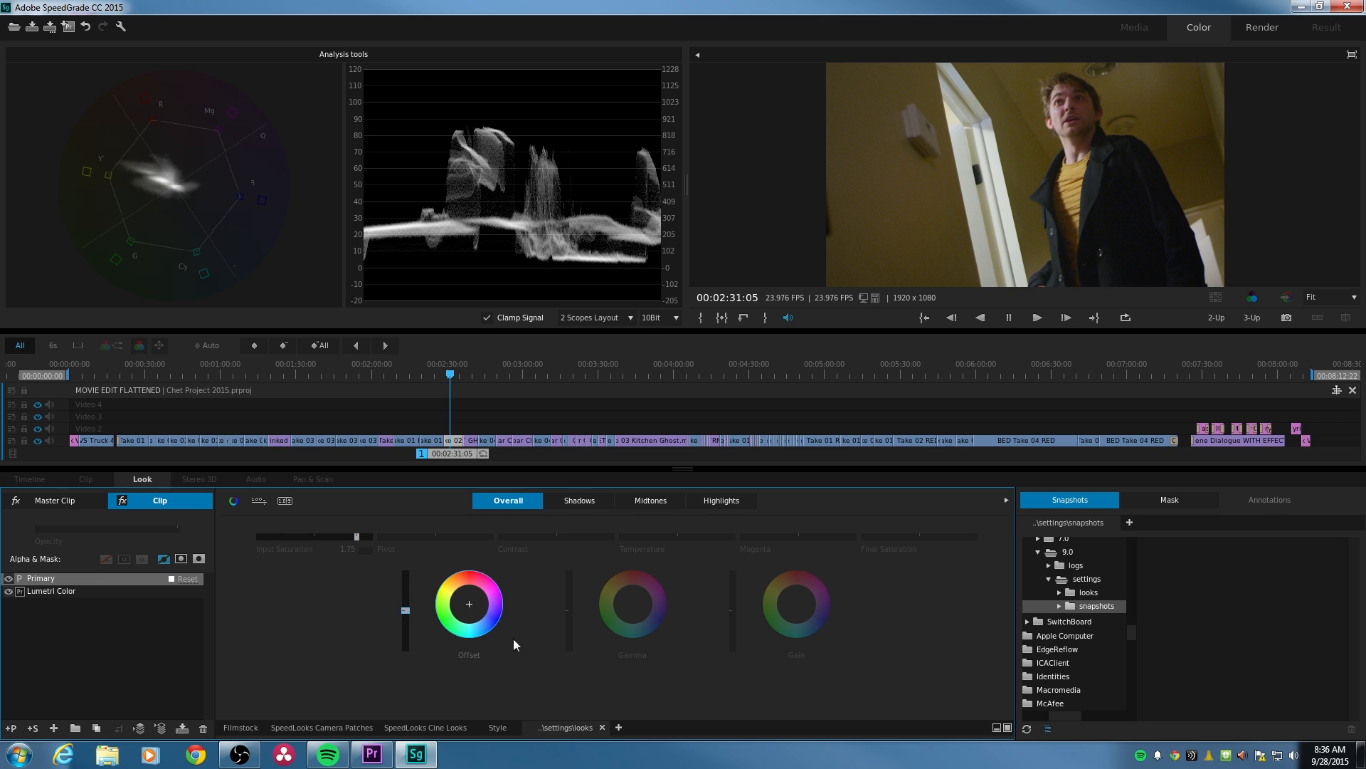
{"action": "left_click", "coordinate": [368, 551]}
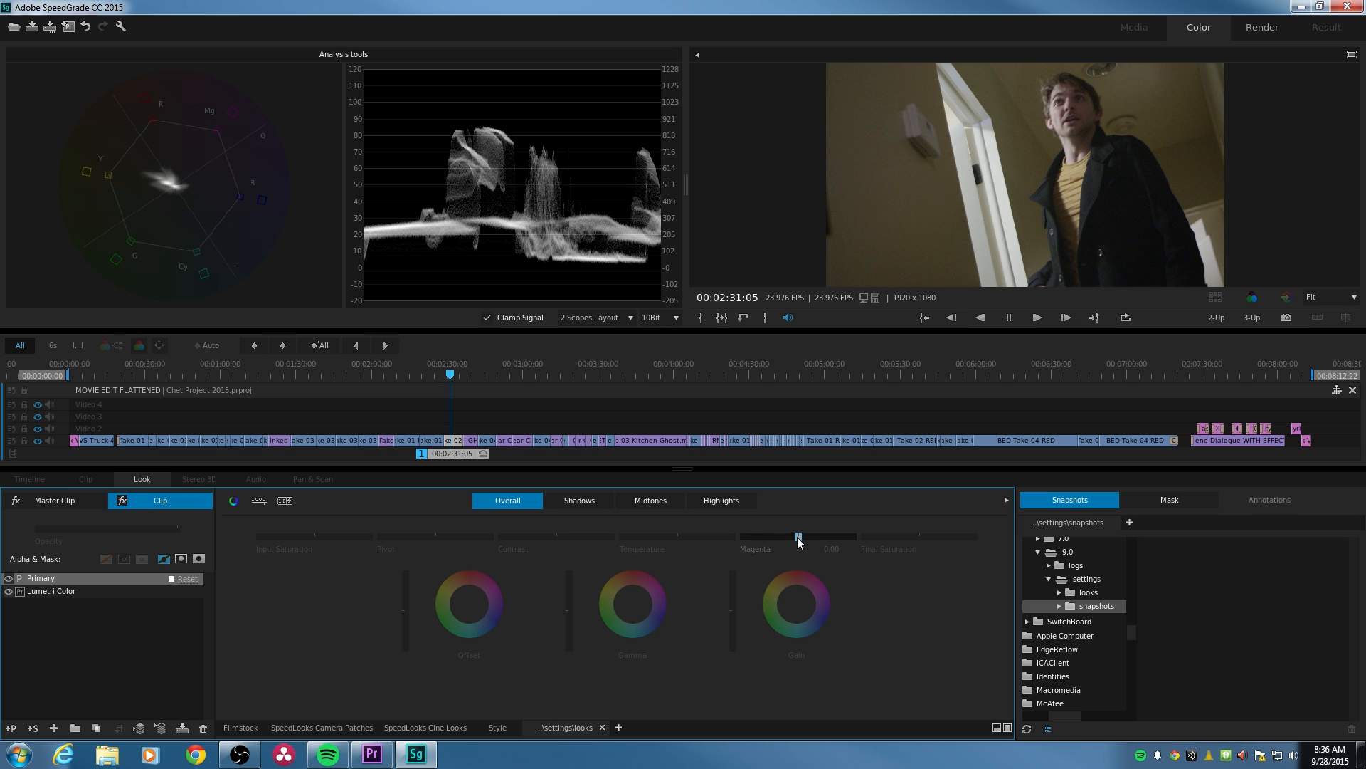
- Try raising the overall Magenta and Temperature values, returning each to 0.00
{"action": "left_click_drag", "start_coordinate": [798, 539], "coordinate": [801, 539]}
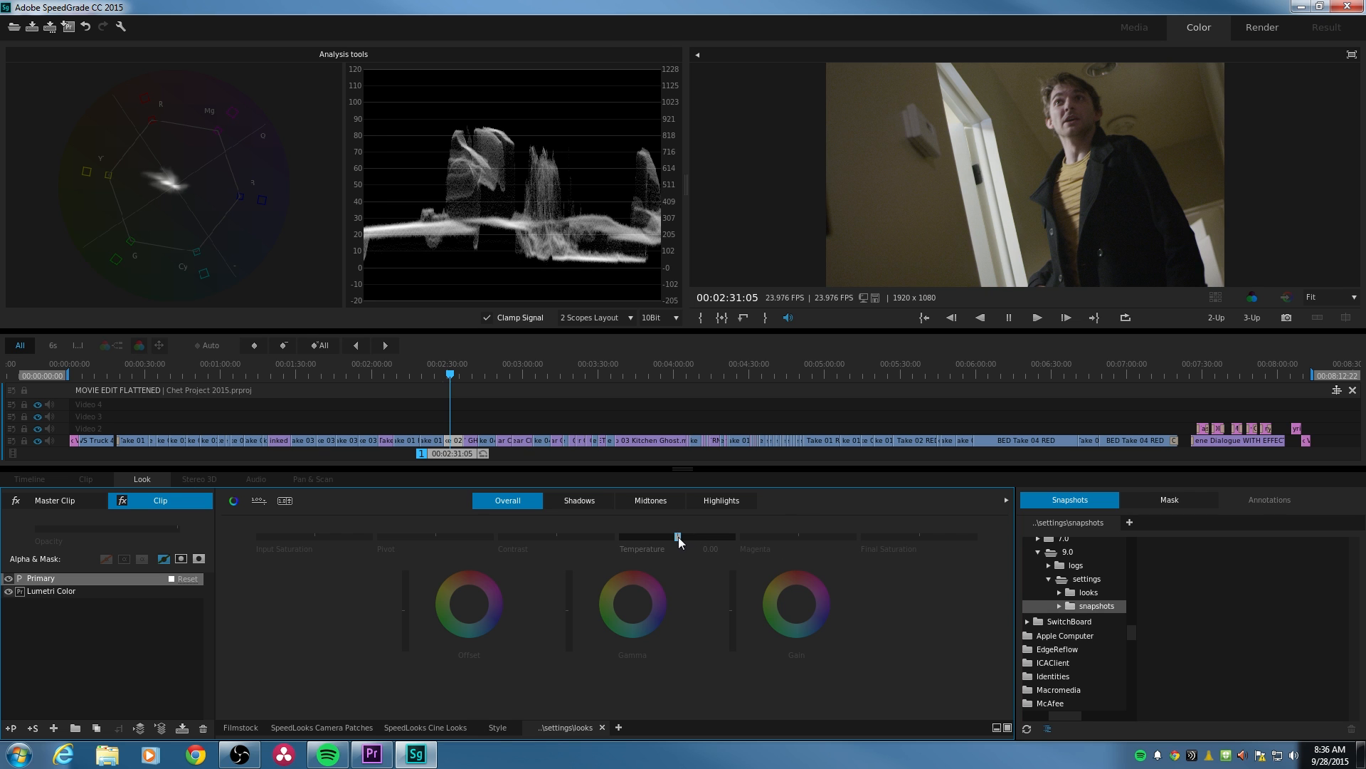
{"action": "left_click_drag", "start_coordinate": [677, 536], "coordinate": [701, 532]}
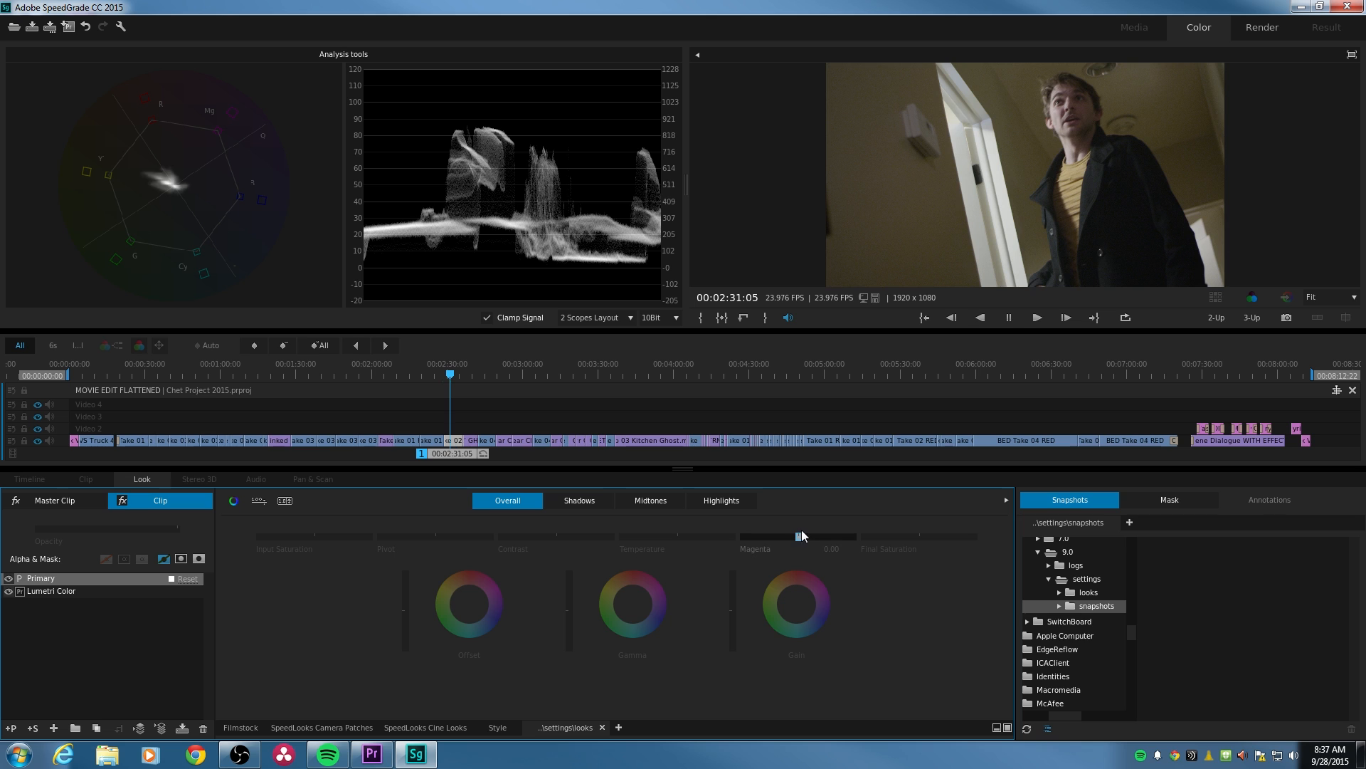
- Try raising the overall Contrast slightly, compare the shot with and without the adjustment, and reset it
{"action": "left_click_drag", "start_coordinate": [797, 536], "coordinate": [880, 550]}
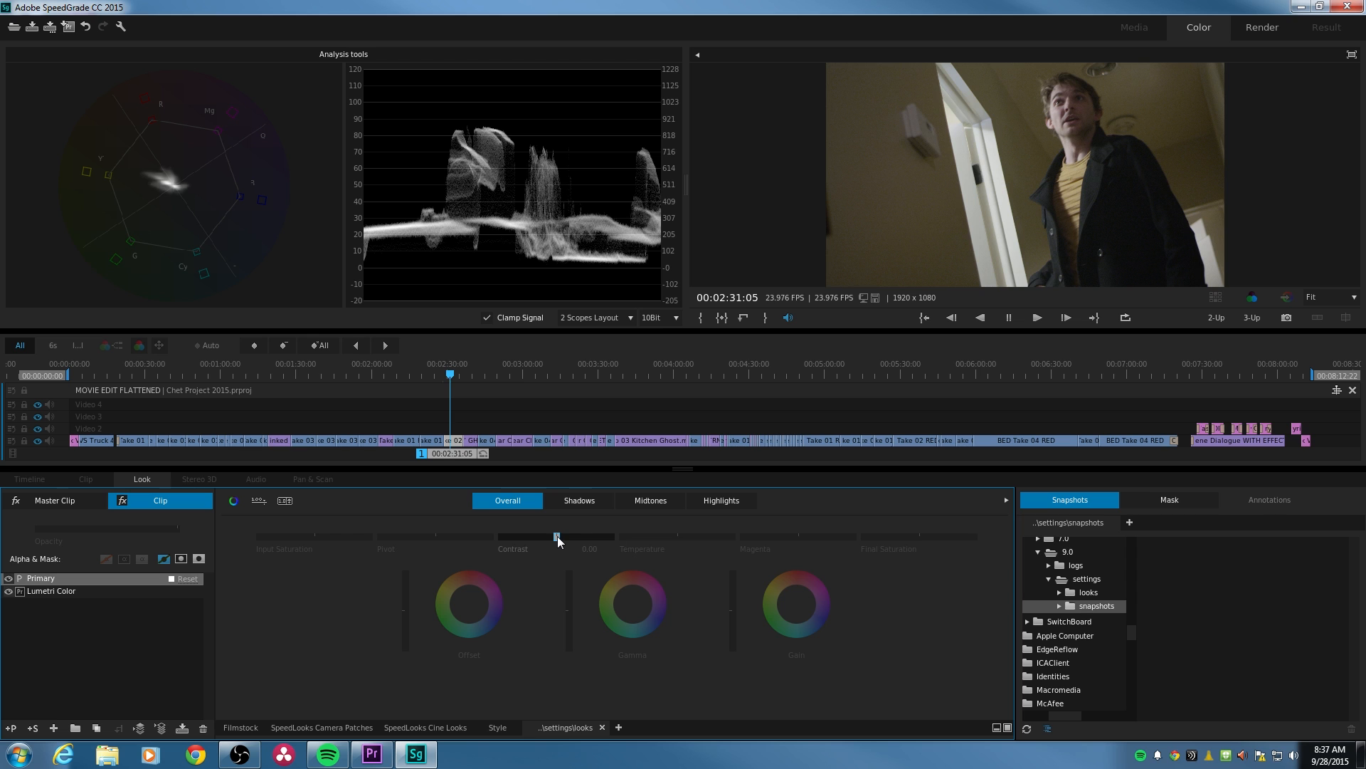
{"action": "left_click_drag", "start_coordinate": [558, 538], "coordinate": [567, 538]}
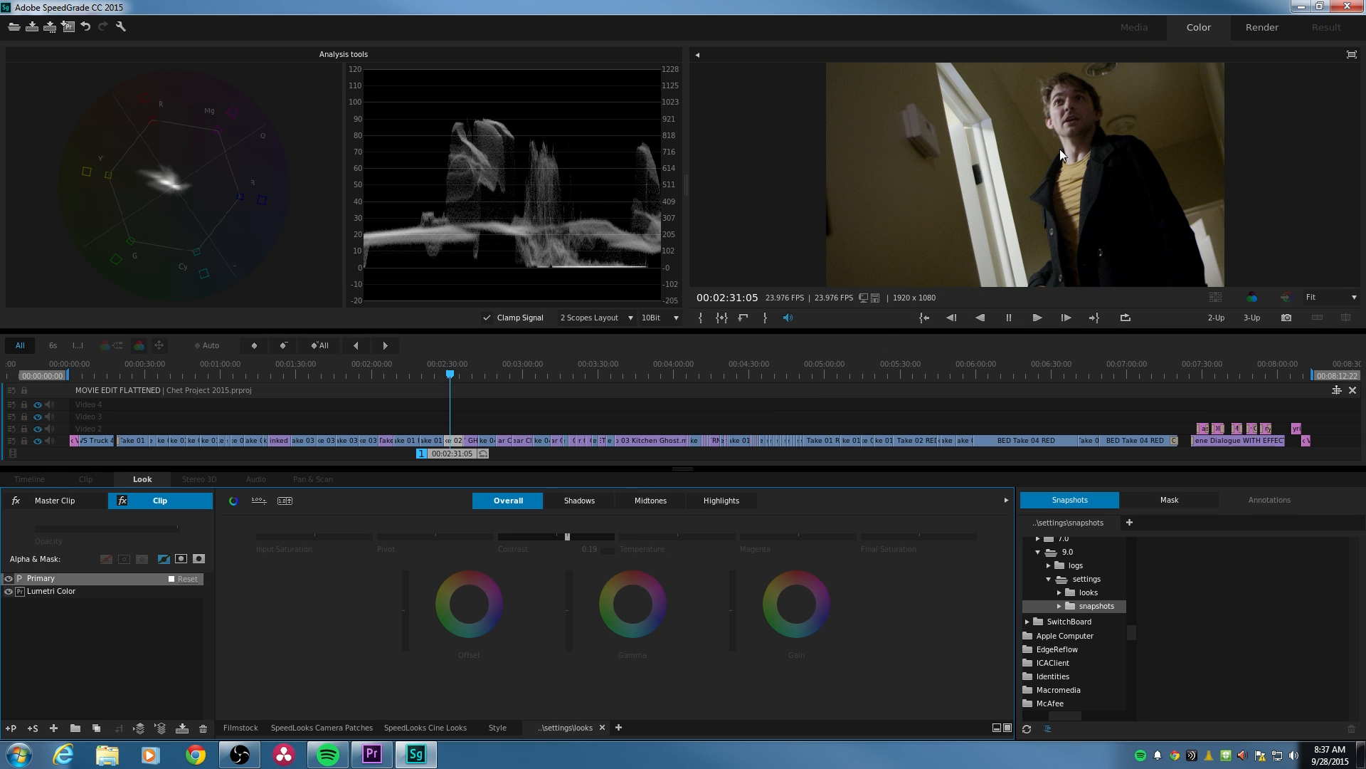
{"action": "left_click", "coordinate": [607, 552]}
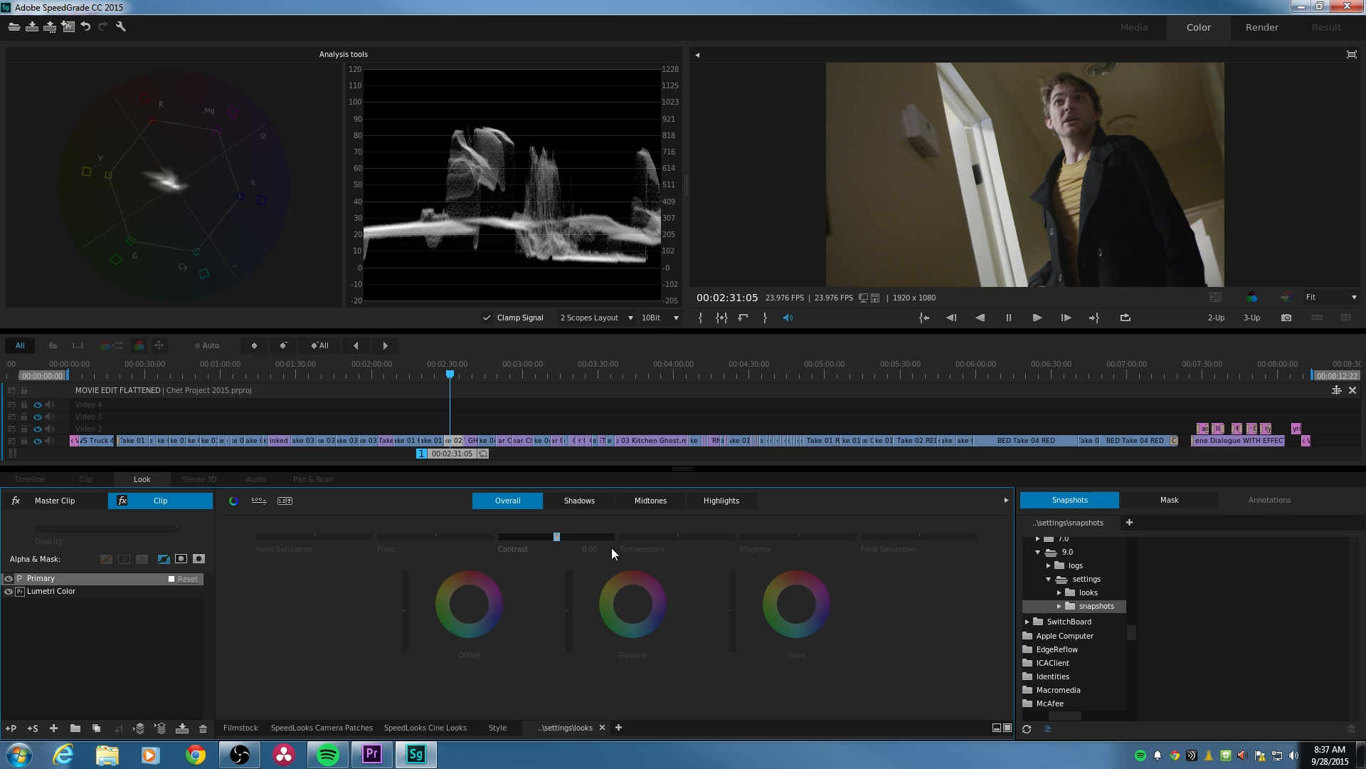
{"action": "key", "text": "ctrl+z"}
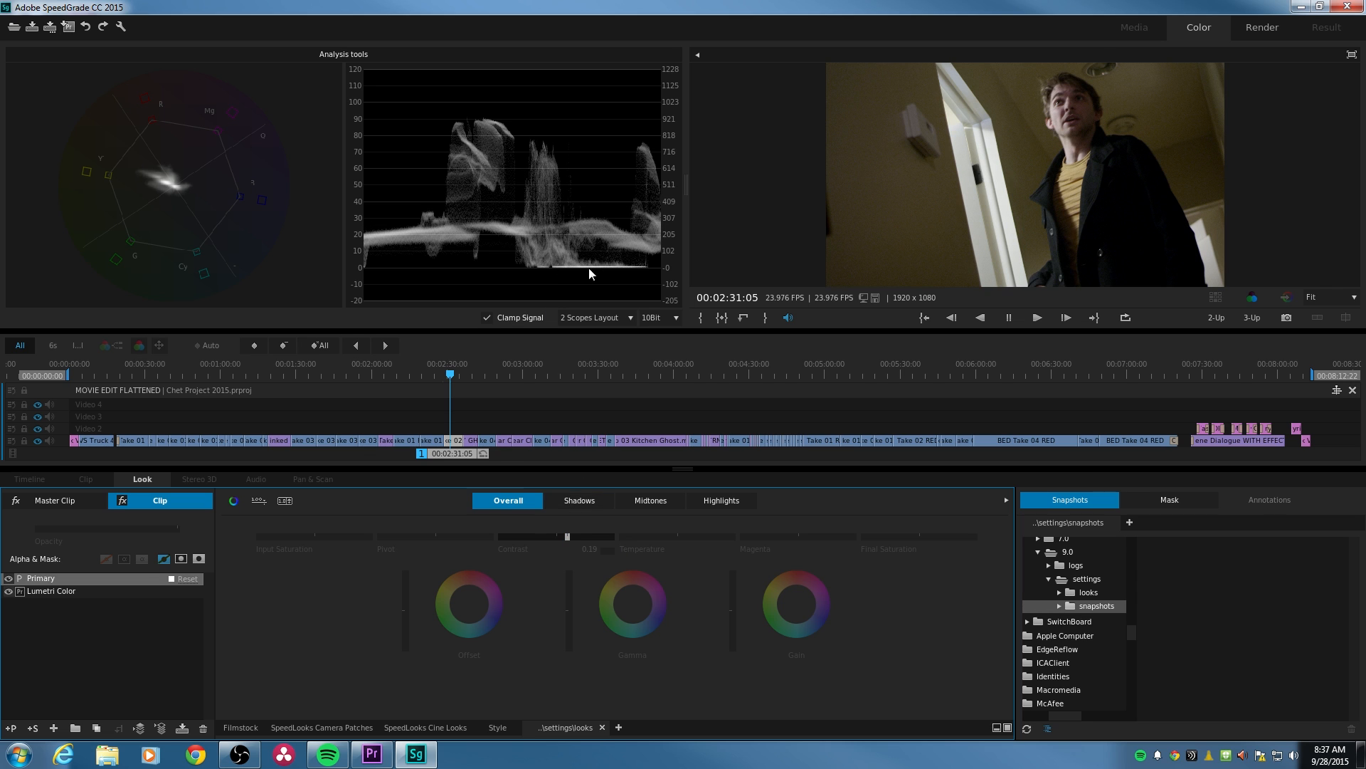
{"action": "left_click", "coordinate": [605, 549]}
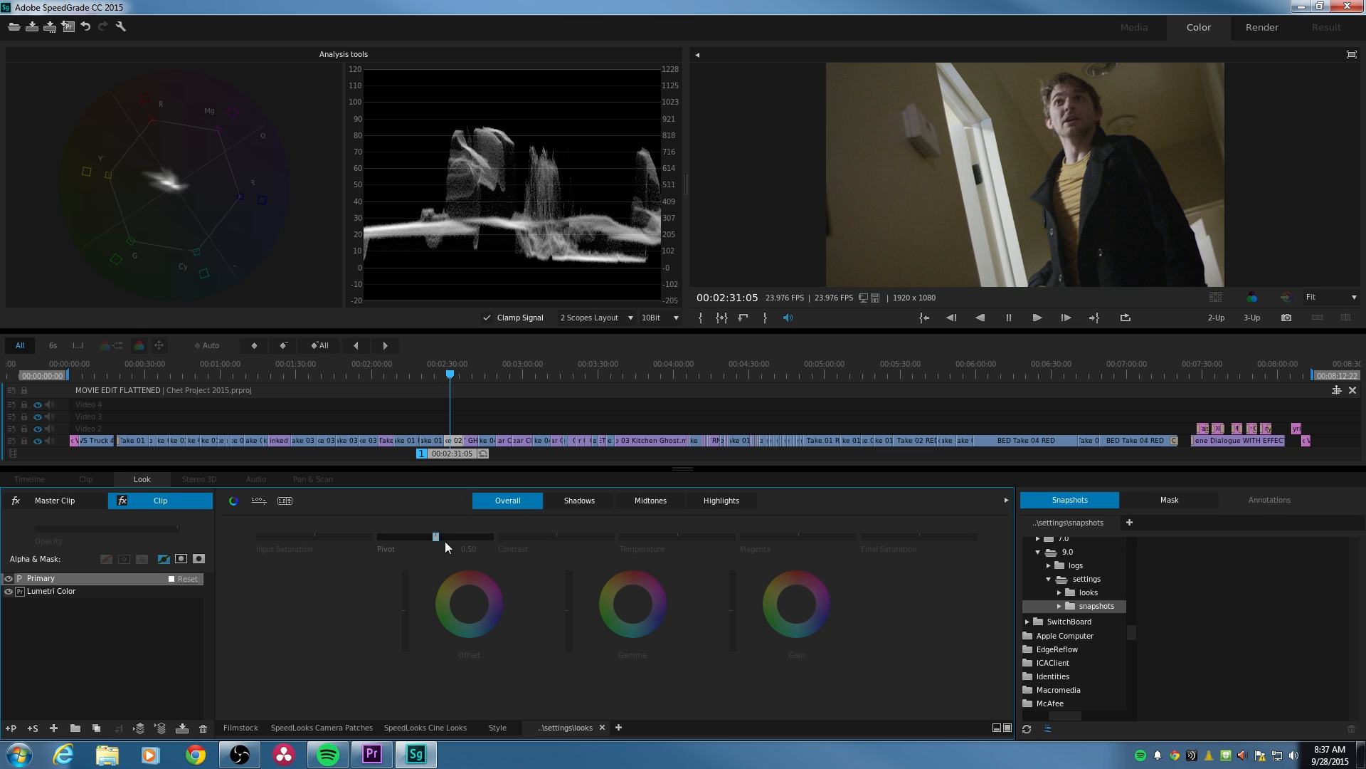
{"action": "key", "text": "ctrl+z"}
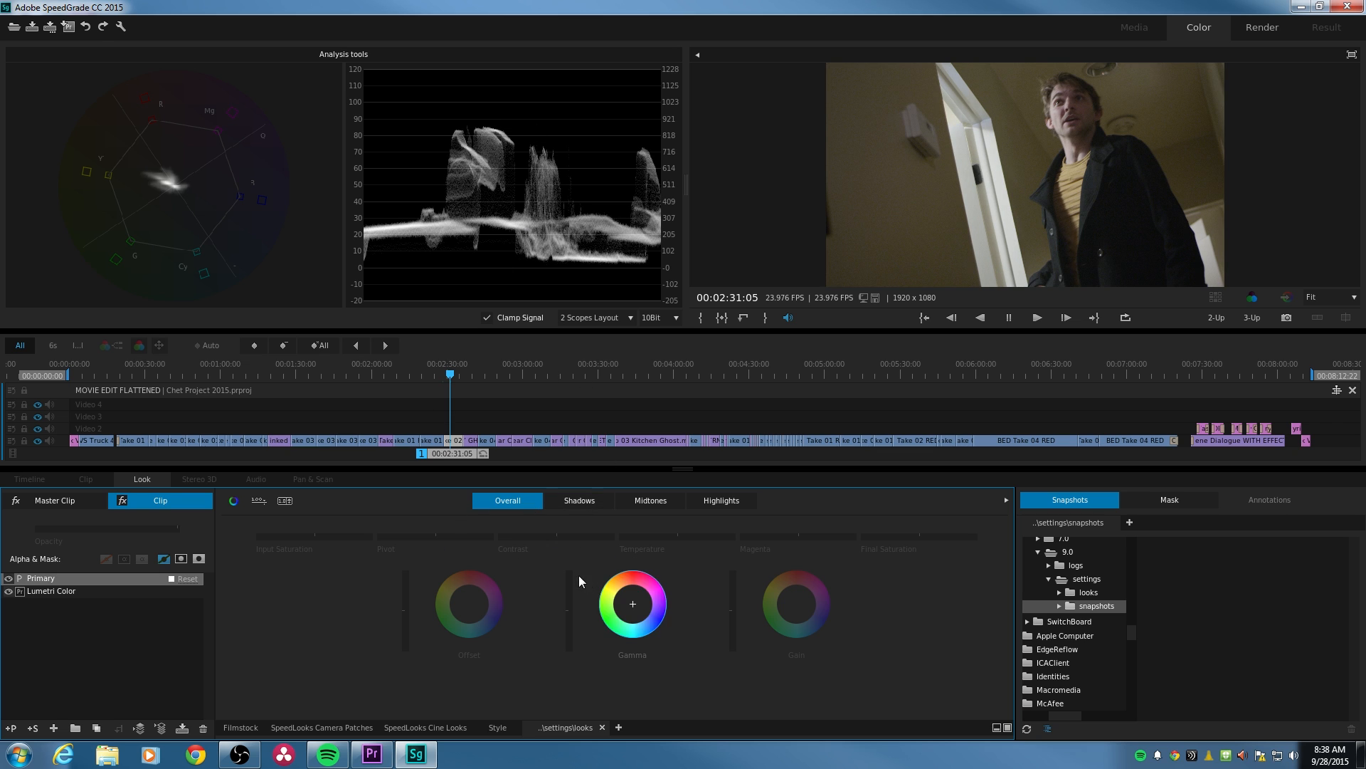
- Try an overall Contrast of 0.10 with the Pivot lowered to 0.19 and raised well above the middle
{"action": "left_click", "coordinate": [552, 535]}
{"action": "left_click_drag", "start_coordinate": [556, 536], "coordinate": [562, 536]}
{"action": "left_click_drag", "start_coordinate": [440, 535], "coordinate": [400, 535]}
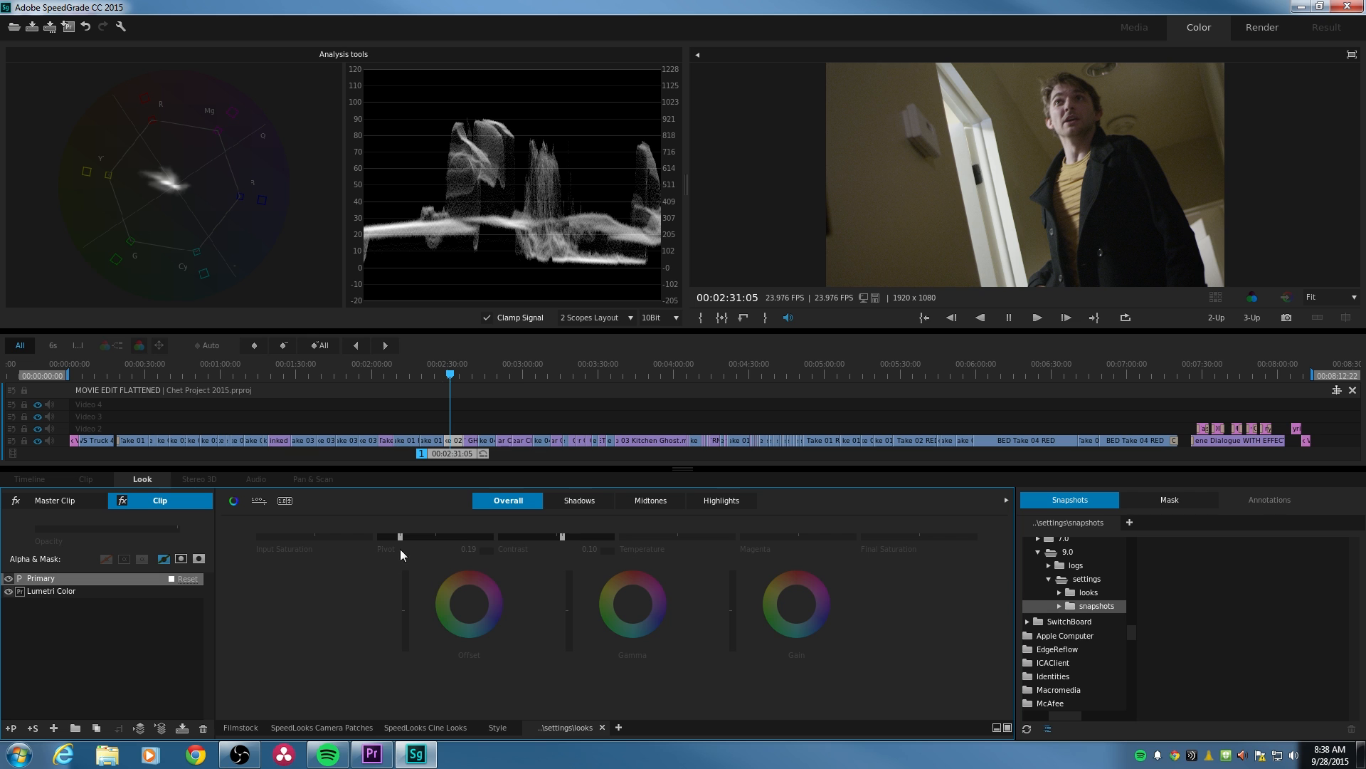
{"action": "left_click_drag", "start_coordinate": [399, 535], "coordinate": [464, 535]}
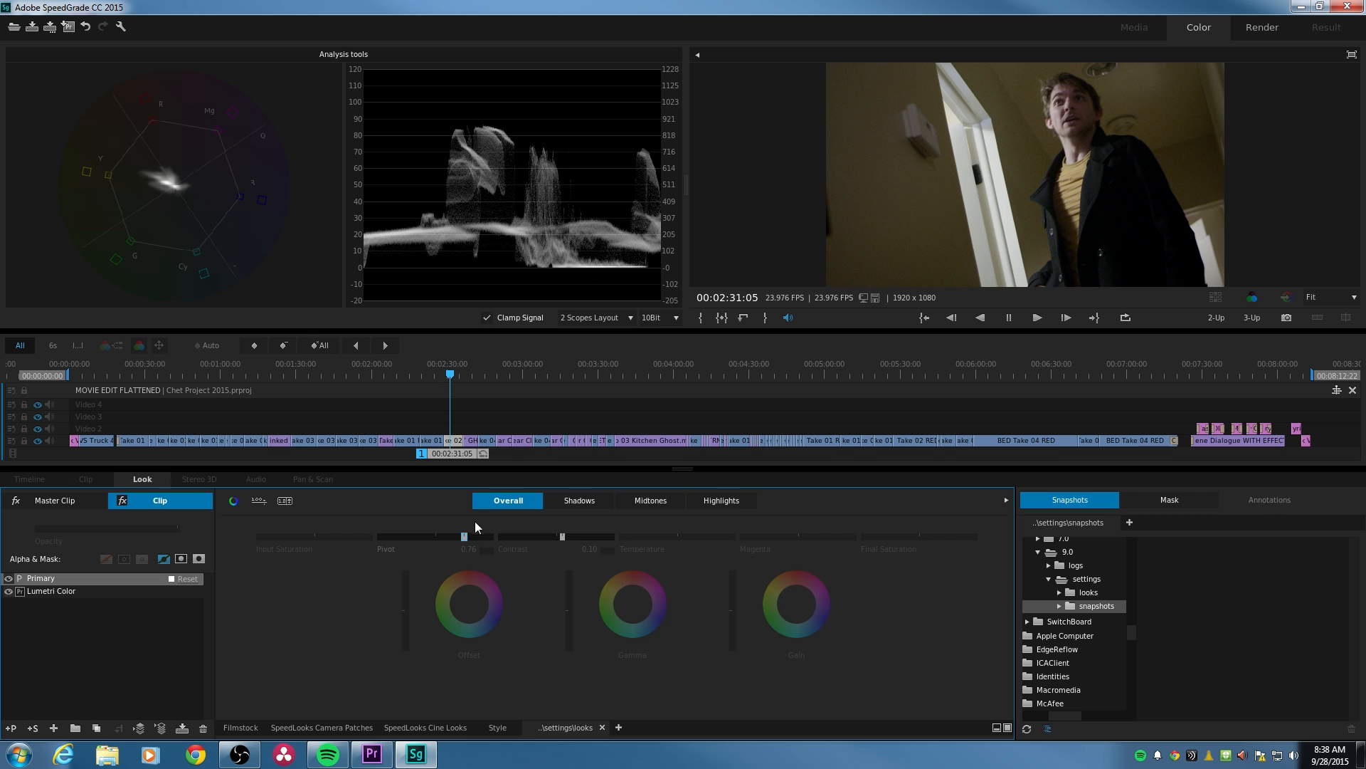
{"action": "mouse_move", "coordinate": [466, 537]}
{"action": "left_mouse_down"}
{"action": "mouse_move", "coordinate": [405, 536]}
{"action": "mouse_move", "coordinate": [459, 517]}
{"action": "left_mouse_up"}
- Try a stronger Contrast of 0.23 with the Pivot lowered to 0.16, and reset the Primary layer's adjustments
{"action": "left_click_drag", "start_coordinate": [563, 537], "coordinate": [569, 537]}
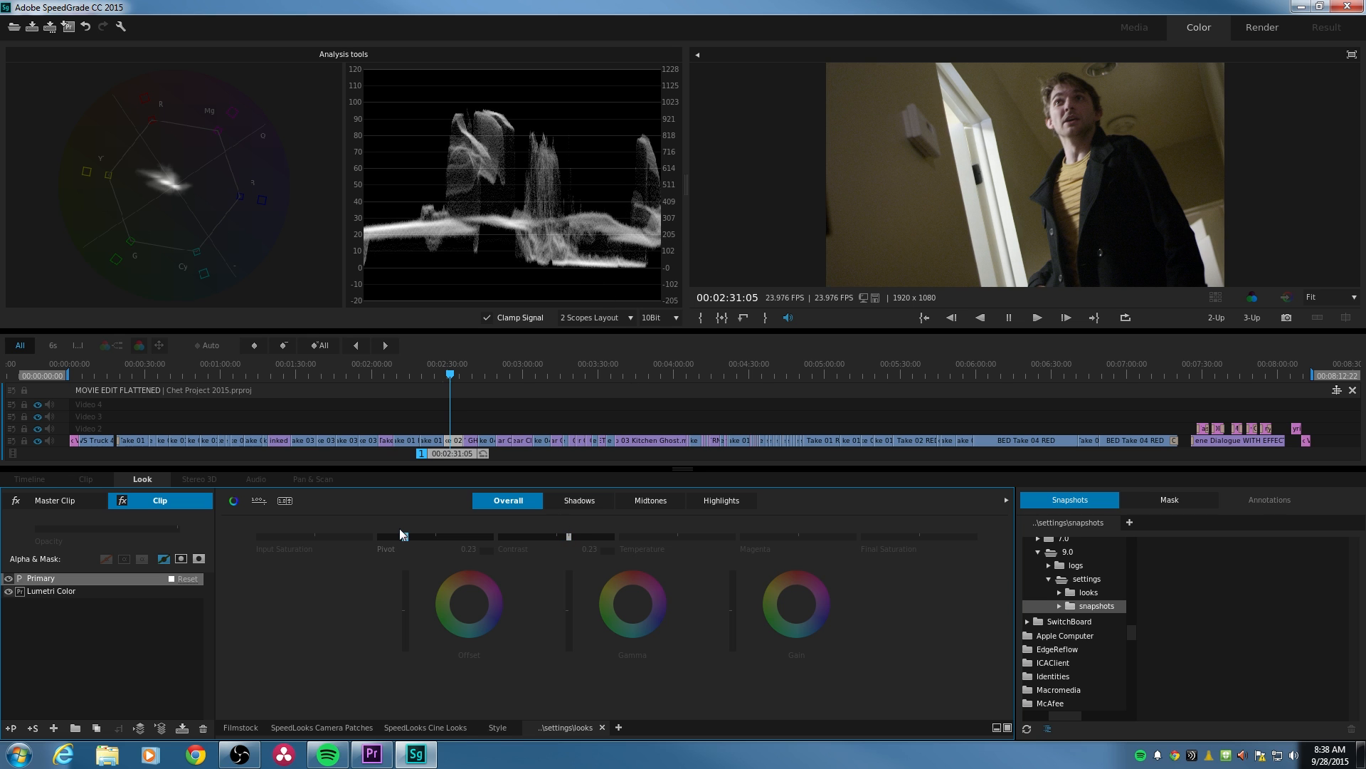
{"action": "left_click_drag", "start_coordinate": [405, 536], "coordinate": [398, 536]}
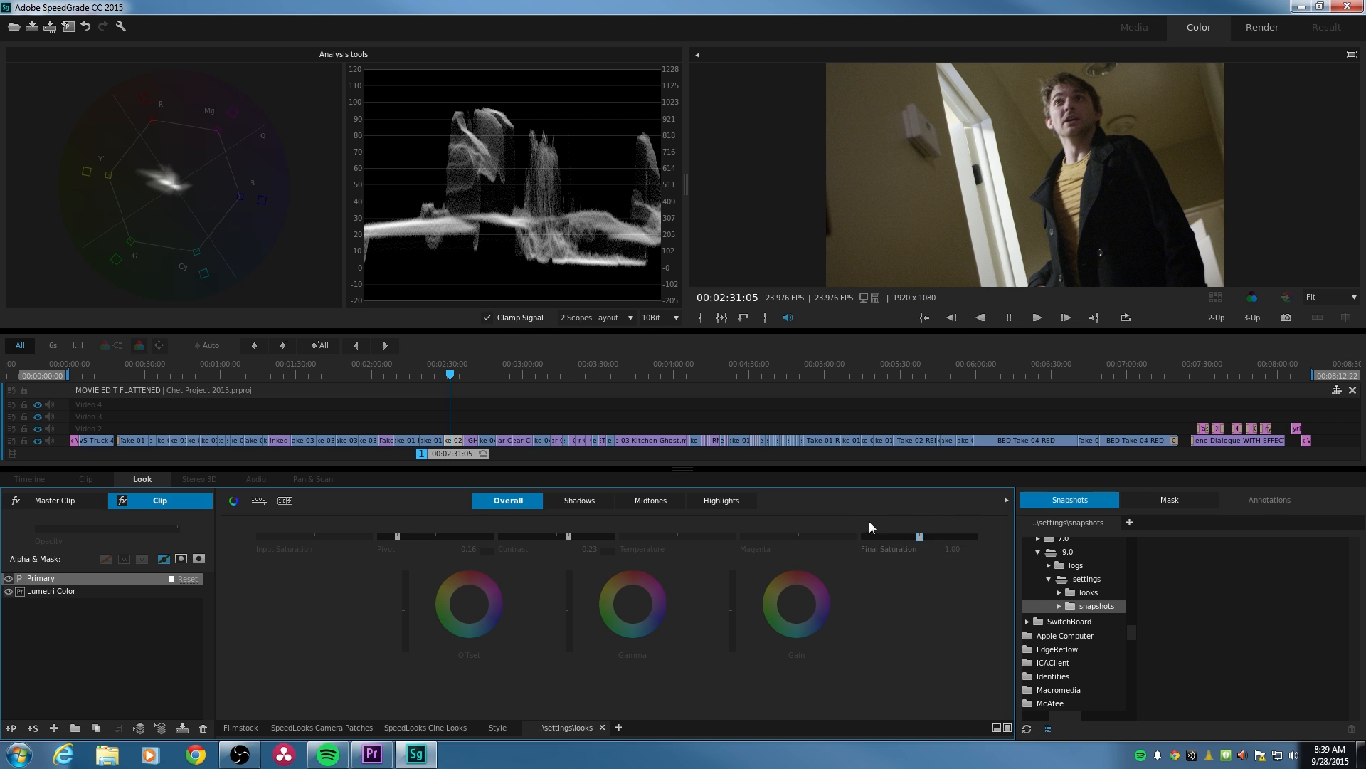
{"action": "left_click", "coordinate": [602, 550]}
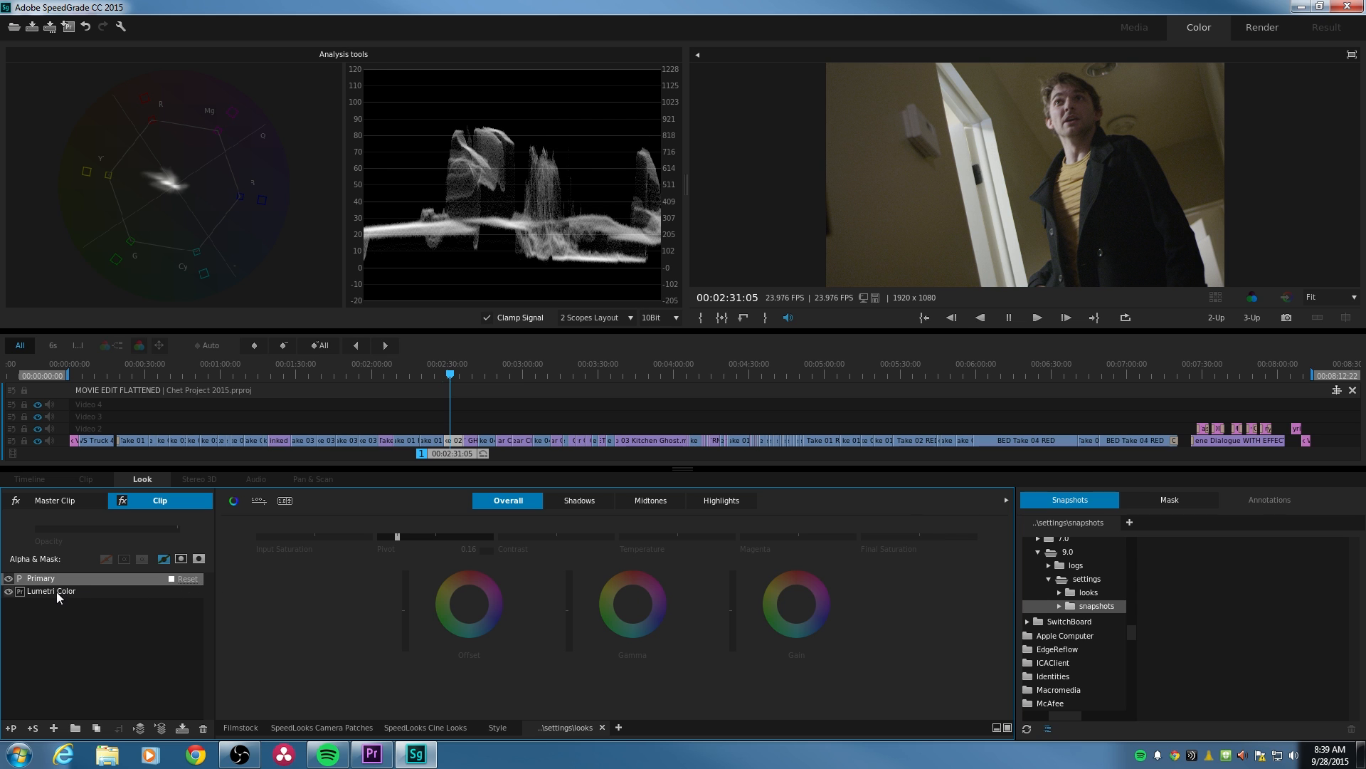
{"action": "left_click", "coordinate": [191, 580]}
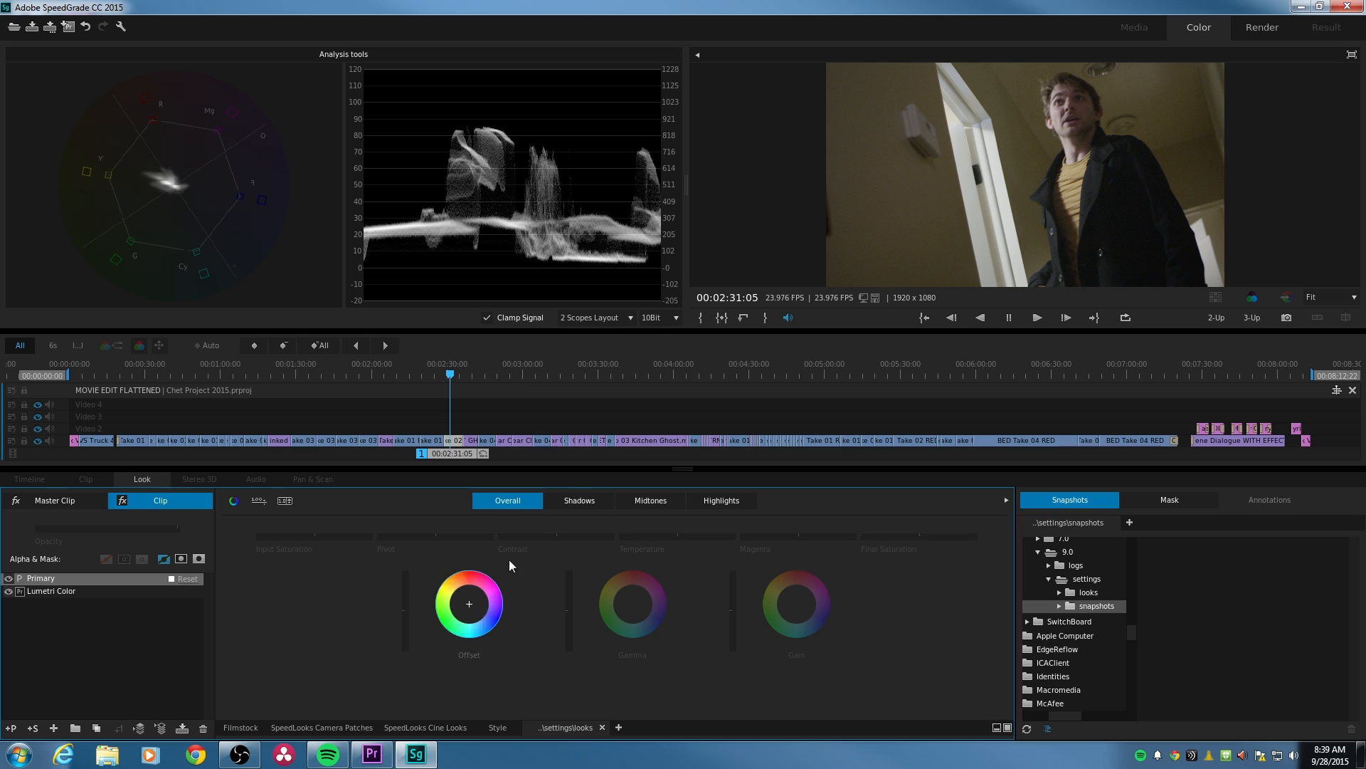
- Check whether the Lumetri Color layer offers editable controls, and return to the Primary layer
{"action": "left_click", "coordinate": [76, 591]}
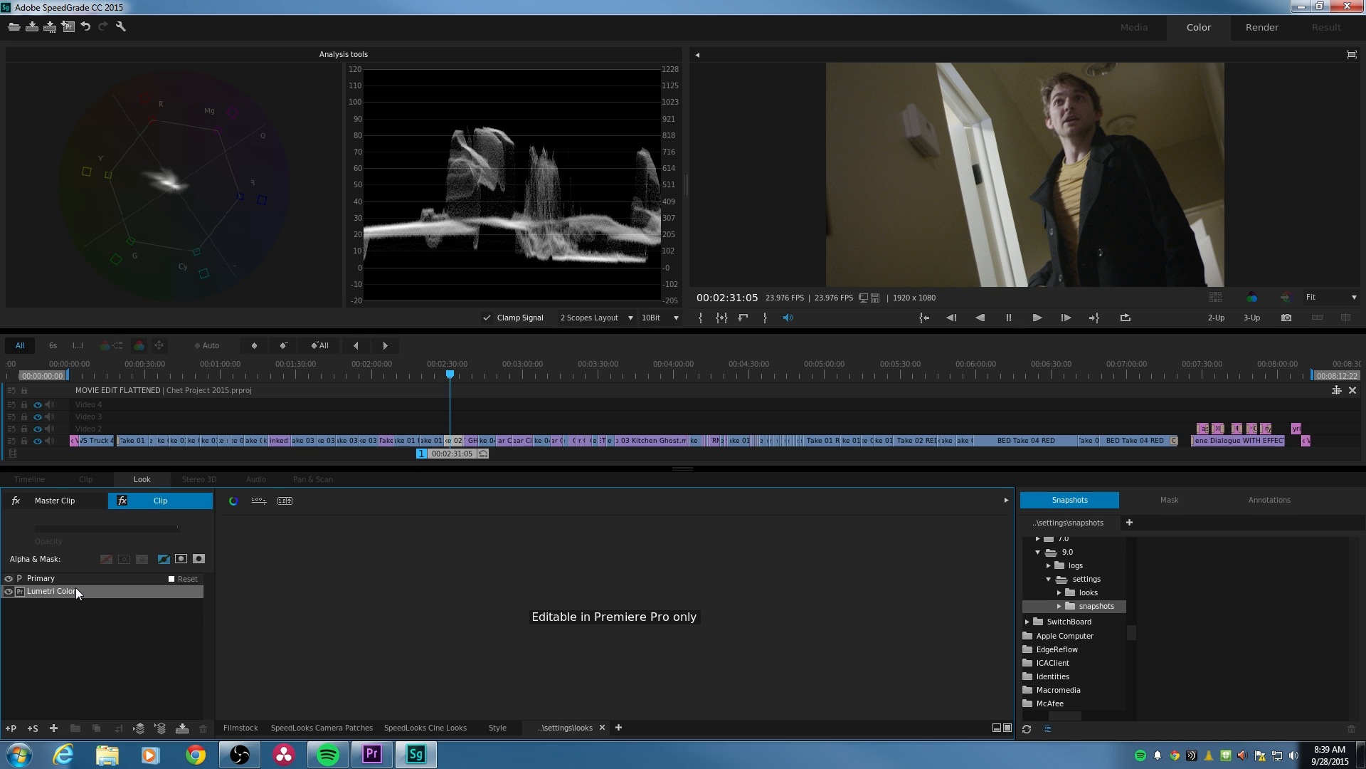
{"action": "left_click", "coordinate": [56, 581]}
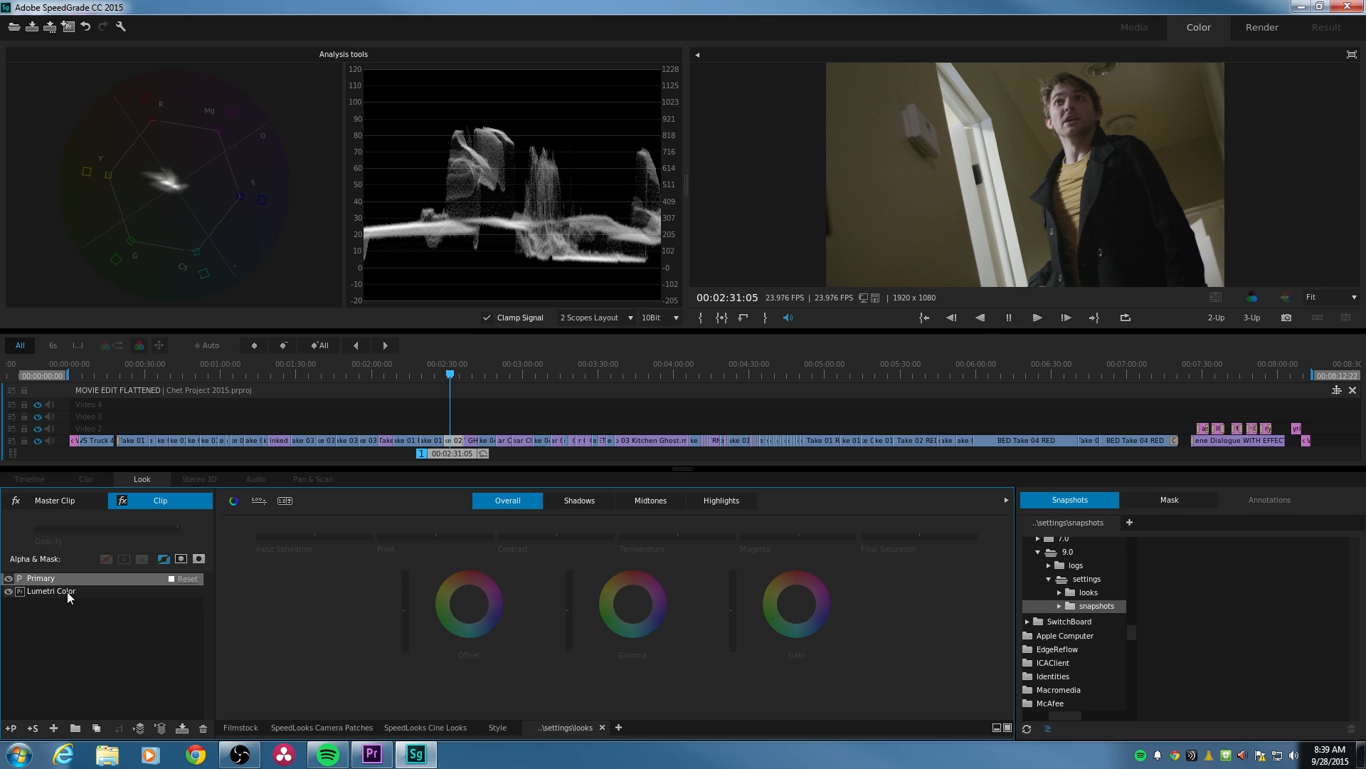
{"action": "left_click", "coordinate": [67, 592]}
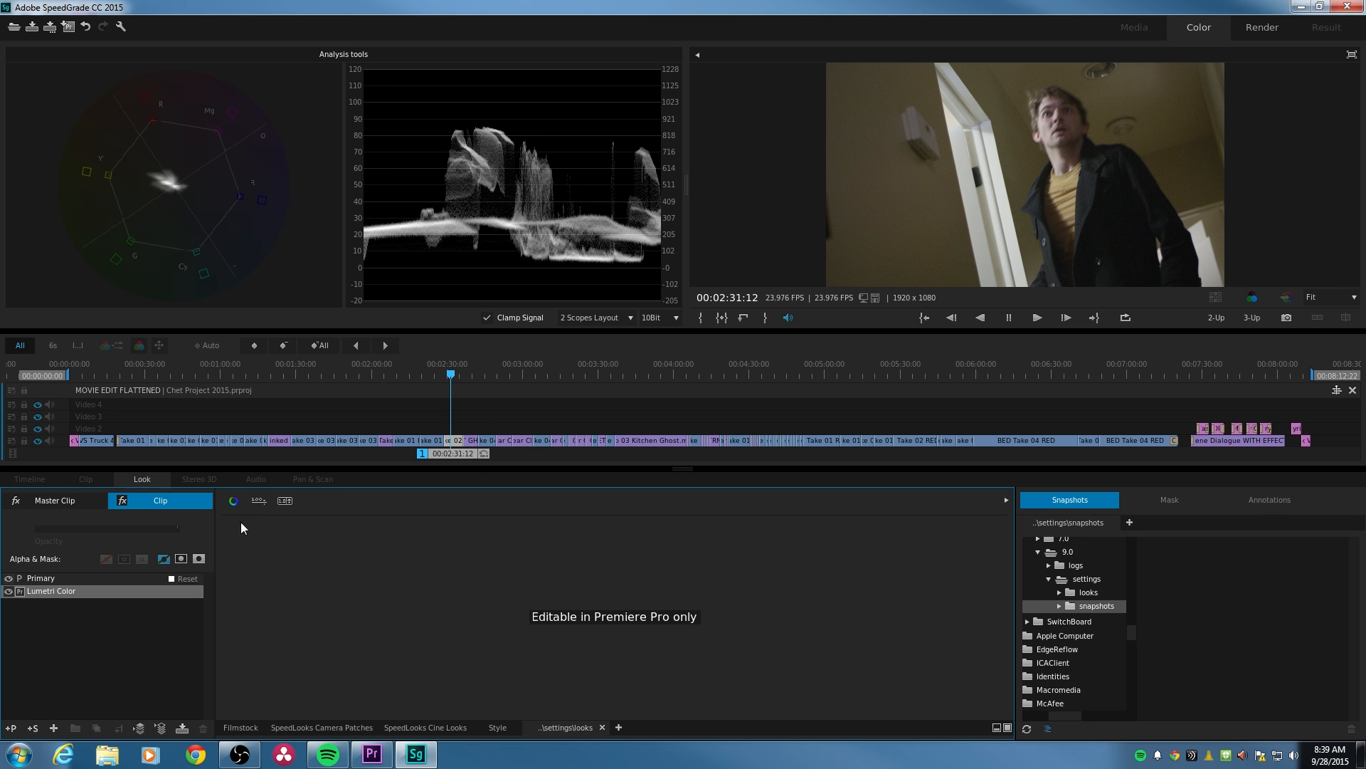
{"action": "left_click", "coordinate": [74, 579]}
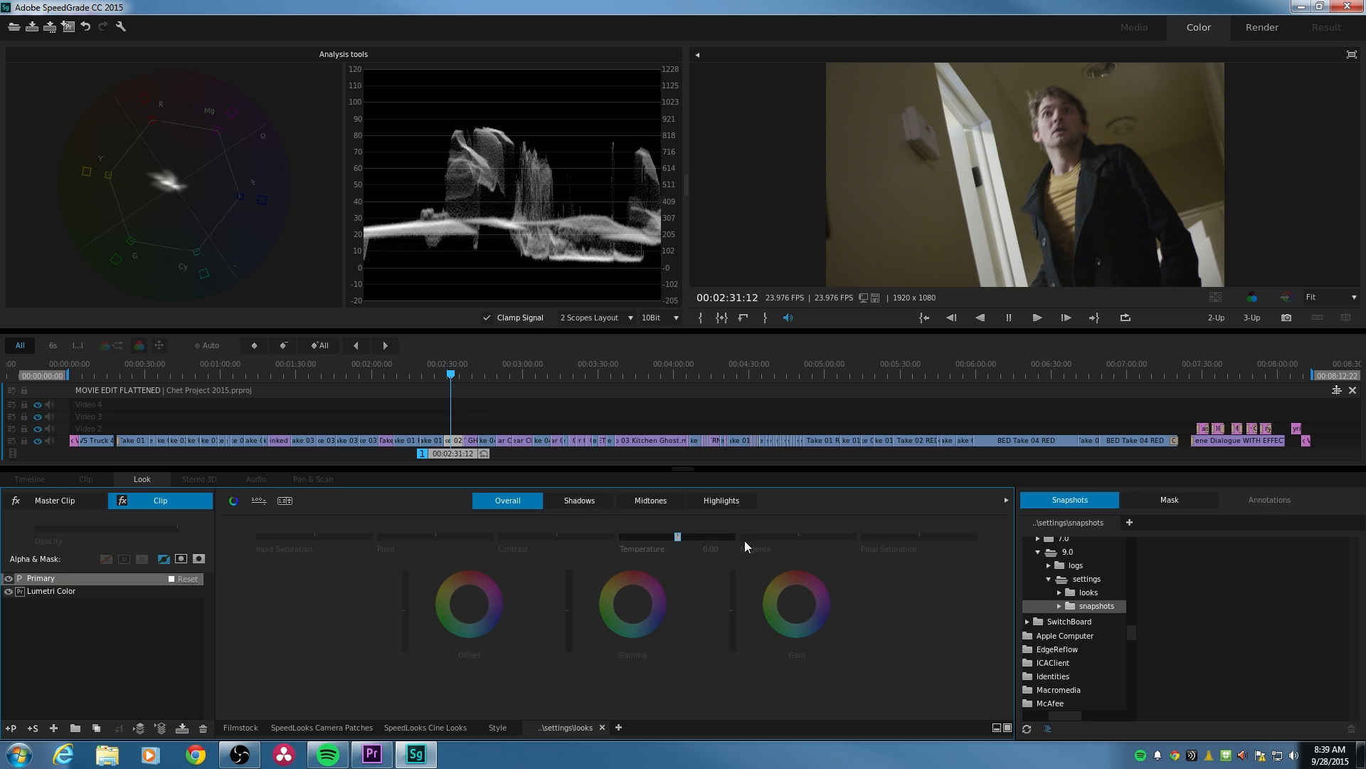
- Move the playhead to the couch shot at 00:01:50:12 and show the individual clips around it in the timeline
{"action": "left_click_drag", "start_coordinate": [453, 373], "coordinate": [347, 395]}
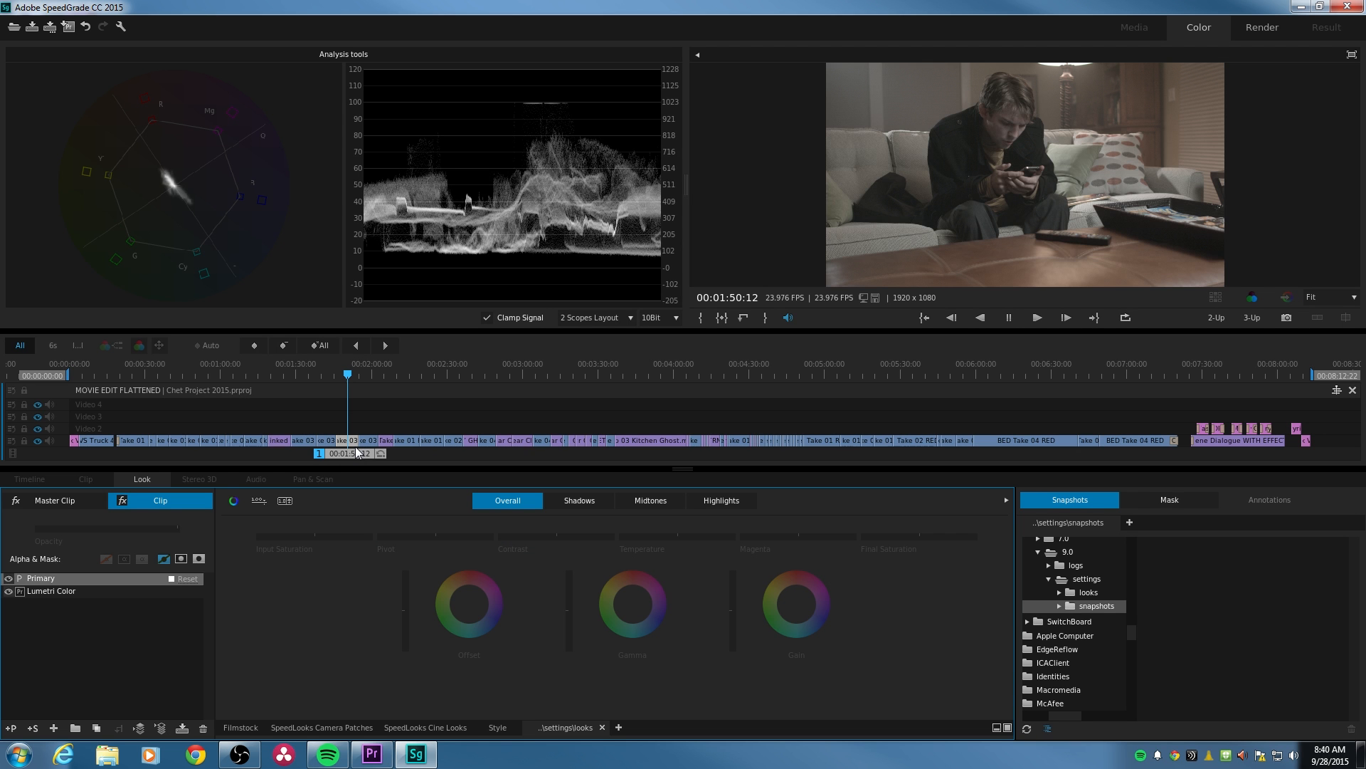
{"action": "scroll", "coordinate": [356, 447], "scroll_direction": "up", "scroll_amount": 10}
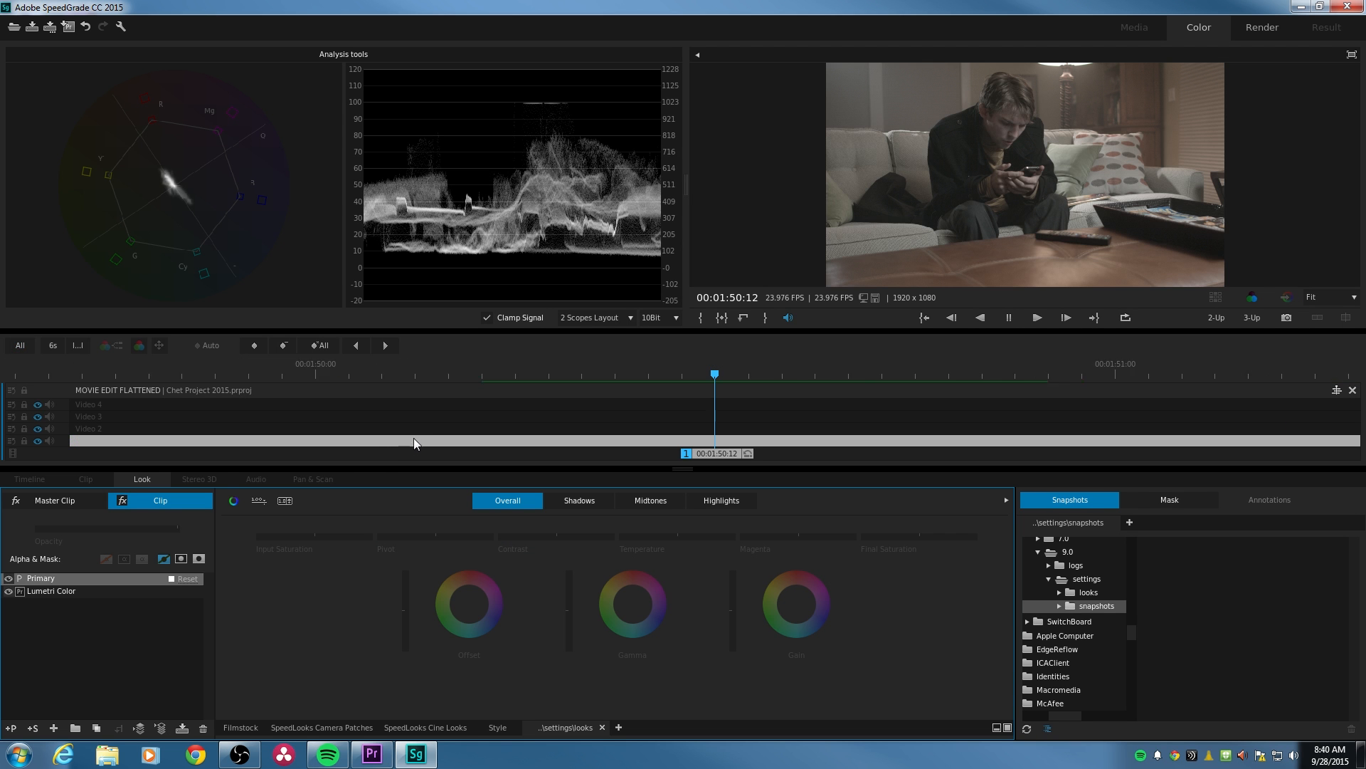
{"action": "scroll", "coordinate": [562, 435], "scroll_direction": "down", "scroll_amount": 8}
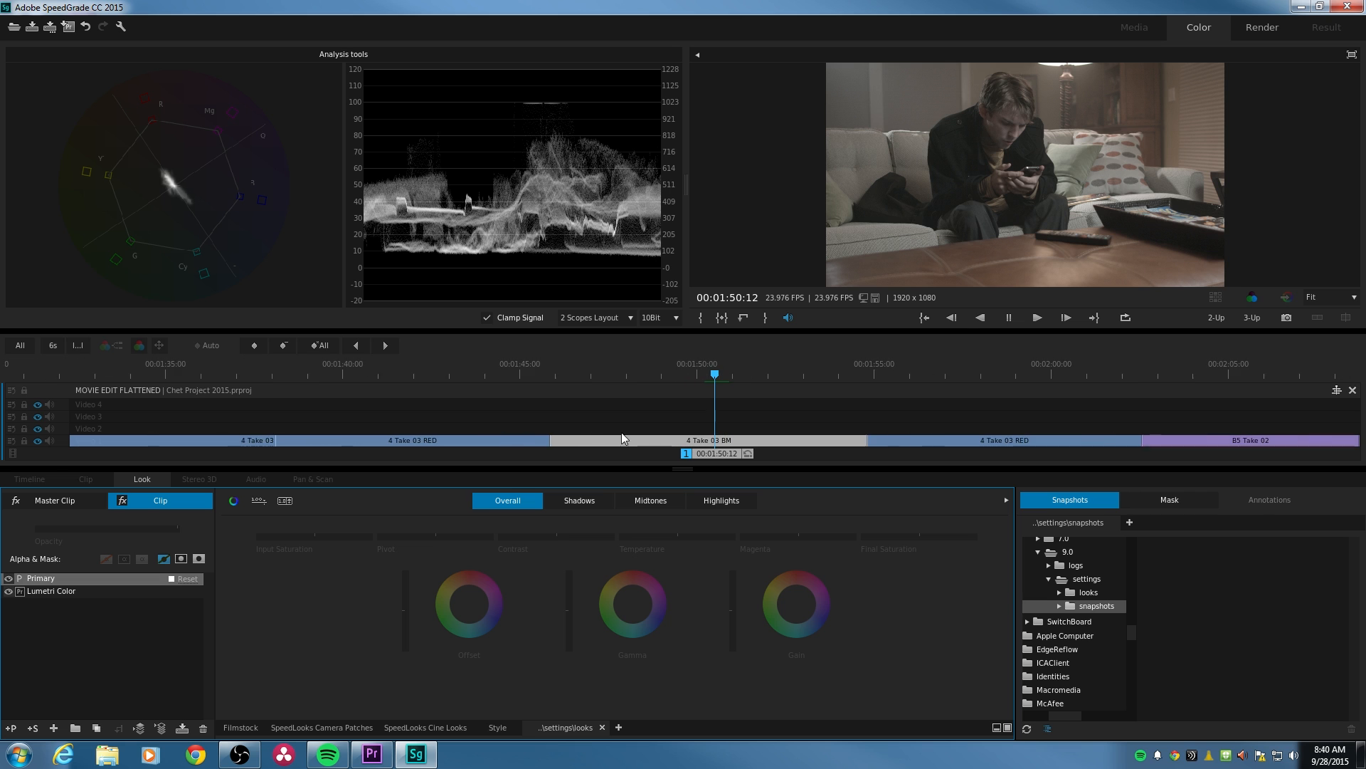
{"action": "scroll", "coordinate": [708, 436], "scroll_direction": "down", "scroll_amount": 3}
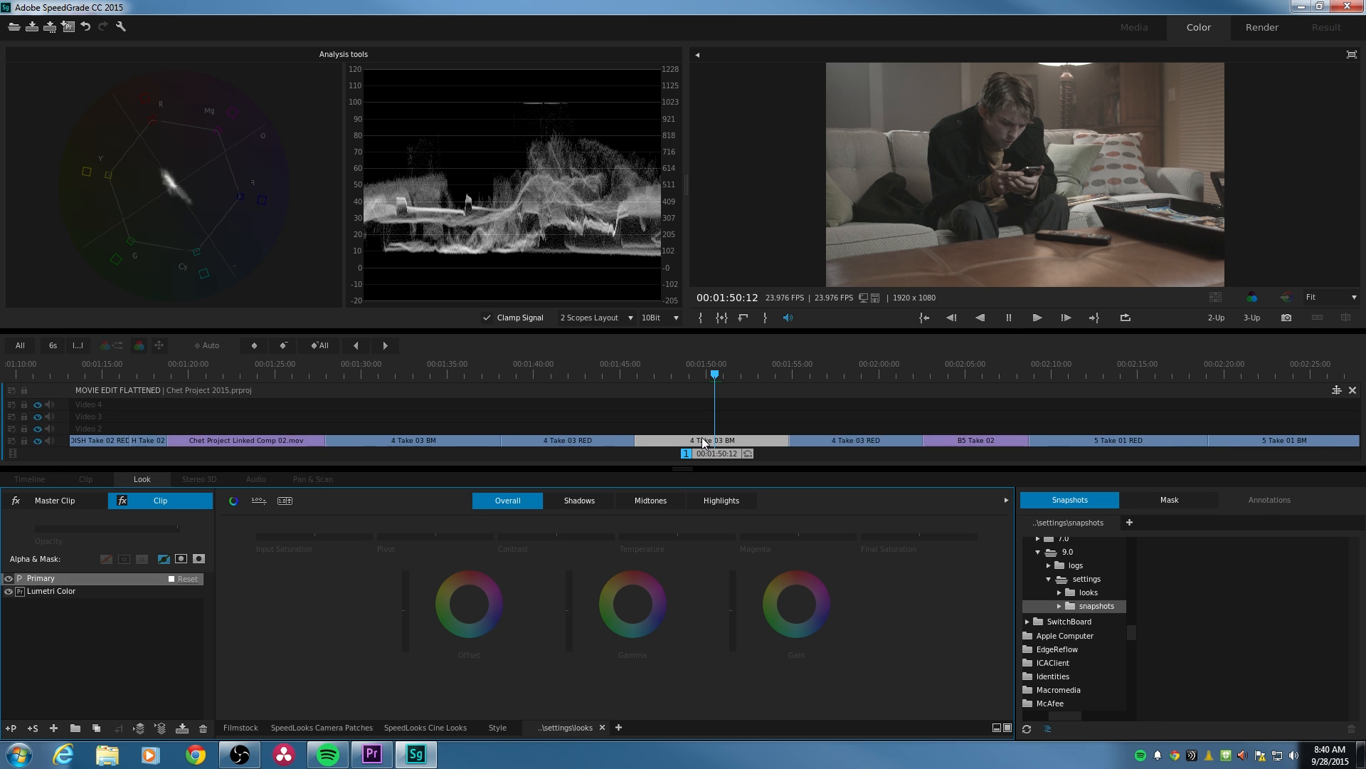
{"action": "scroll", "coordinate": [711, 437], "scroll_direction": "down", "scroll_amount": 3}
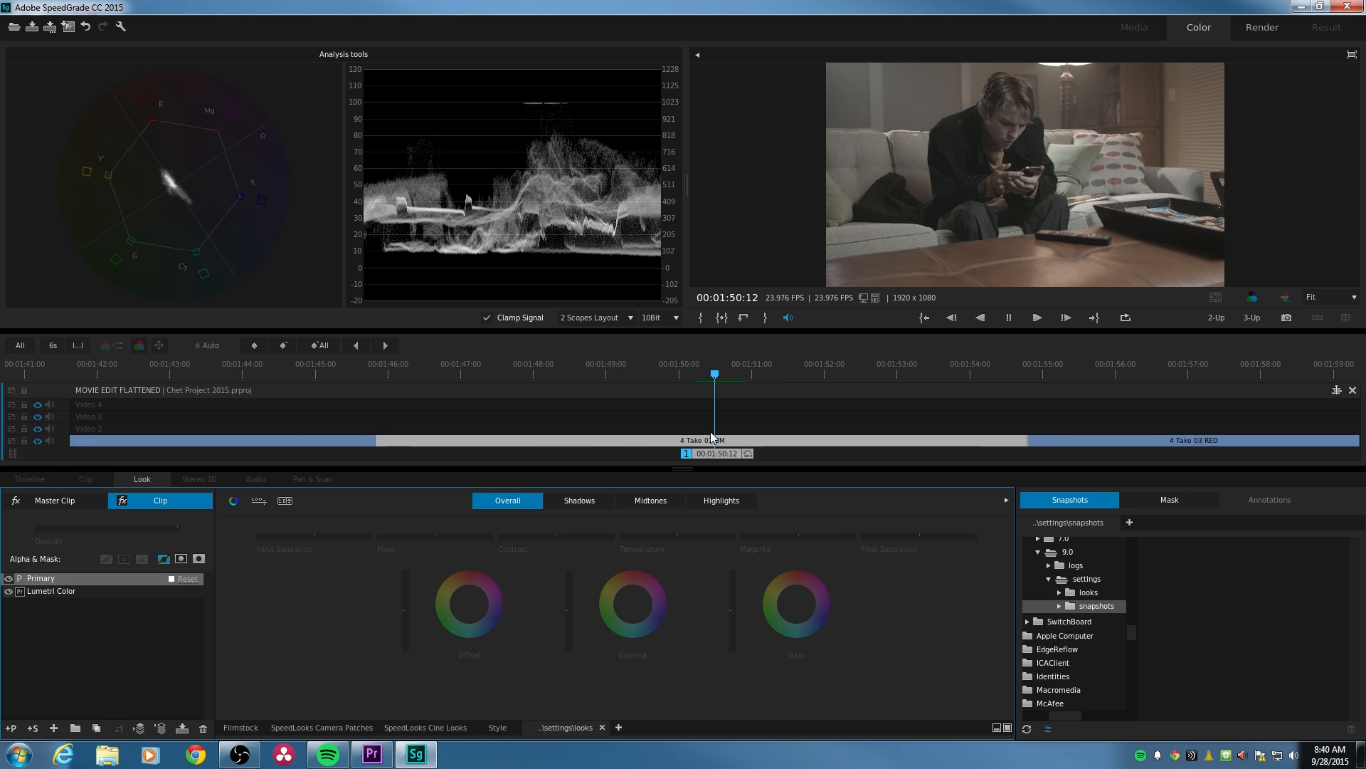
{"action": "scroll", "coordinate": [707, 434], "scroll_direction": "down", "scroll_amount": 2}
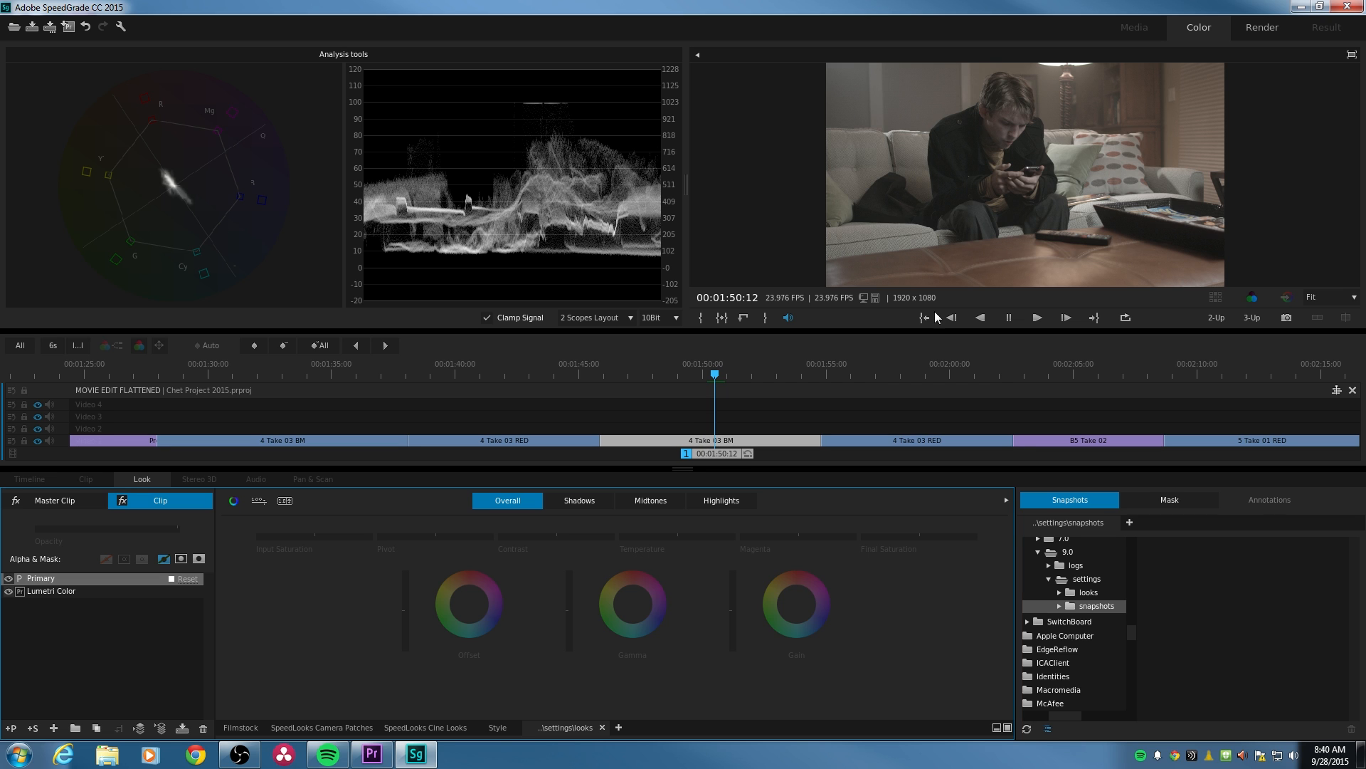
- Compare the 4 Take 03 BM clip with the 4 Take 03 RED clip after it, ending on the BM clip at 00:01:54:01
{"action": "left_click", "coordinate": [881, 377]}
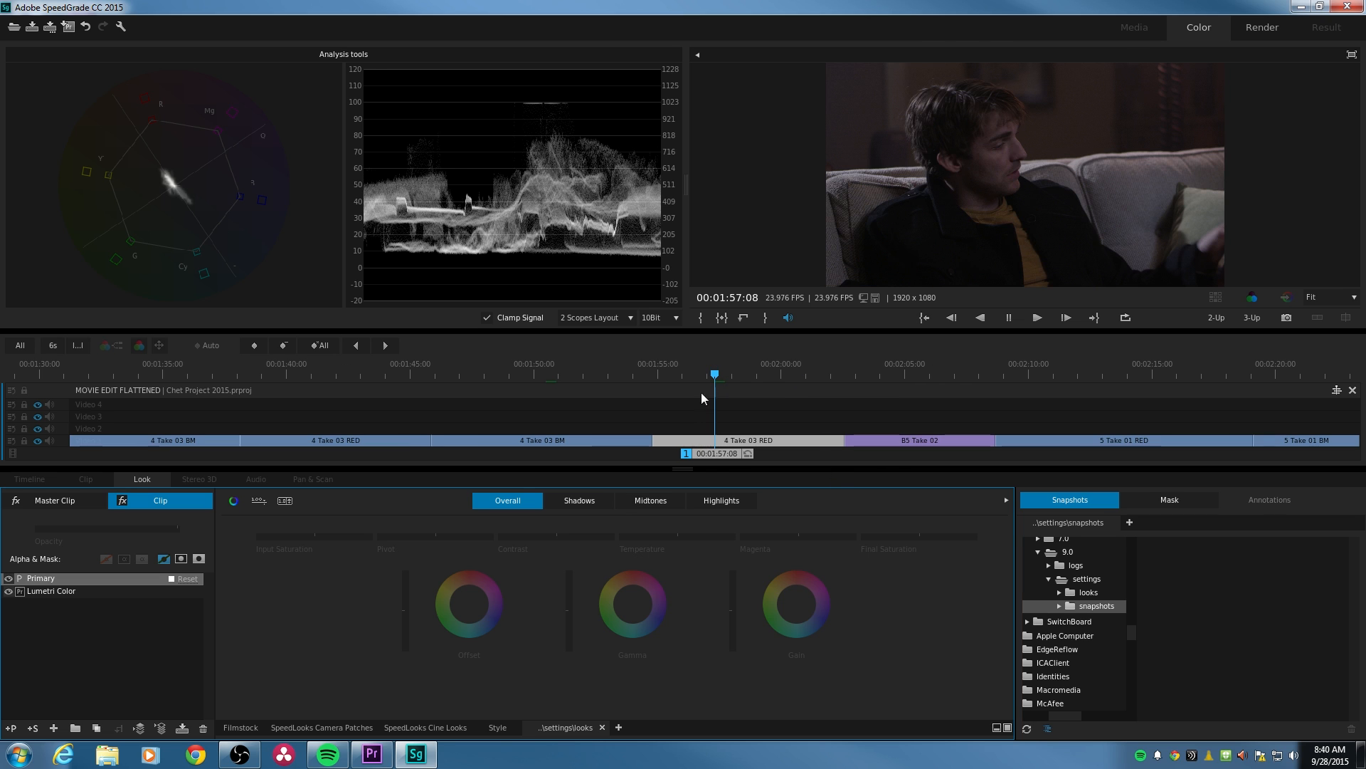
{"action": "left_click", "coordinate": [612, 426]}
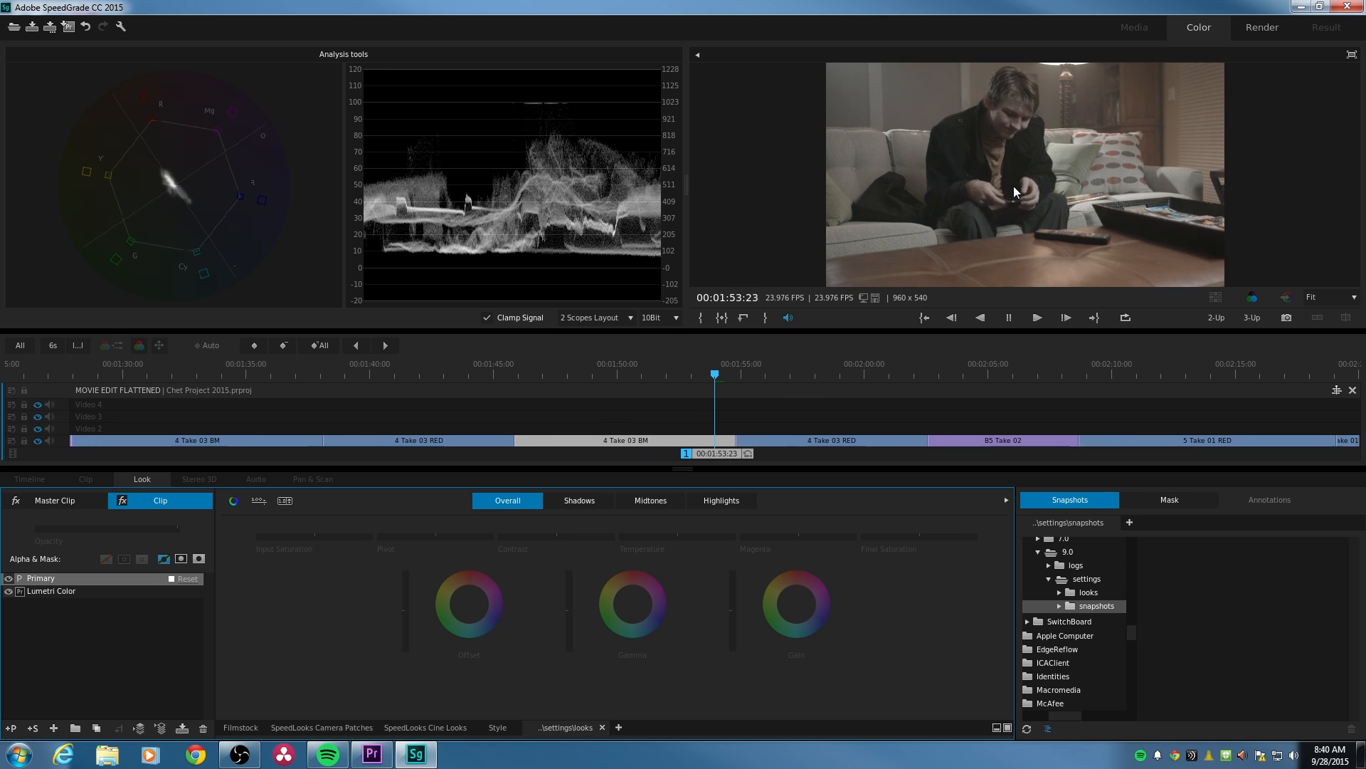
{"action": "key", "text": "space"}
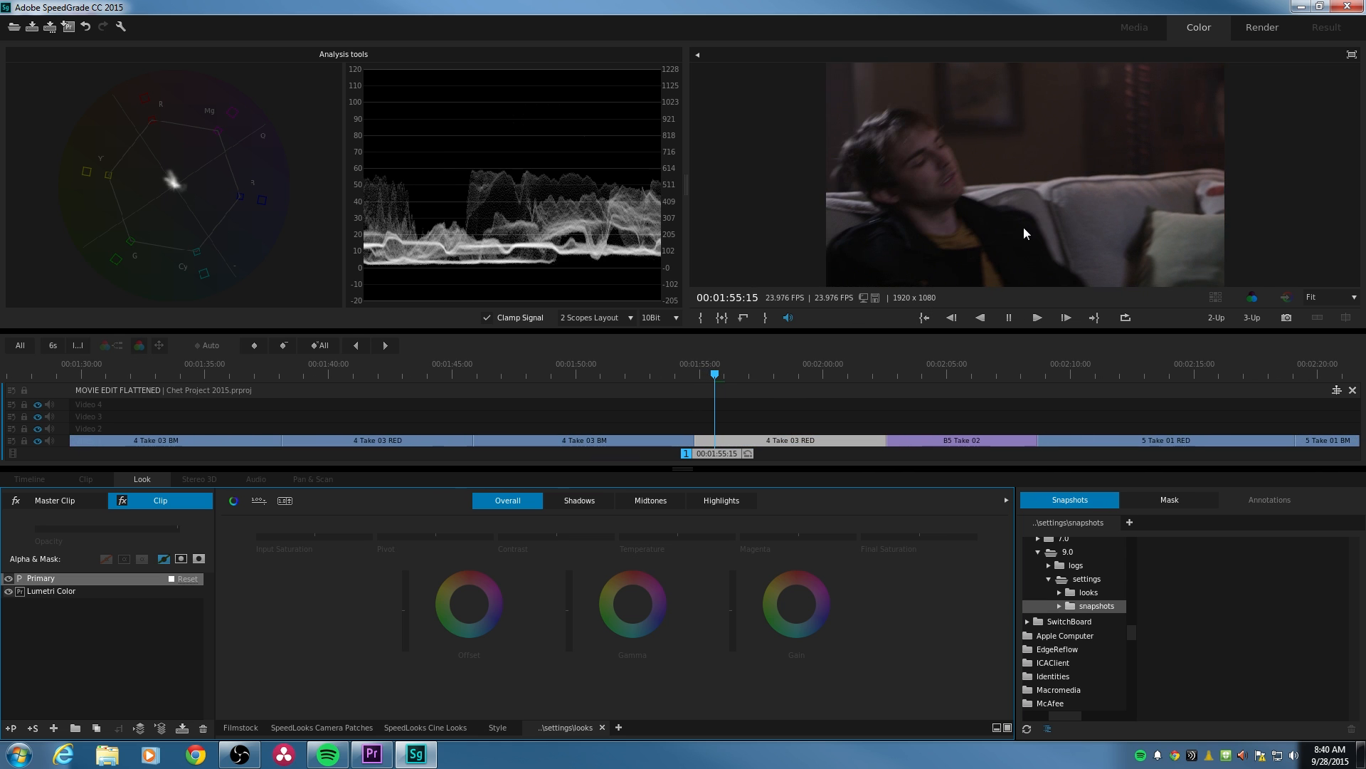
{"action": "left_click", "coordinate": [669, 384]}
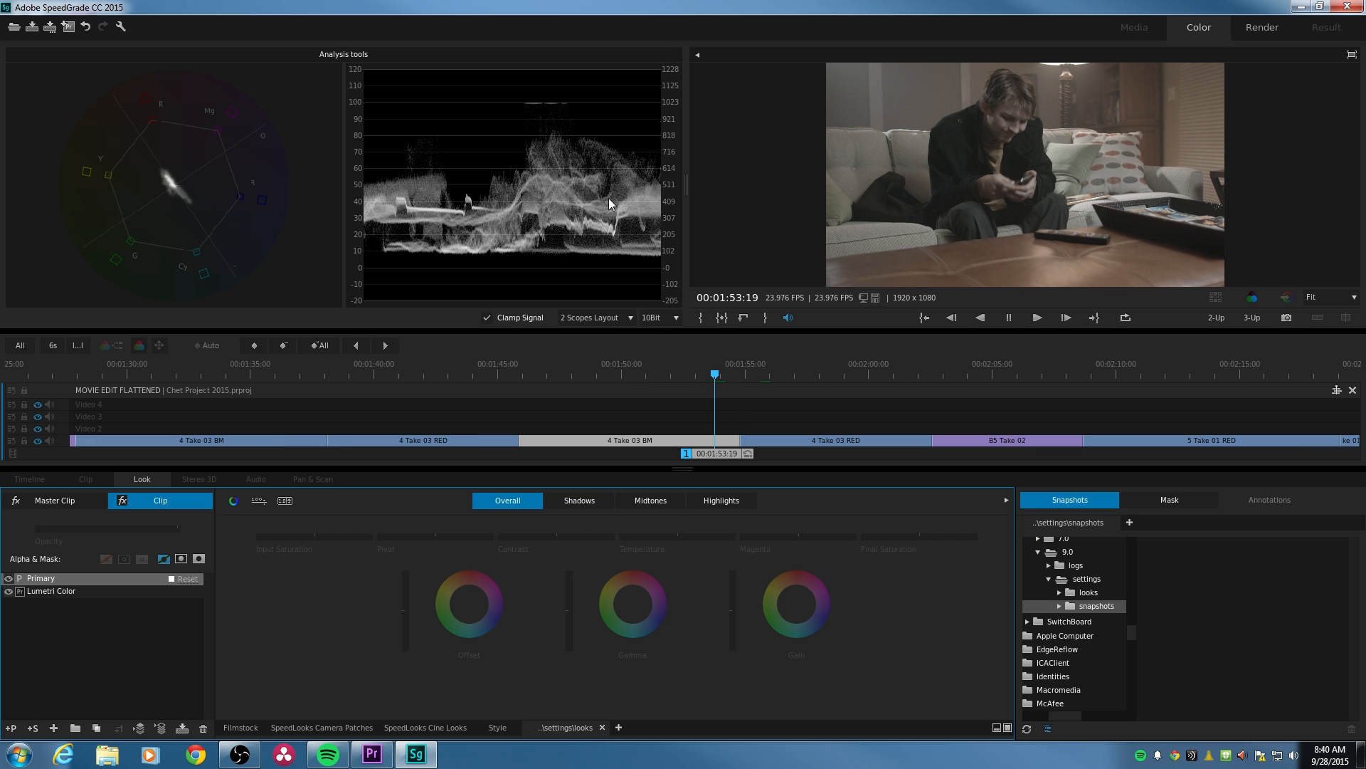
{"action": "left_click", "coordinate": [757, 367]}
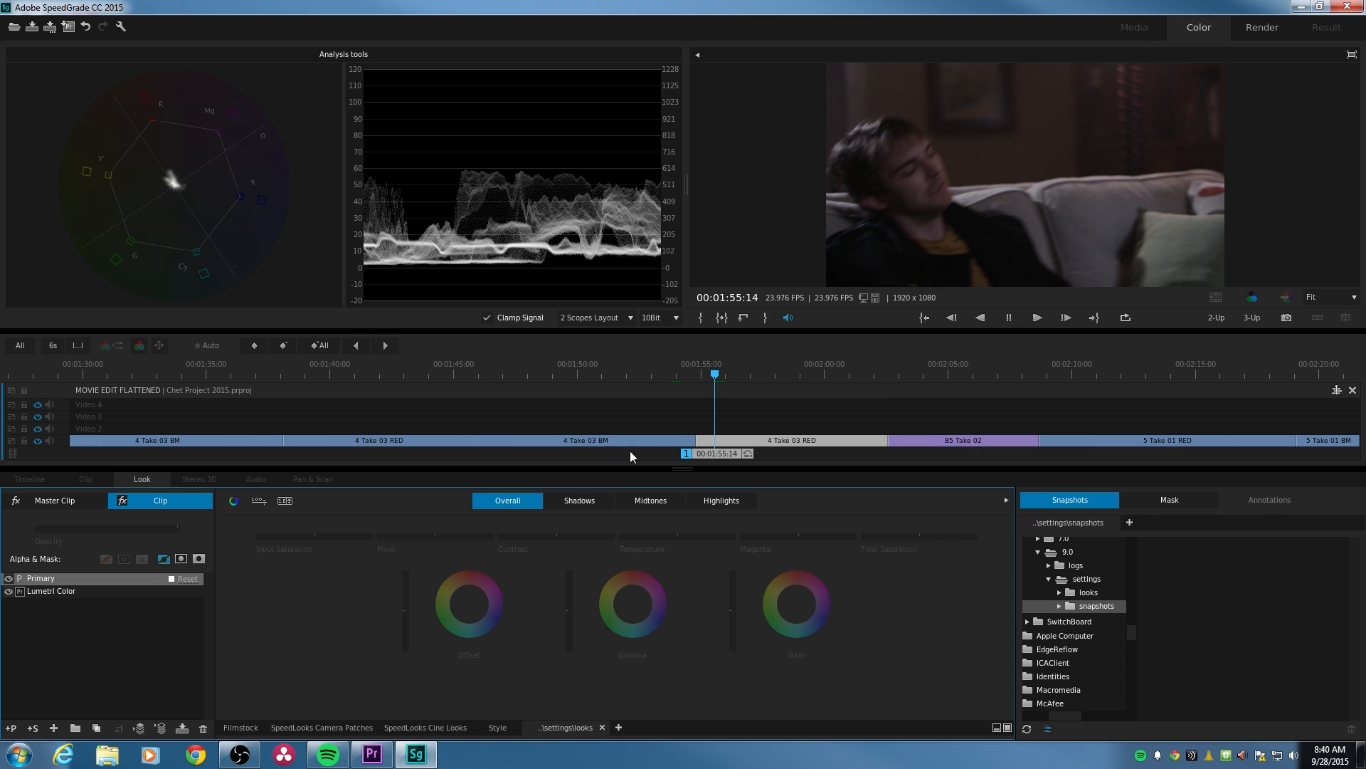
{"action": "left_click", "coordinate": [677, 375]}
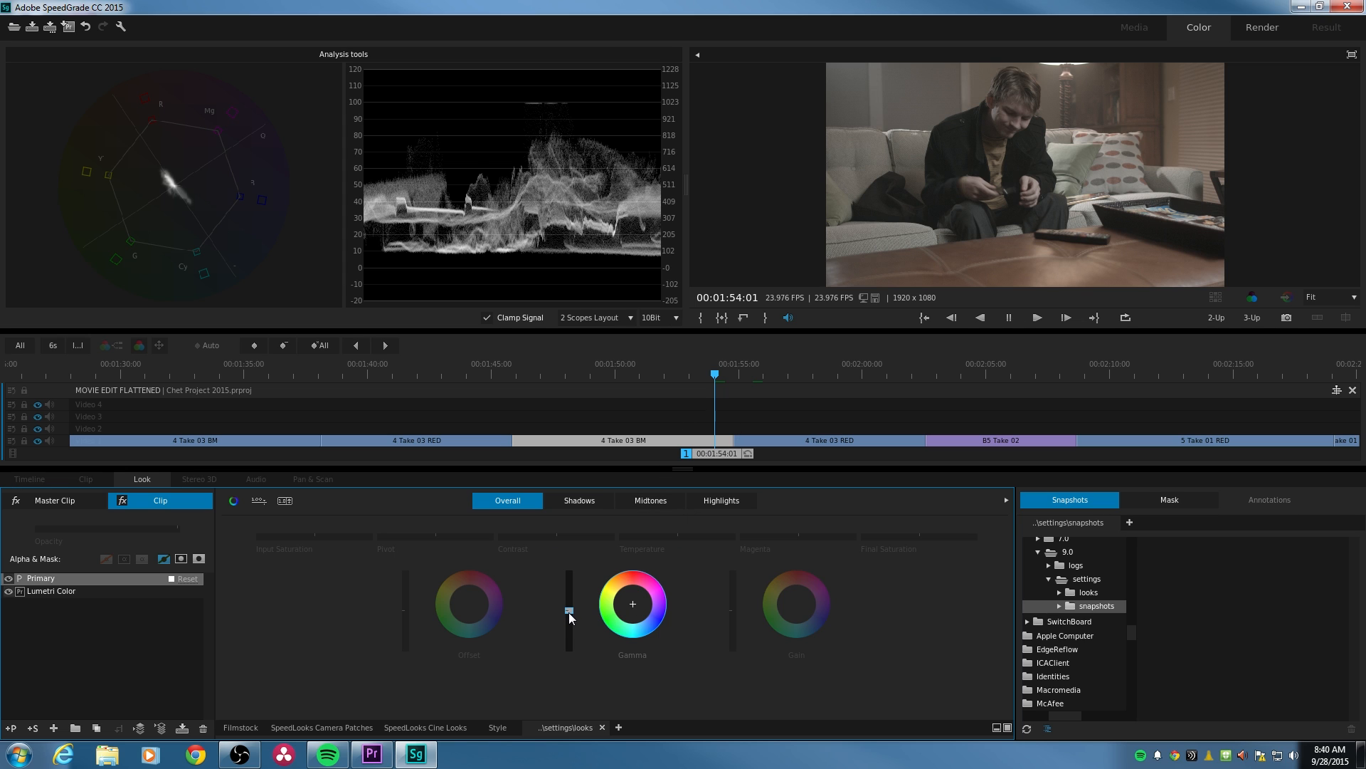
- Lower the overall Gamma level slightly on the 4 Take 03 BM clip, then try lowering the overall Gain and undo only that change
{"action": "left_click_drag", "start_coordinate": [569, 614], "coordinate": [569, 616]}
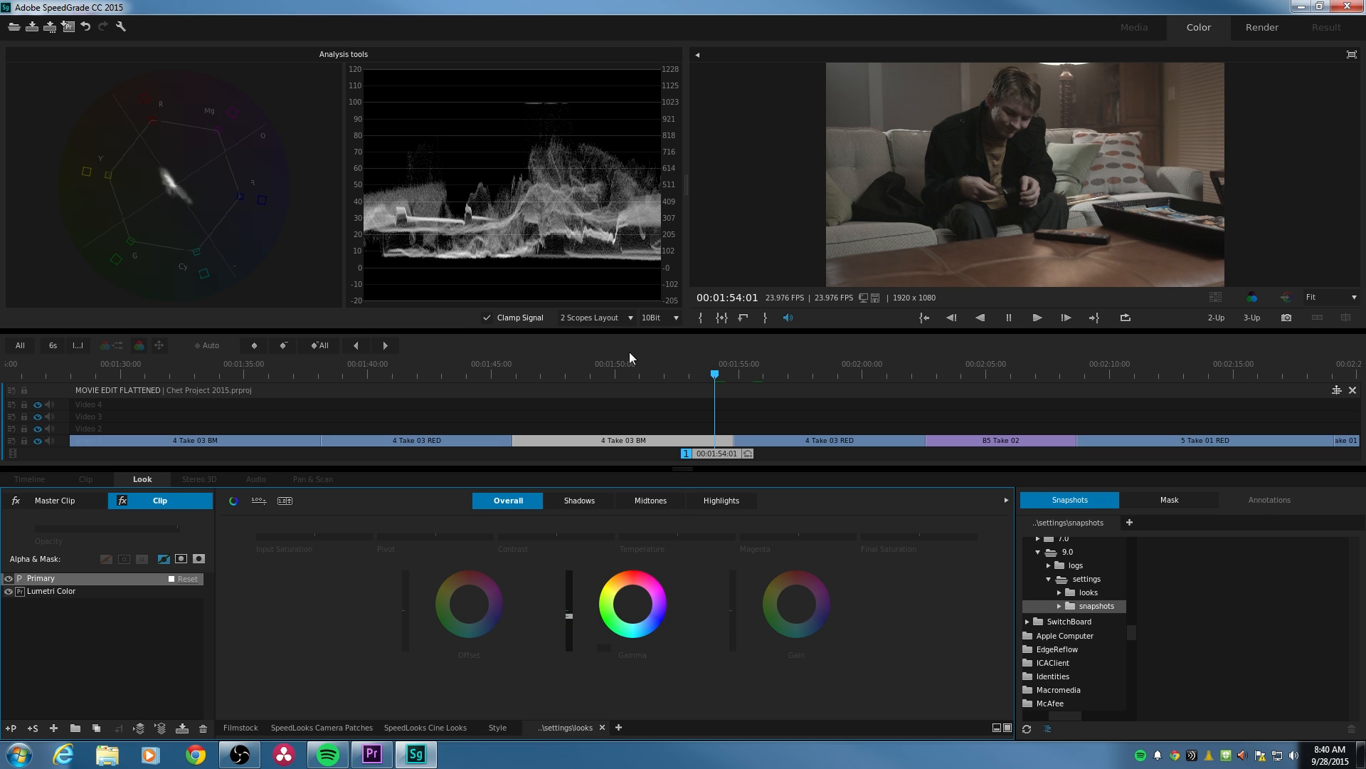
{"action": "left_click_drag", "start_coordinate": [733, 611], "coordinate": [733, 616]}
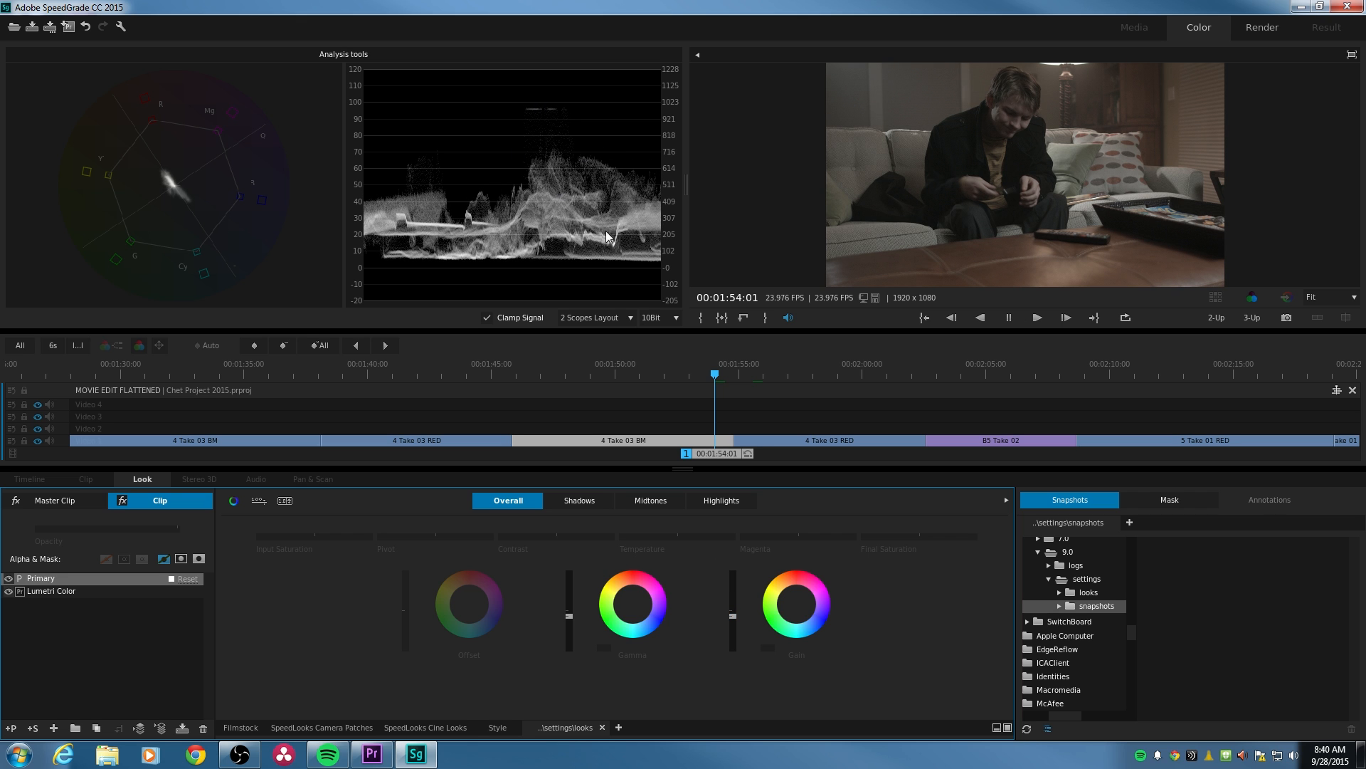
{"action": "key", "text": "ctrl+z"}
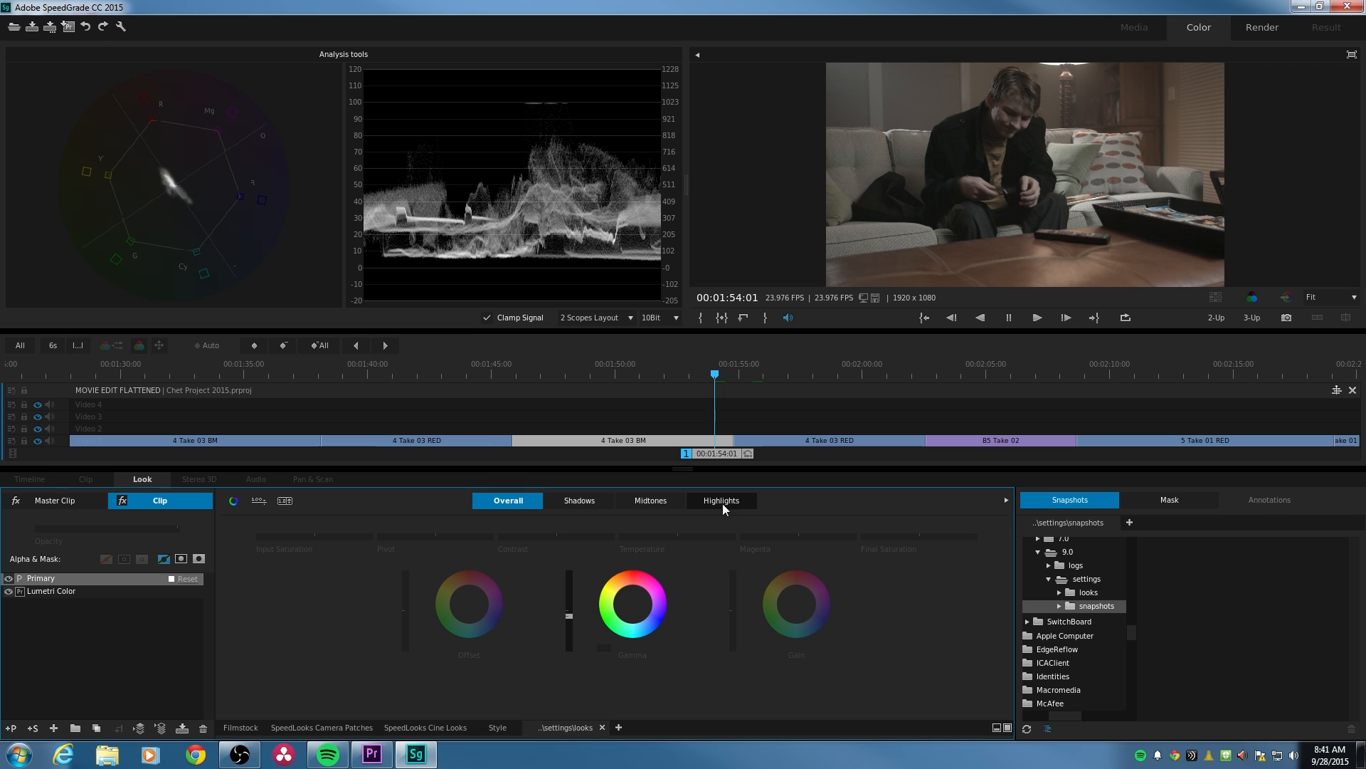
- Lower the Gain level slightly for the Highlights range, and lower the Offset level slightly for the Overall range
{"action": "left_click", "coordinate": [723, 500]}
{"action": "left_click_drag", "start_coordinate": [733, 610], "coordinate": [733, 616]}
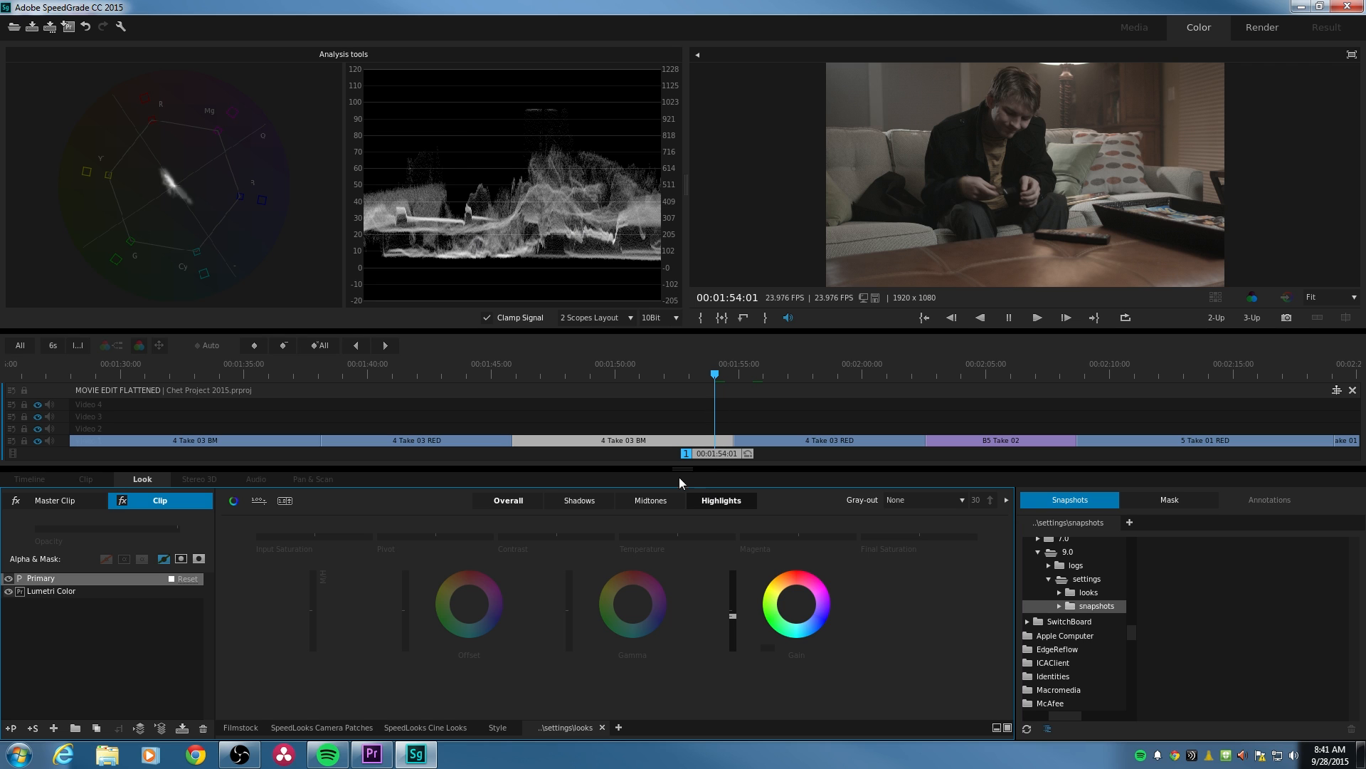
{"action": "left_click", "coordinate": [635, 502]}
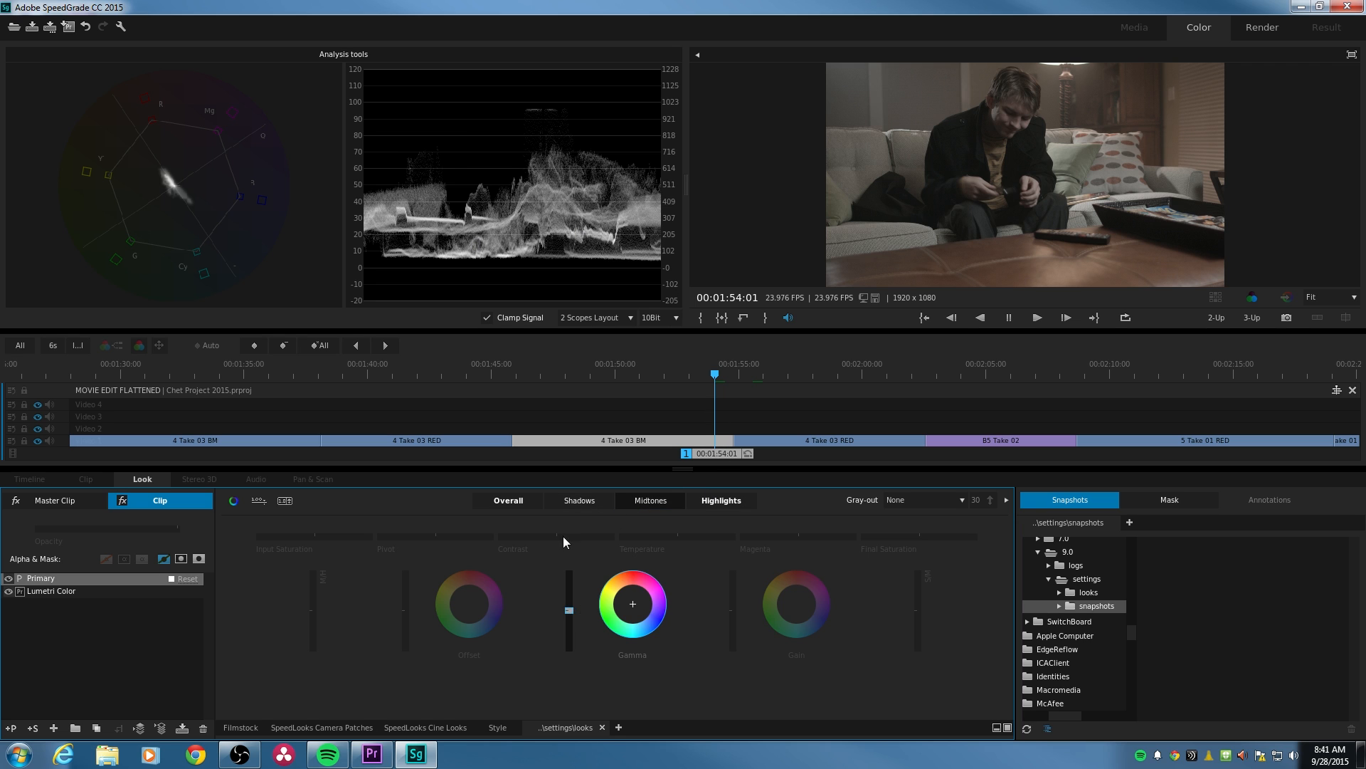
{"action": "left_click", "coordinate": [518, 502]}
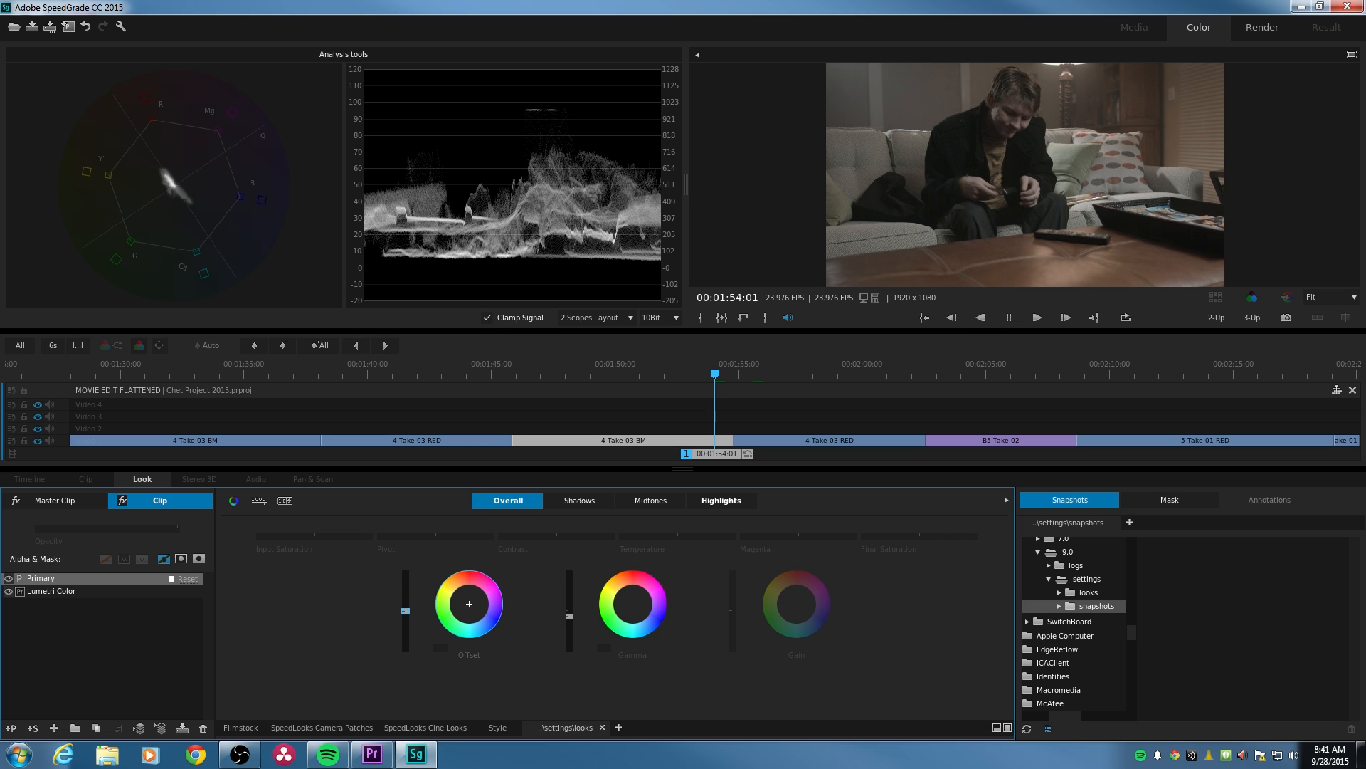
{"action": "left_click_drag", "start_coordinate": [406, 610], "coordinate": [405, 612]}
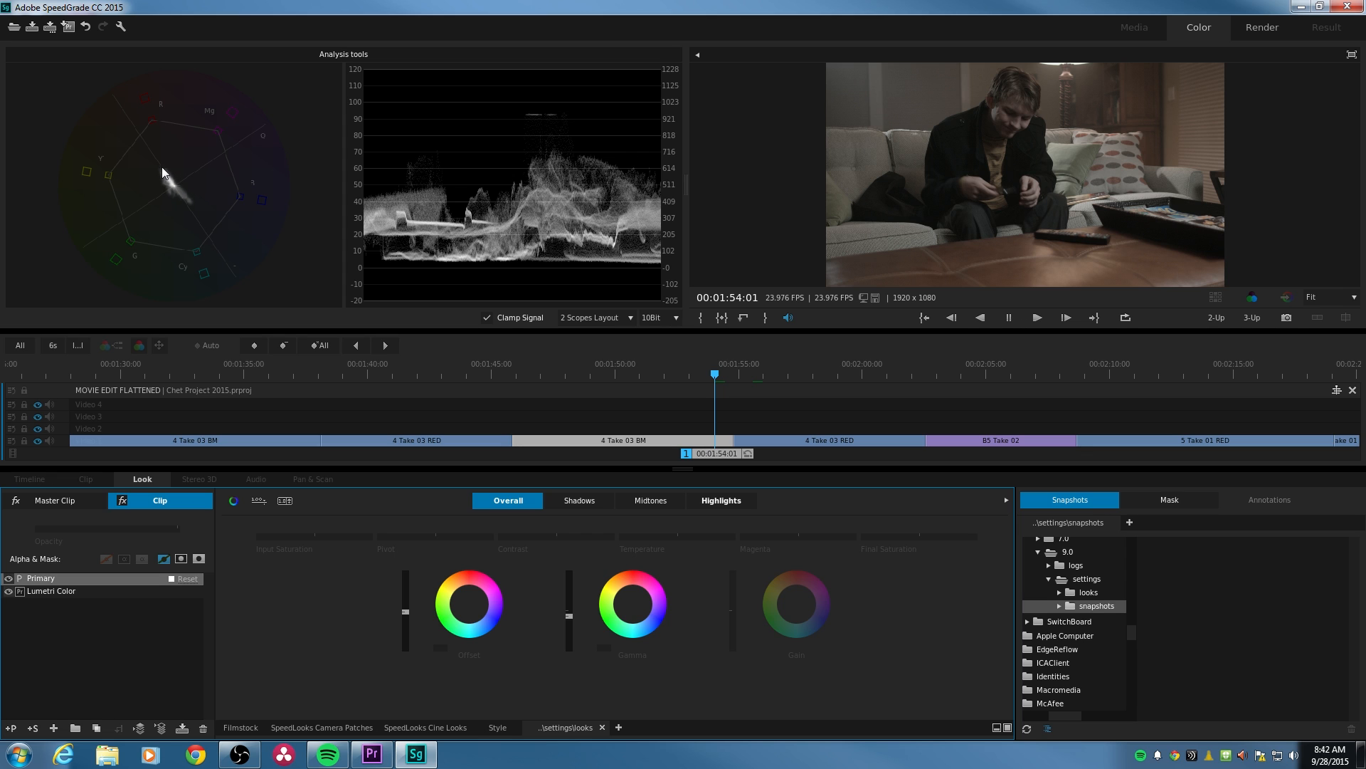
- Try the overall Final Saturation at its maximum and at 0.00 on the 4 Take 03 BM clip, then reset it to default
{"action": "left_click", "coordinate": [920, 543]}
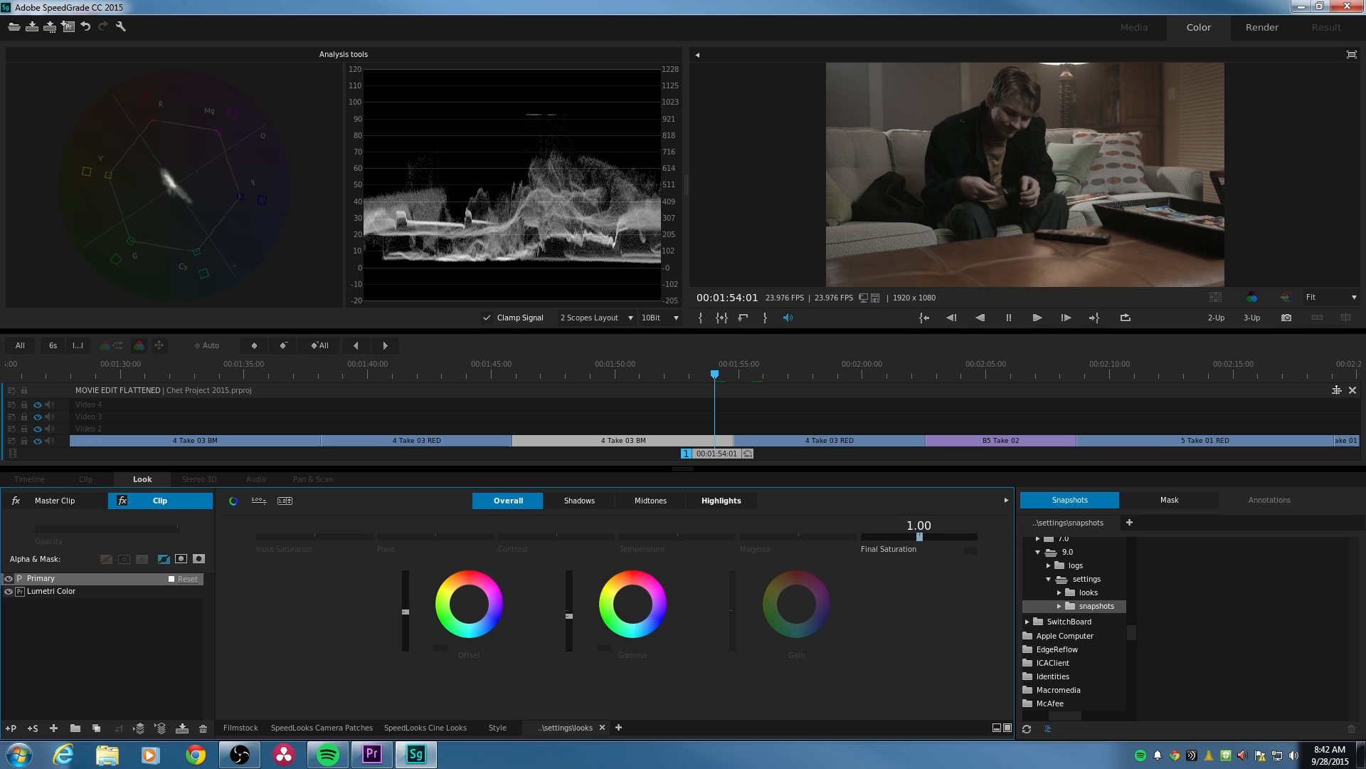
{"action": "left_click_drag", "start_coordinate": [919, 537], "coordinate": [974, 537]}
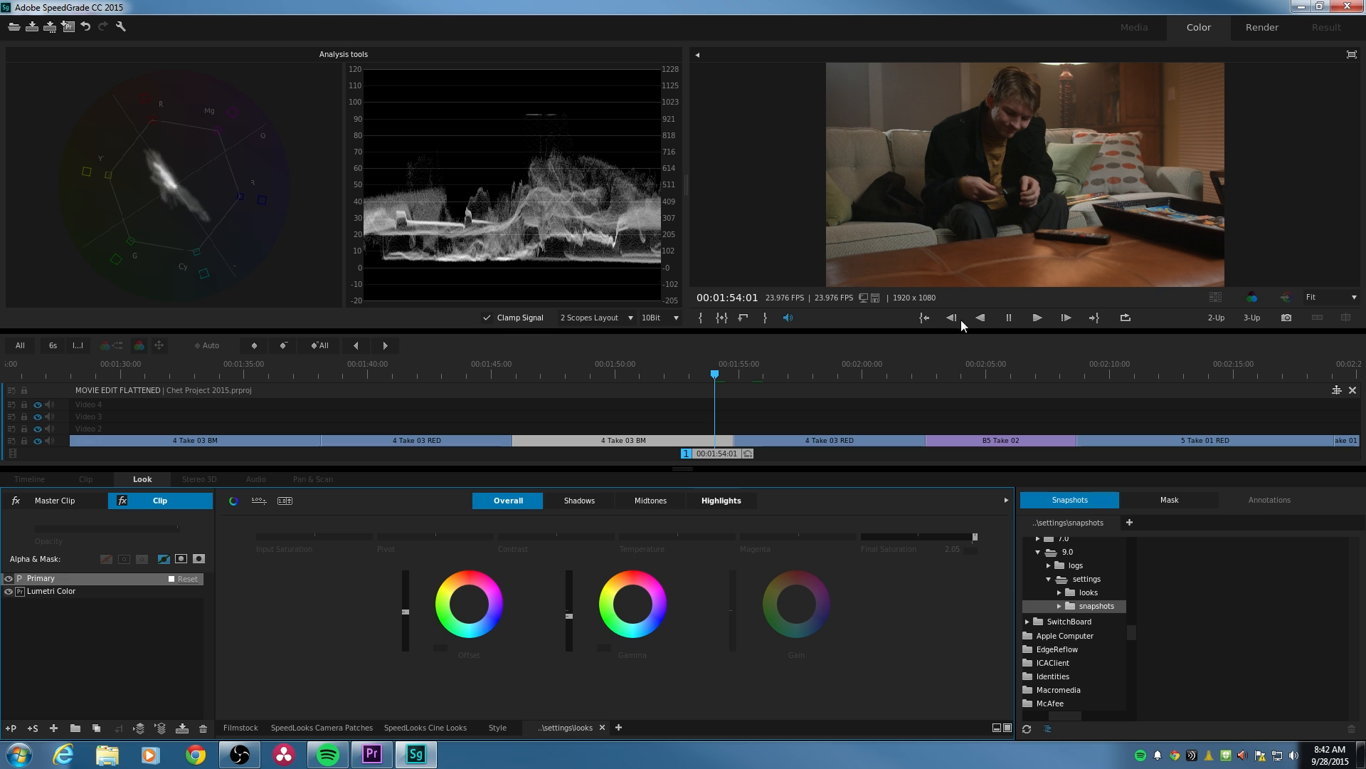
{"action": "left_click_drag", "start_coordinate": [973, 538], "coordinate": [864, 537]}
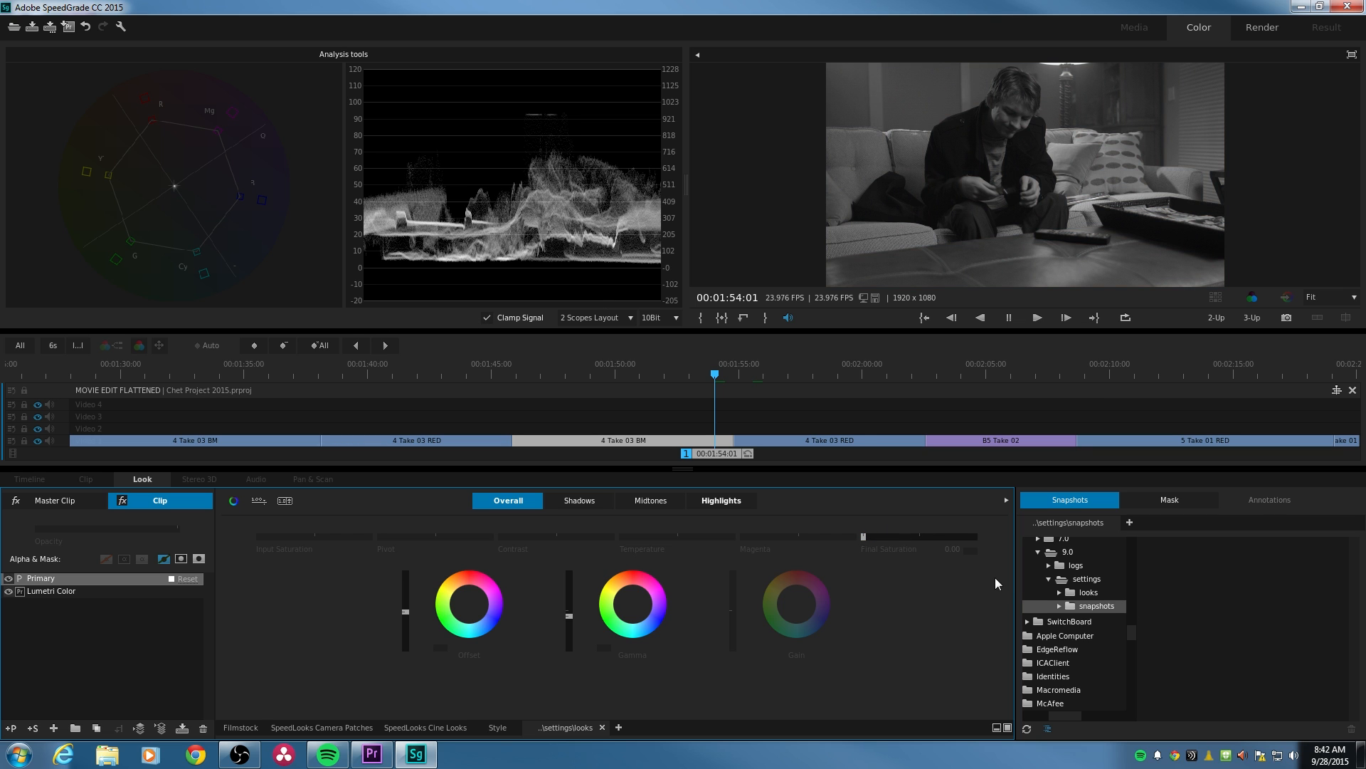
{"action": "double_click", "coordinate": [972, 551]}
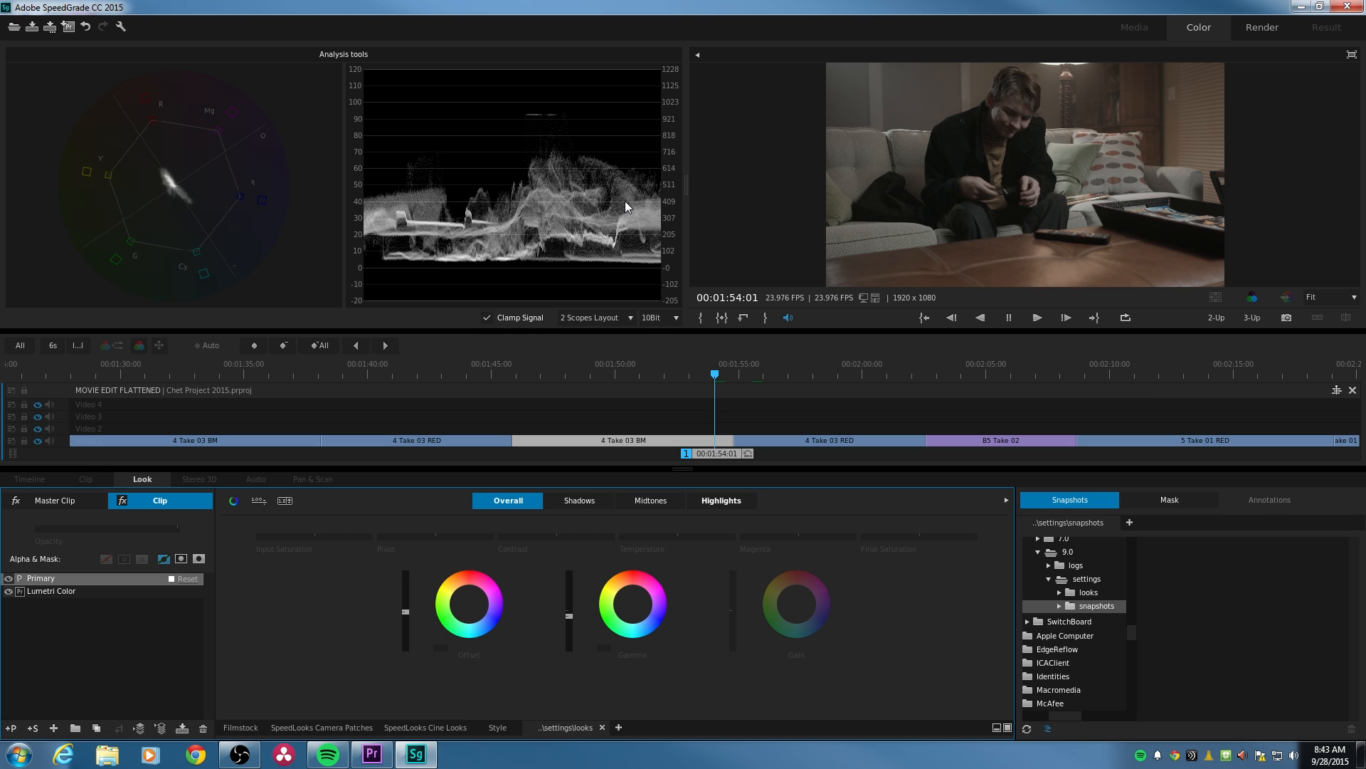
- Switch the waveform scope to an RGB parade and raise the overall Gamma level on the 4 Take 03 RED clip
{"action": "right_click", "coordinate": [517, 164]}
{"action": "left_click", "coordinate": [565, 236]}
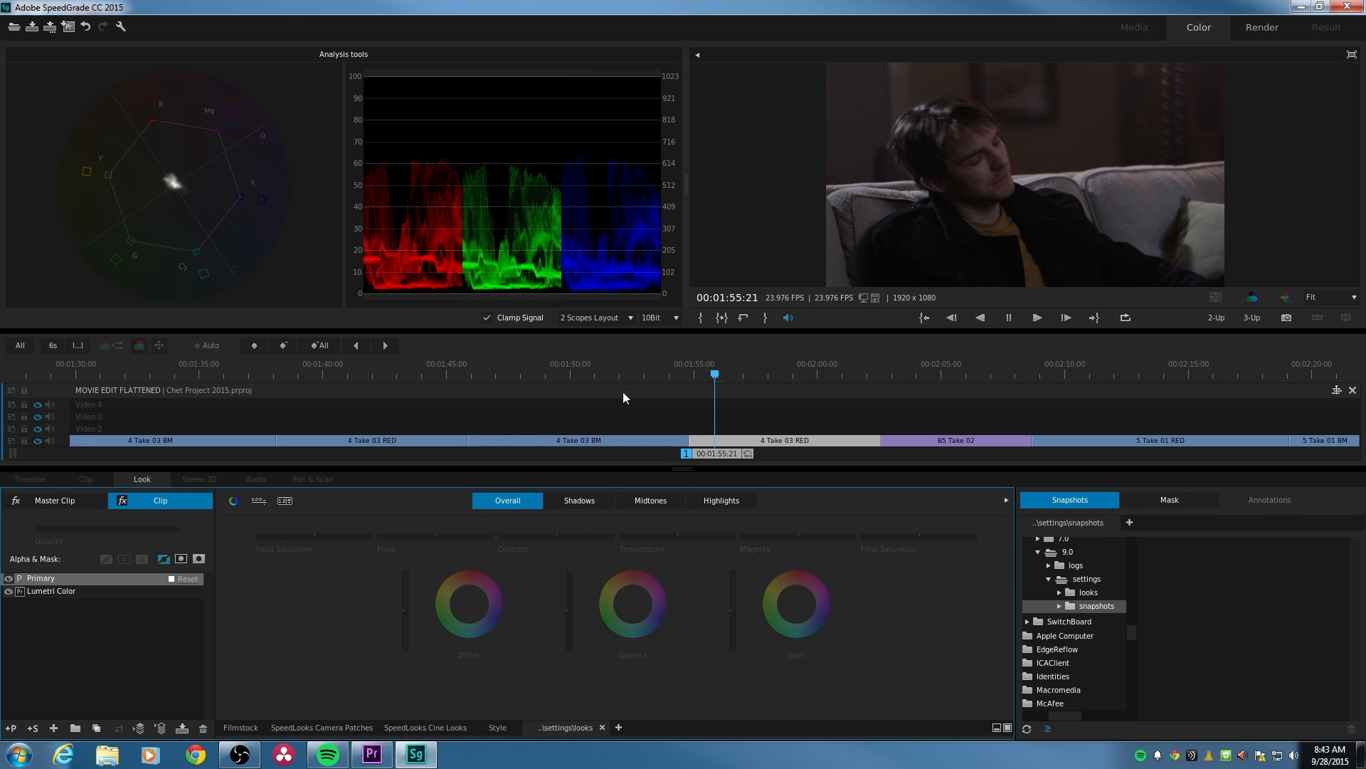
{"action": "left_click_drag", "start_coordinate": [570, 612], "coordinate": [570, 597]}
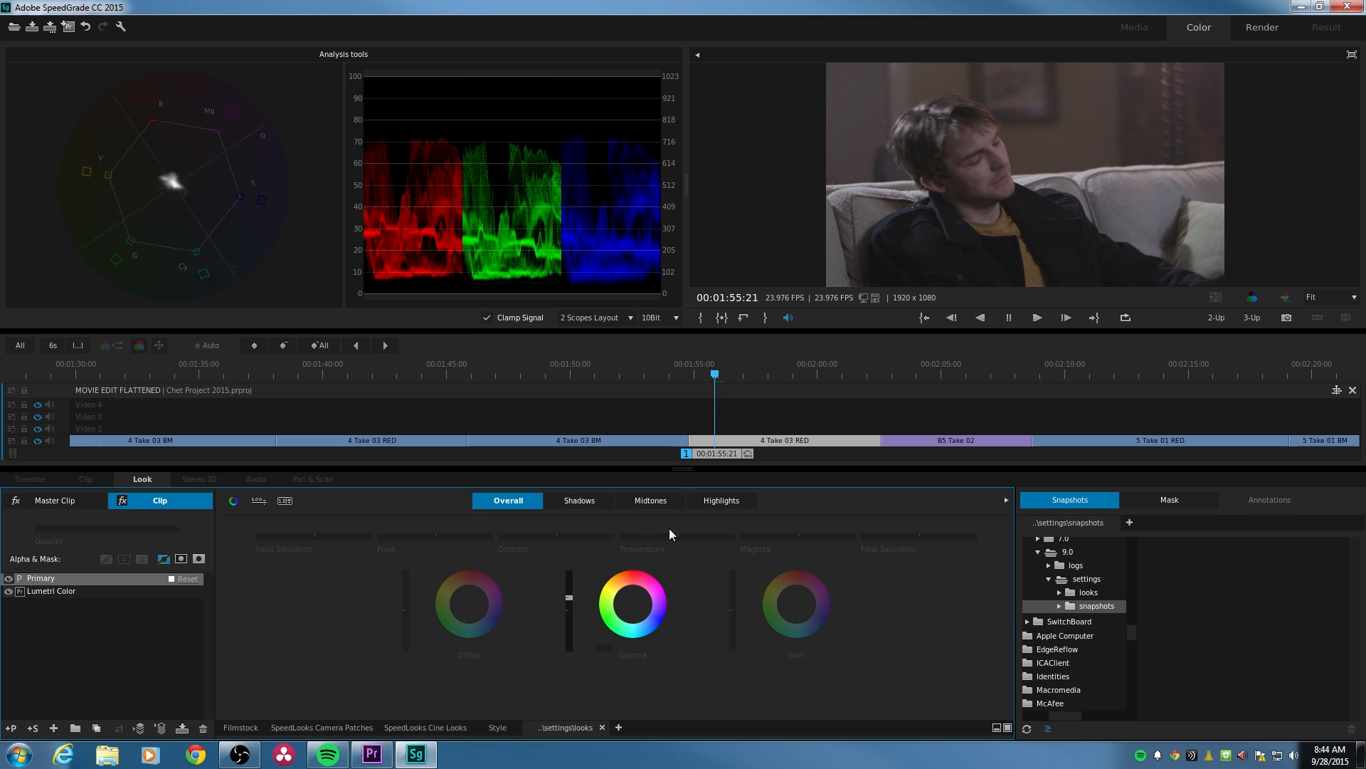
- Lower the overall Temperature slightly on the 4 Take 03 RED clip, keeping the Highlights Temperature at 0.00
{"action": "left_click_drag", "start_coordinate": [678, 538], "coordinate": [672, 538]}
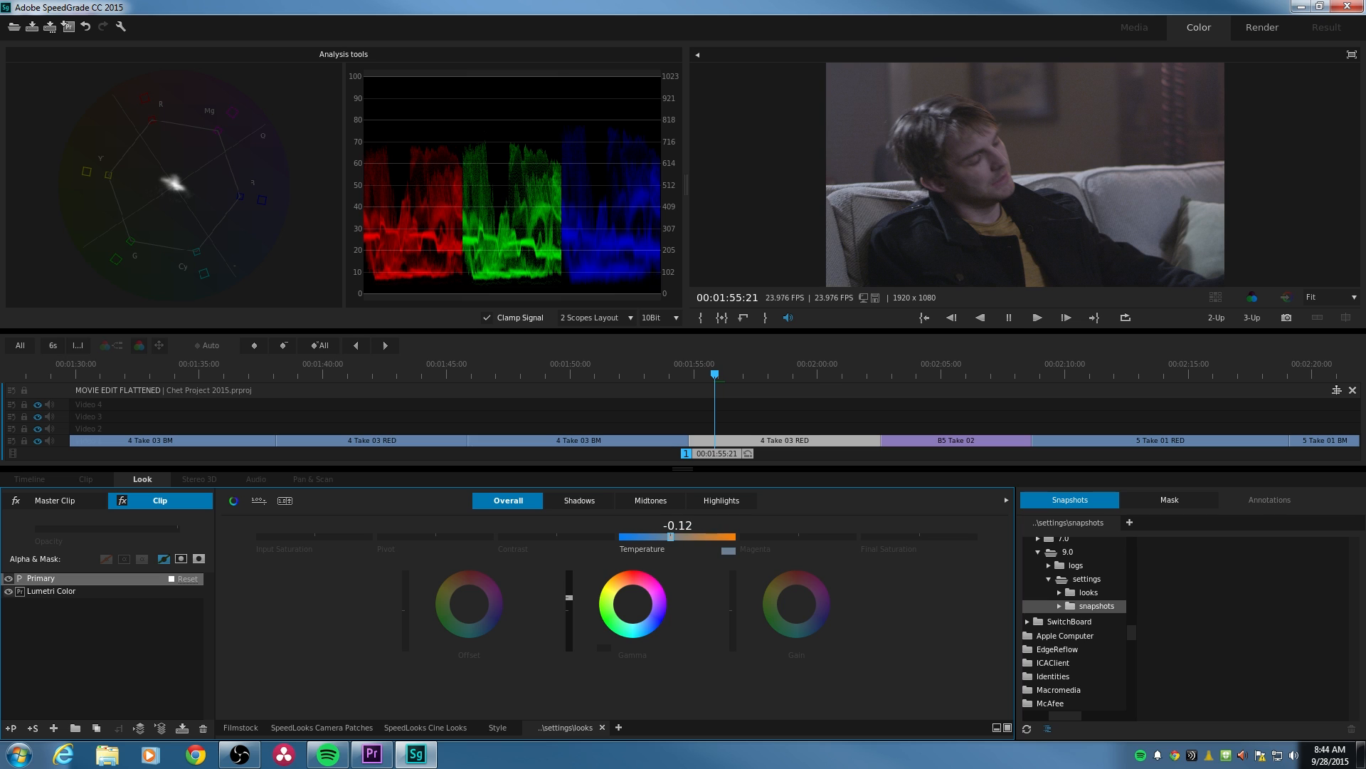
{"action": "left_click_drag", "start_coordinate": [671, 538], "coordinate": [757, 489]}
{"action": "double_click", "coordinate": [648, 542]}
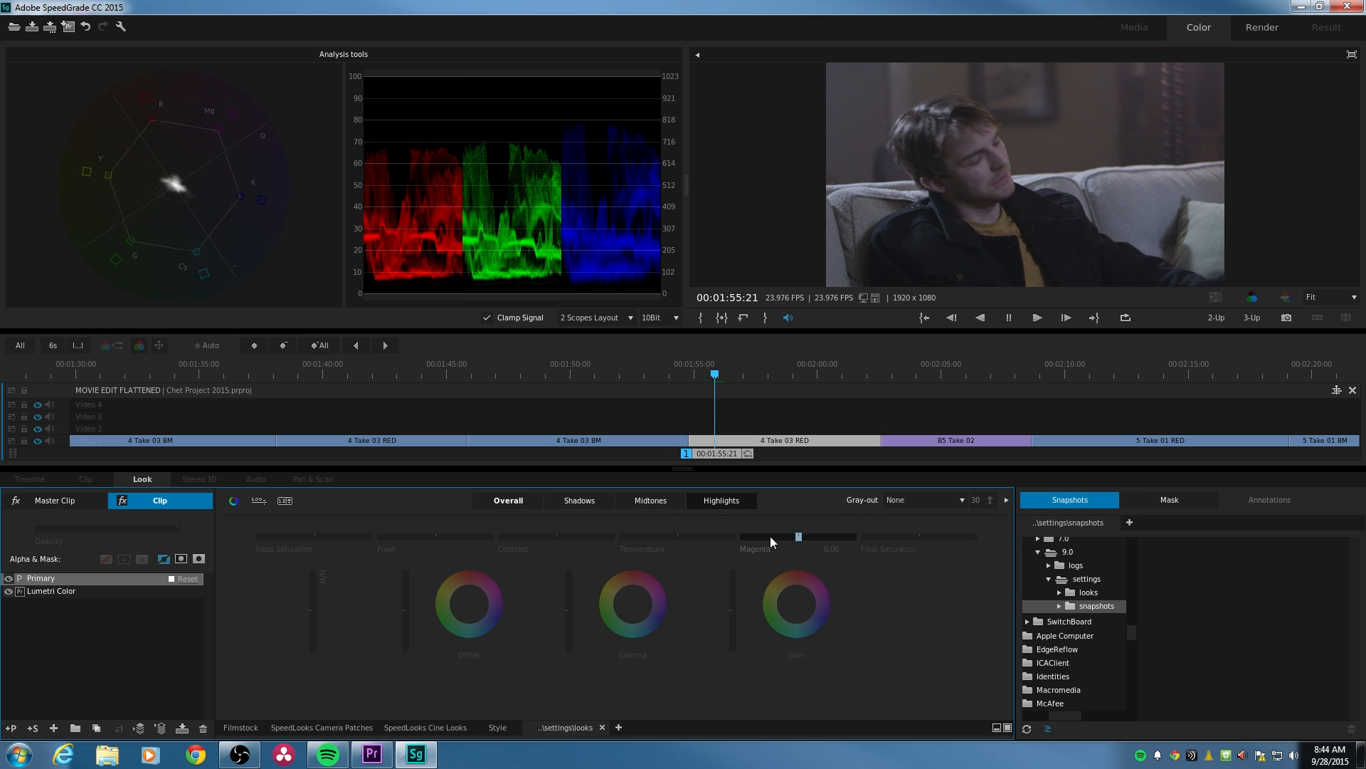
{"action": "left_click_drag", "start_coordinate": [677, 537], "coordinate": [679, 537]}
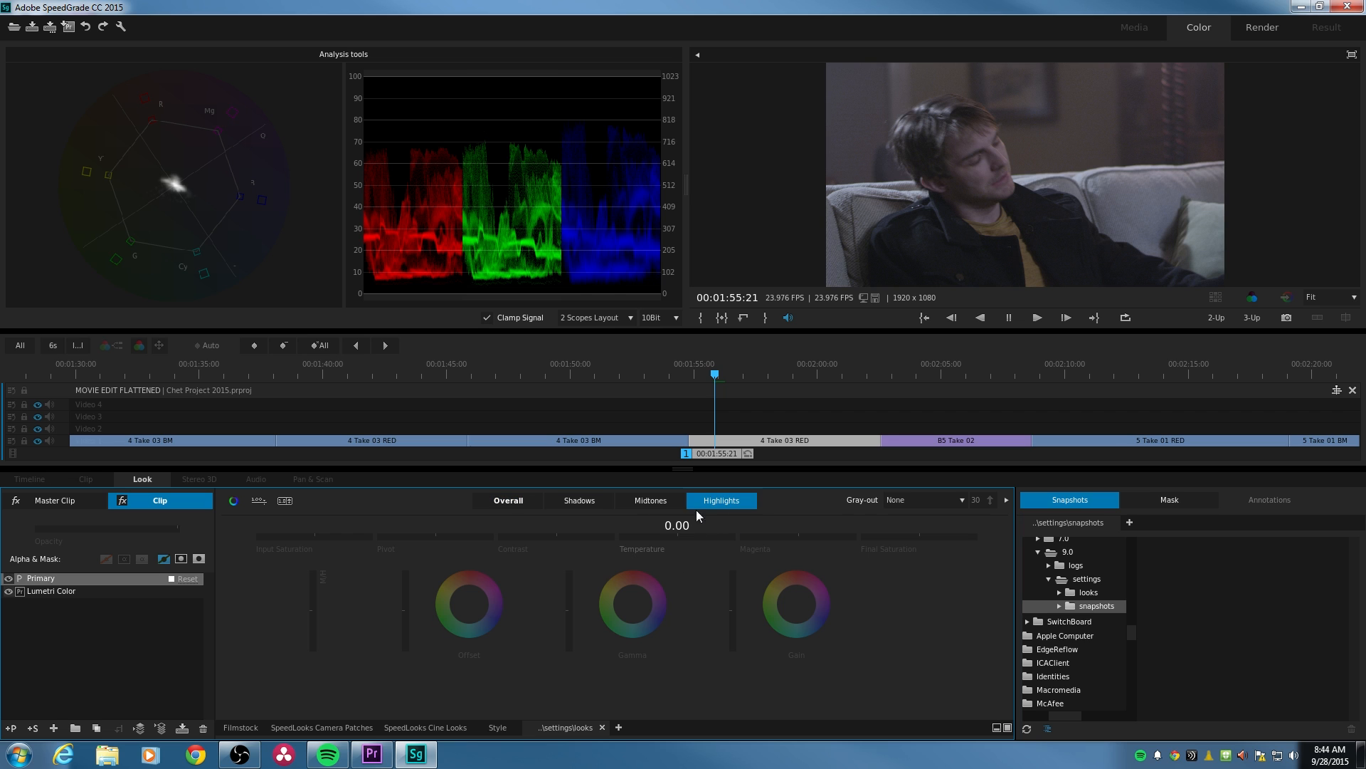
- Set the Midtones Temperature to 0.18 and the Midtones Magenta to -0.12 on the 4 Take 03 RED clip
{"action": "left_click", "coordinate": [663, 499]}
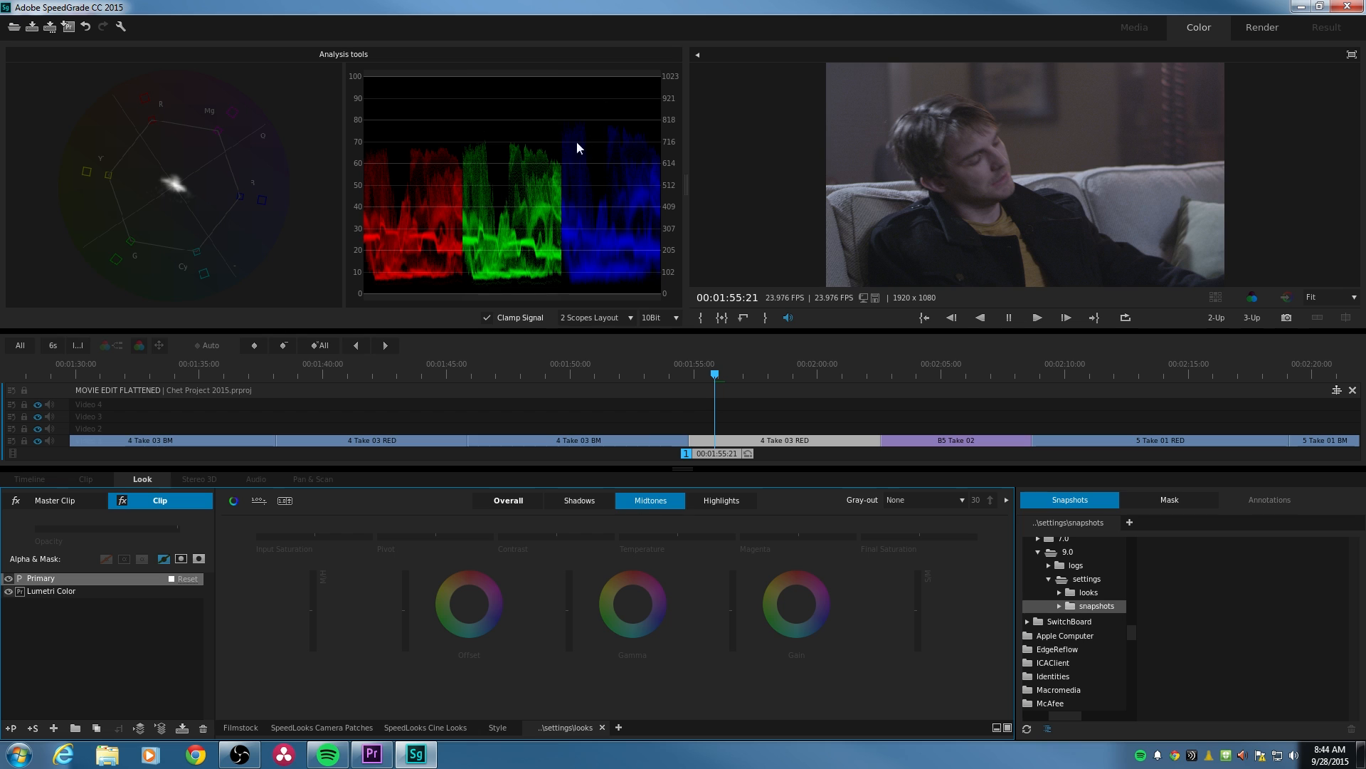
{"action": "left_click", "coordinate": [680, 538]}
{"action": "left_click_drag", "start_coordinate": [677, 537], "coordinate": [688, 536]}
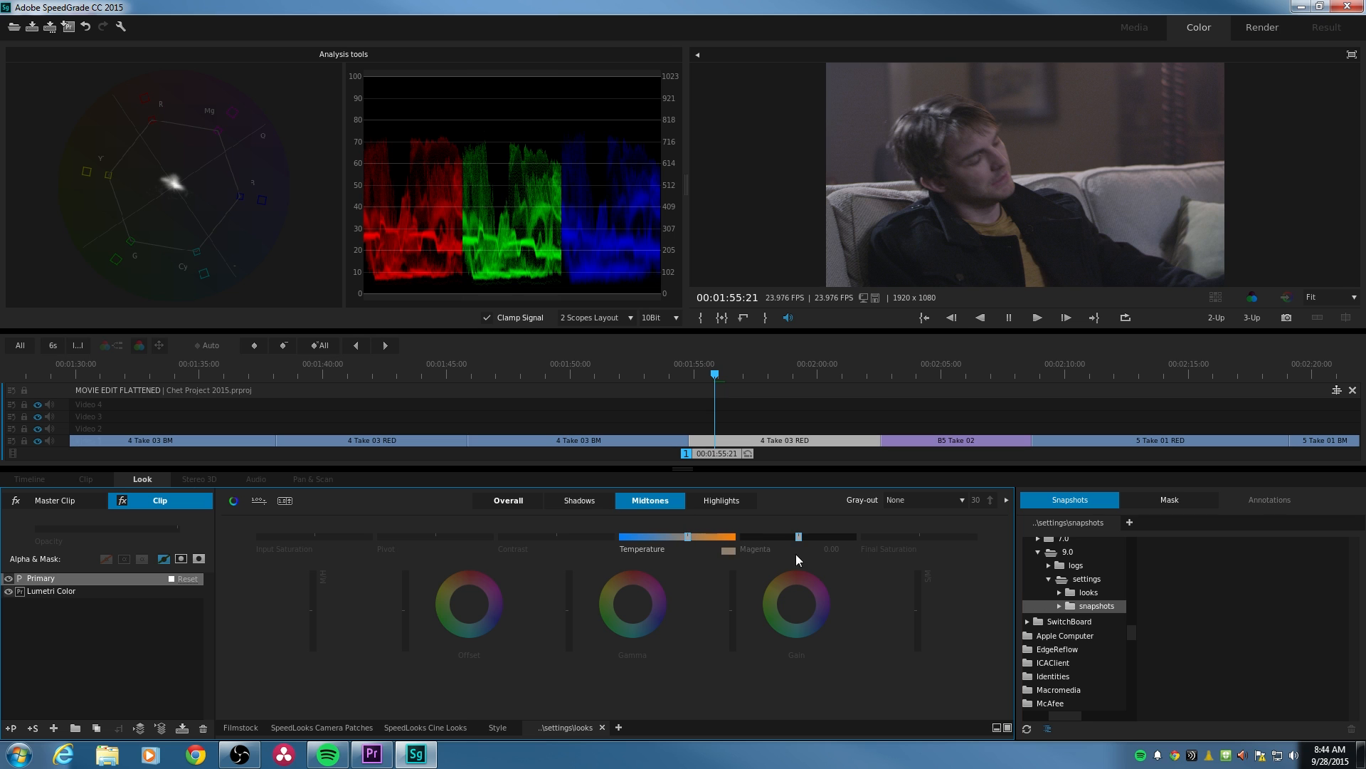
{"action": "left_click_drag", "start_coordinate": [797, 537], "coordinate": [792, 536]}
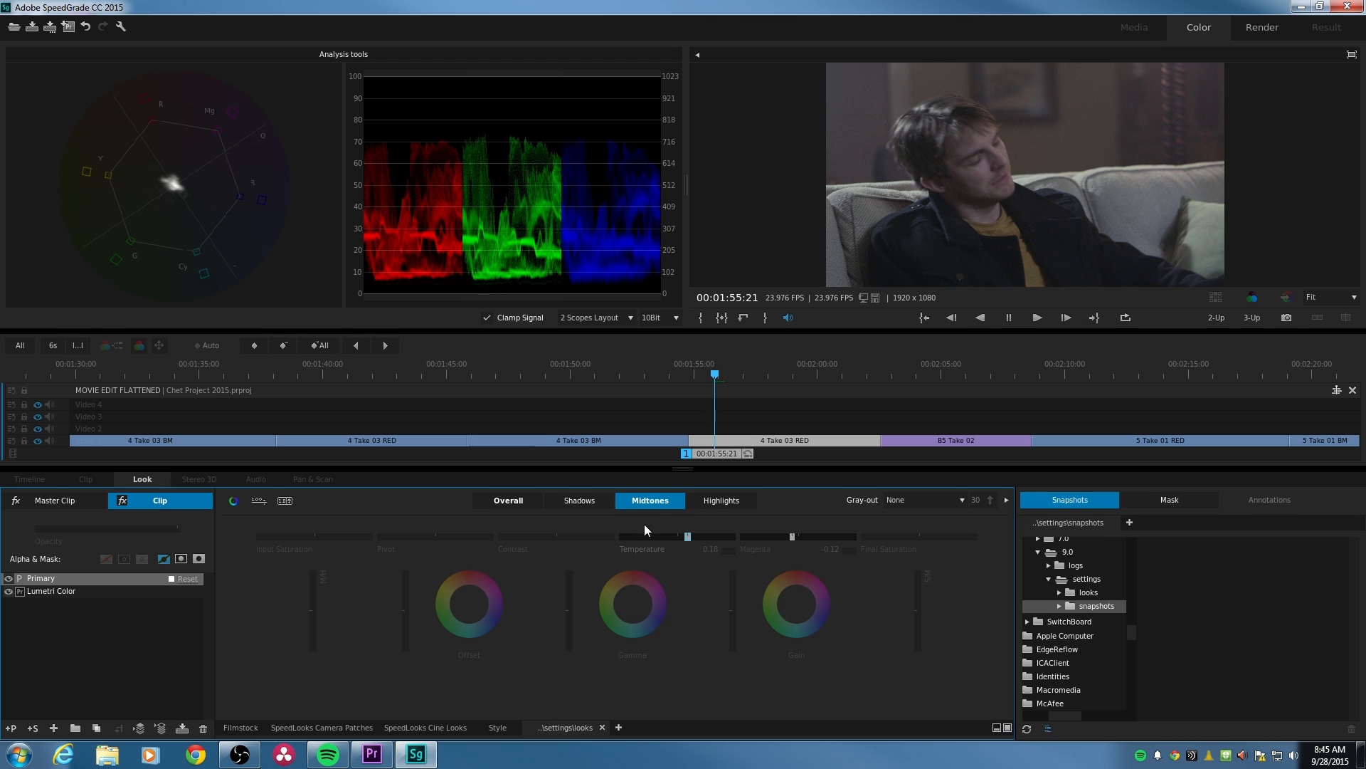
- Lower the overall Temperature to -0.22 on the 4 Take 03 RED clip and compare the shot with and without its grade
{"action": "left_click_drag", "start_coordinate": [626, 542], "coordinate": [548, 521]}
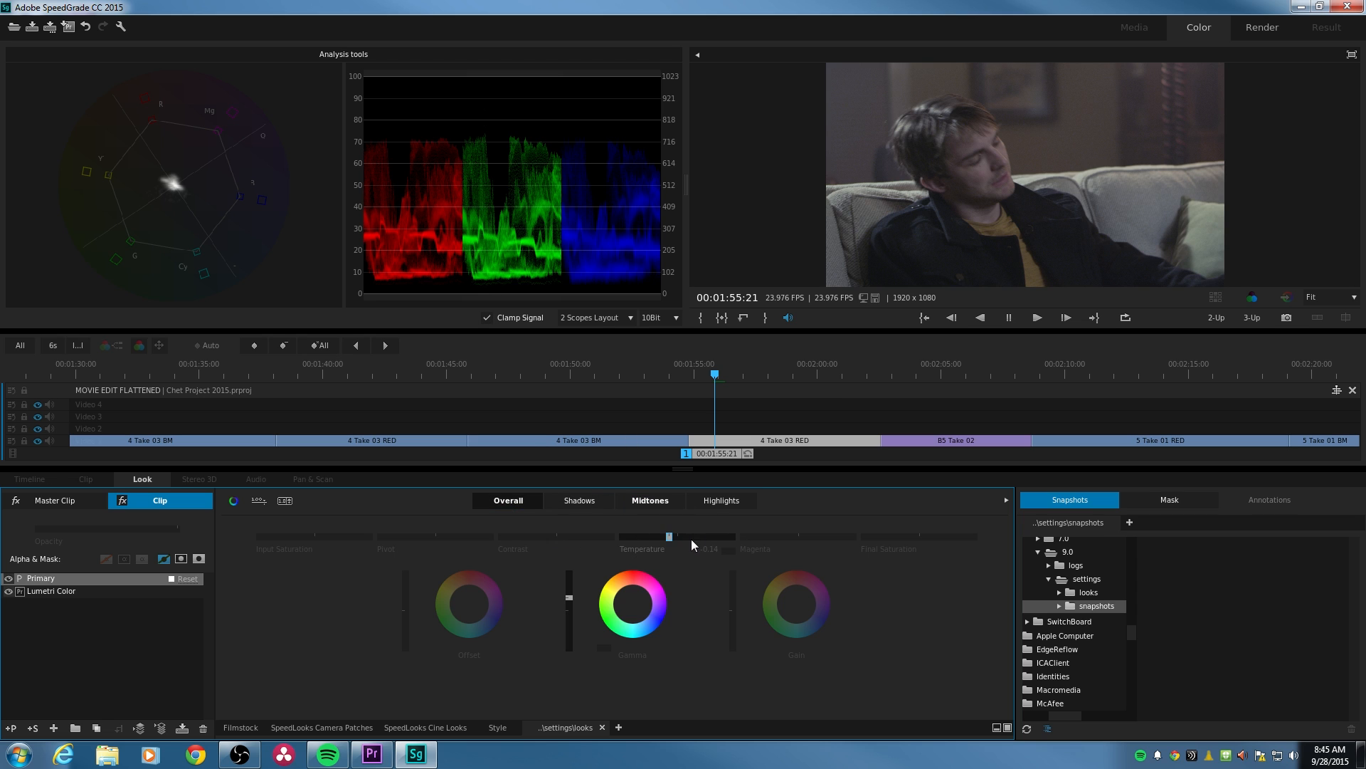
{"action": "left_click_drag", "start_coordinate": [666, 543], "coordinate": [662, 543]}
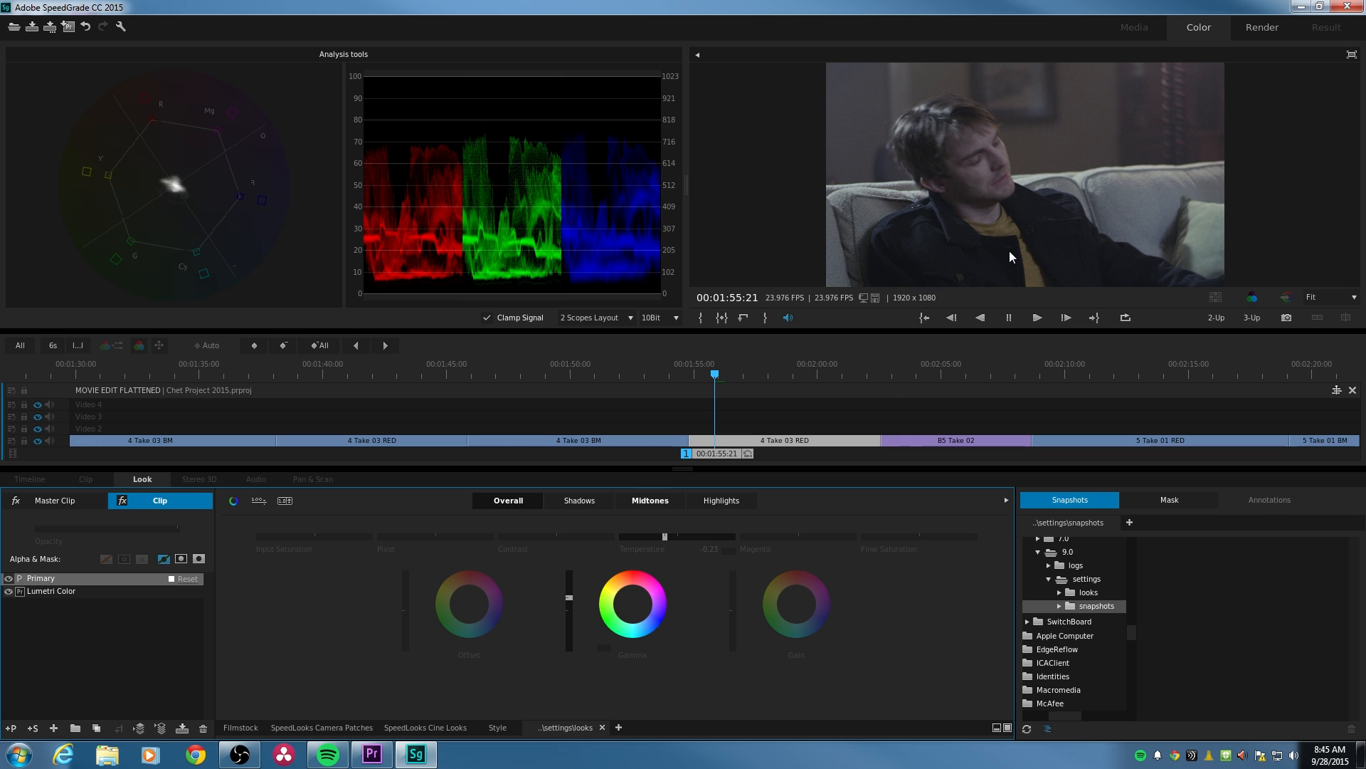
{"action": "key", "text": "0"}
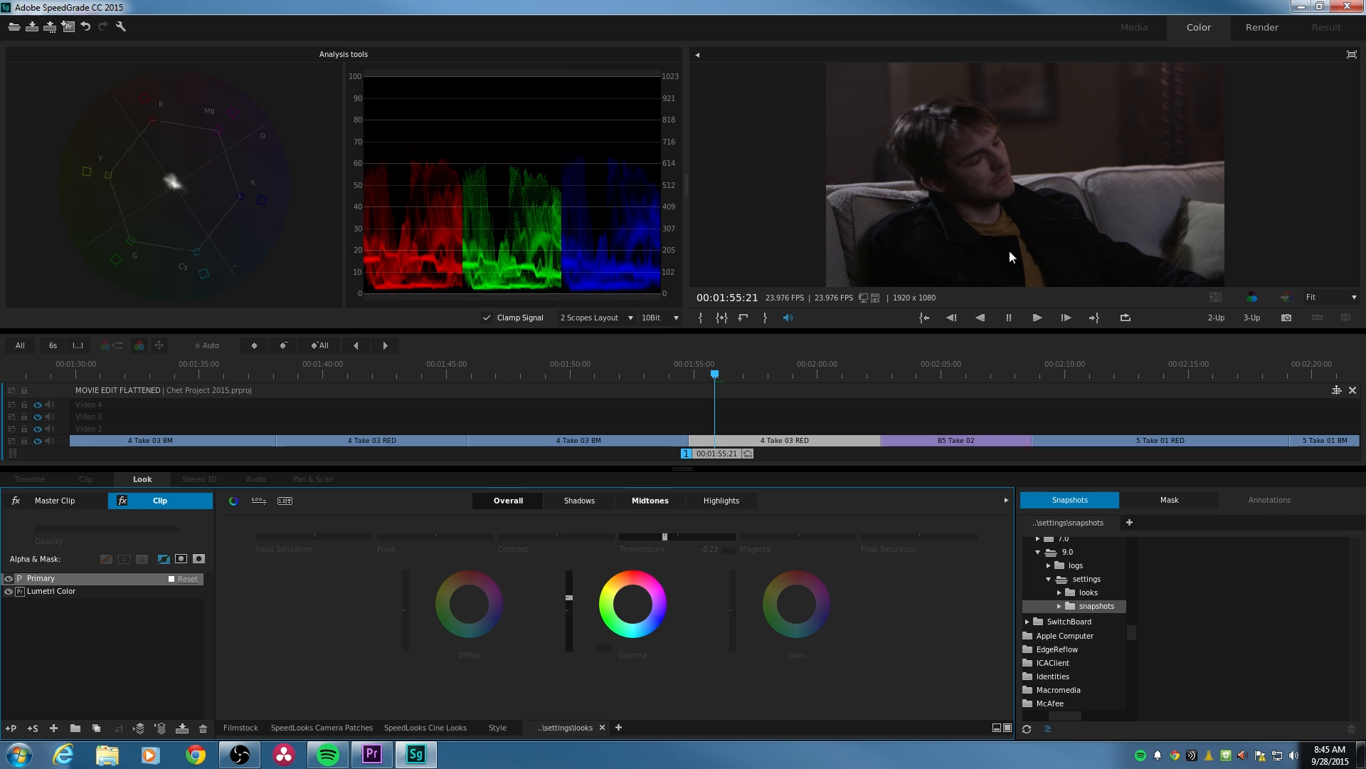
{"action": "key", "text": "0"}
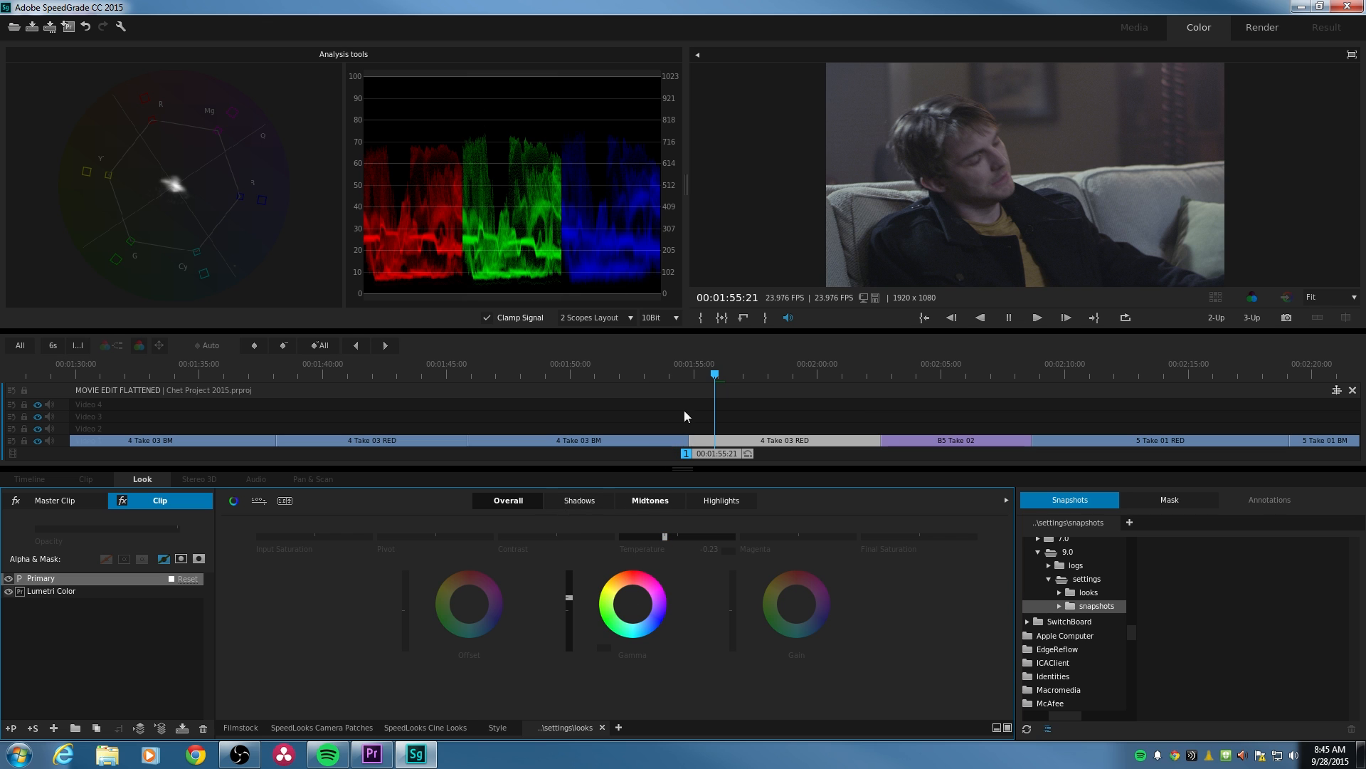
- Compare the 4 Take 03 BM and RED clips across their cut, ending on the BM clip at 00:01:54:05
{"action": "left_click", "coordinate": [651, 369]}
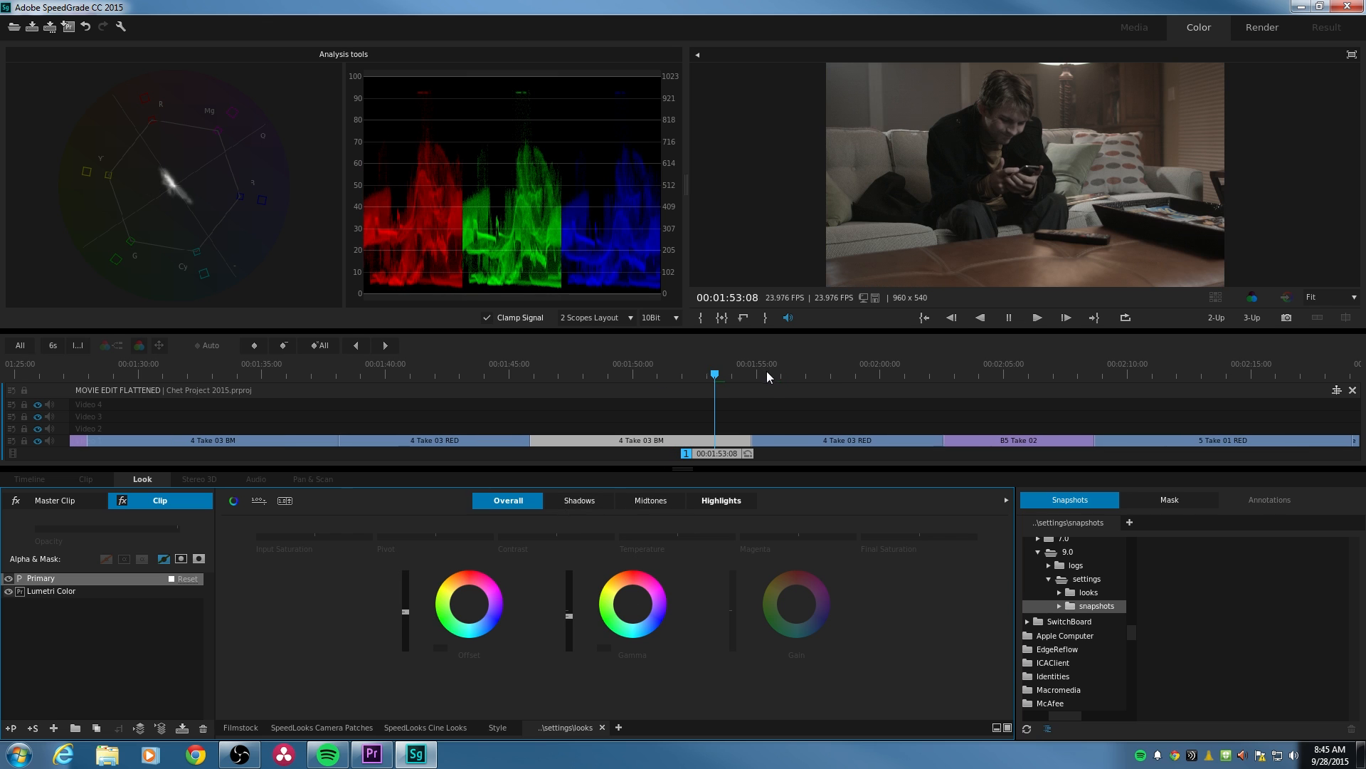
{"action": "key", "text": "space"}
{"action": "left_click_drag", "start_coordinate": [716, 374], "coordinate": [738, 373]}
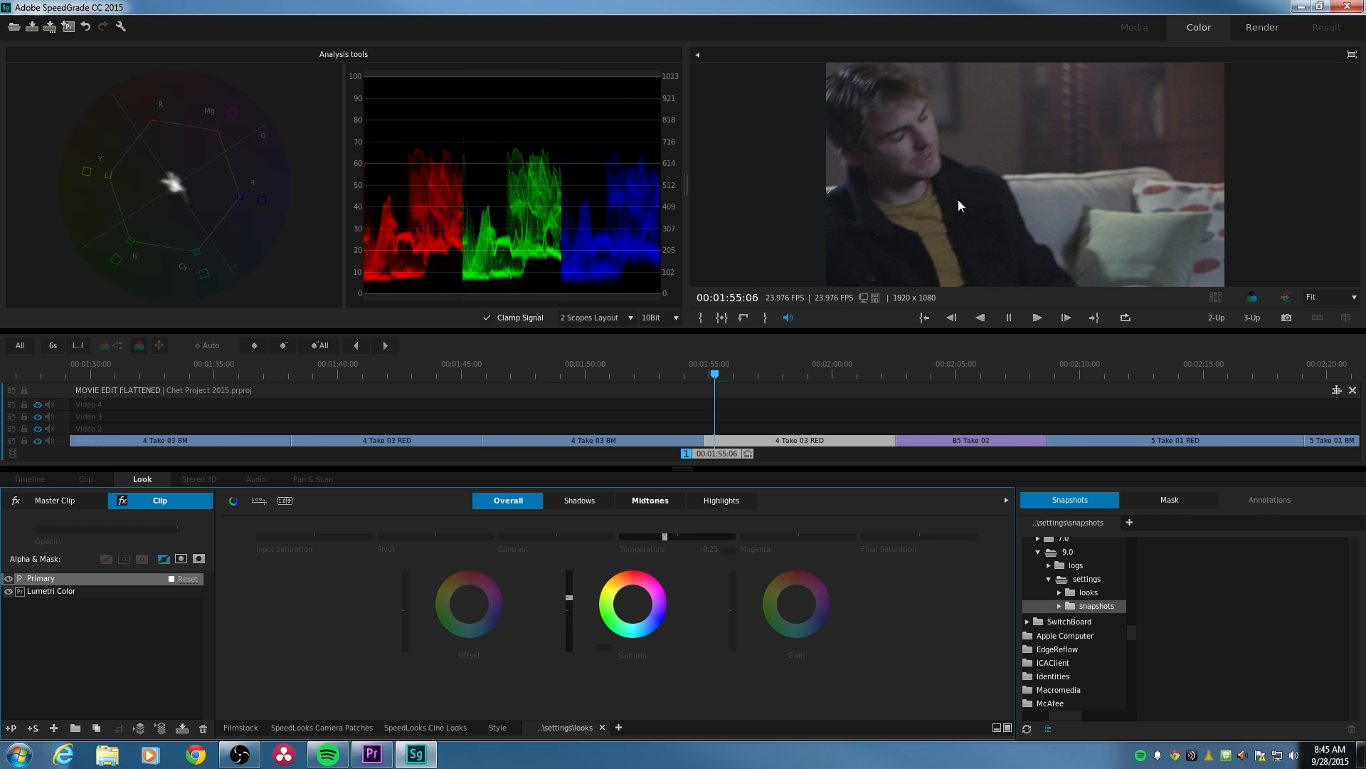
{"action": "left_click", "coordinate": [690, 368]}
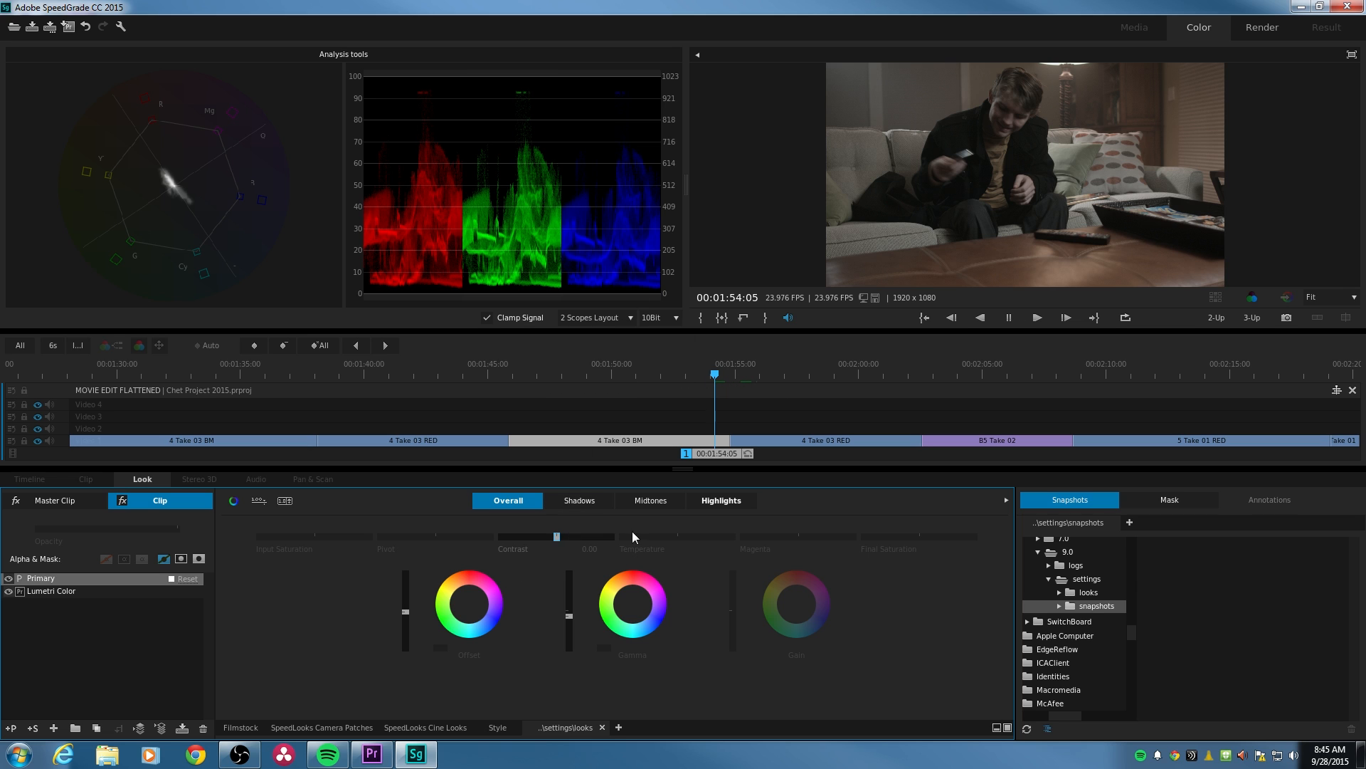
- Lower the overall Temperature to -0.13 on the 4 Take 03 BM clip and review its cut to the RED clip
{"action": "left_click_drag", "start_coordinate": [676, 537], "coordinate": [673, 538]}
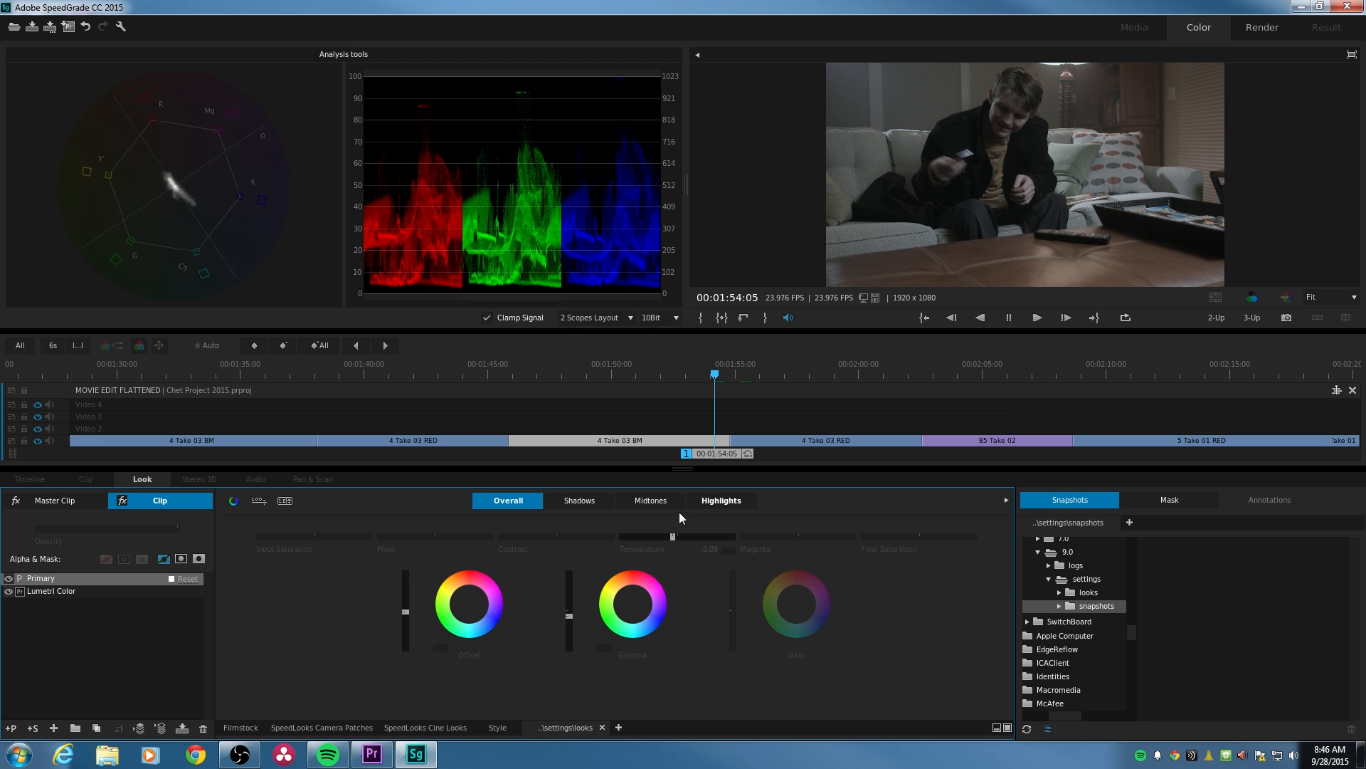
{"action": "left_click_drag", "start_coordinate": [674, 538], "coordinate": [669, 537]}
{"action": "left_click", "coordinate": [698, 370]}
{"action": "key", "text": "space"}
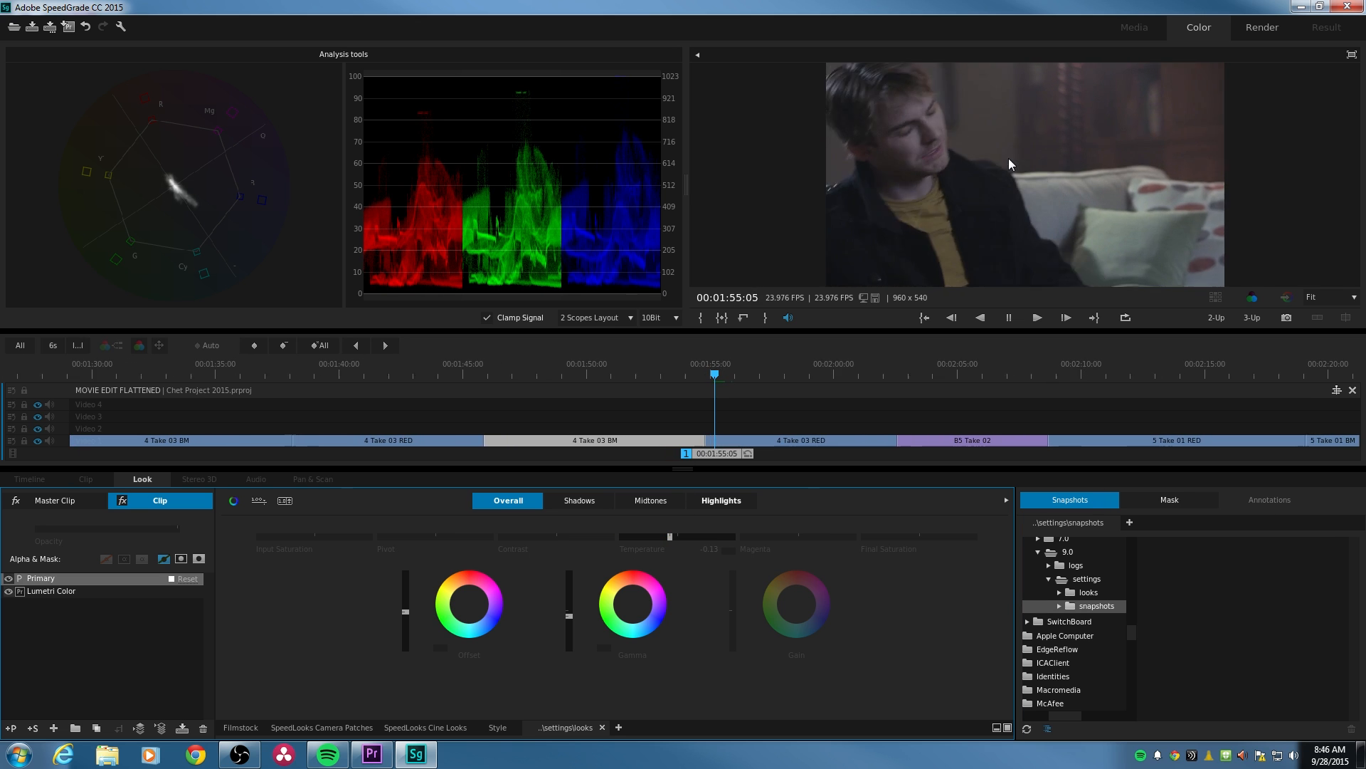
{"action": "left_click", "coordinate": [703, 373]}
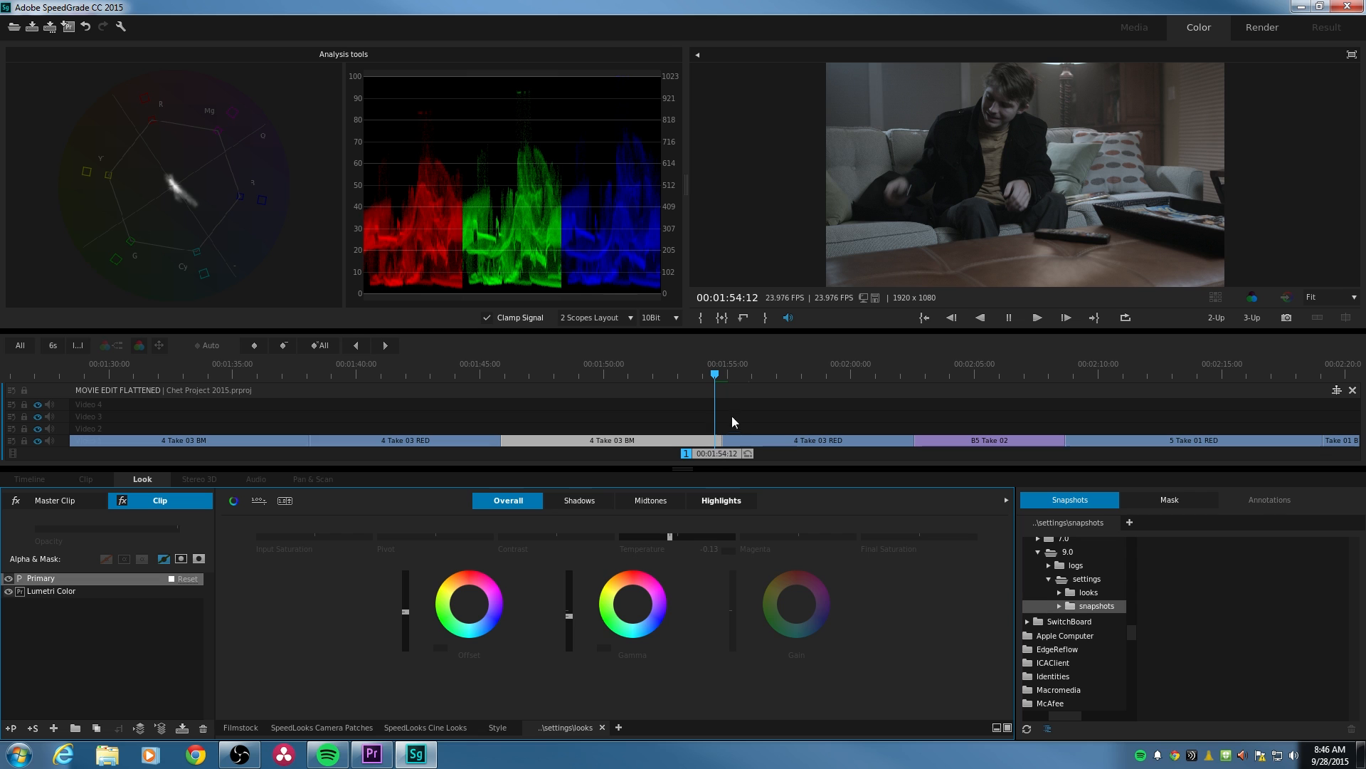
{"action": "left_click_drag", "start_coordinate": [714, 378], "coordinate": [703, 376]}
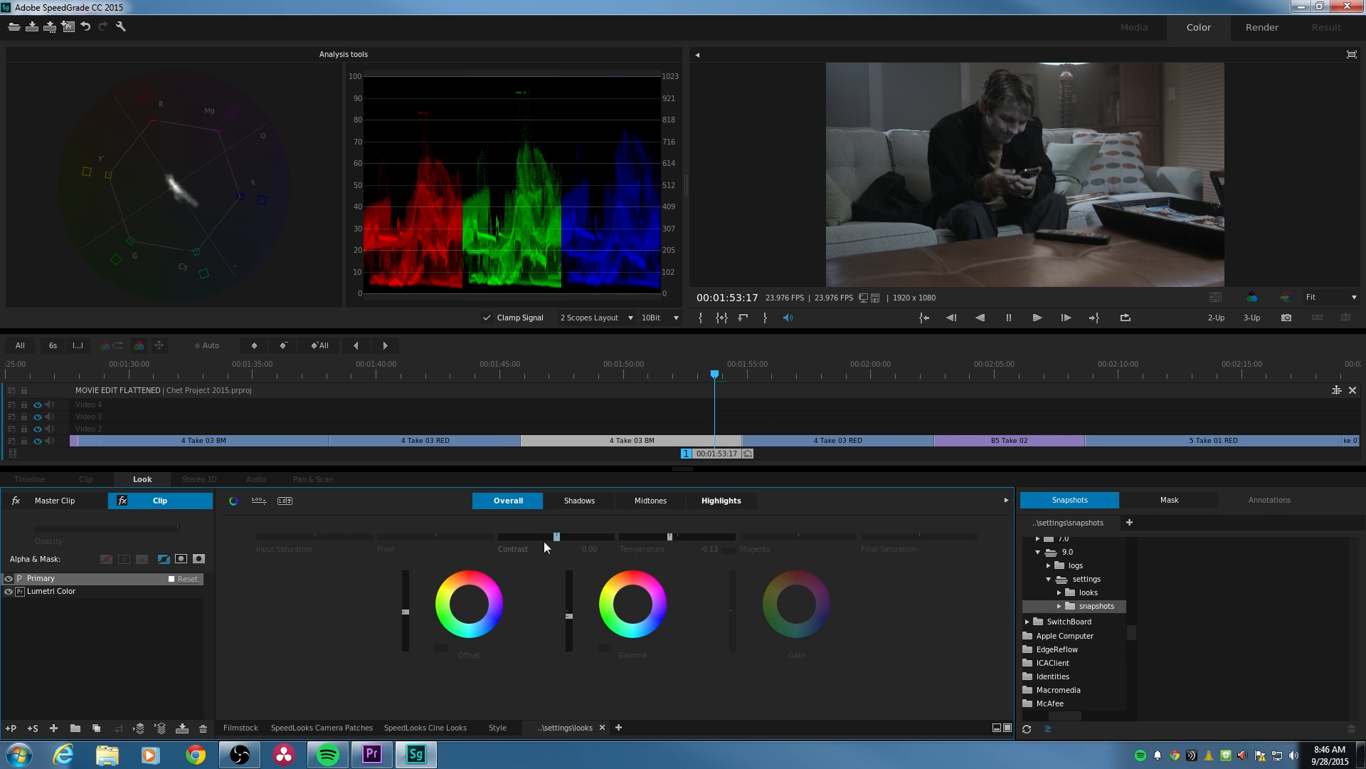
- Set the overall Contrast to 0.15 and the Pivot to 0.36 on the 4 Take 03 BM clip
{"action": "left_click", "coordinate": [558, 536]}
{"action": "left_click_drag", "start_coordinate": [556, 536], "coordinate": [564, 536]}
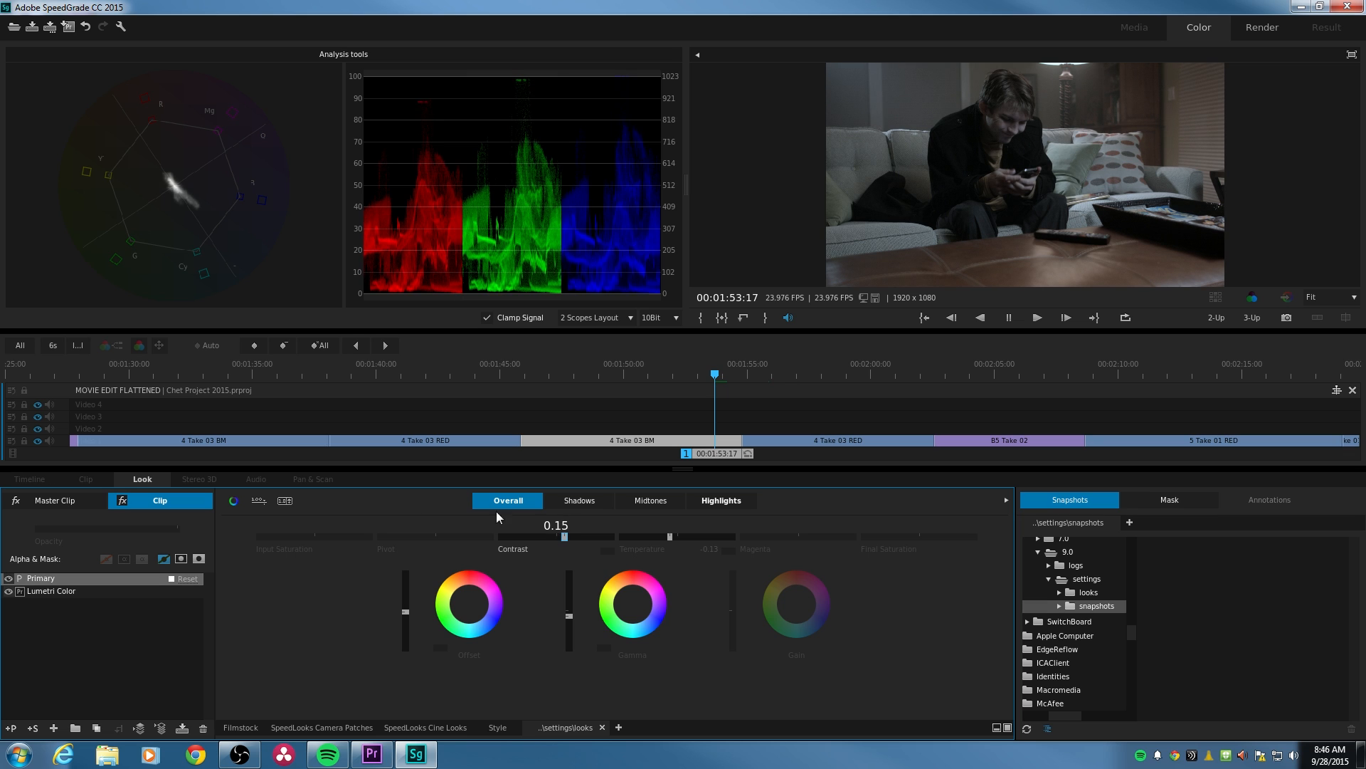
{"action": "mouse_move", "coordinate": [439, 535]}
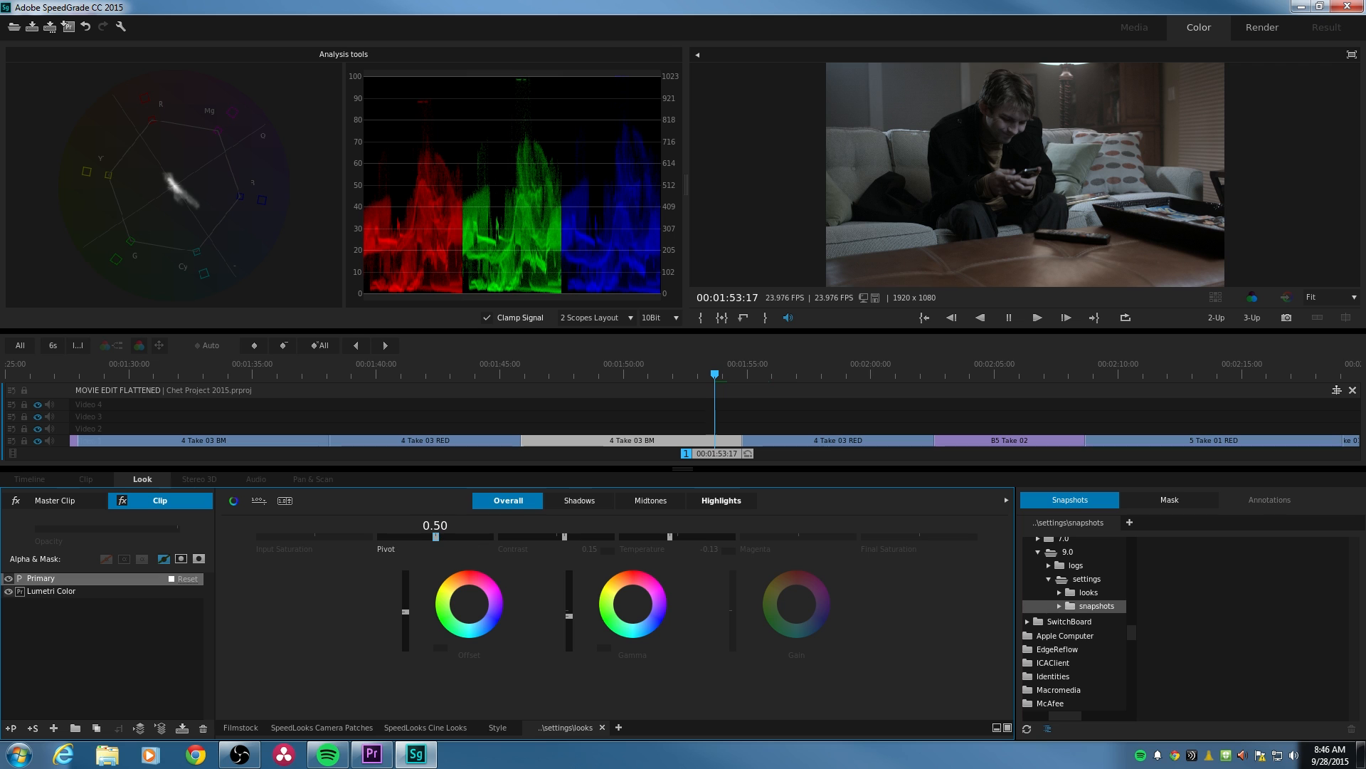
{"action": "left_click_drag", "start_coordinate": [435, 536], "coordinate": [419, 536]}
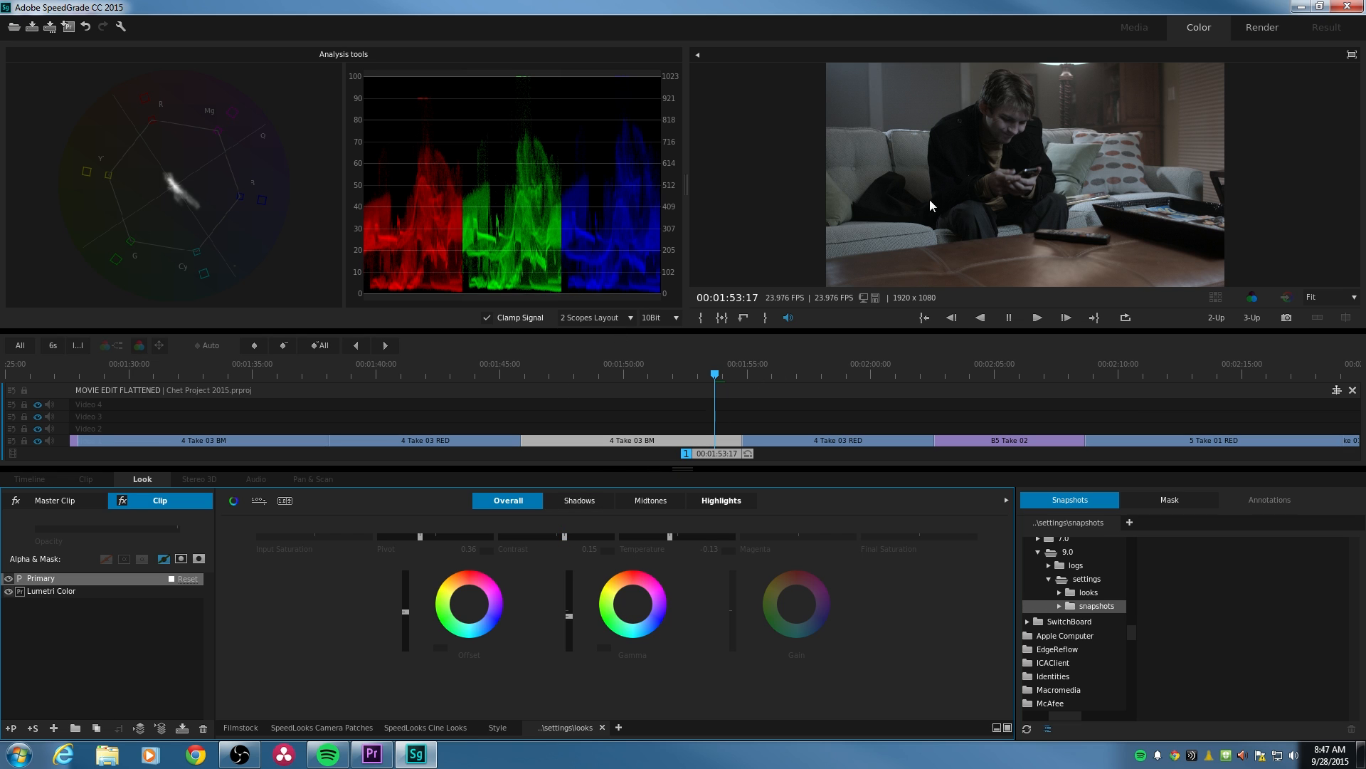
- Play on to the 4 Take 03 RED clip, set its overall Contrast to 0.05 and lower its Pivot slightly
{"action": "key", "text": "space"}
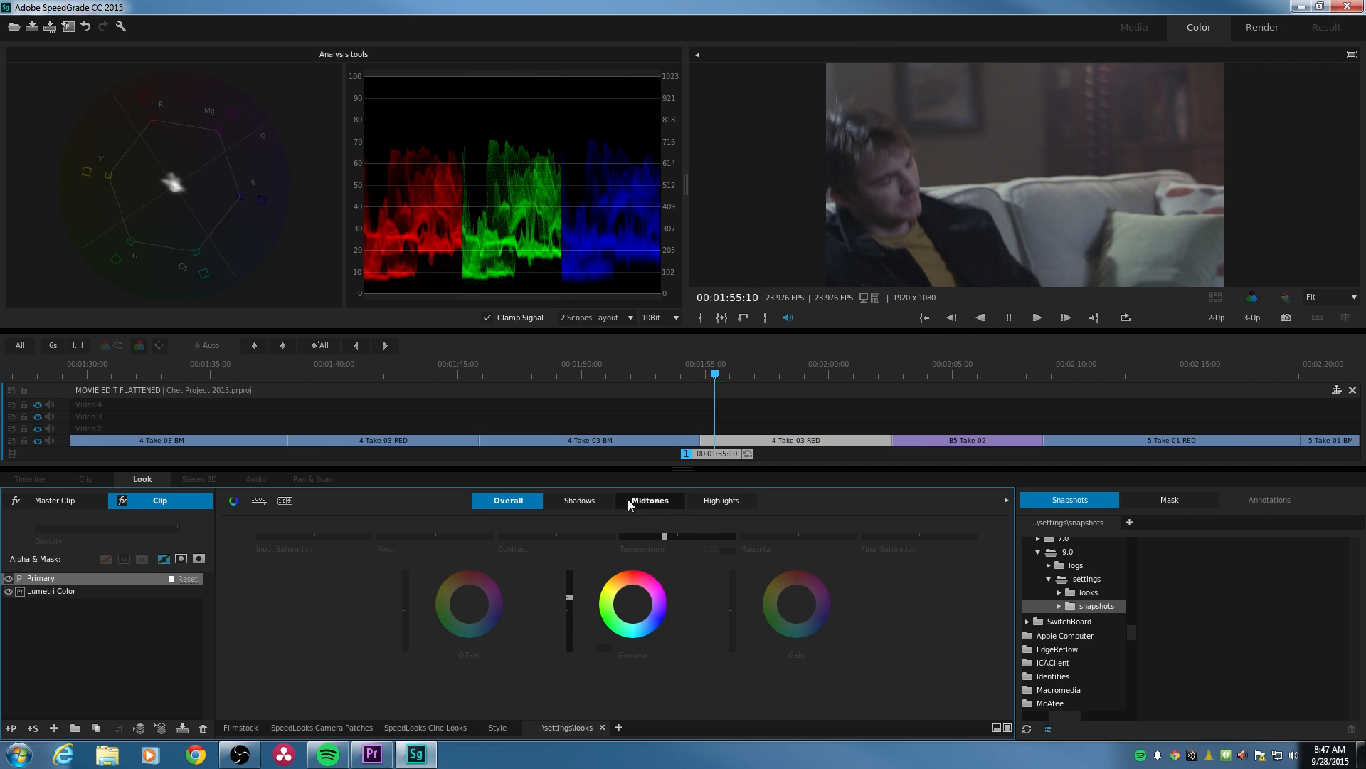
{"action": "left_click", "coordinate": [556, 537]}
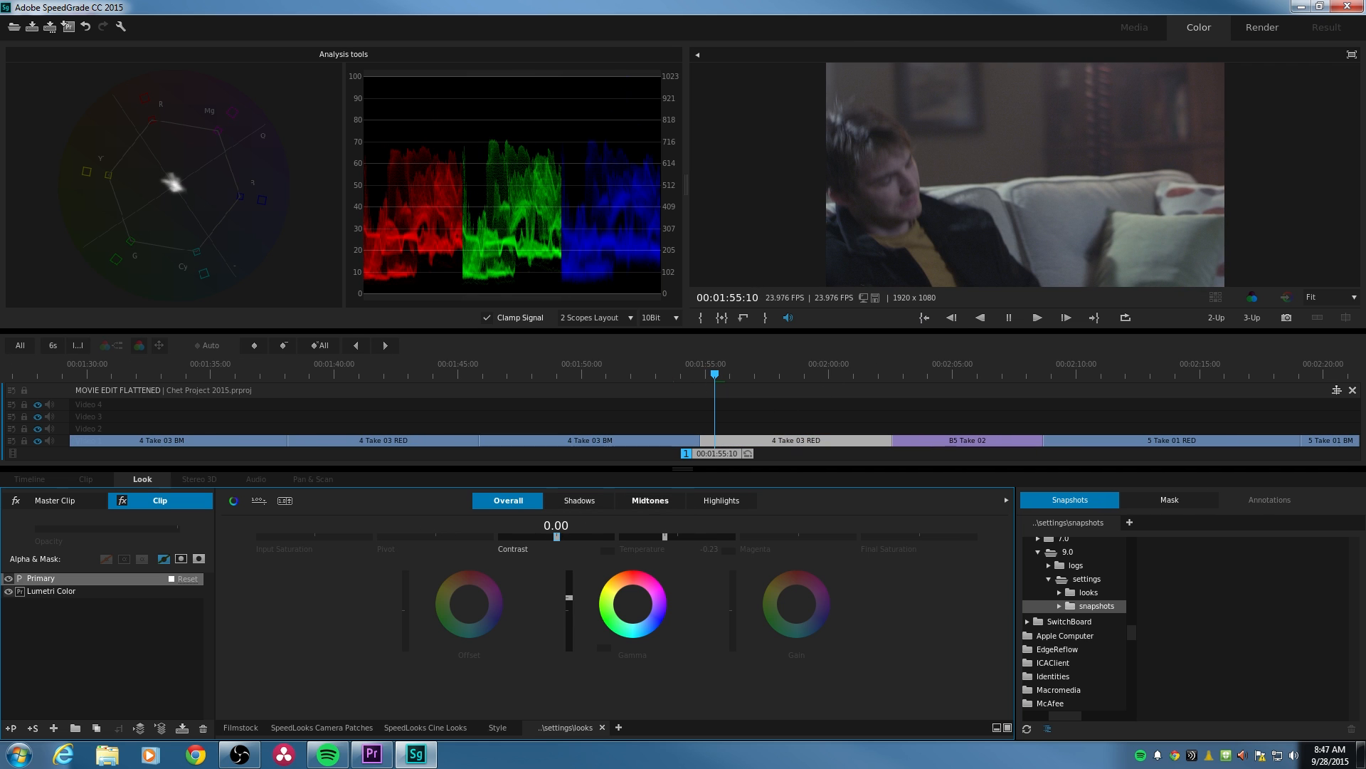
{"action": "left_click_drag", "start_coordinate": [557, 537], "coordinate": [559, 538]}
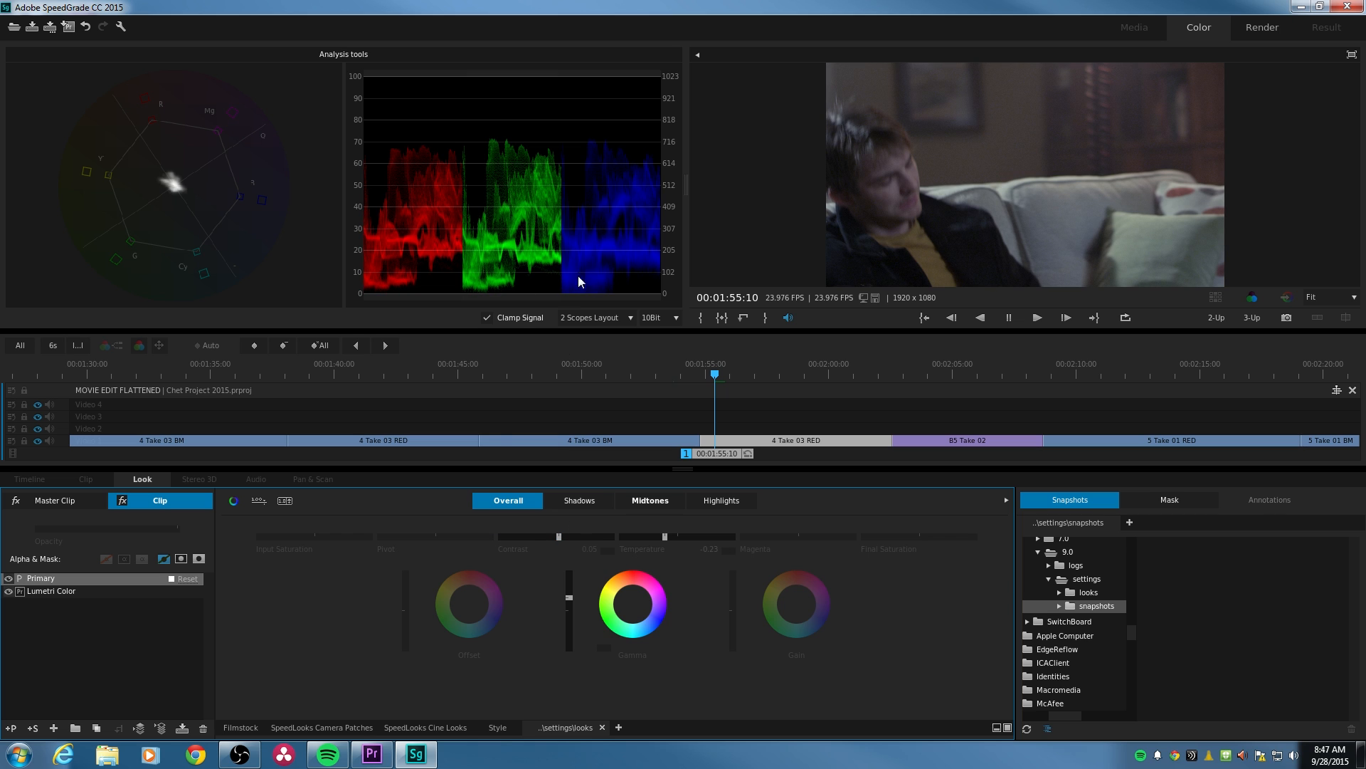
{"action": "left_click", "coordinate": [437, 537]}
{"action": "left_click_drag", "start_coordinate": [436, 536], "coordinate": [422, 537]}
- Try lowering the Shadows Temperature on the 4 Take 03 RED clip
{"action": "left_click", "coordinate": [597, 501]}
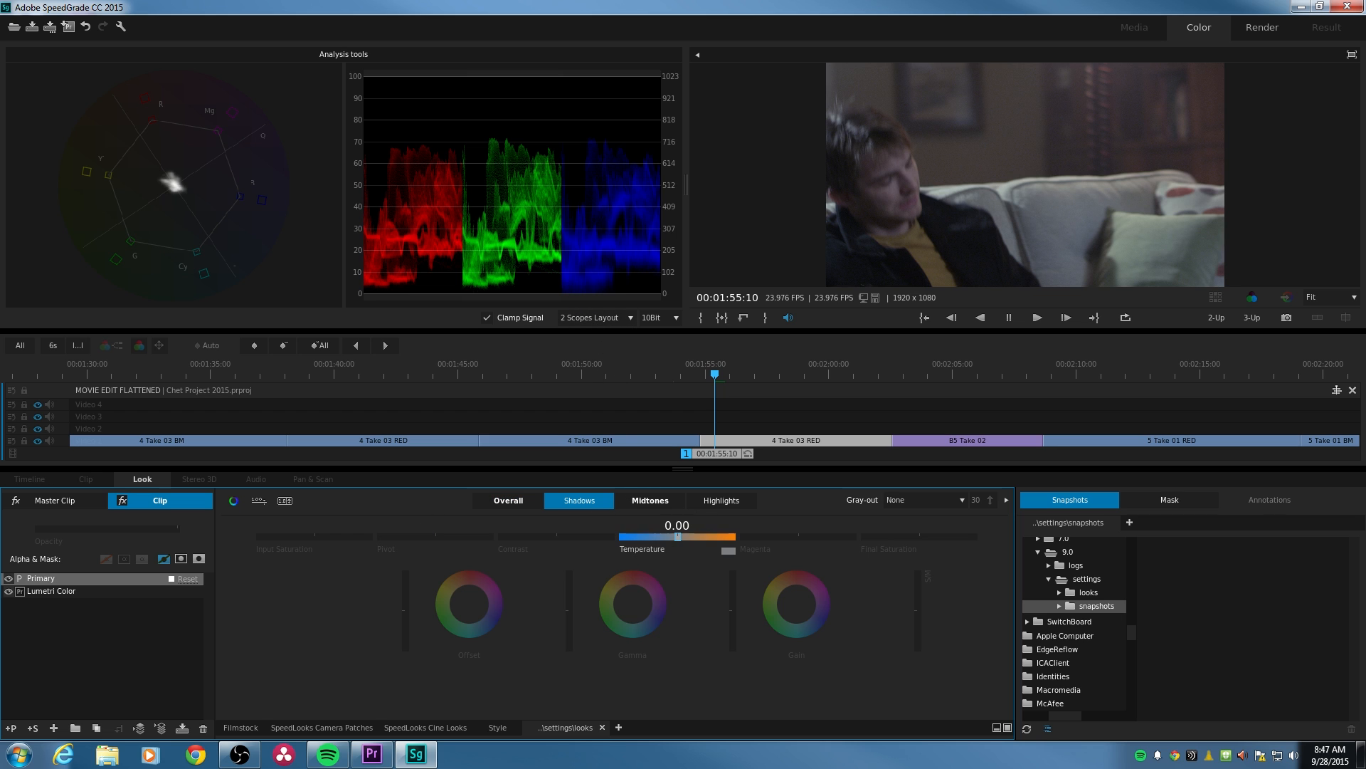
{"action": "left_click", "coordinate": [680, 537]}
{"action": "left_click_drag", "start_coordinate": [676, 536], "coordinate": [665, 536]}
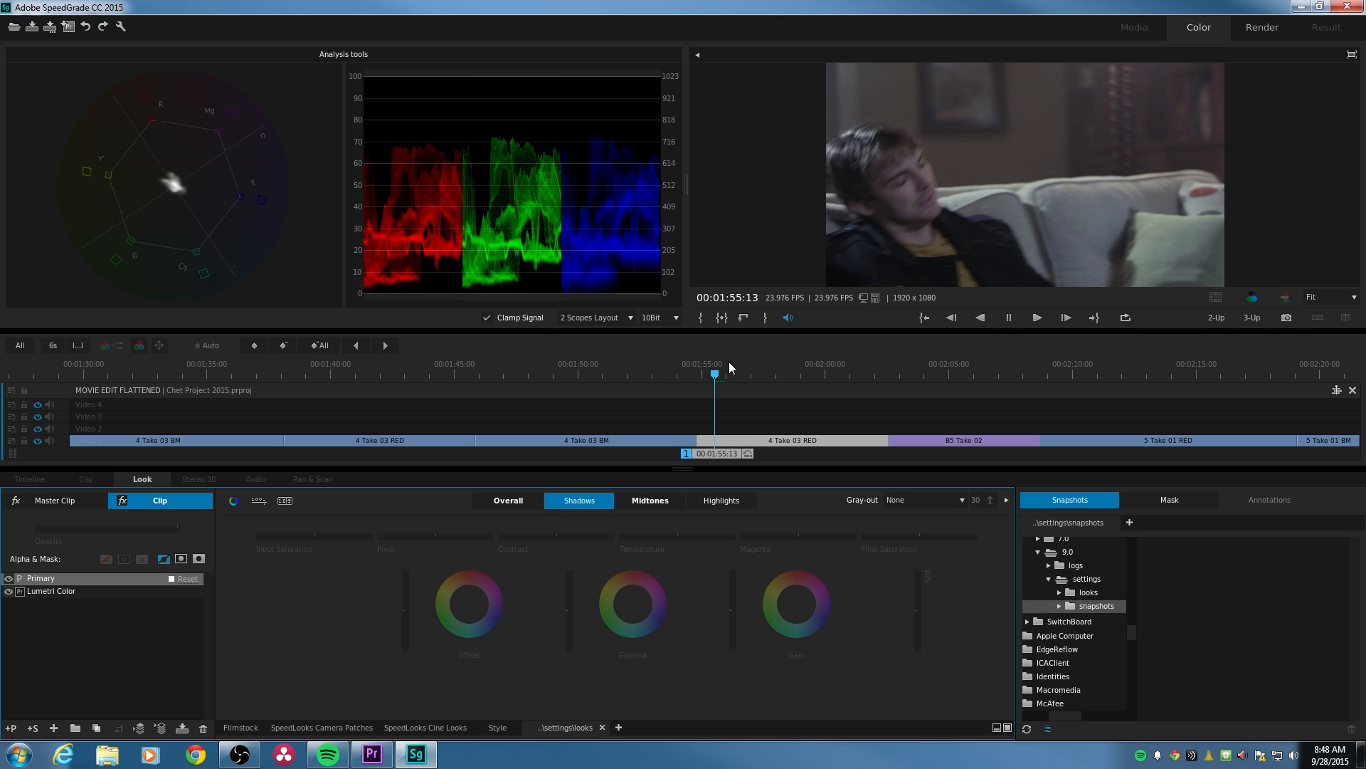
- Move the playhead past the B5 Take 02 clip to the 5 Take 01 BM clip at 00:02:25:18
{"action": "left_click_drag", "start_coordinate": [715, 375], "coordinate": [673, 377]}
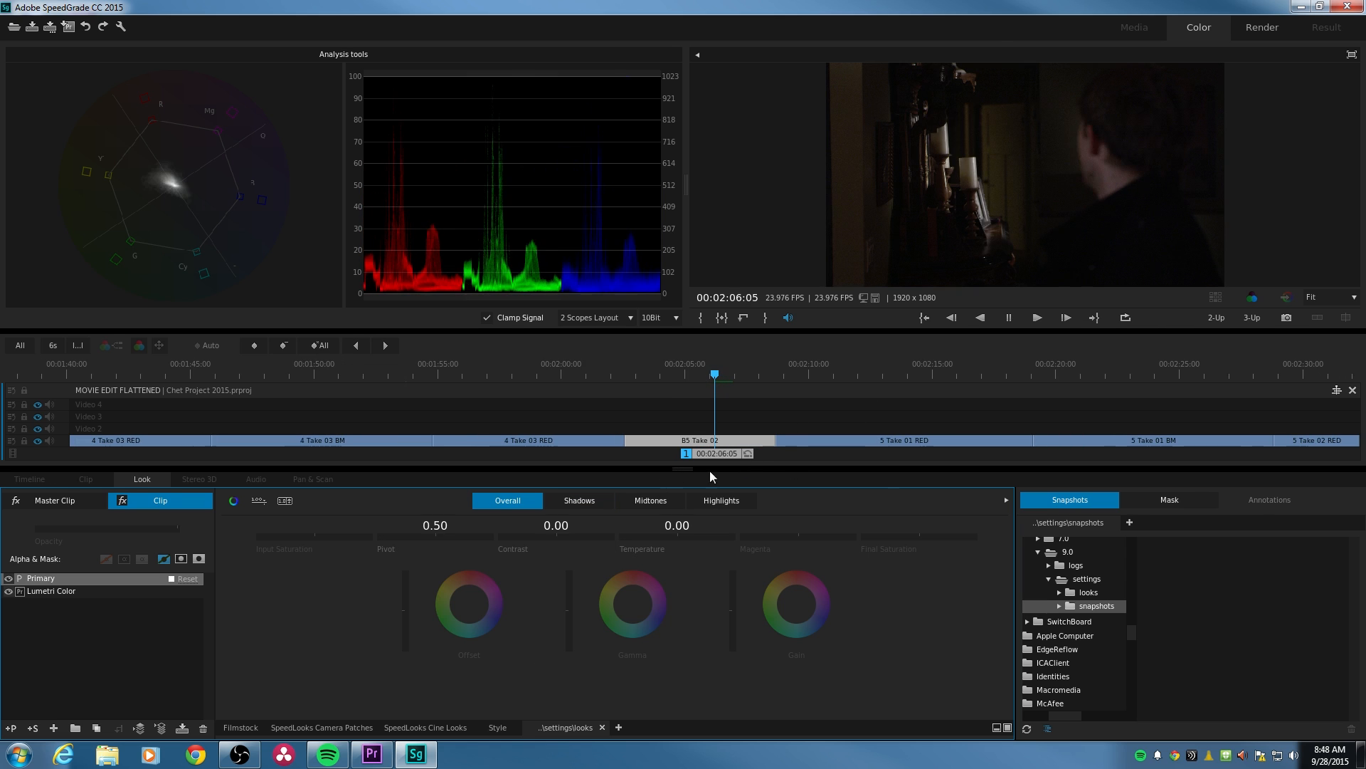
{"action": "left_click", "coordinate": [785, 374]}
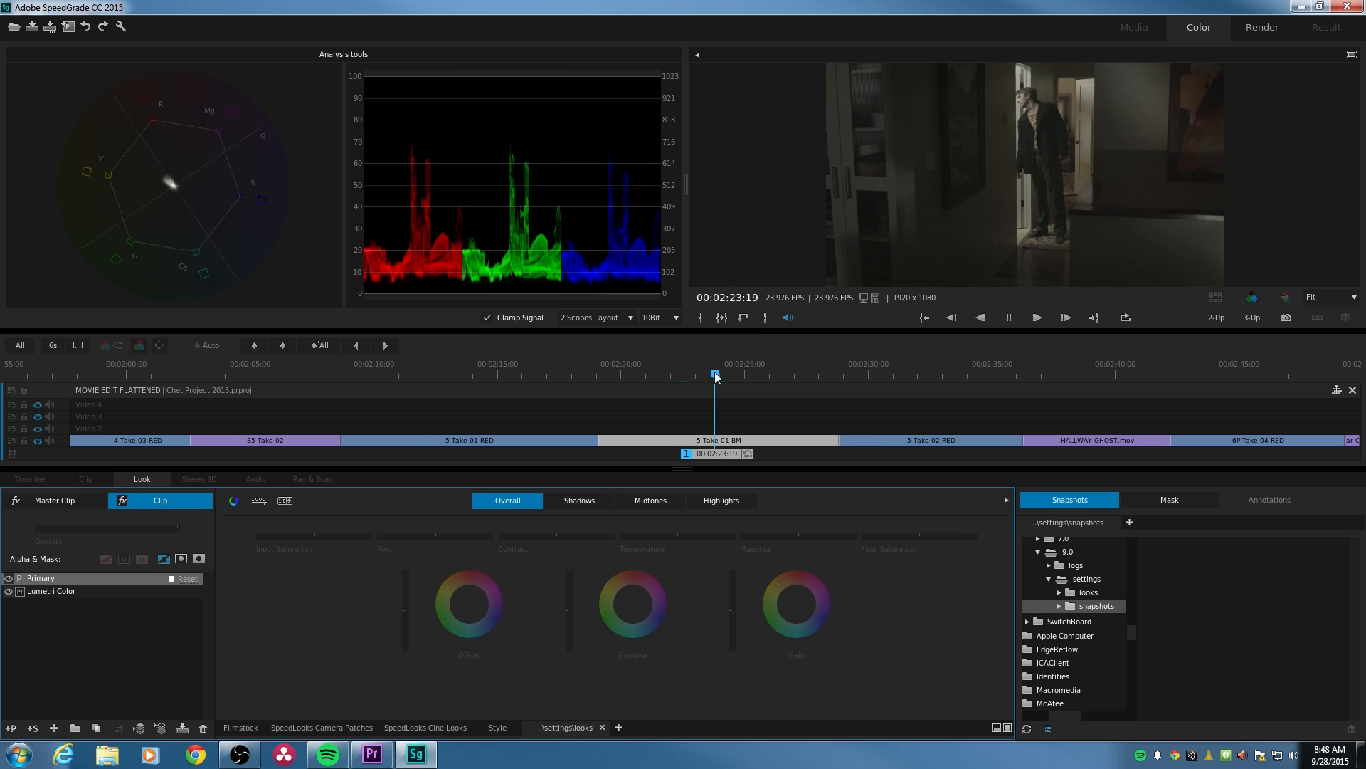
{"action": "left_click_drag", "start_coordinate": [716, 375], "coordinate": [713, 375]}
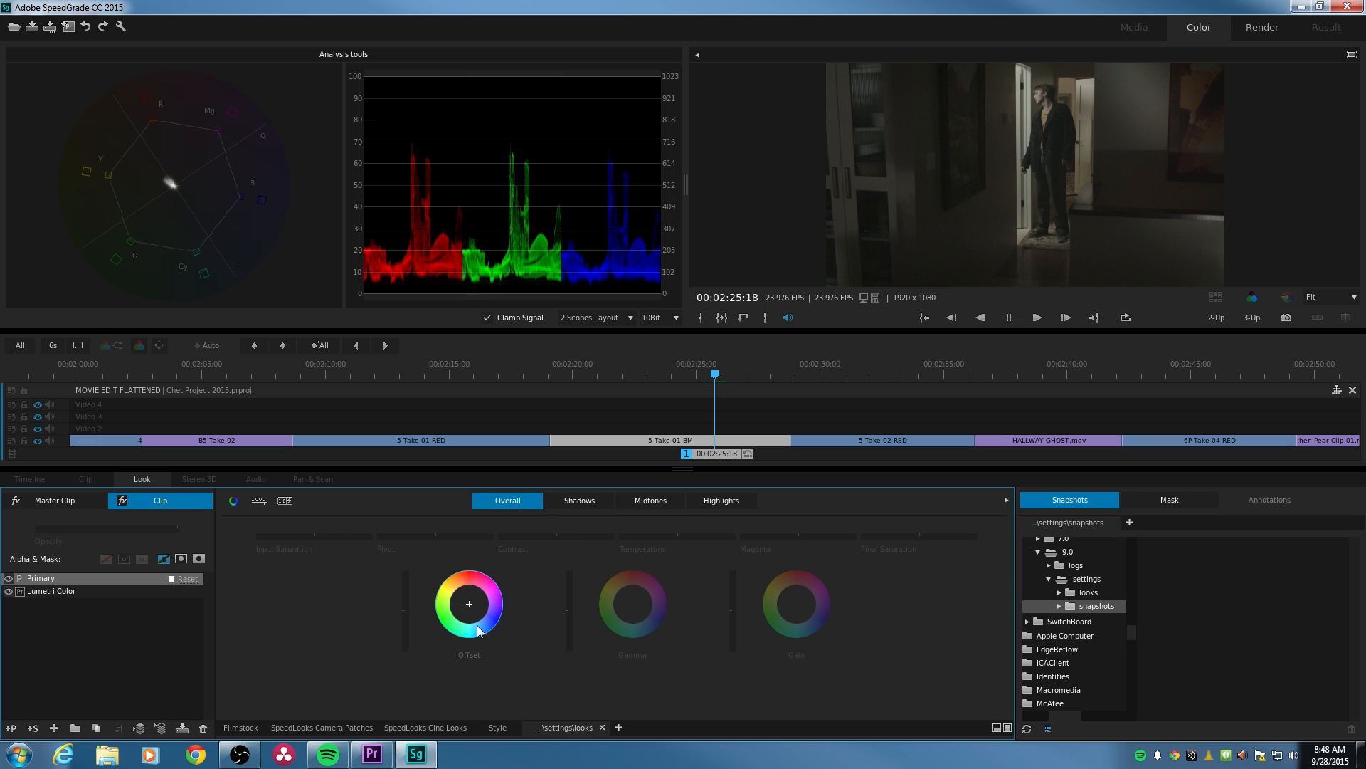
- Raise the overall Offset slightly on the 5 Take 01 BM clip and set its overall Temperature to -0.04
{"action": "left_click_drag", "start_coordinate": [404, 612], "coordinate": [404, 606]}
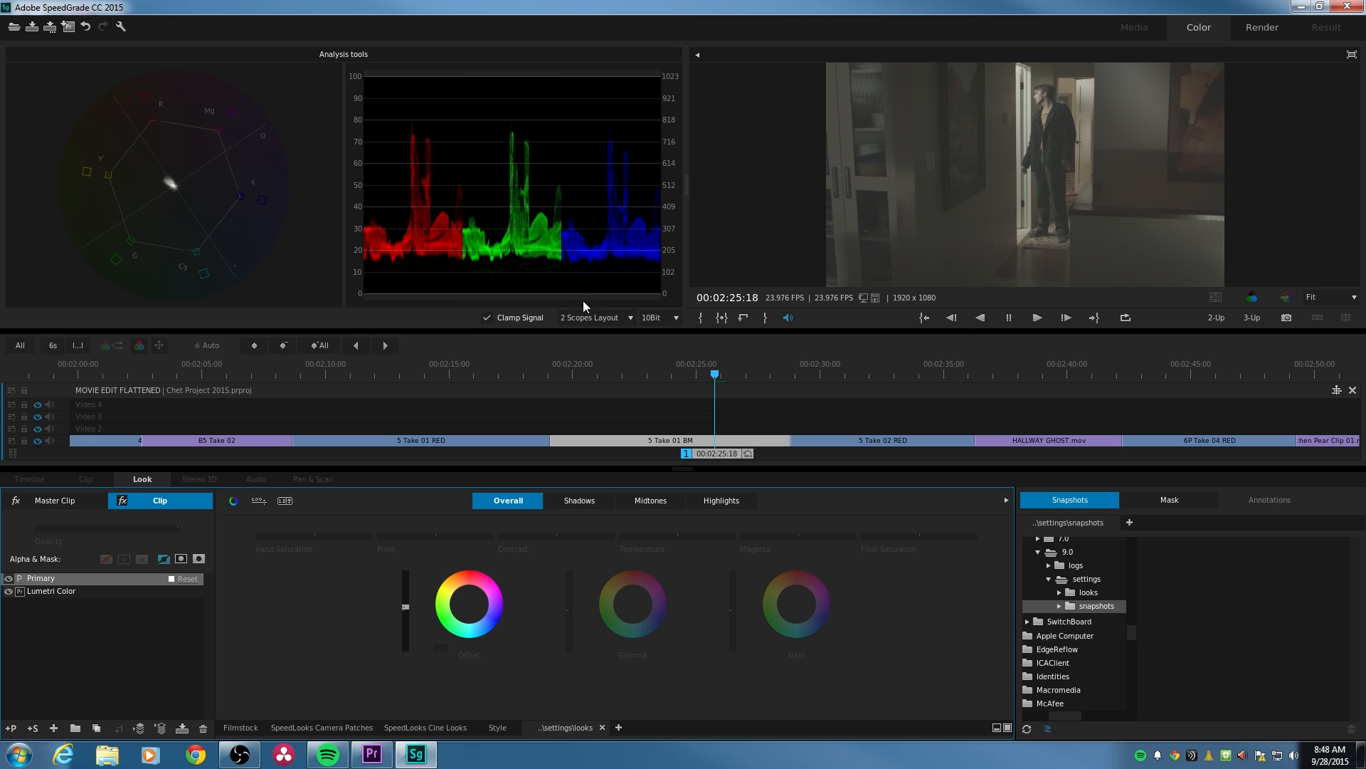
{"action": "left_click_drag", "start_coordinate": [677, 538], "coordinate": [676, 538]}
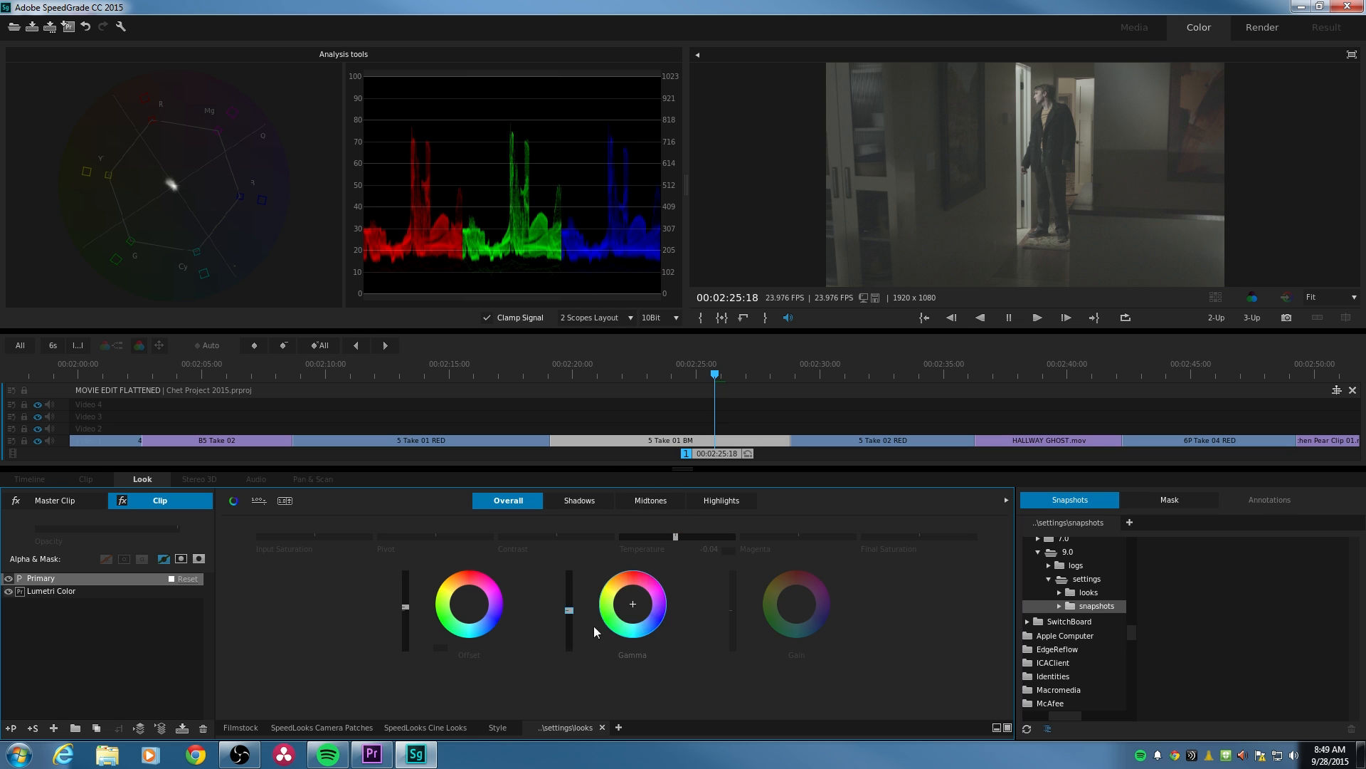
{"action": "left_click", "coordinate": [583, 505]}
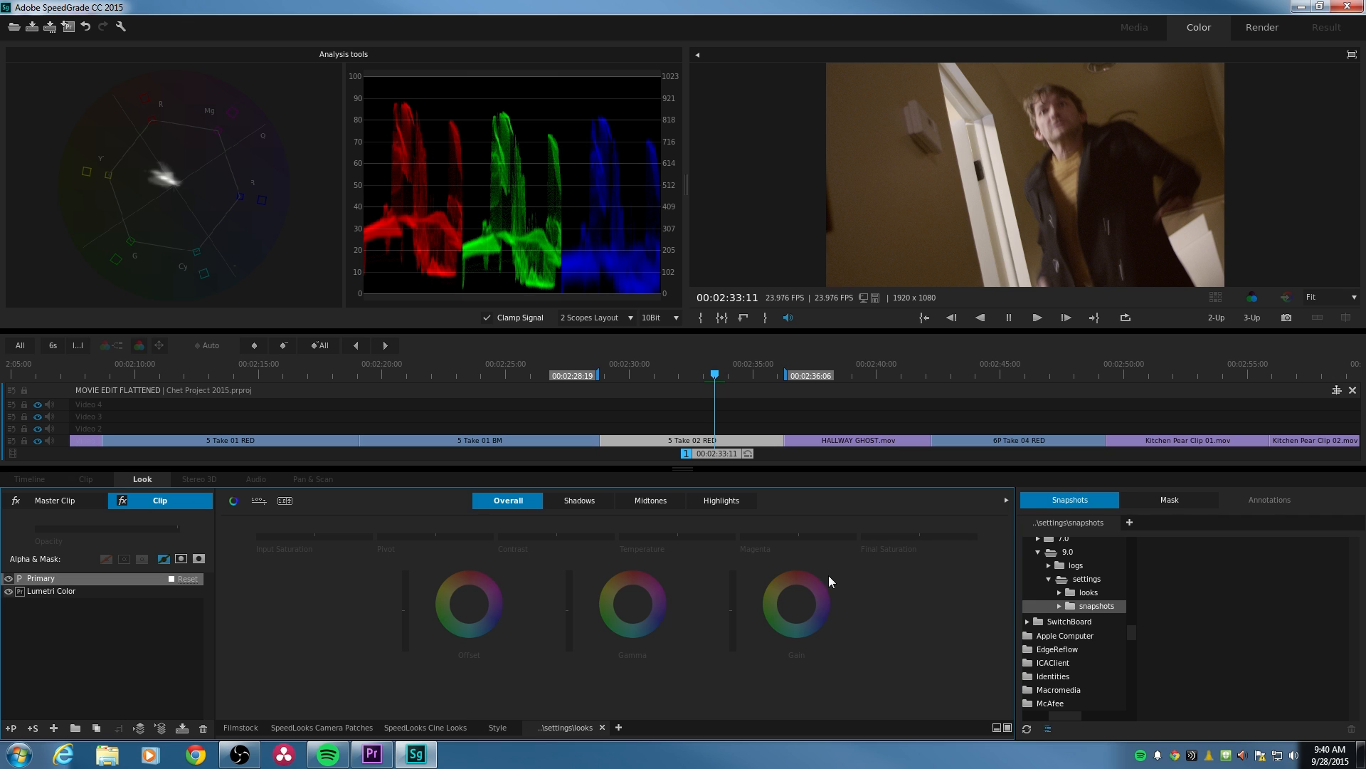
- Add an RGBCurves layer above the Primary layer on the 5 Take 02 RED clip
{"action": "left_click", "coordinate": [55, 726]}
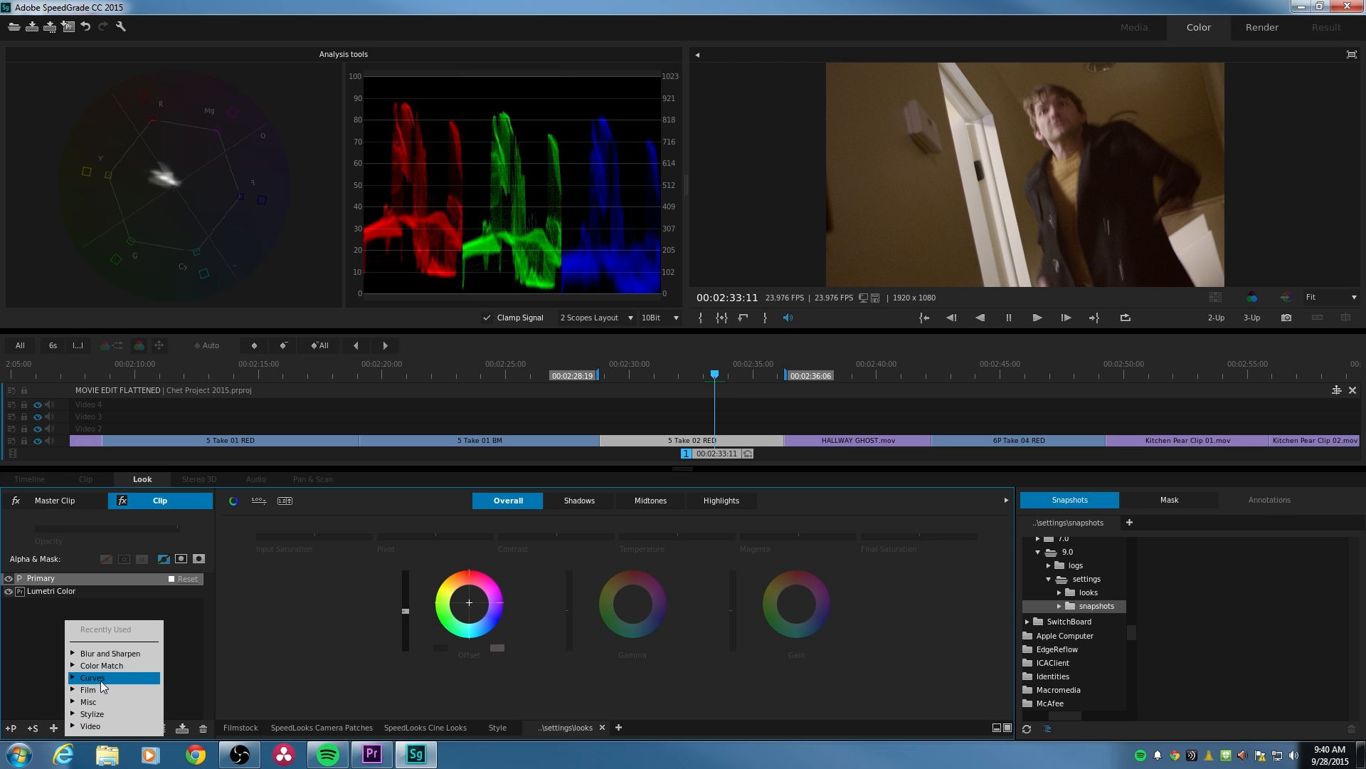
{"action": "left_click", "coordinate": [91, 680]}
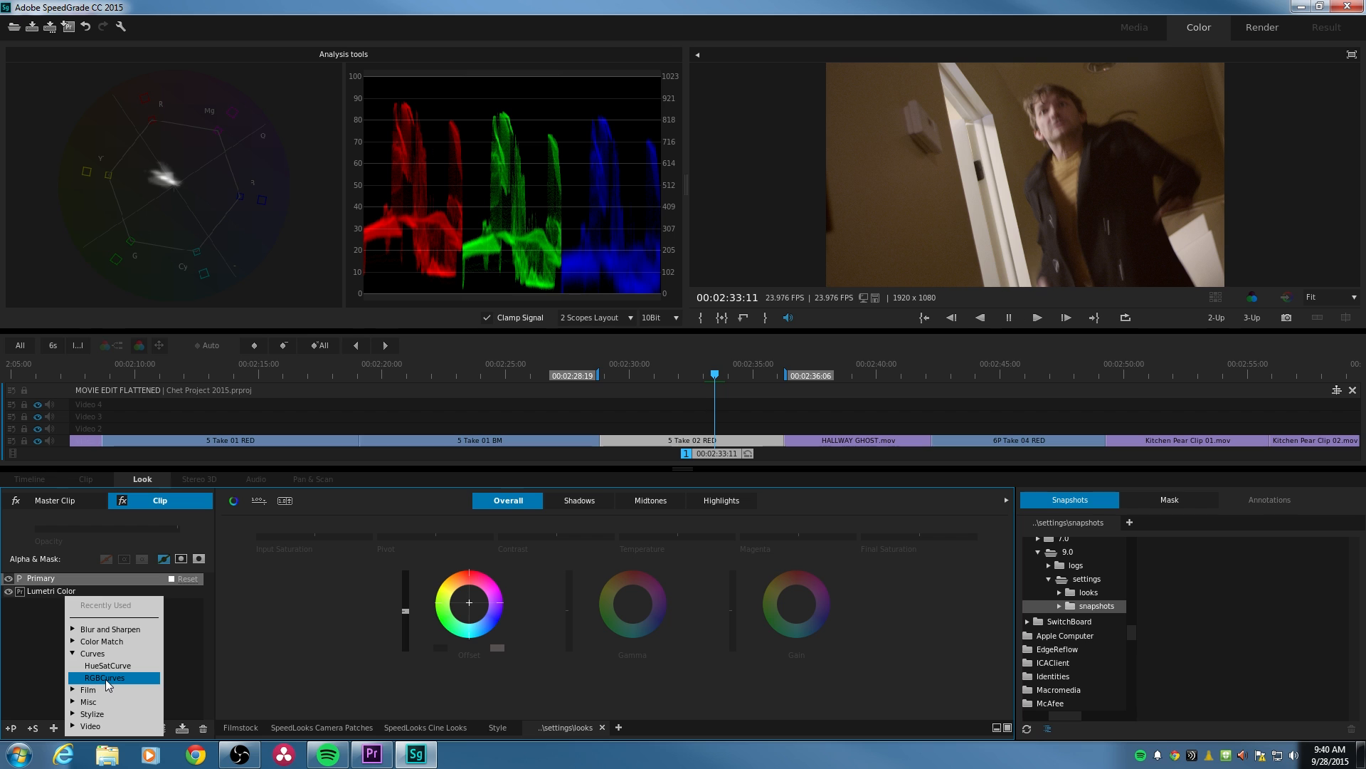
{"action": "left_click", "coordinate": [105, 679]}
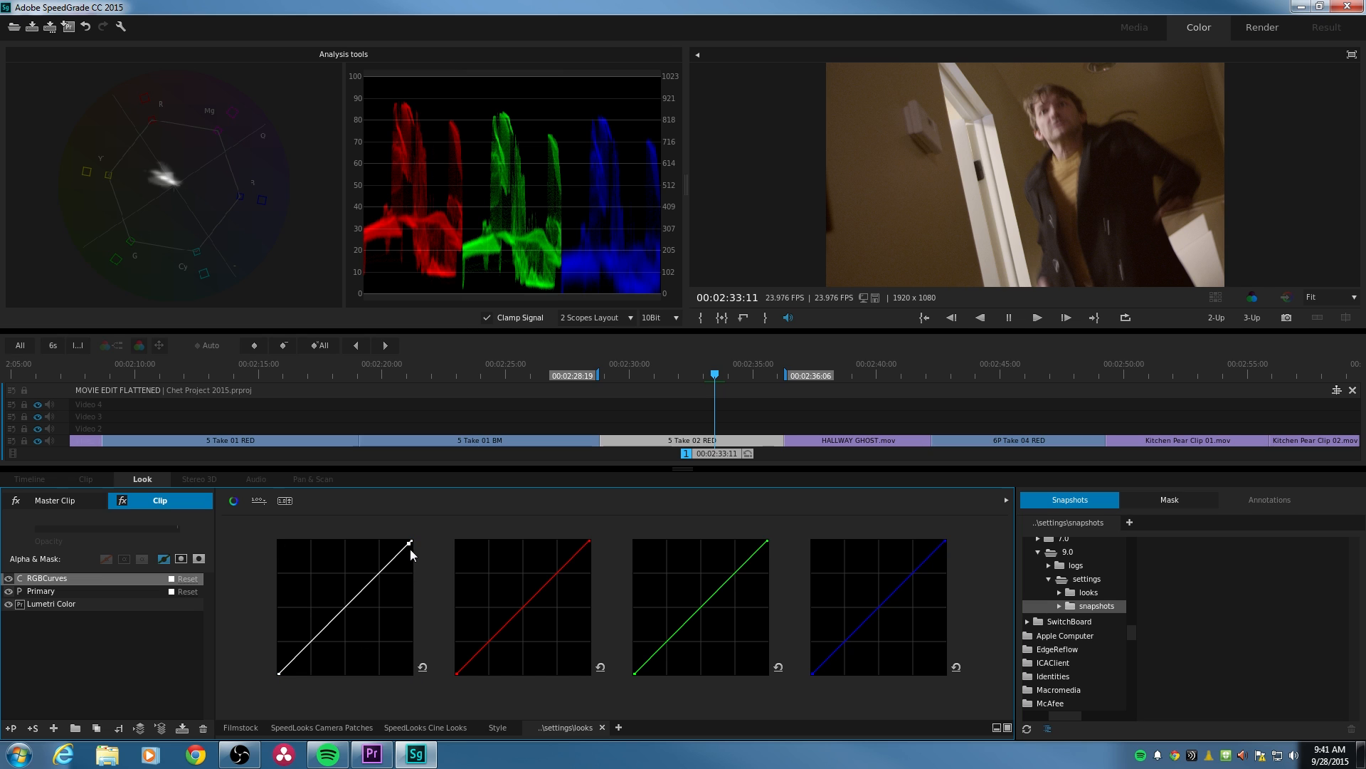
- Try lowering the master curve's white point and bending its shadows and highlights, restoring the straight line after each adjustment
{"action": "left_click_drag", "start_coordinate": [410, 548], "coordinate": [417, 580]}
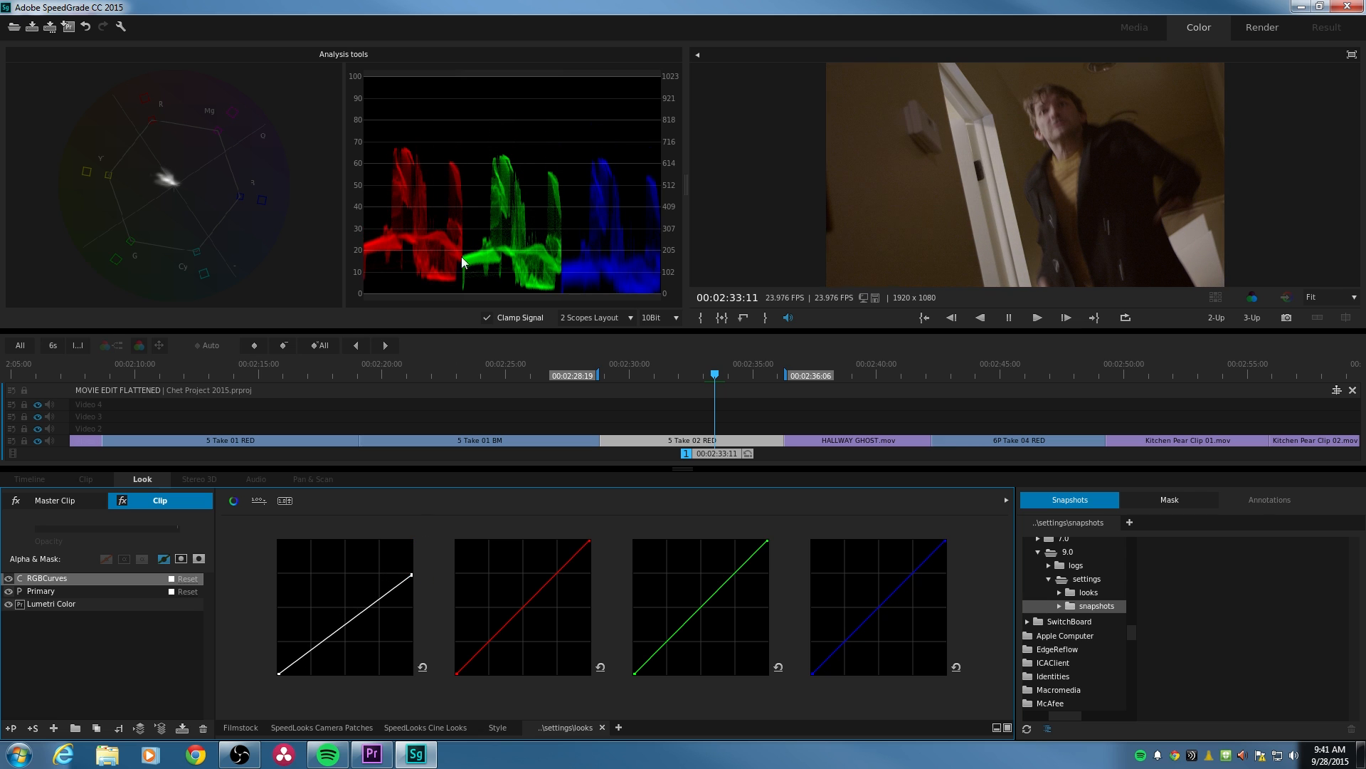
{"action": "left_click", "coordinate": [423, 667]}
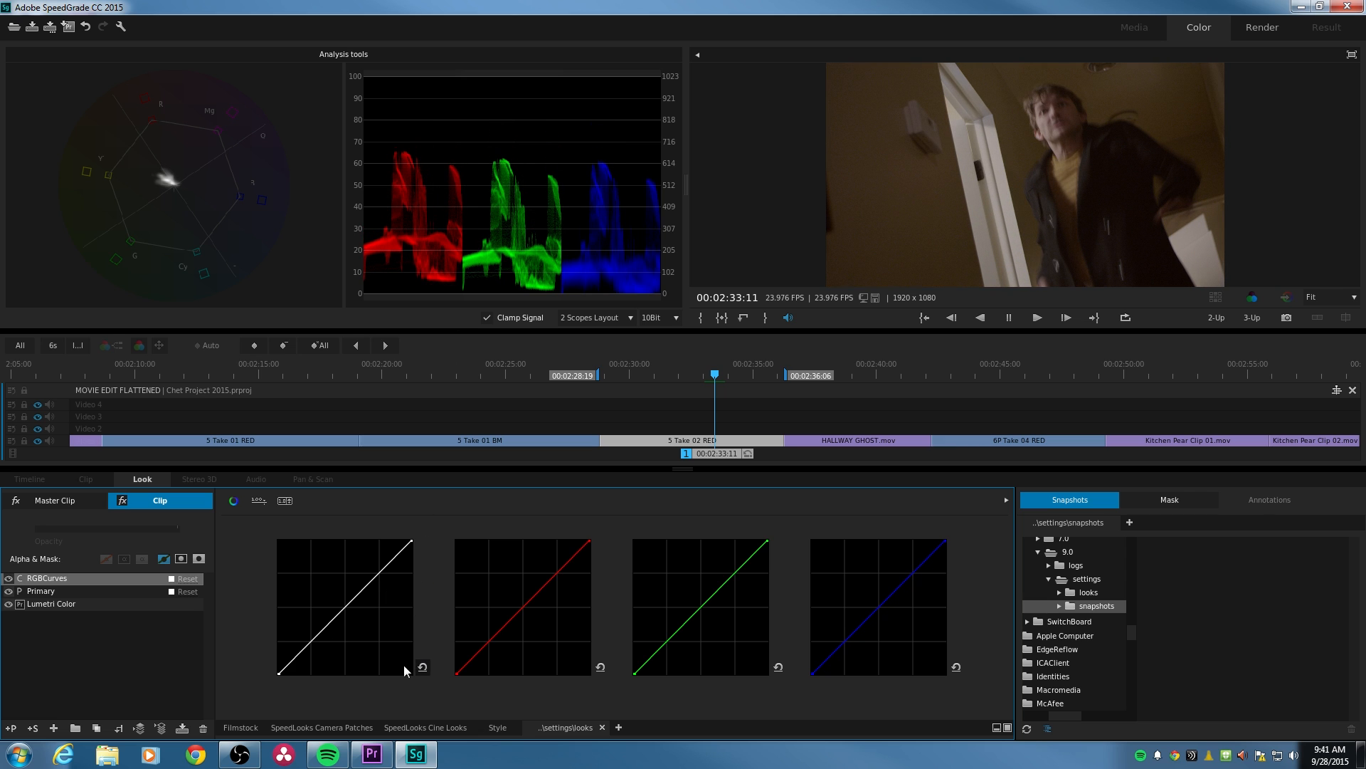
{"action": "left_click", "coordinate": [286, 669]}
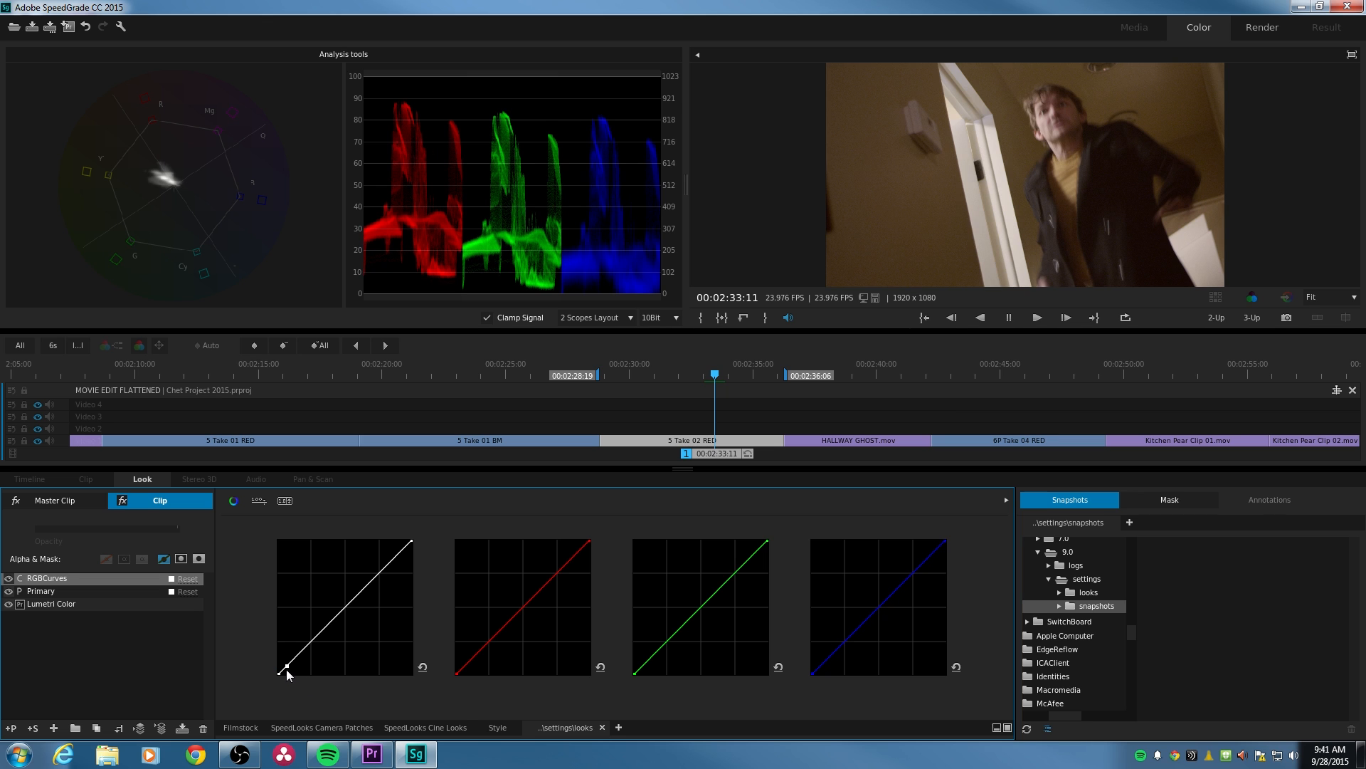
{"action": "left_click_drag", "start_coordinate": [285, 669], "coordinate": [306, 662]}
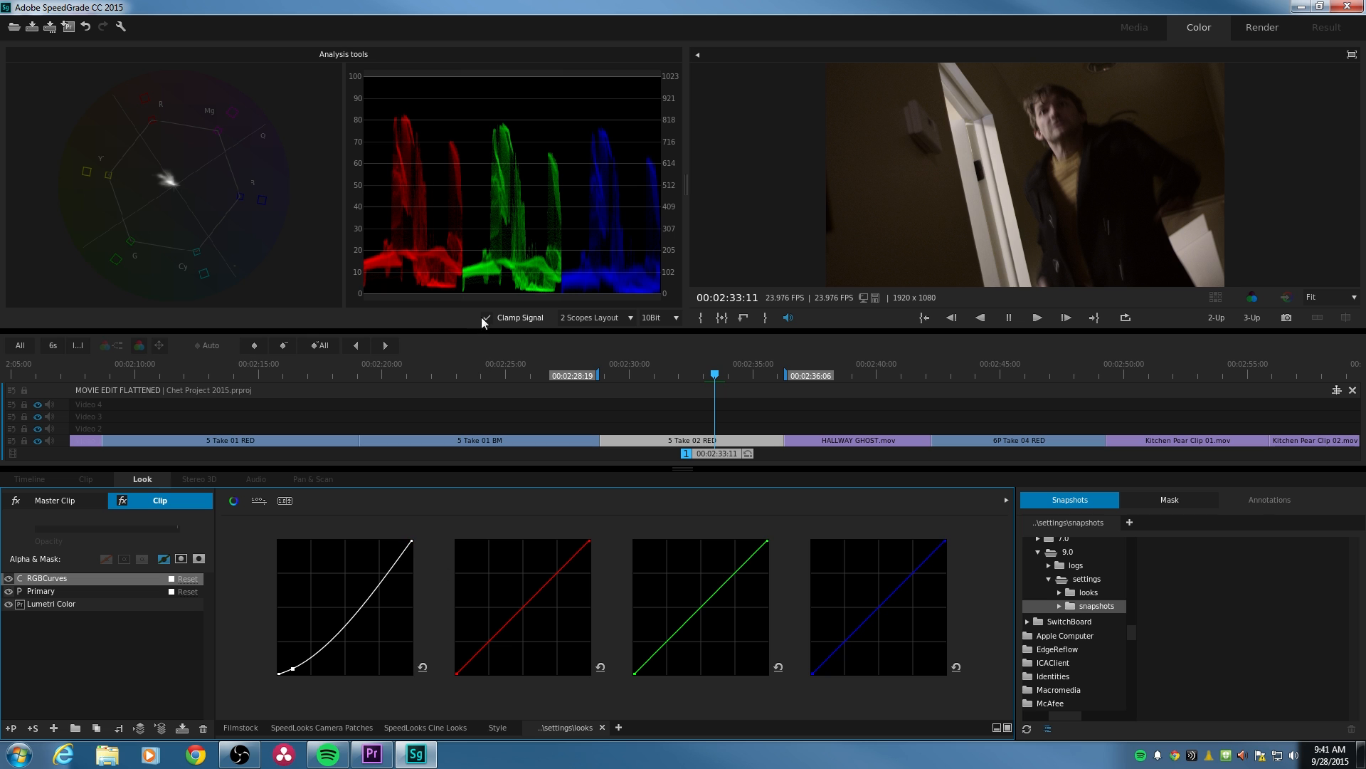
{"action": "left_click_drag", "start_coordinate": [365, 589], "coordinate": [354, 600]}
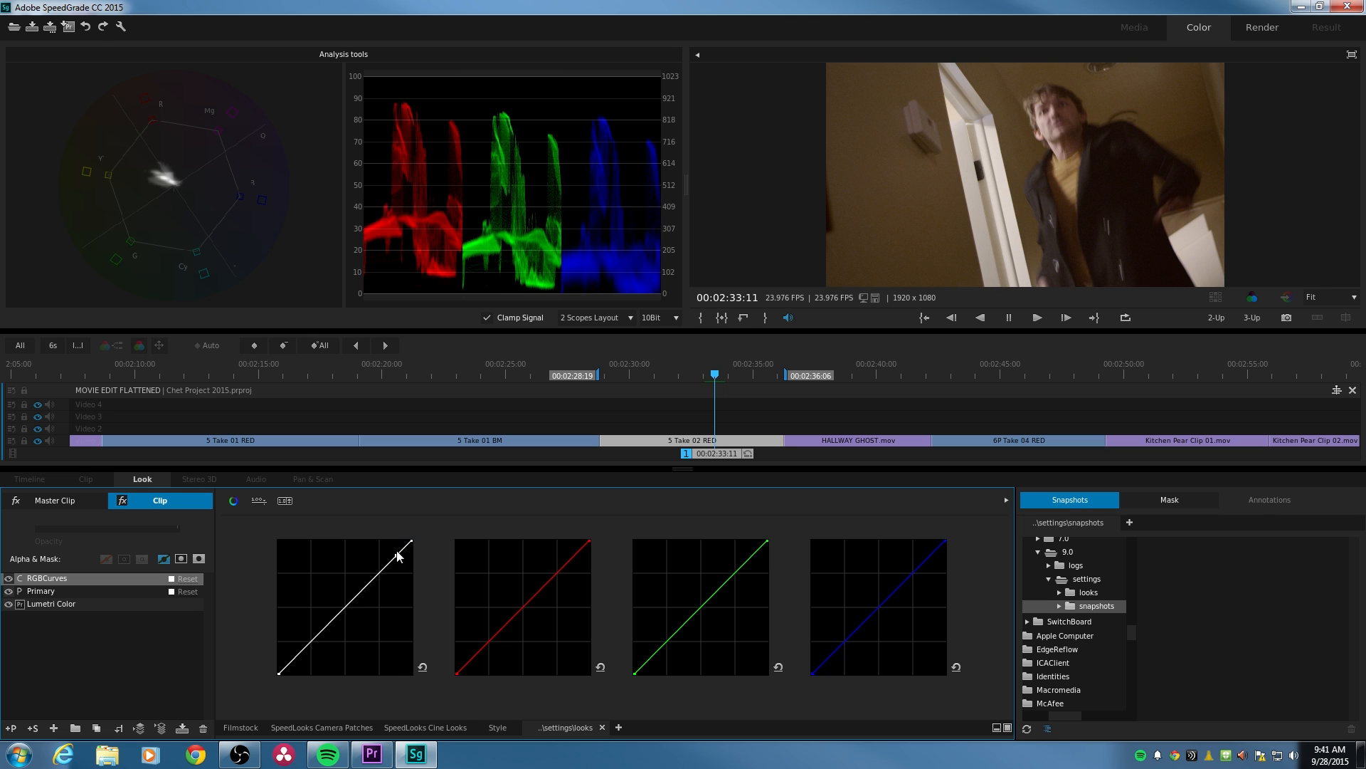
{"action": "left_click_drag", "start_coordinate": [397, 554], "coordinate": [382, 548]}
{"action": "key", "text": "ctrl+z"}
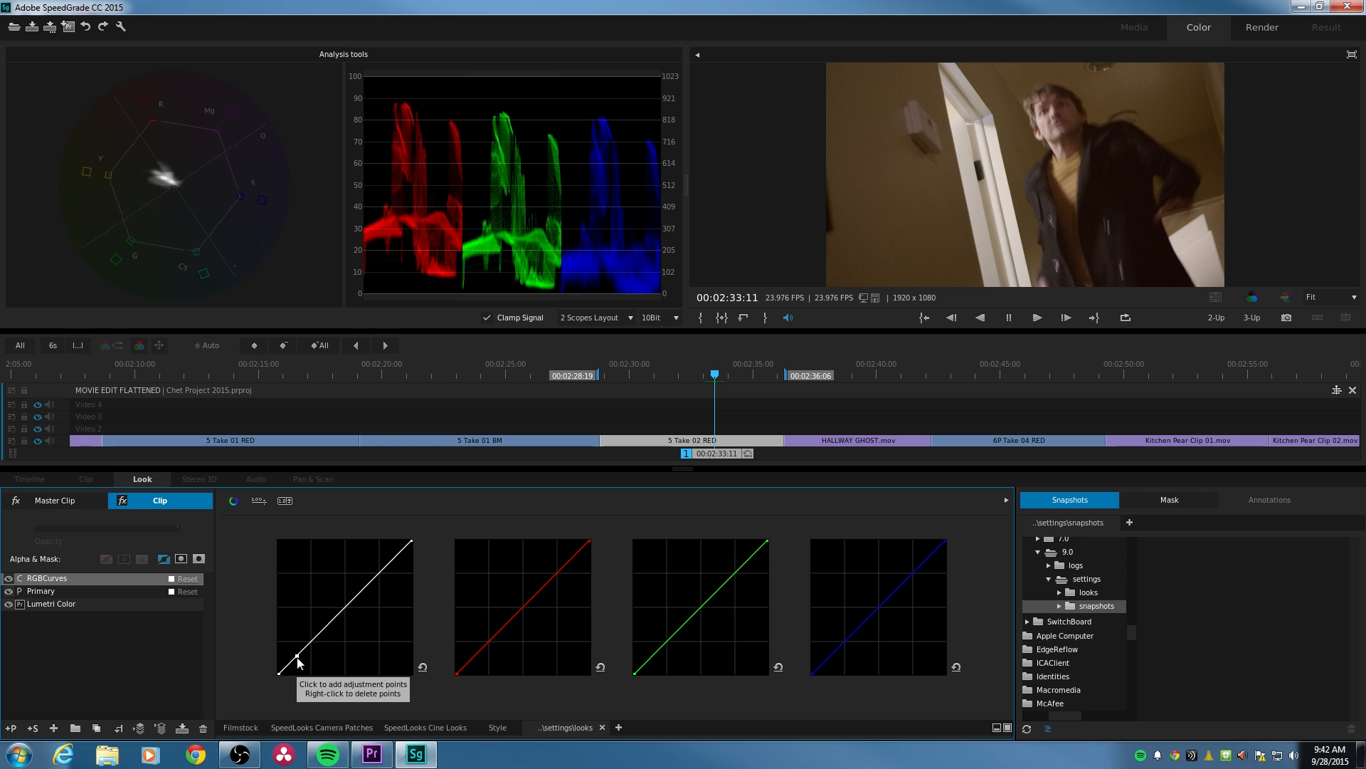
- Shape the master curve into an S by pulling down a shadow point and raising a highlight point
{"action": "left_click", "coordinate": [297, 657]}
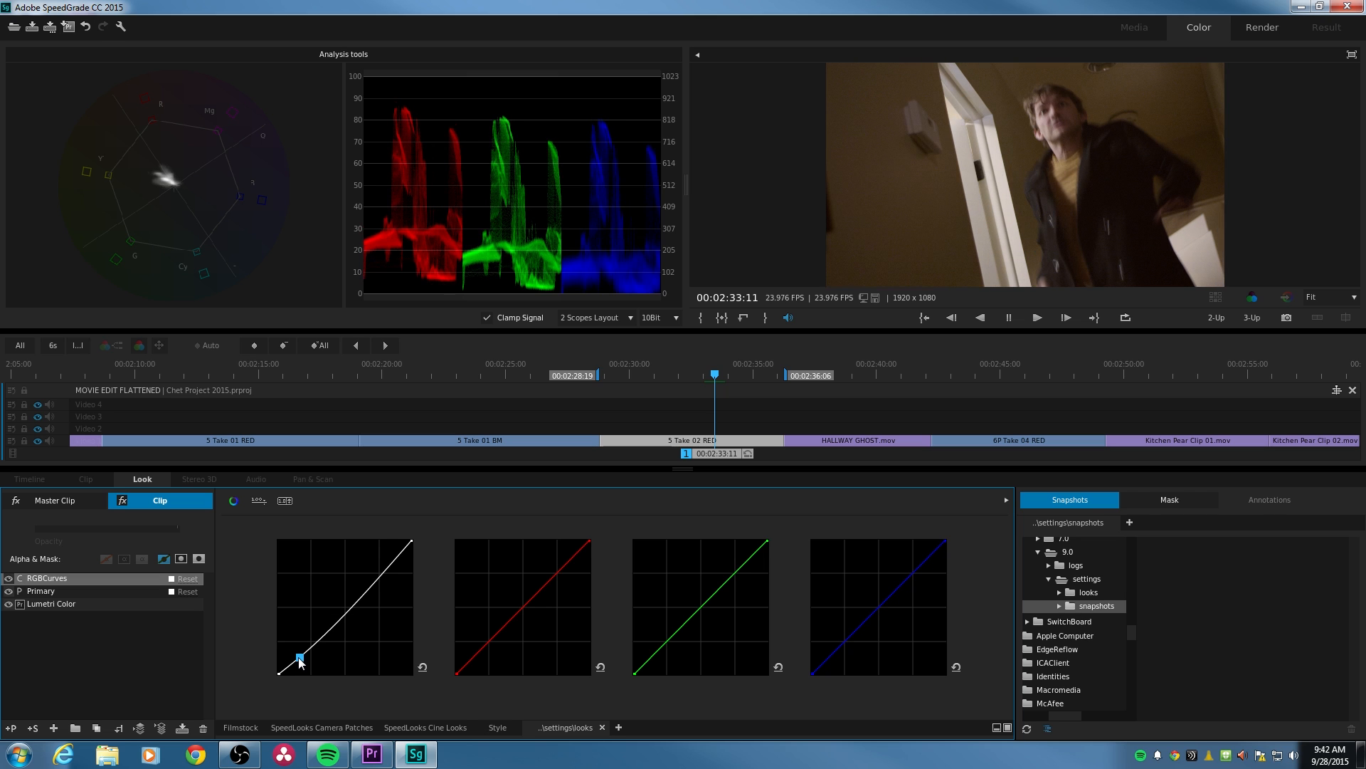
{"action": "left_click_drag", "start_coordinate": [301, 661], "coordinate": [303, 662]}
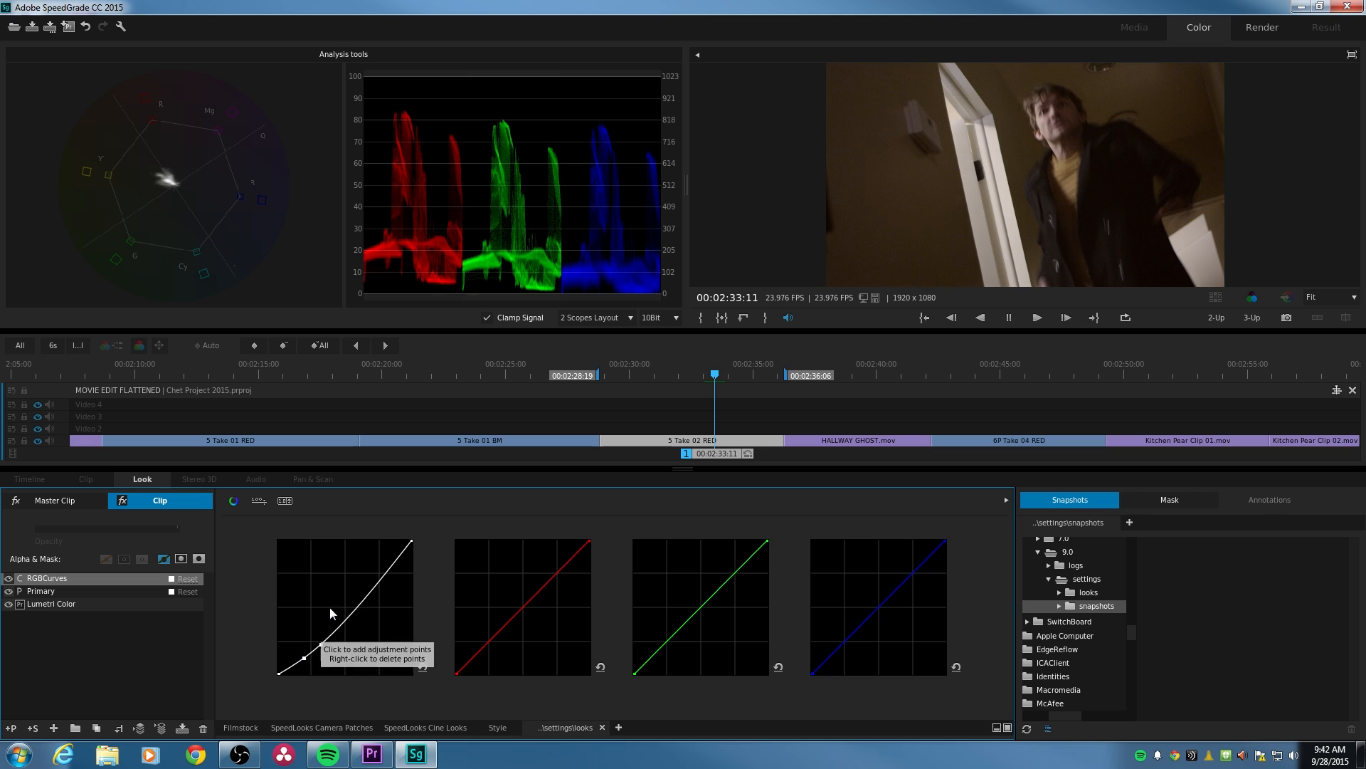
{"action": "left_click", "coordinate": [377, 582]}
{"action": "left_click_drag", "start_coordinate": [378, 579], "coordinate": [370, 578]}
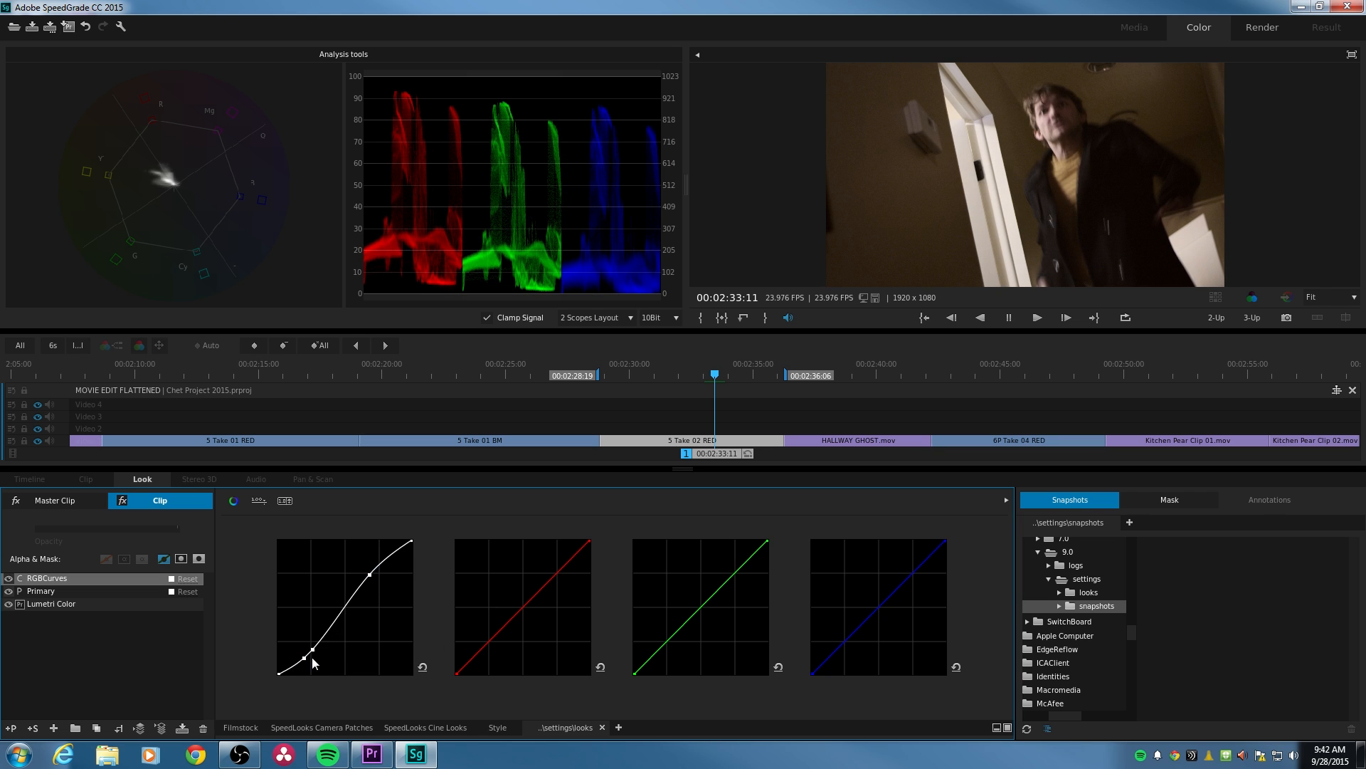
{"action": "left_click", "coordinate": [382, 561]}
{"action": "left_click", "coordinate": [573, 556]}
{"action": "left_click", "coordinate": [422, 668]}
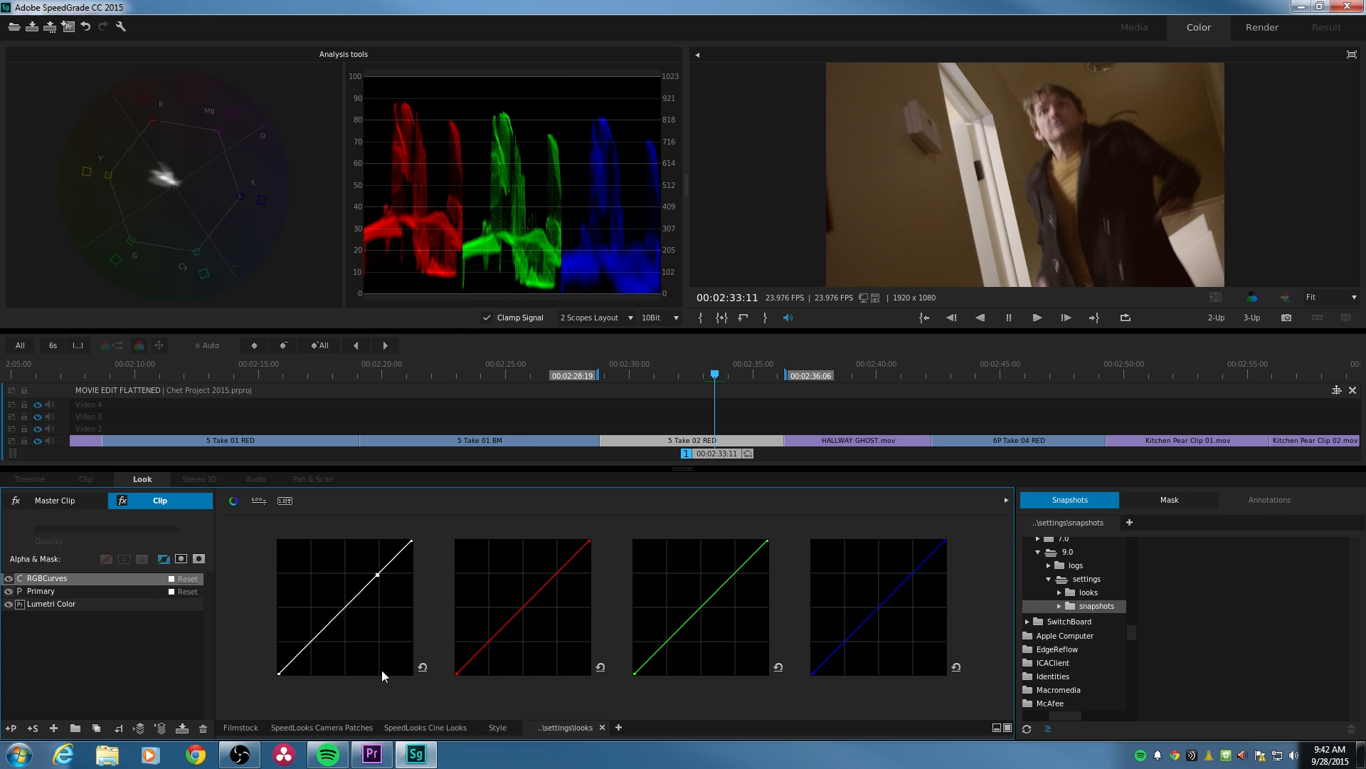
{"action": "key", "text": "ctrl+z"}
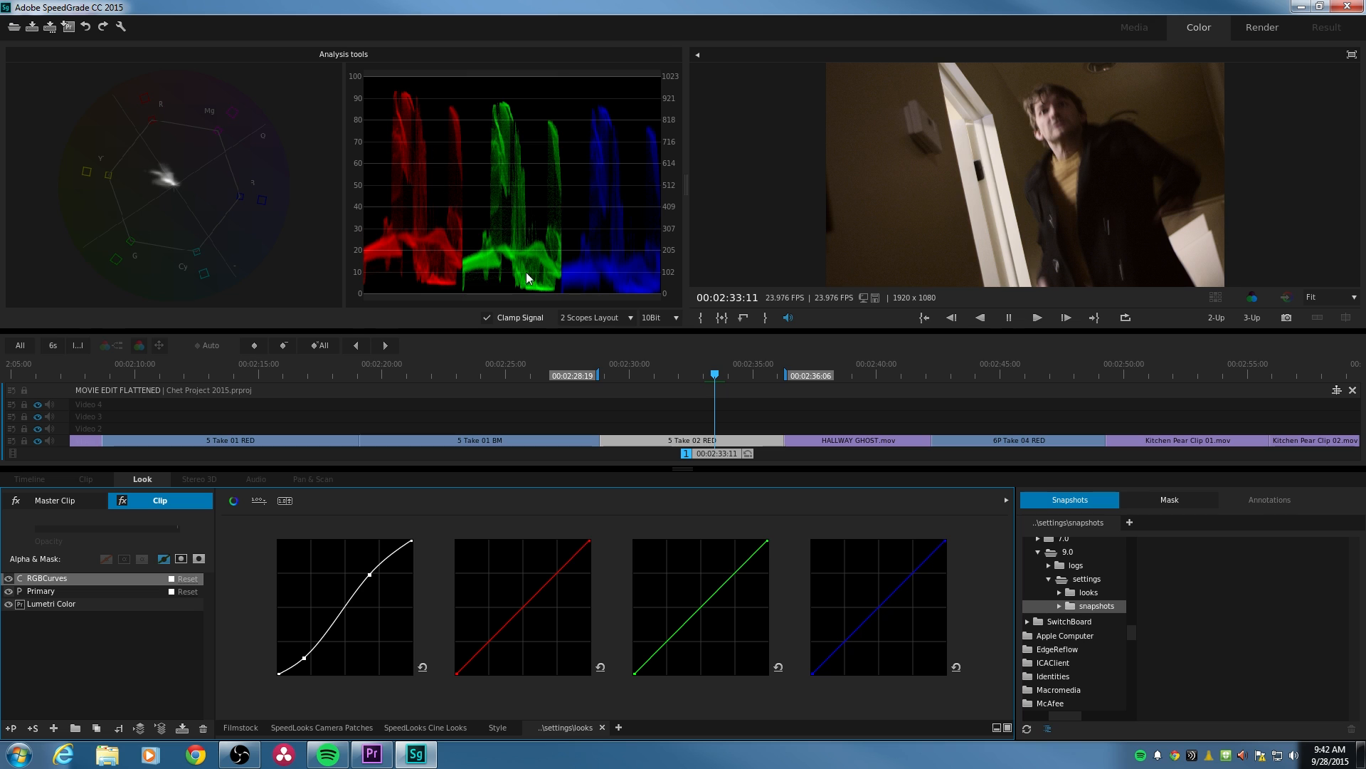
- Reset the master curve and delete the RGBCurves layer from the 5 Take 02 RED clip
{"action": "left_click", "coordinate": [691, 617]}
{"action": "left_click", "coordinate": [423, 666]}
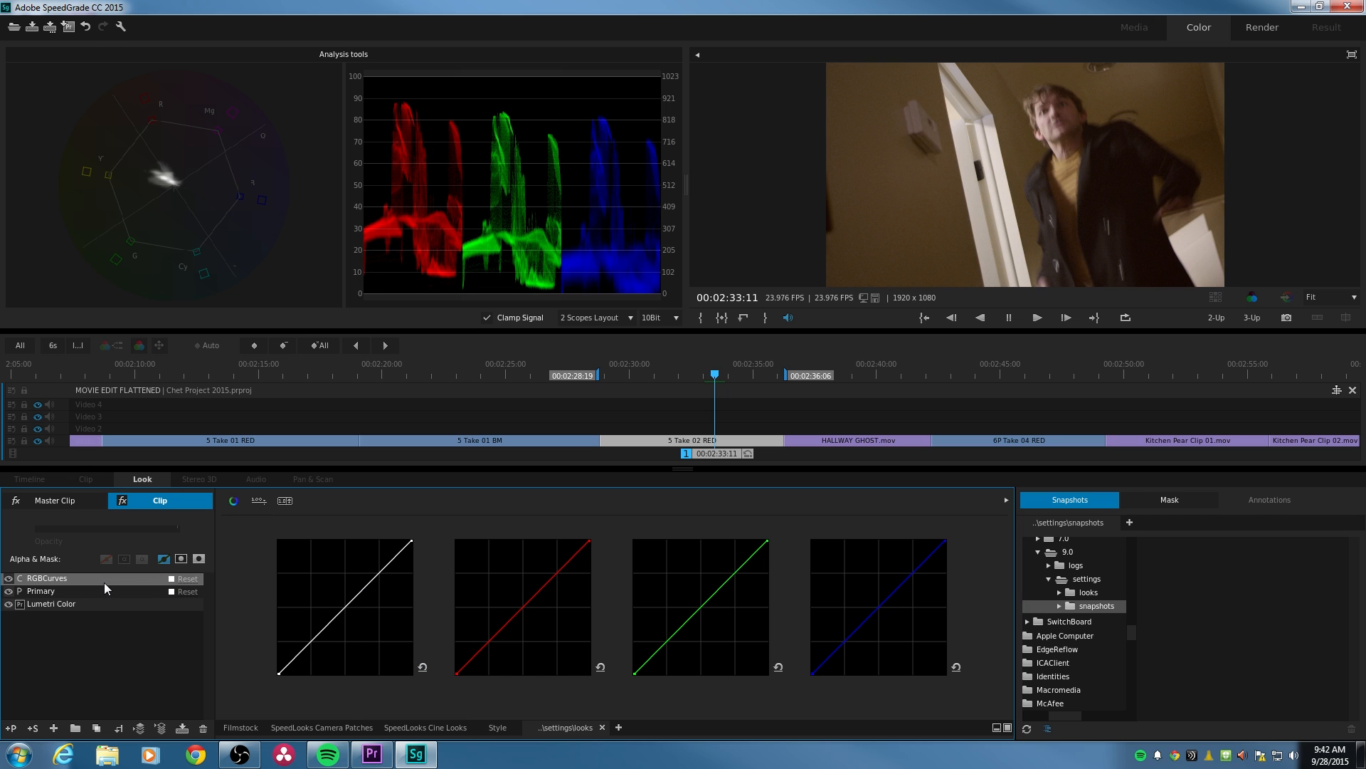
{"action": "left_click", "coordinate": [204, 729]}
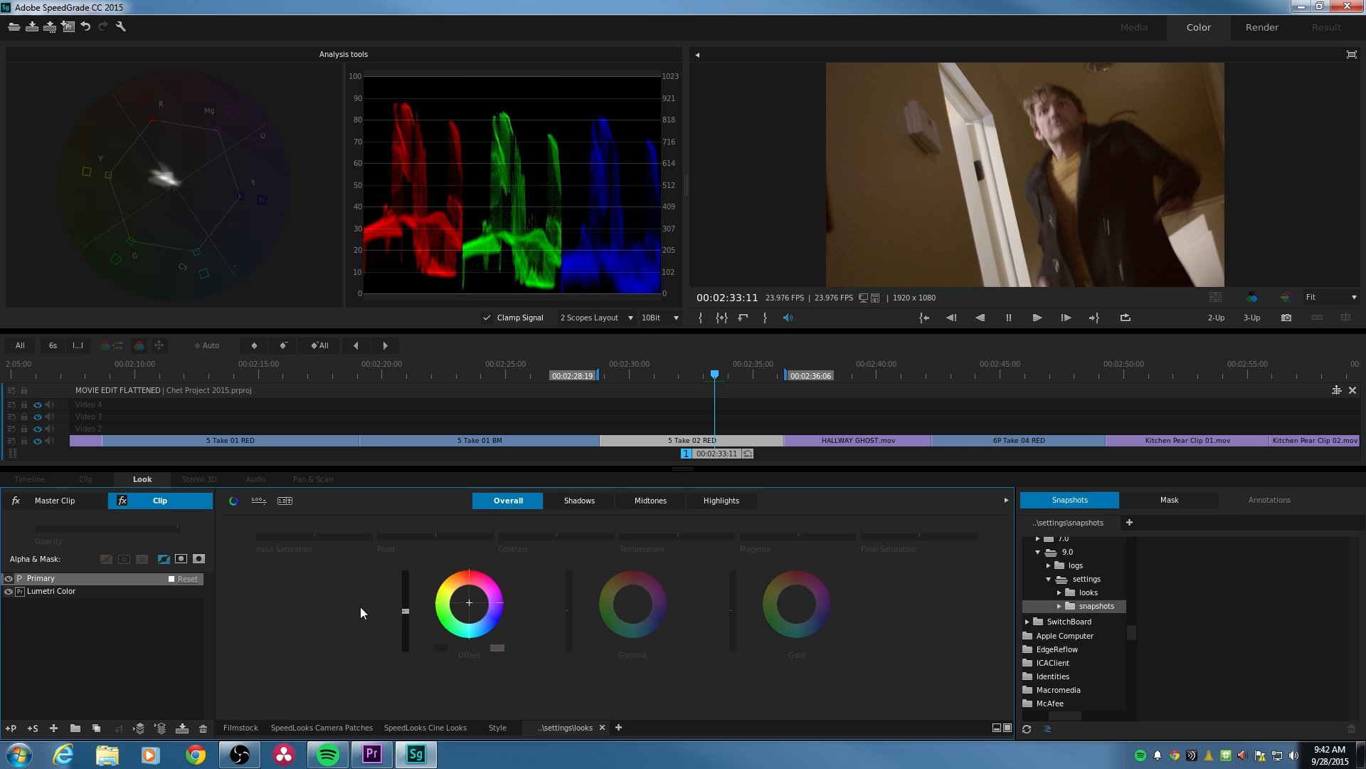
- Lower the Shadows Gamma and slightly lower the Shadows Gain on the 5 Take 02 RED clip
{"action": "left_click", "coordinate": [579, 501]}
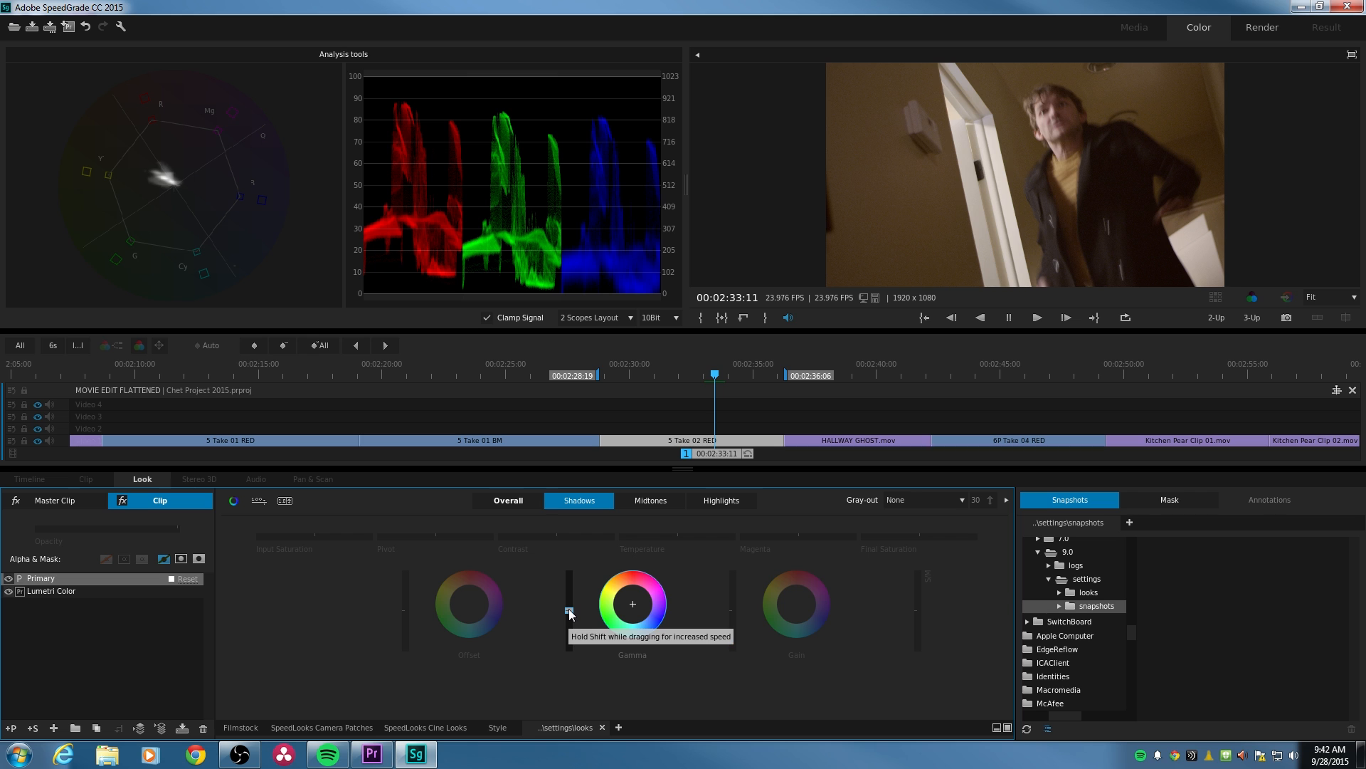
{"action": "left_click_drag", "start_coordinate": [569, 610], "coordinate": [568, 619]}
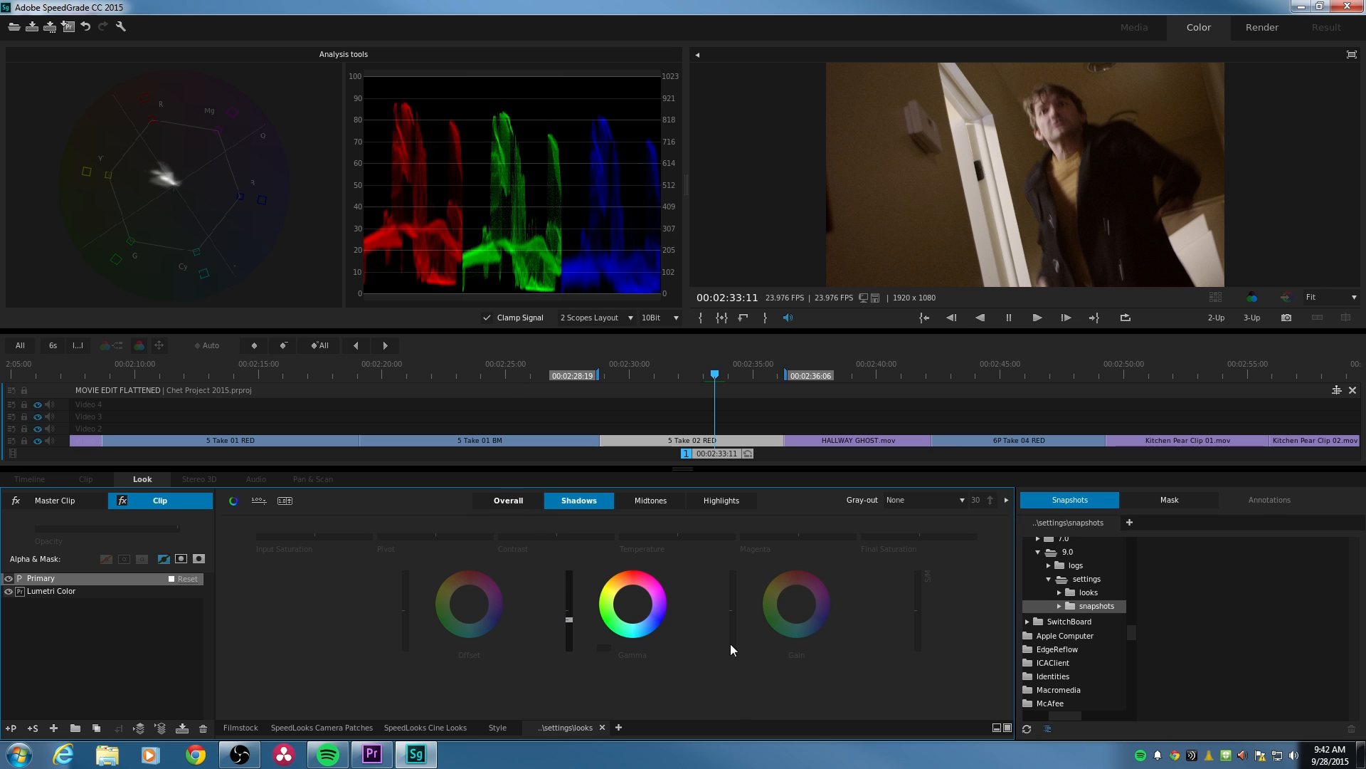
{"action": "left_click_drag", "start_coordinate": [733, 610], "coordinate": [733, 616]}
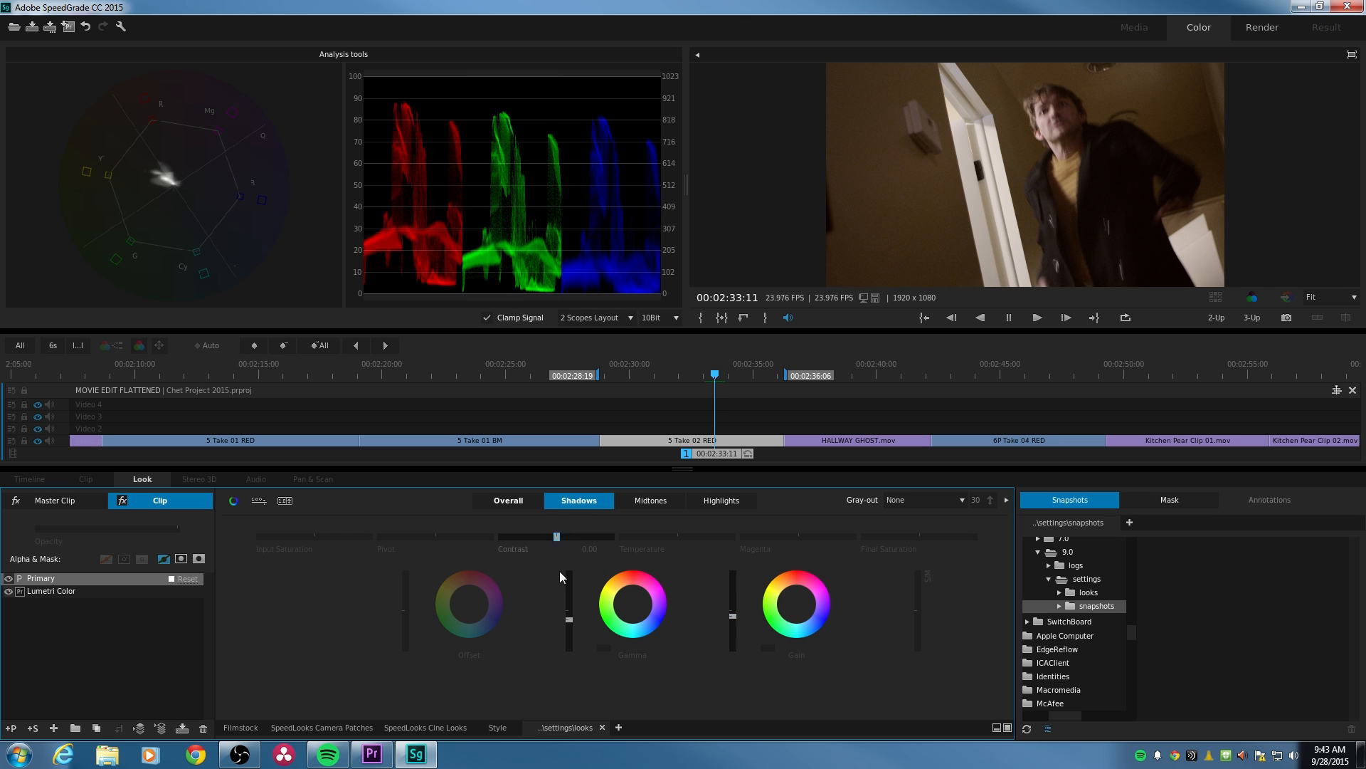
- Raise the Midtones Gain slightly on the 5 Take 02 RED clip
{"action": "left_click", "coordinate": [720, 500]}
{"action": "left_click", "coordinate": [662, 501]}
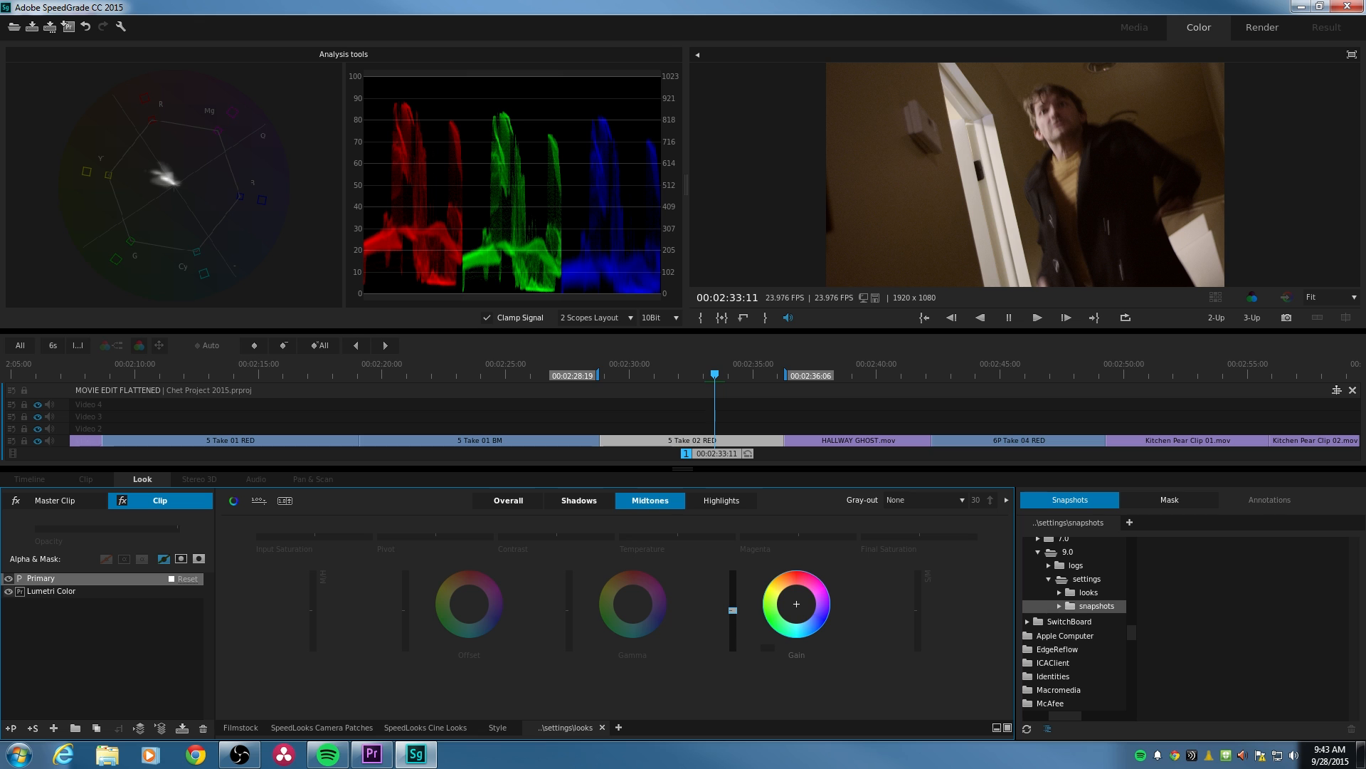
{"action": "left_click_drag", "start_coordinate": [733, 609], "coordinate": [732, 607]}
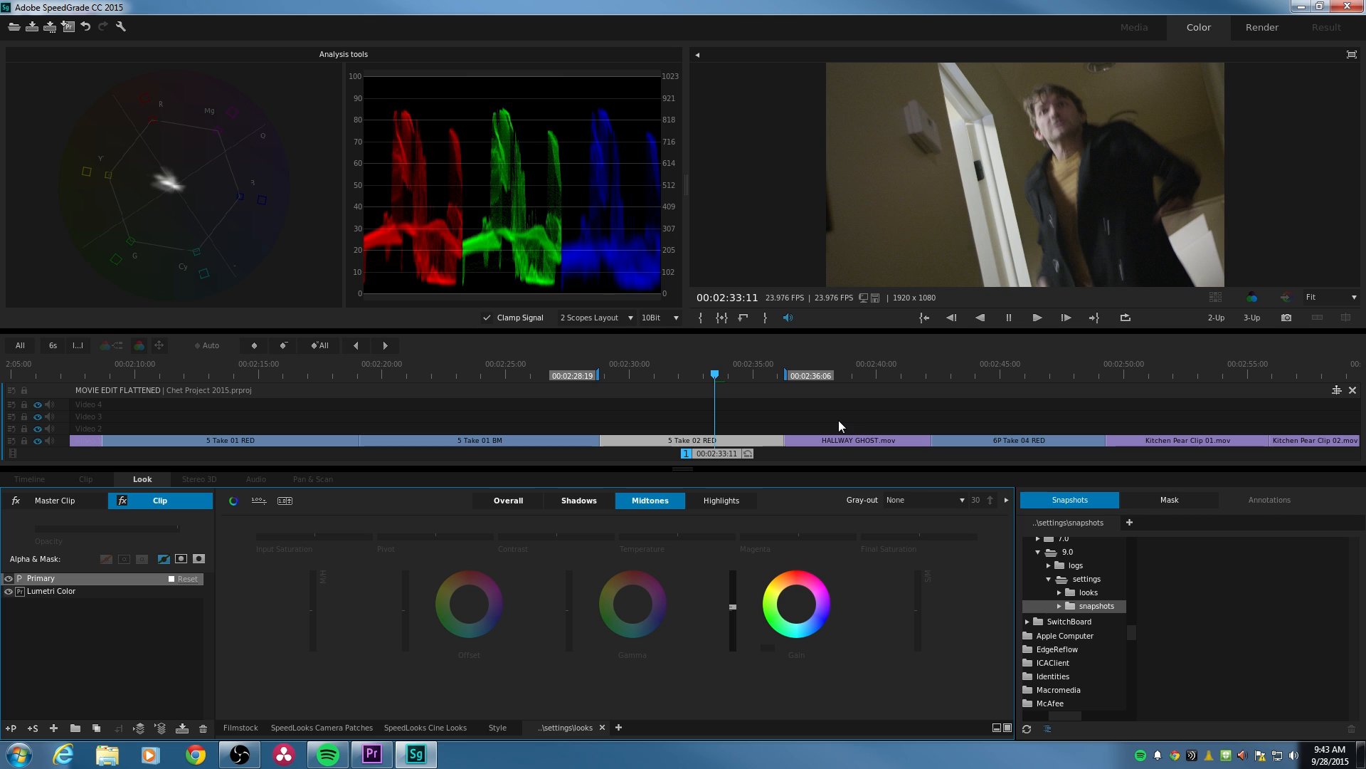
- Go back to the 5 Take 01 BM clip at 00:02:25:17 and set its overall Temperature to 0.10 and Magenta to 0.05
{"action": "left_click", "coordinate": [523, 375]}
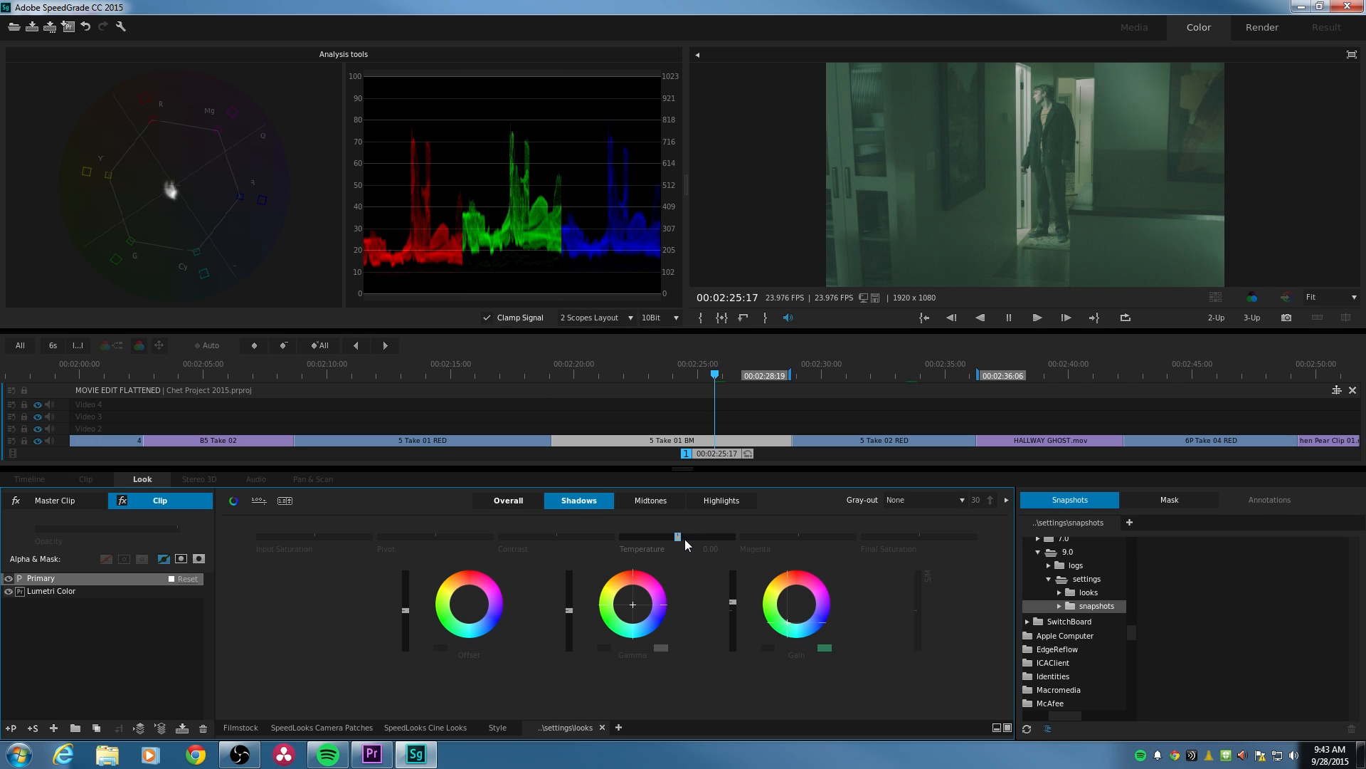
{"action": "left_click", "coordinate": [524, 506]}
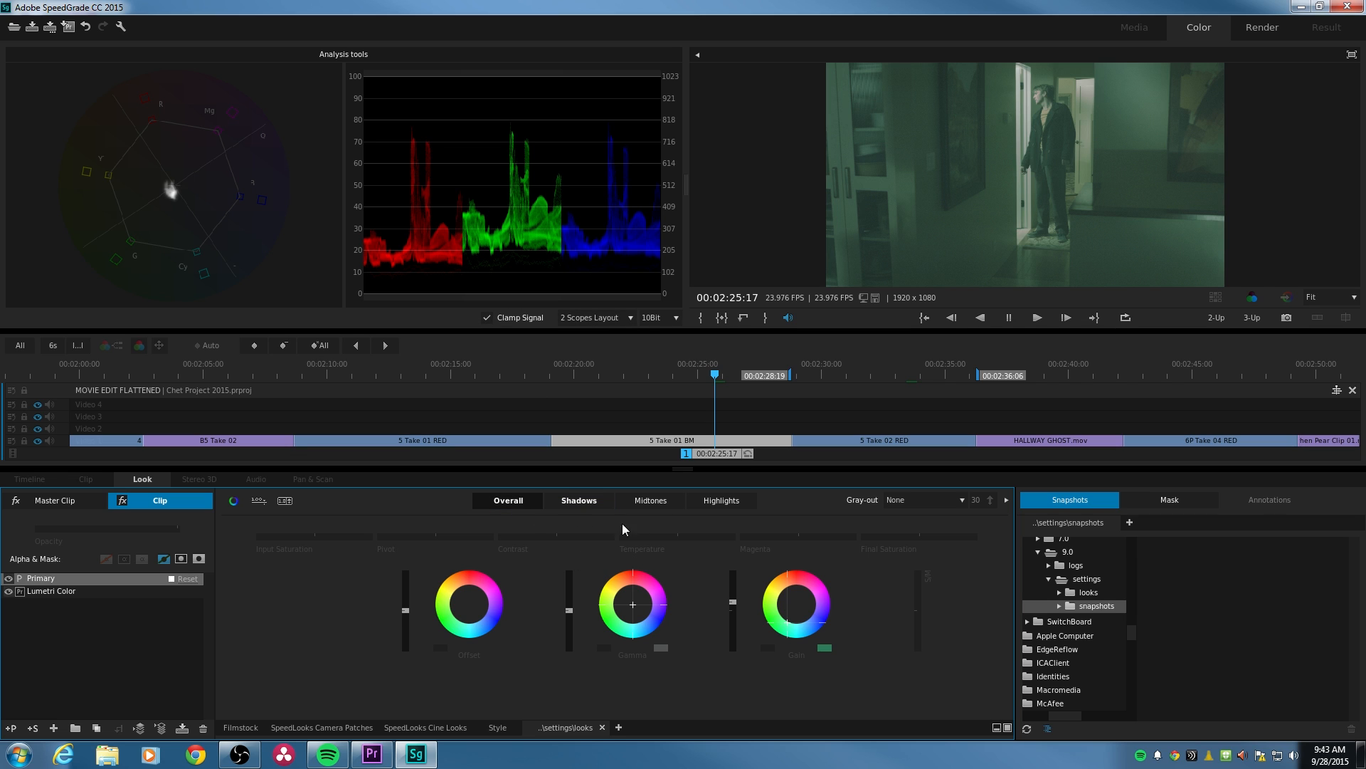
{"action": "left_click_drag", "start_coordinate": [635, 524], "coordinate": [652, 523]}
{"action": "left_click_drag", "start_coordinate": [679, 537], "coordinate": [683, 536]}
{"action": "left_click_drag", "start_coordinate": [799, 537], "coordinate": [801, 536]}
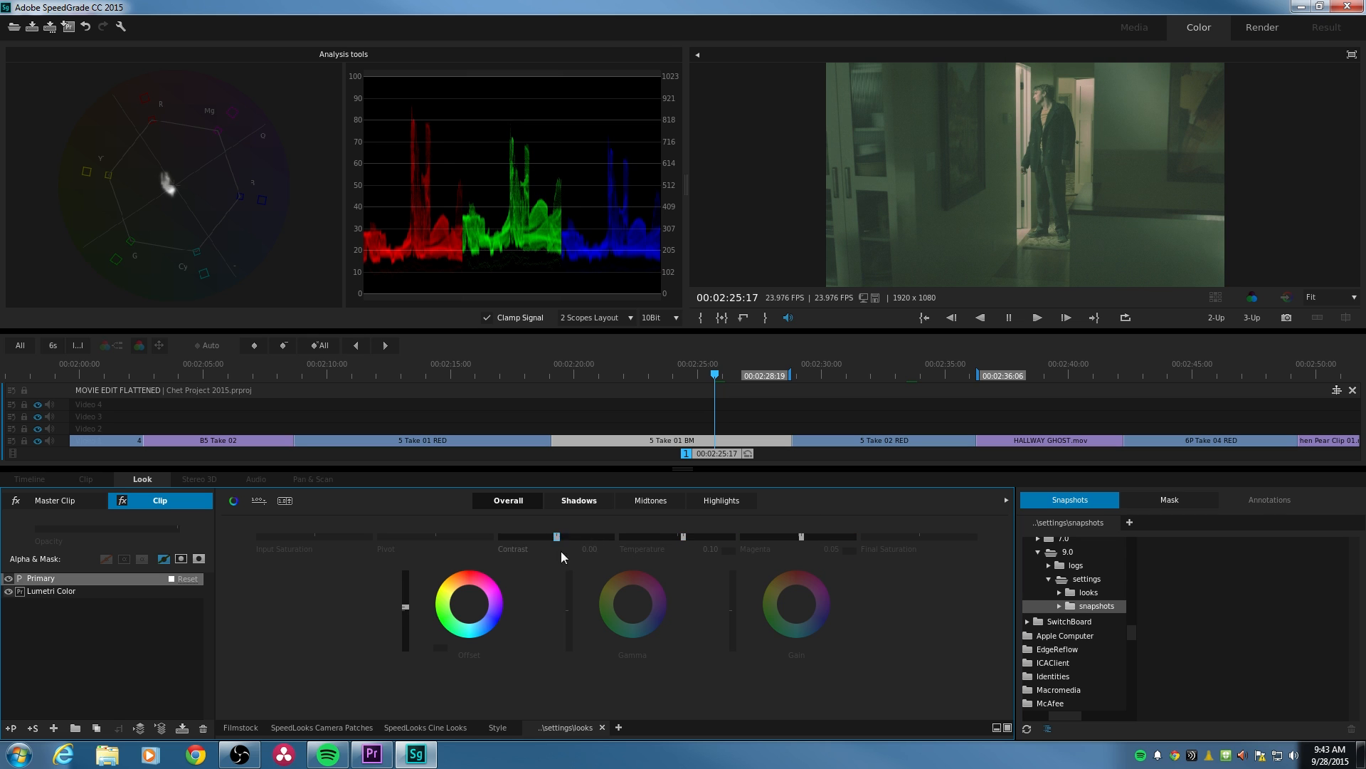
- Raise the Shadows Temperature and Magenta on the 5 Take 01 BM clip to counter the green cast
{"action": "left_click", "coordinate": [587, 502]}
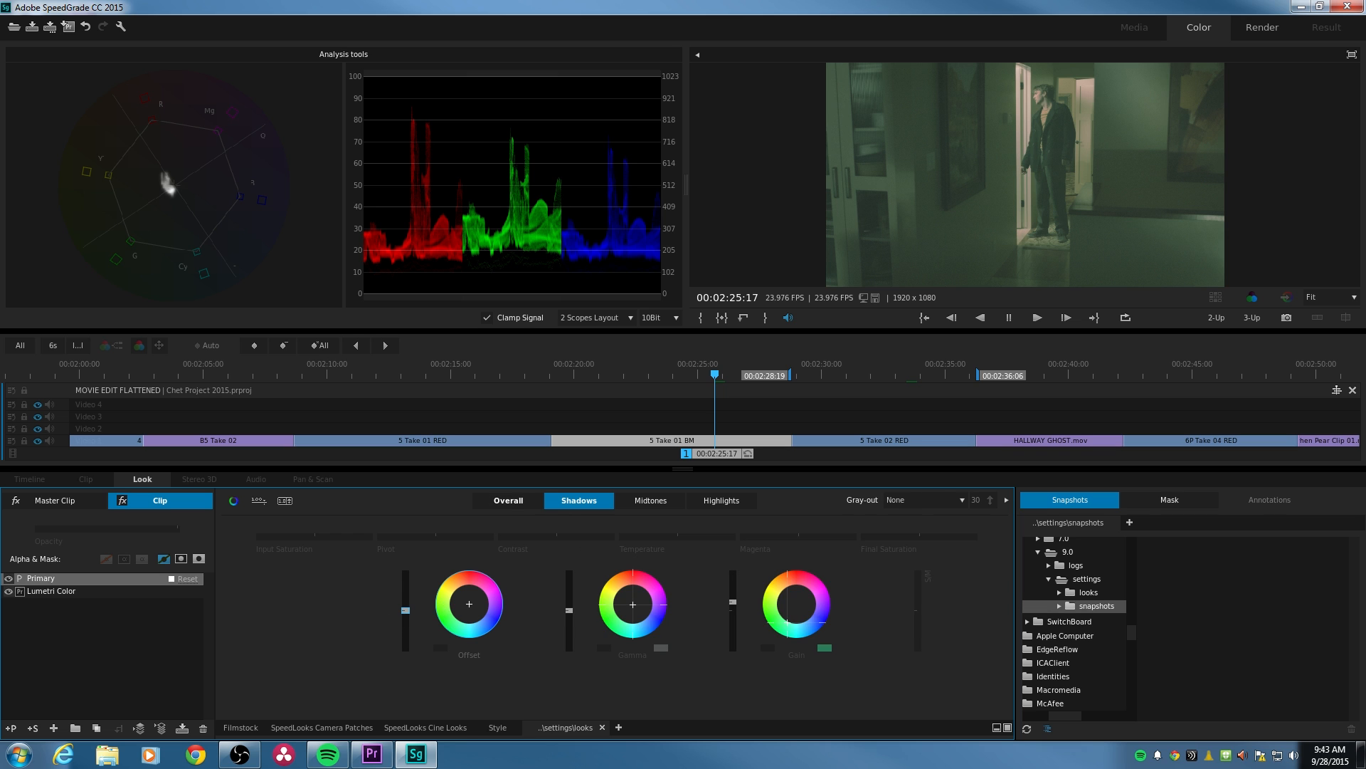
{"action": "left_click_drag", "start_coordinate": [678, 537], "coordinate": [685, 536]}
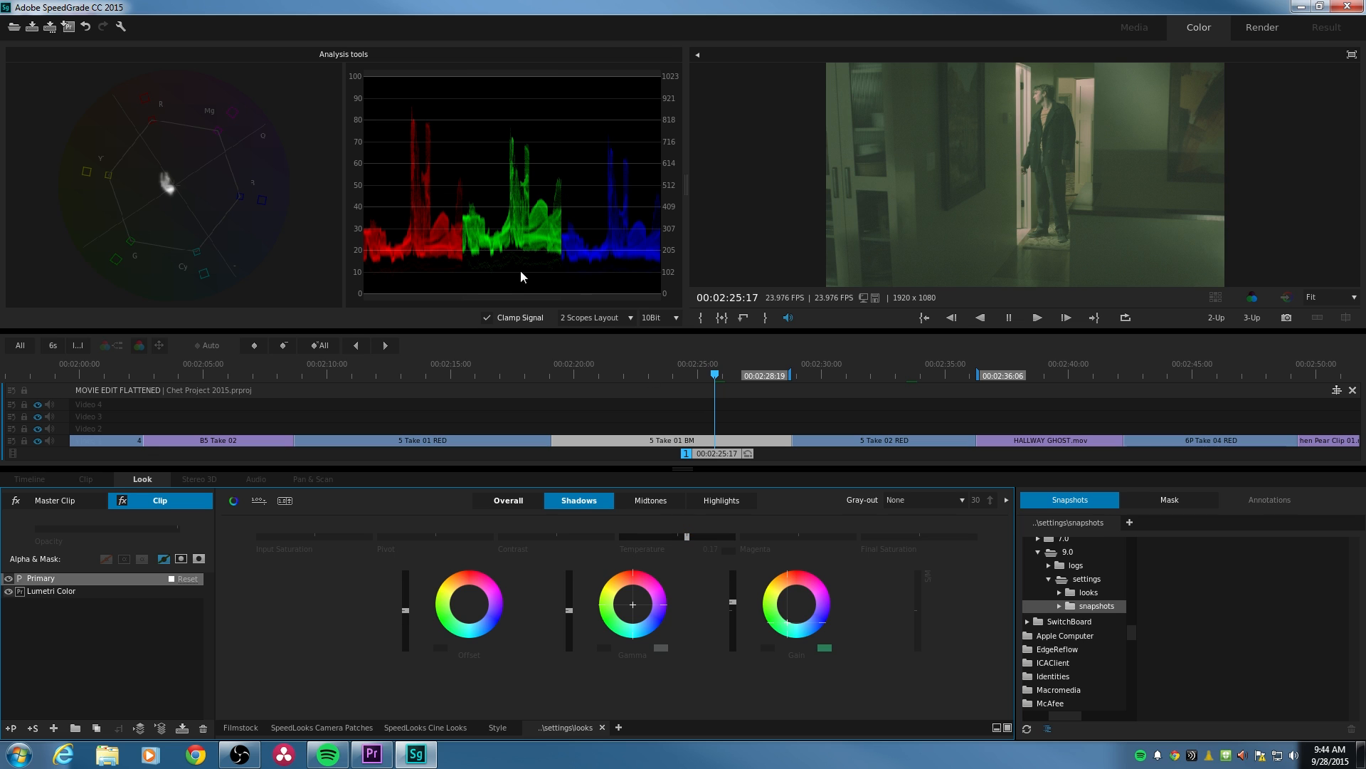
{"action": "left_click_drag", "start_coordinate": [799, 537], "coordinate": [808, 537]}
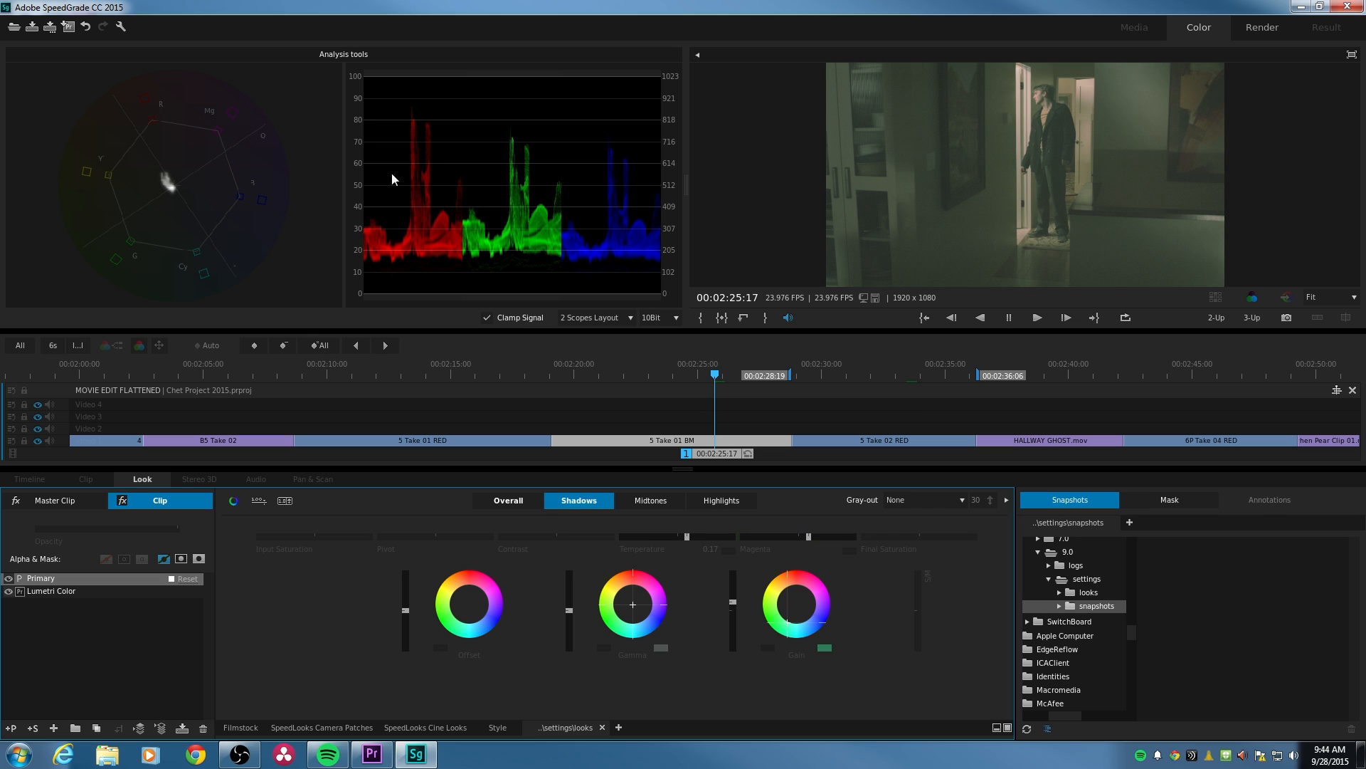
- Set the Highlights Temperature to -0.46 and Magenta to -0.18 on the 5 Take 01 BM clip
{"action": "left_click", "coordinate": [731, 501]}
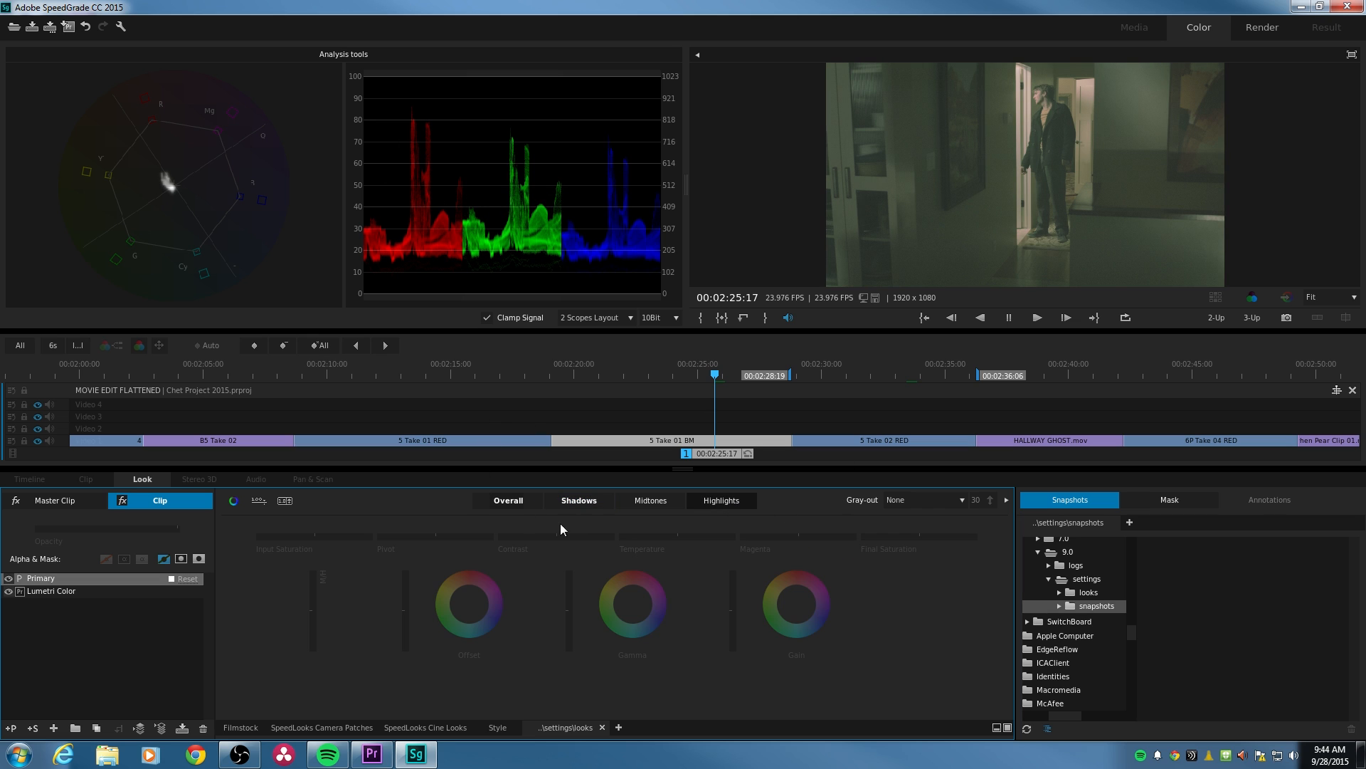
{"action": "left_click_drag", "start_coordinate": [617, 535], "coordinate": [591, 535]}
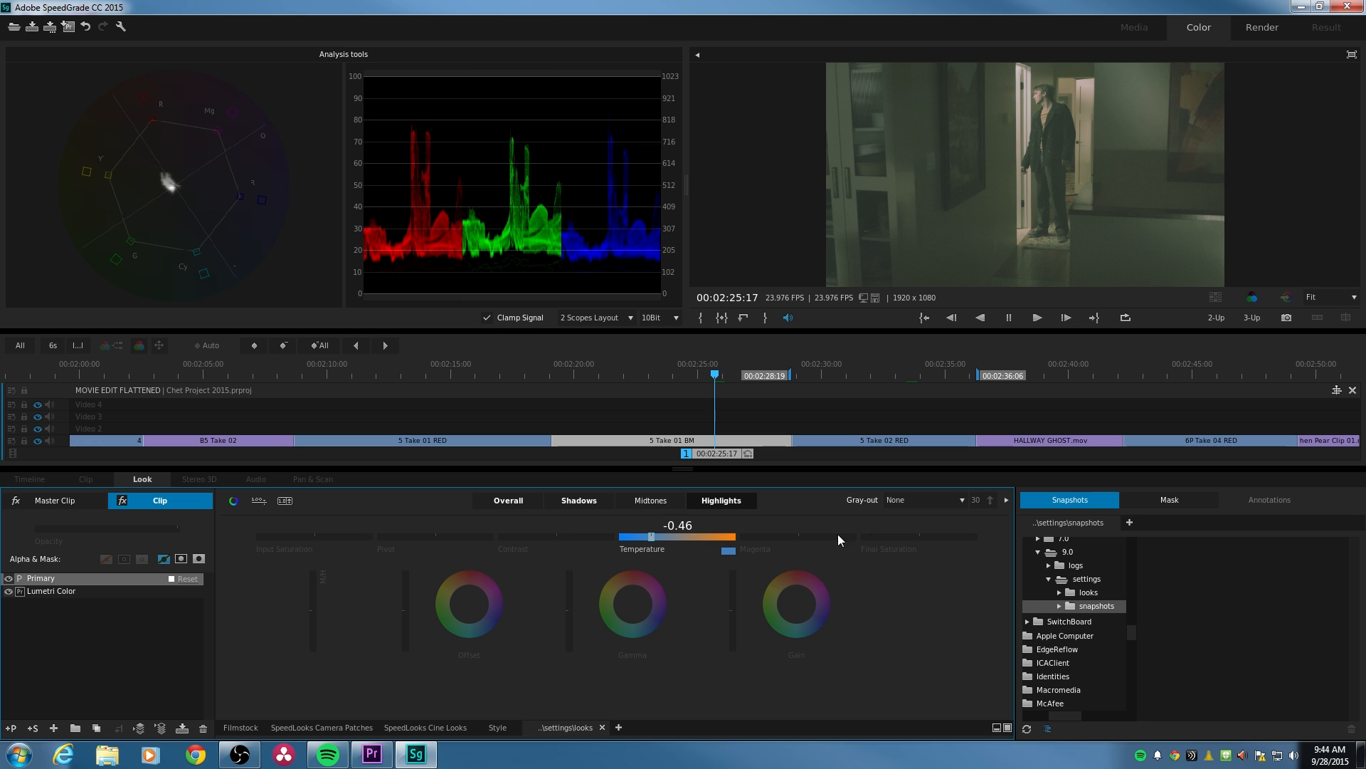
{"action": "left_click_drag", "start_coordinate": [798, 535], "coordinate": [790, 536]}
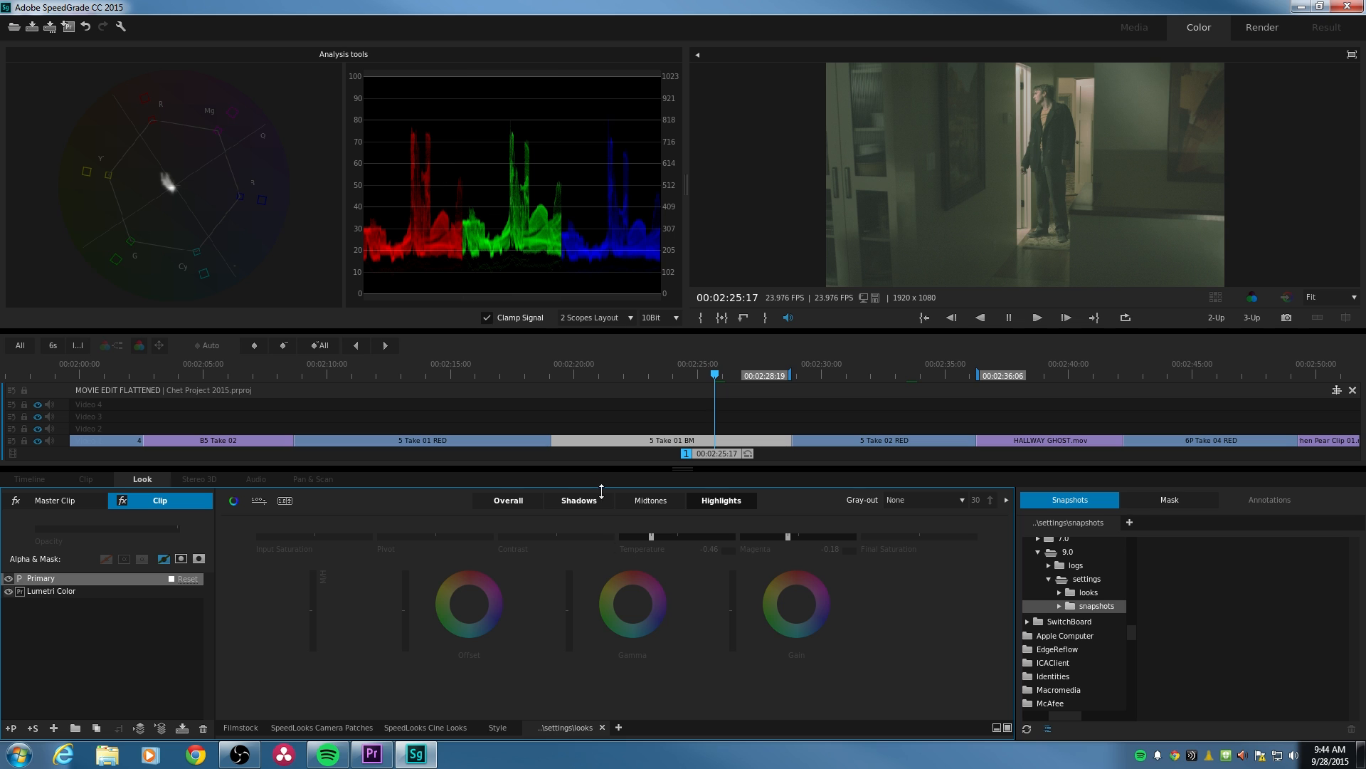
- Lower the overall Offset on the 5 Take 01 BM clip to darken the image
{"action": "left_click", "coordinate": [505, 500]}
{"action": "left_click", "coordinate": [513, 499]}
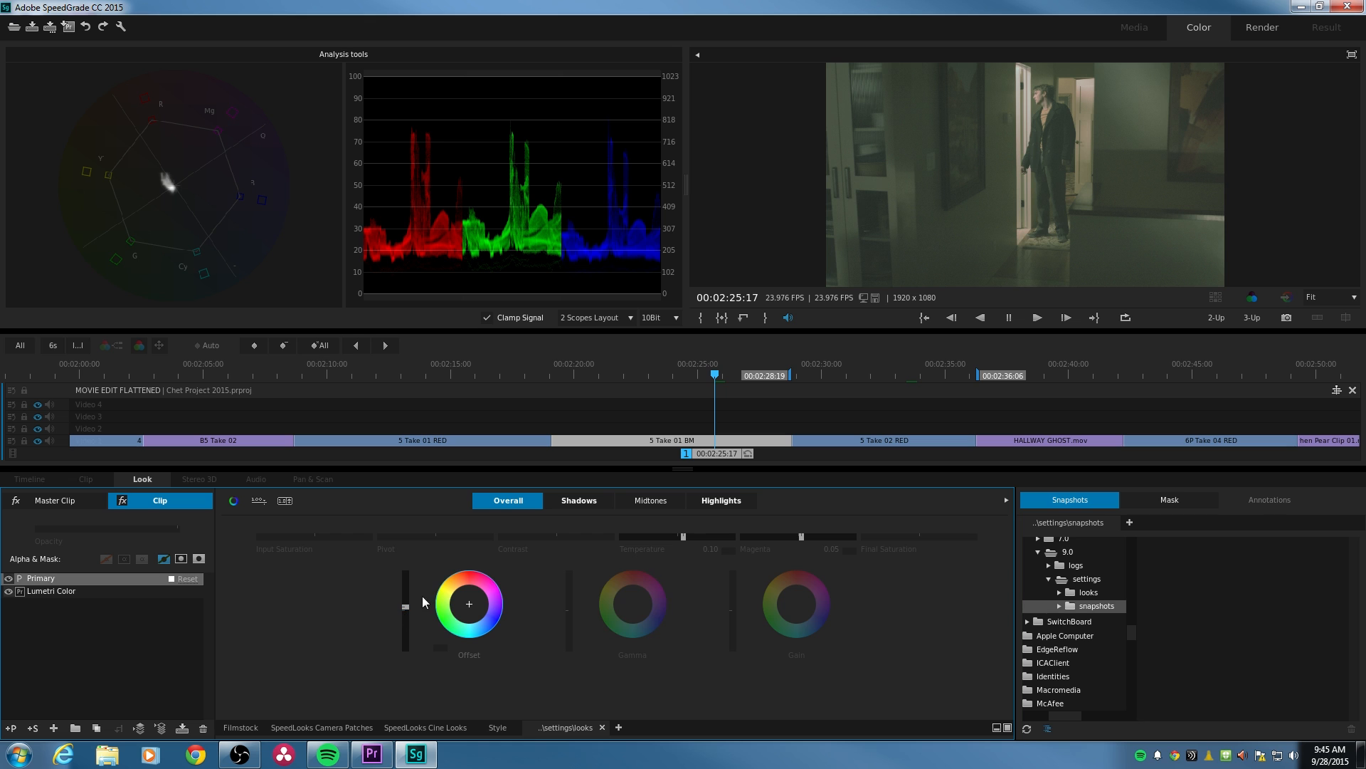
{"action": "left_click_drag", "start_coordinate": [404, 607], "coordinate": [405, 611]}
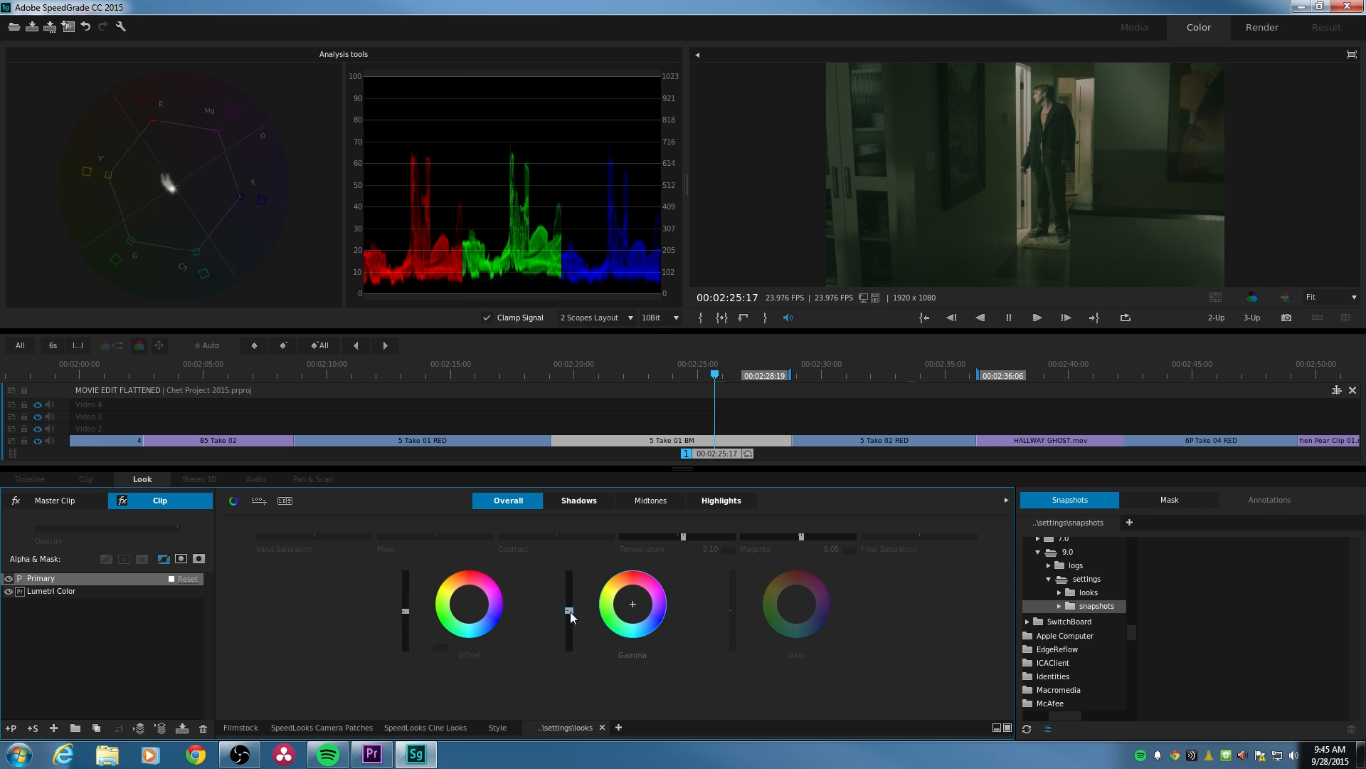
- Raise the Midtones Gain, Gamma and Offset slightly on the 5 Take 01 BM clip to brighten its midtones
{"action": "left_click", "coordinate": [652, 501]}
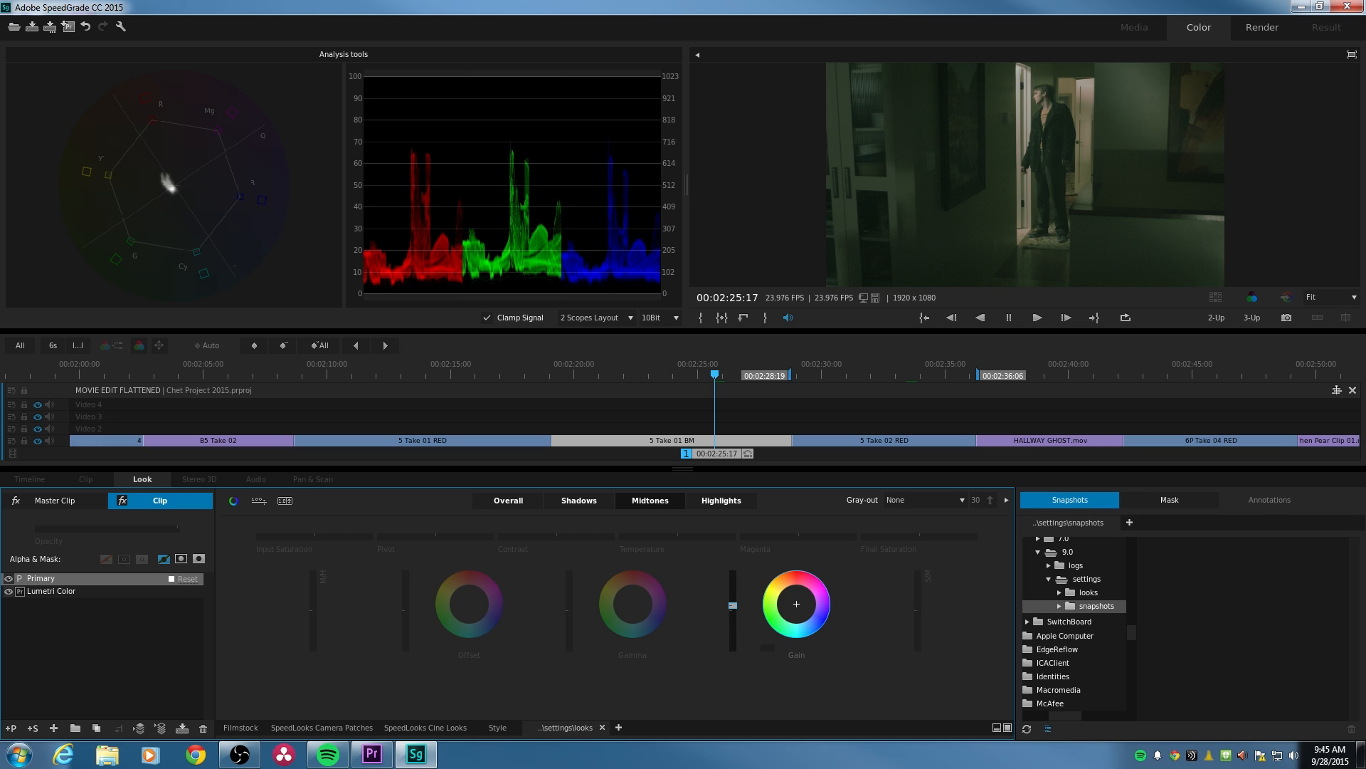
{"action": "left_click_drag", "start_coordinate": [569, 610], "coordinate": [568, 606]}
{"action": "left_click_drag", "start_coordinate": [405, 609], "coordinate": [405, 608]}
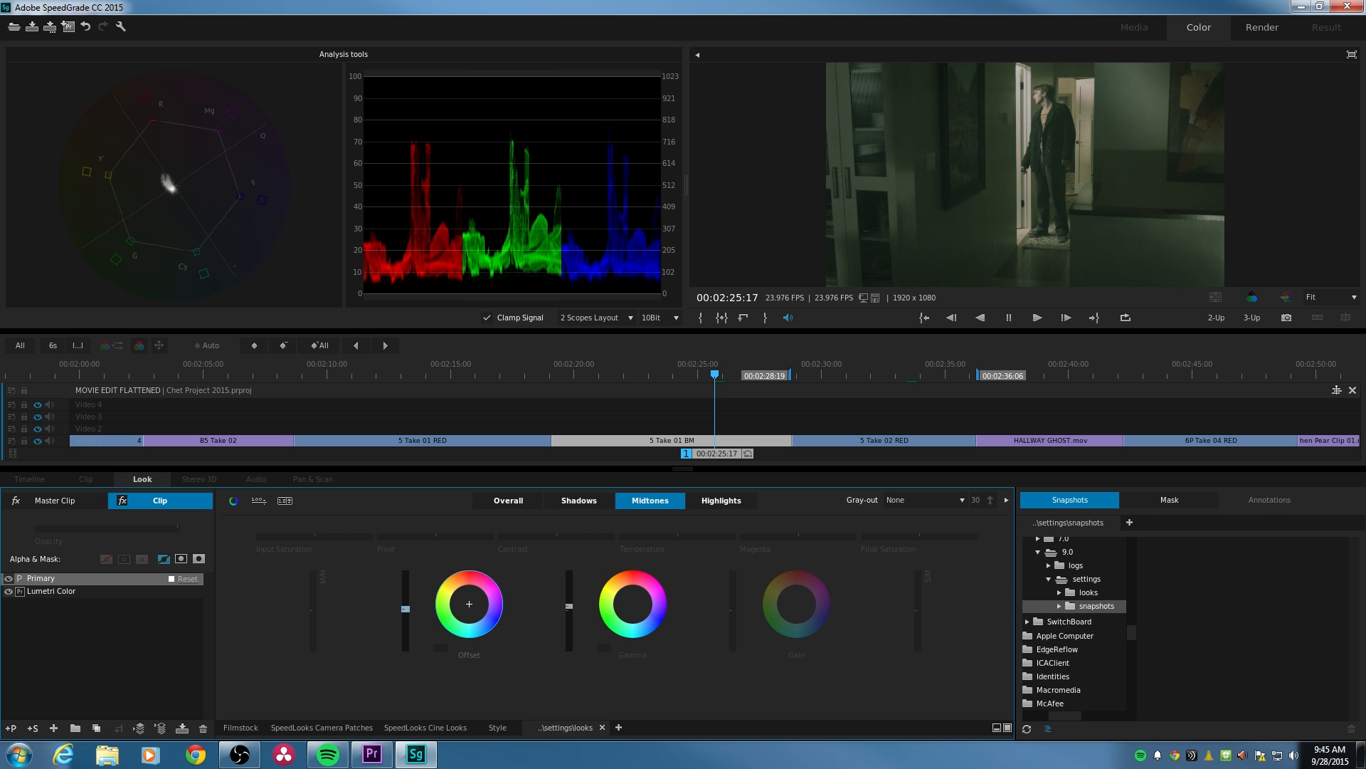
{"action": "left_click", "coordinate": [578, 501]}
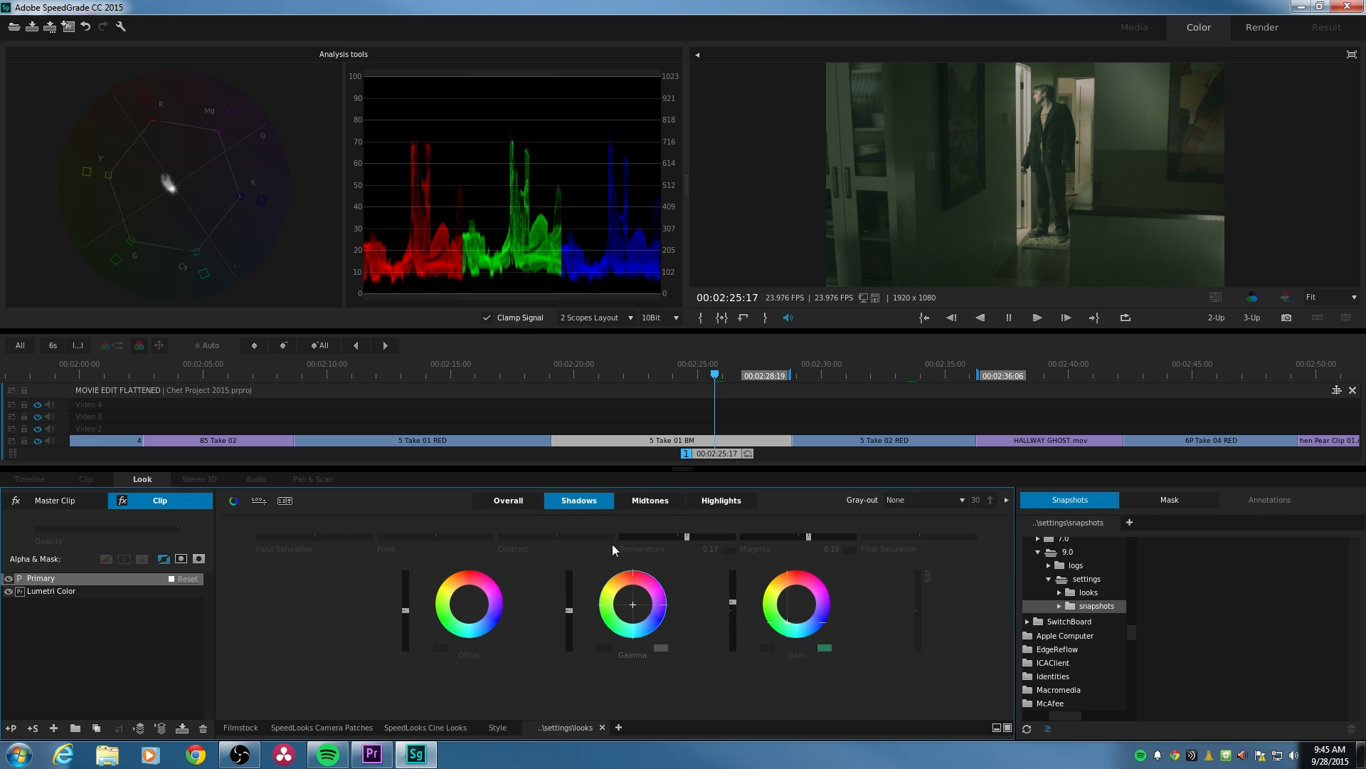
- Lower the overall Offset slightly on the 5 Take 01 BM clip, compare with the ungraded image, and set the overall Magenta to 0.11
{"action": "left_click", "coordinate": [514, 500]}
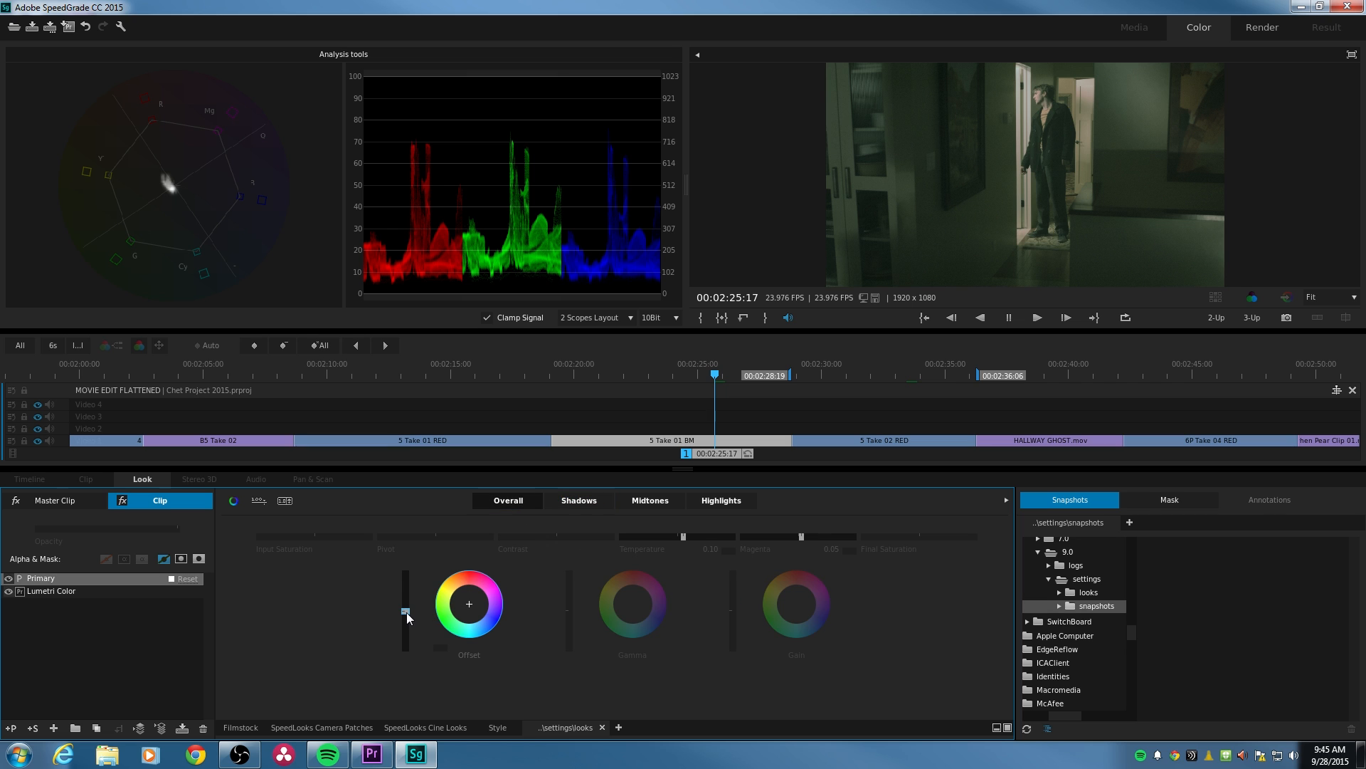
{"action": "left_click_drag", "start_coordinate": [405, 610], "coordinate": [404, 612]}
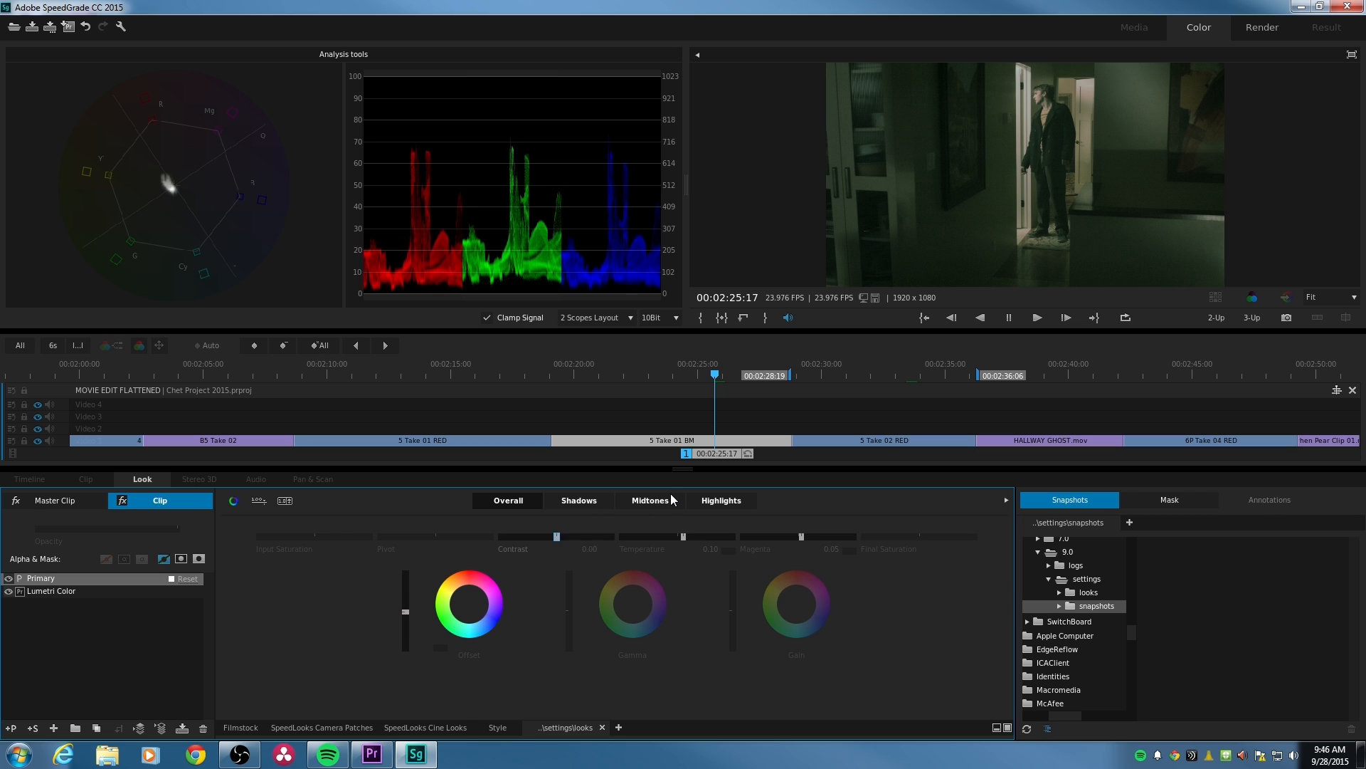
{"action": "key", "text": "0"}
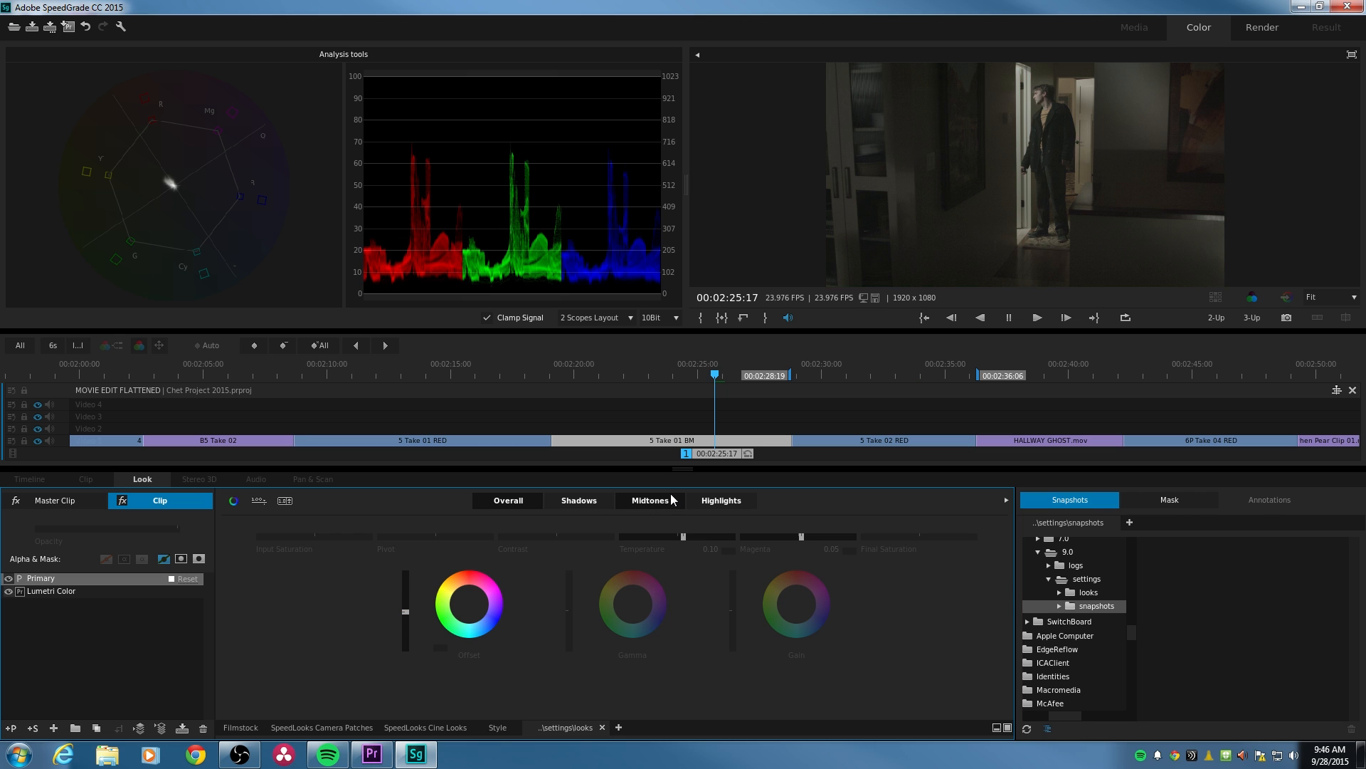
{"action": "key", "text": "0"}
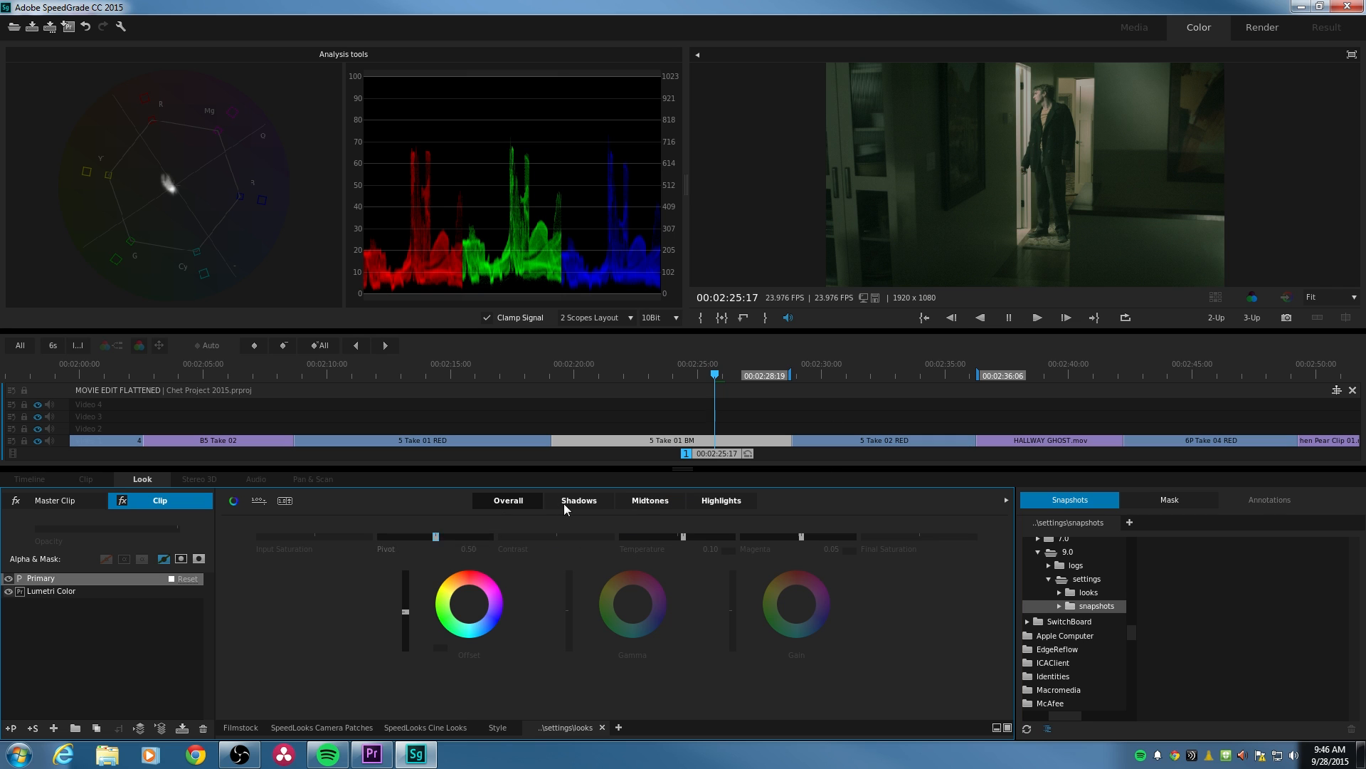
{"action": "left_click_drag", "start_coordinate": [802, 538], "coordinate": [800, 538]}
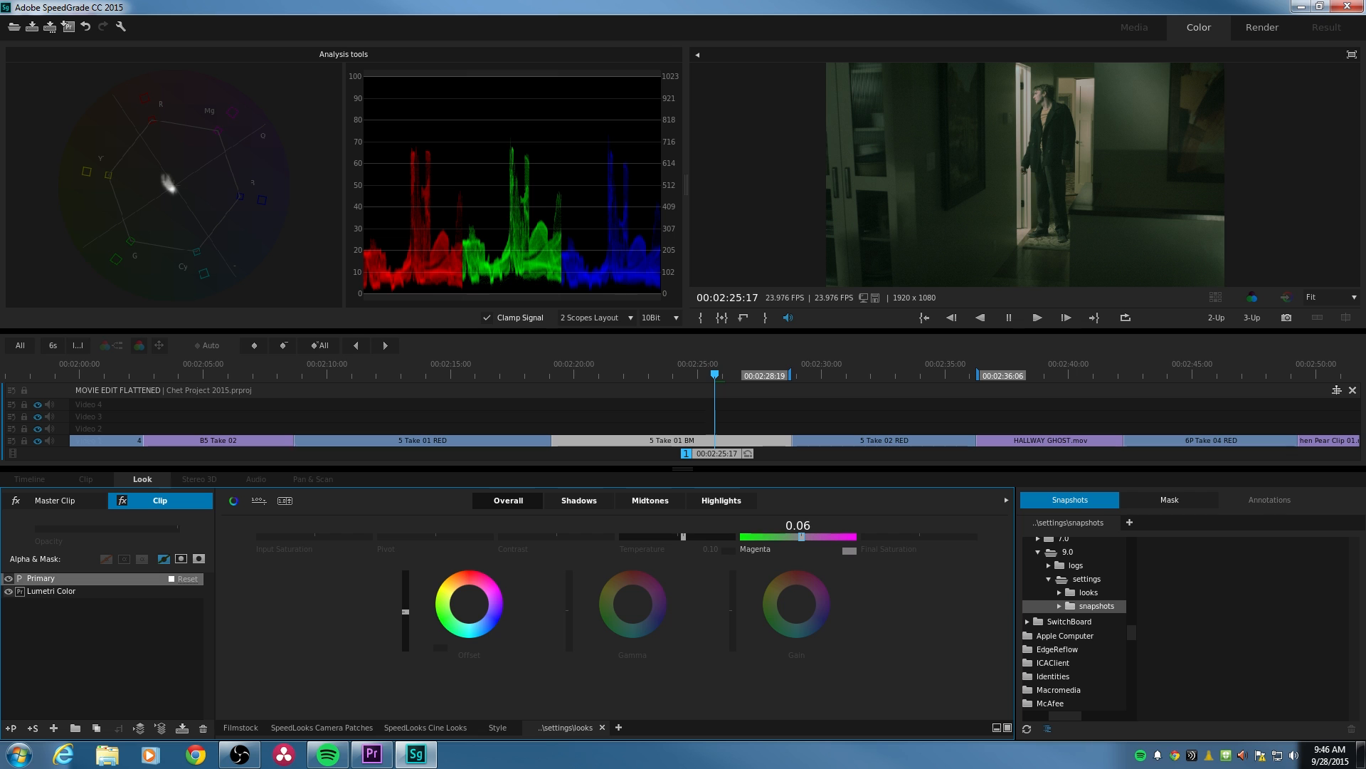
{"action": "left_click_drag", "start_coordinate": [801, 537], "coordinate": [804, 537]}
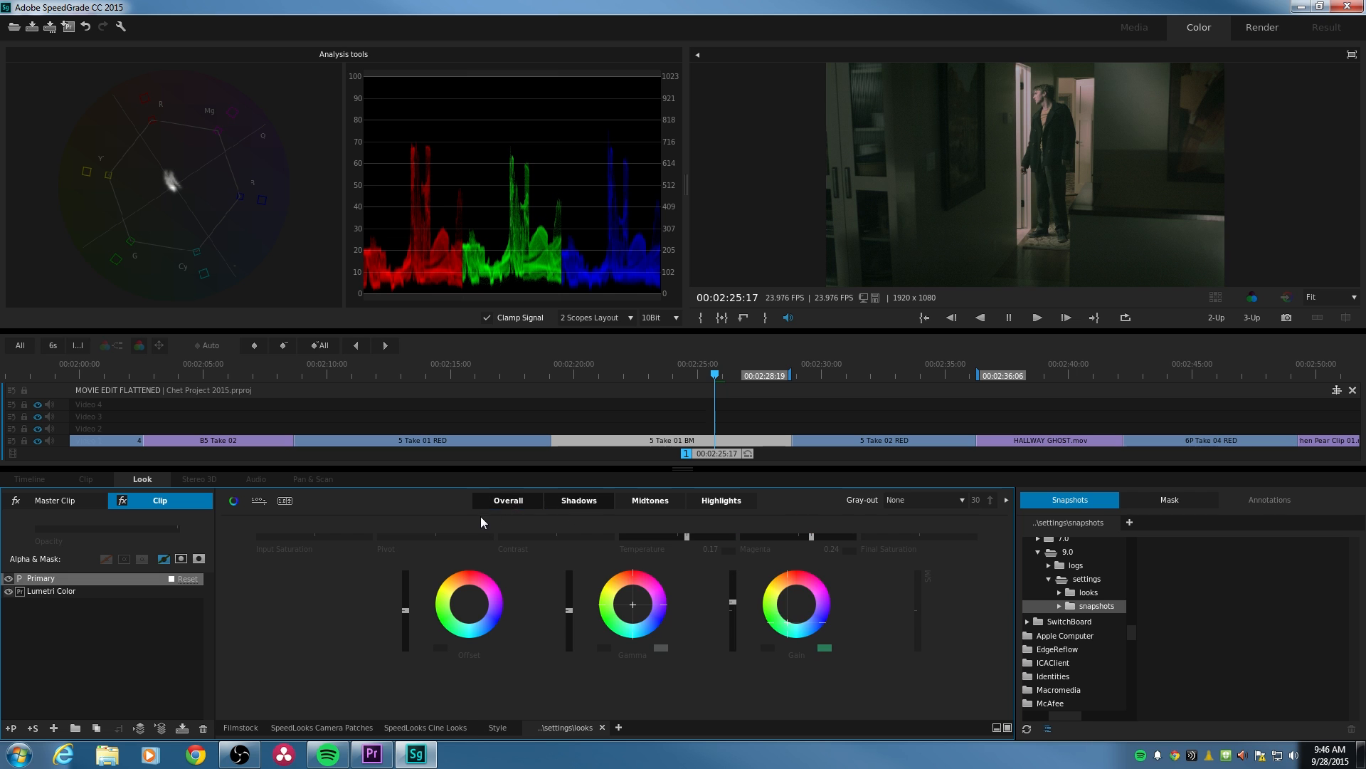
- Add an RGBCurves layer to the 5 Take 01 BM clip and shape its white curve into an S with darker shadows and brighter highlights
{"action": "left_click", "coordinate": [53, 729]}
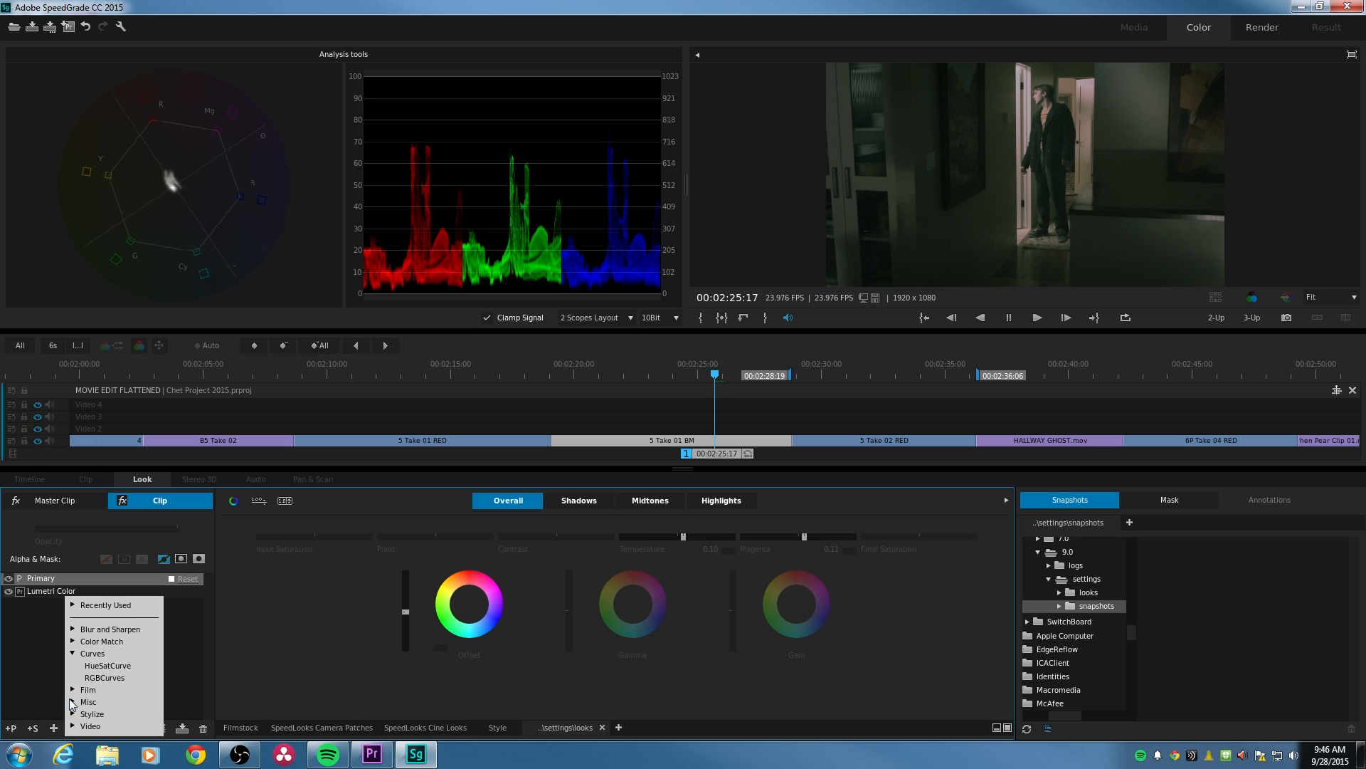
{"action": "left_click", "coordinate": [101, 685]}
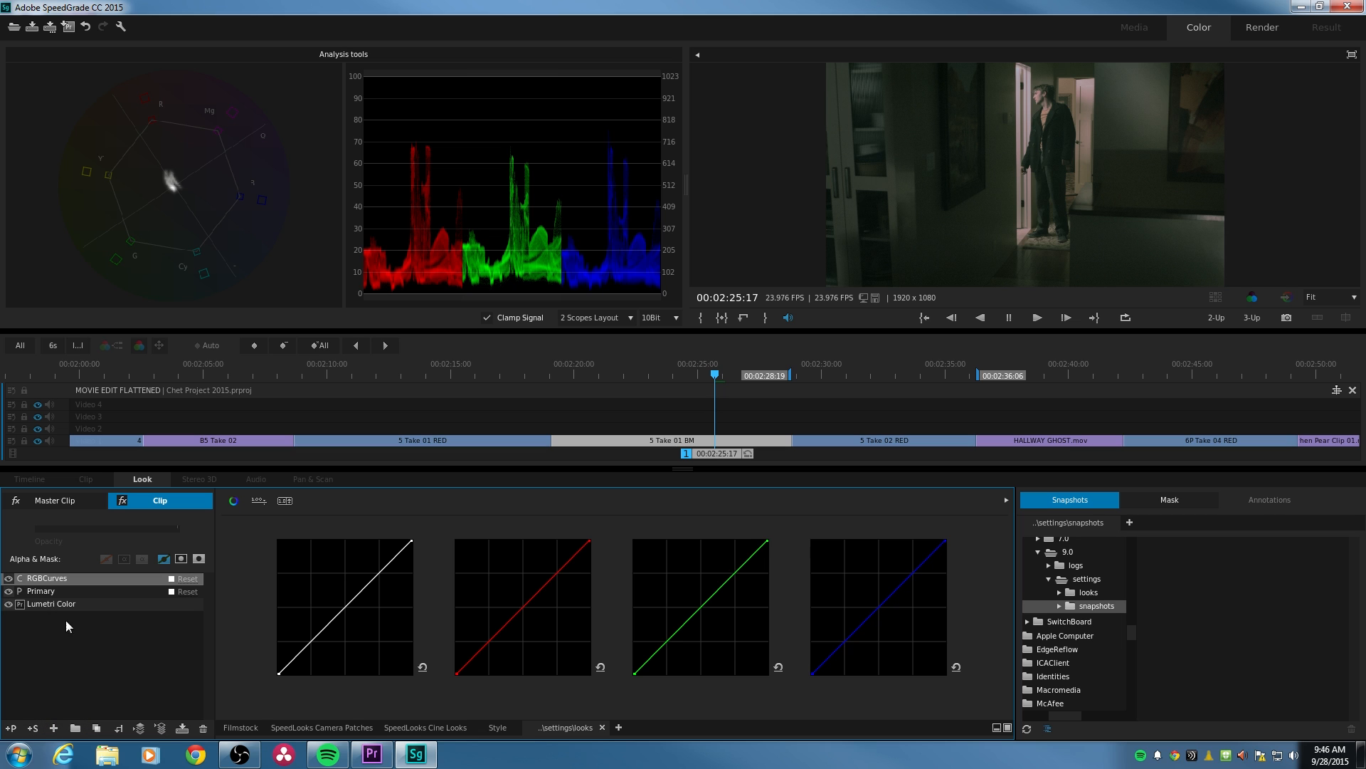
{"action": "left_click", "coordinate": [303, 649]}
{"action": "left_click_drag", "start_coordinate": [303, 650], "coordinate": [309, 652]}
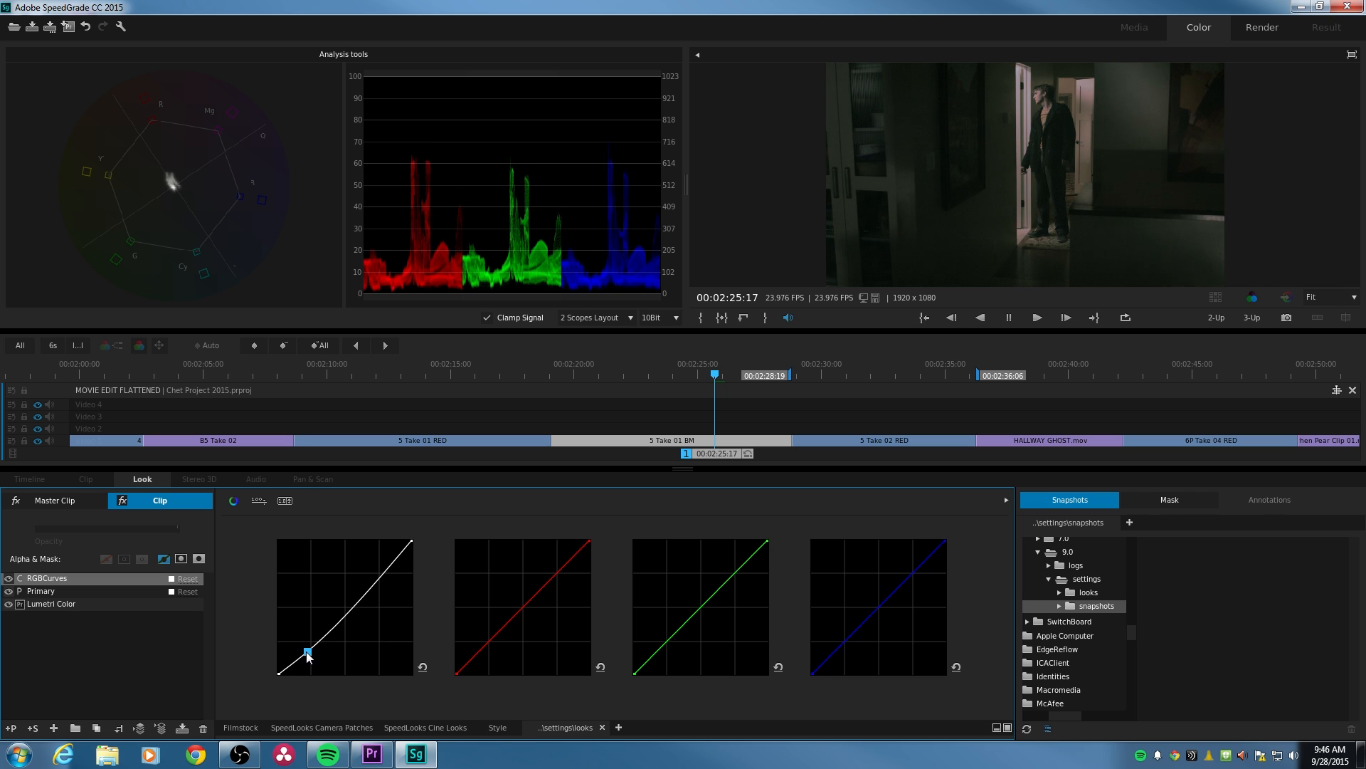
{"action": "left_click", "coordinate": [382, 573]}
{"action": "left_click_drag", "start_coordinate": [377, 580], "coordinate": [353, 593]}
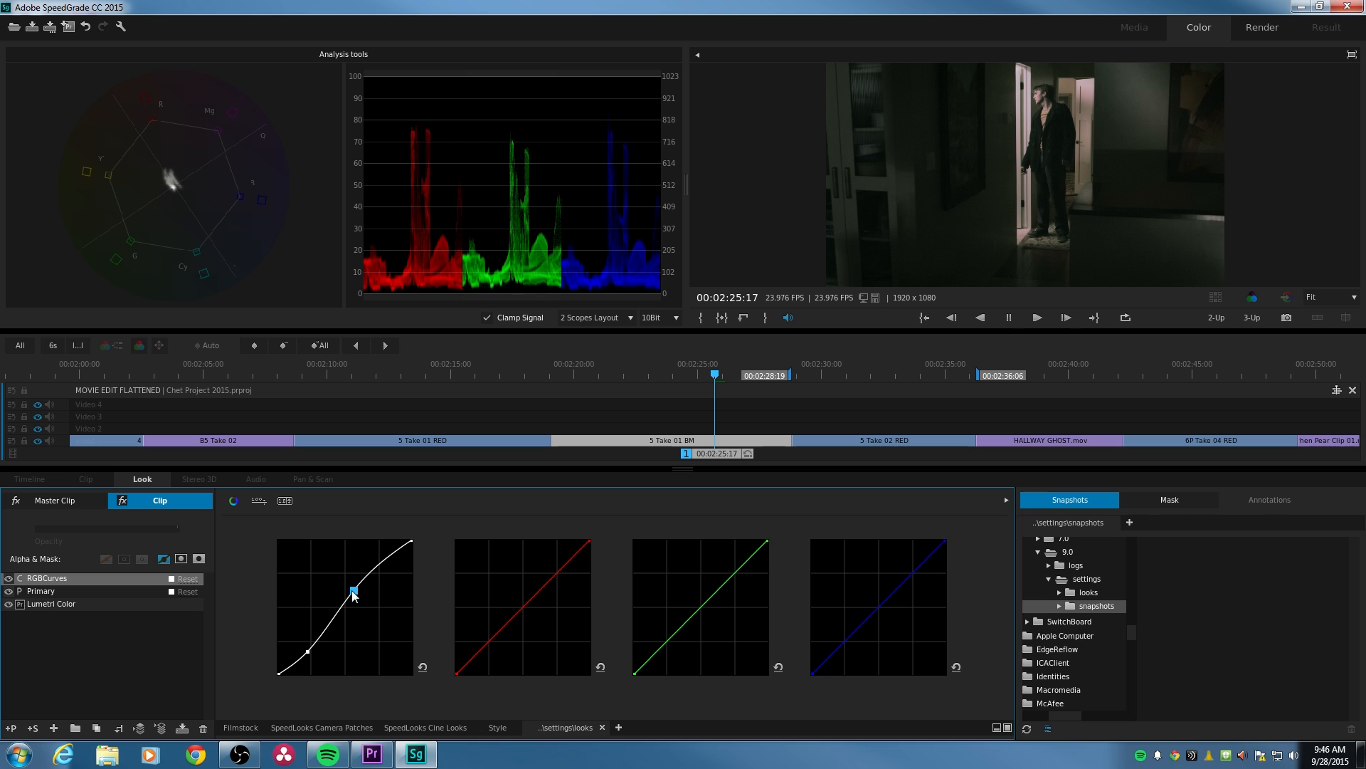
{"action": "left_click", "coordinate": [305, 652]}
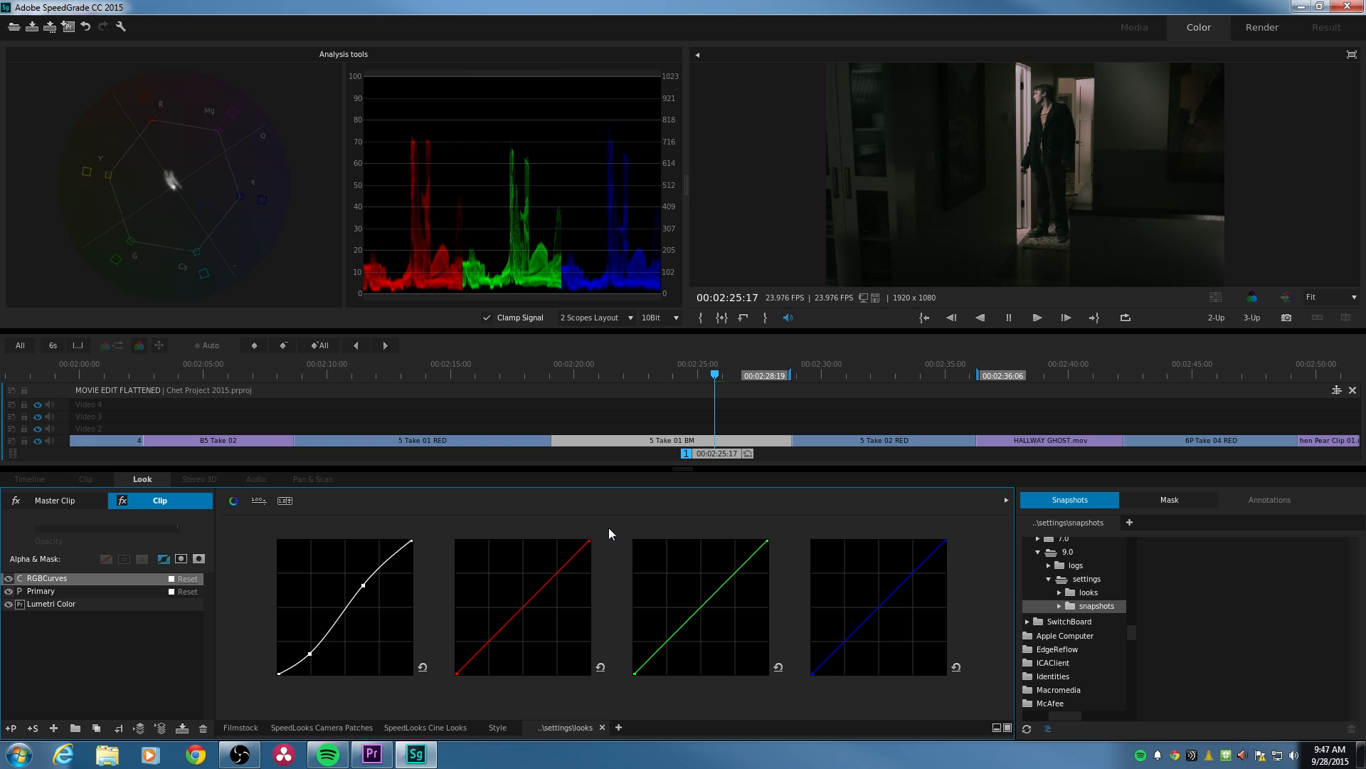
{"action": "key", "text": "0"}
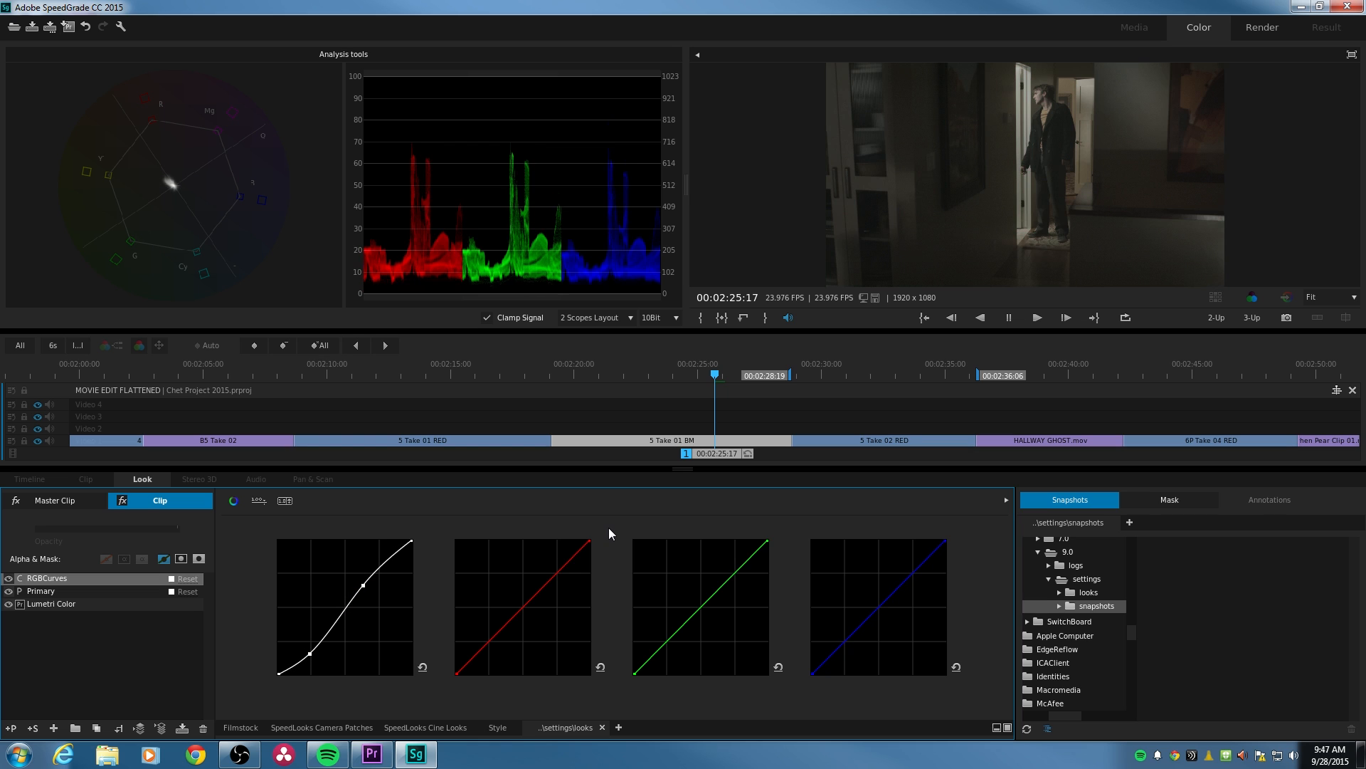
{"action": "key", "text": "0"}
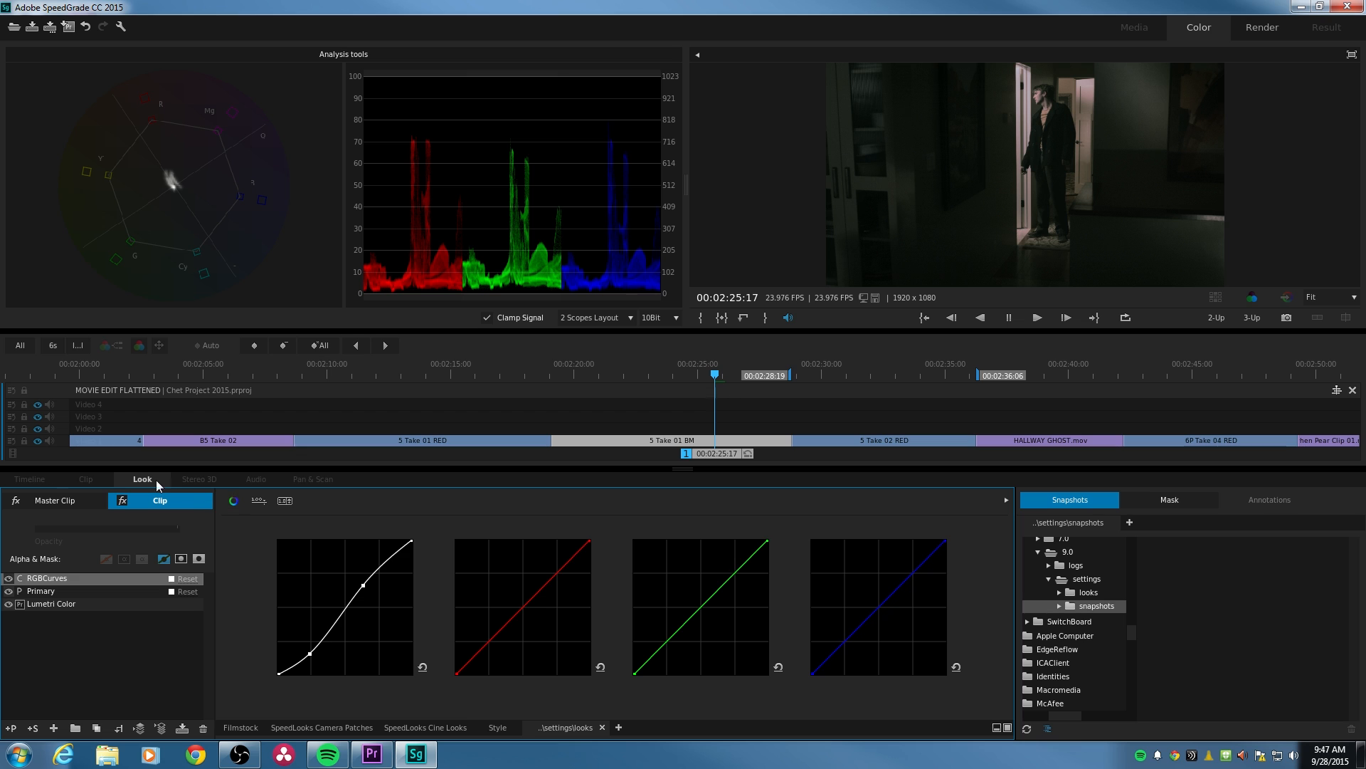
- Compare the 5 Take 01 BM grade with the 5 Take 02 RED clip by moving between the two shots
{"action": "left_click", "coordinate": [74, 590]}
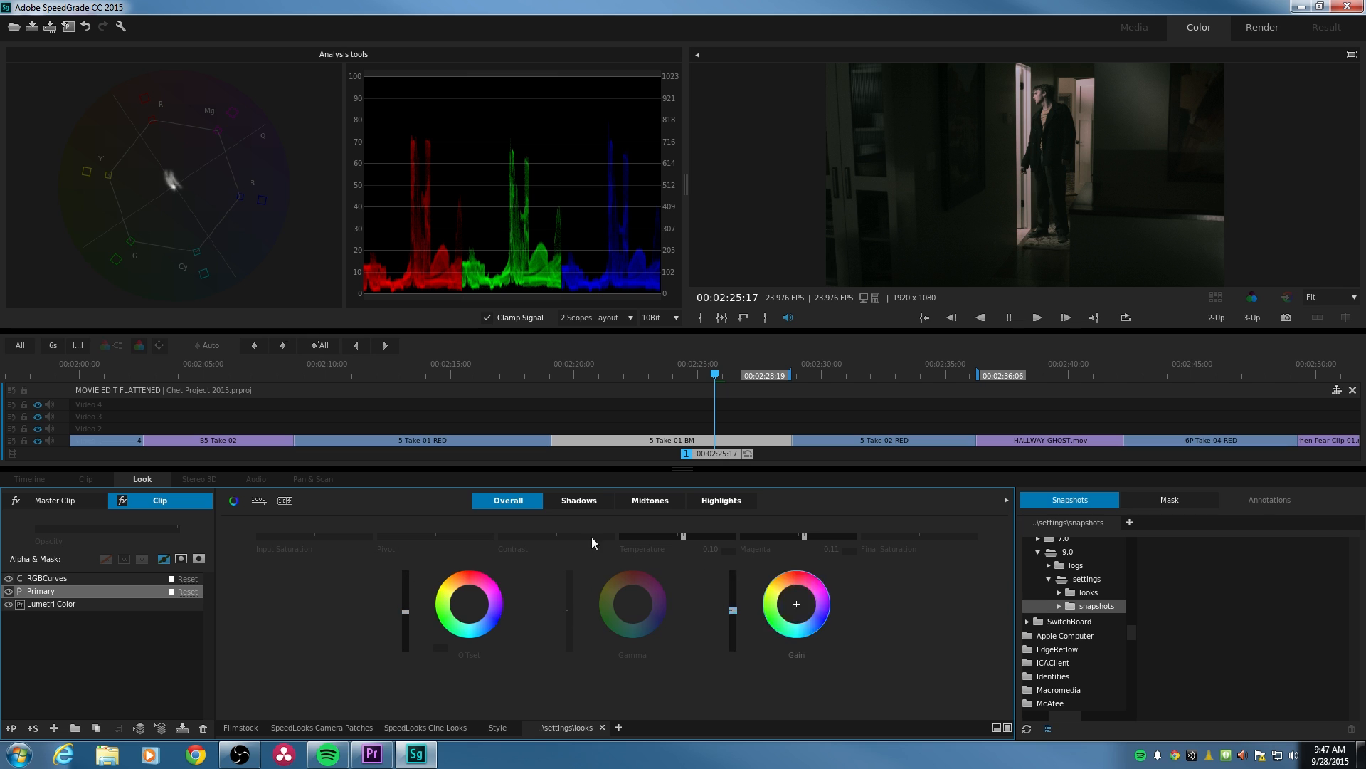
{"action": "left_click_drag", "start_coordinate": [741, 371], "coordinate": [792, 381]}
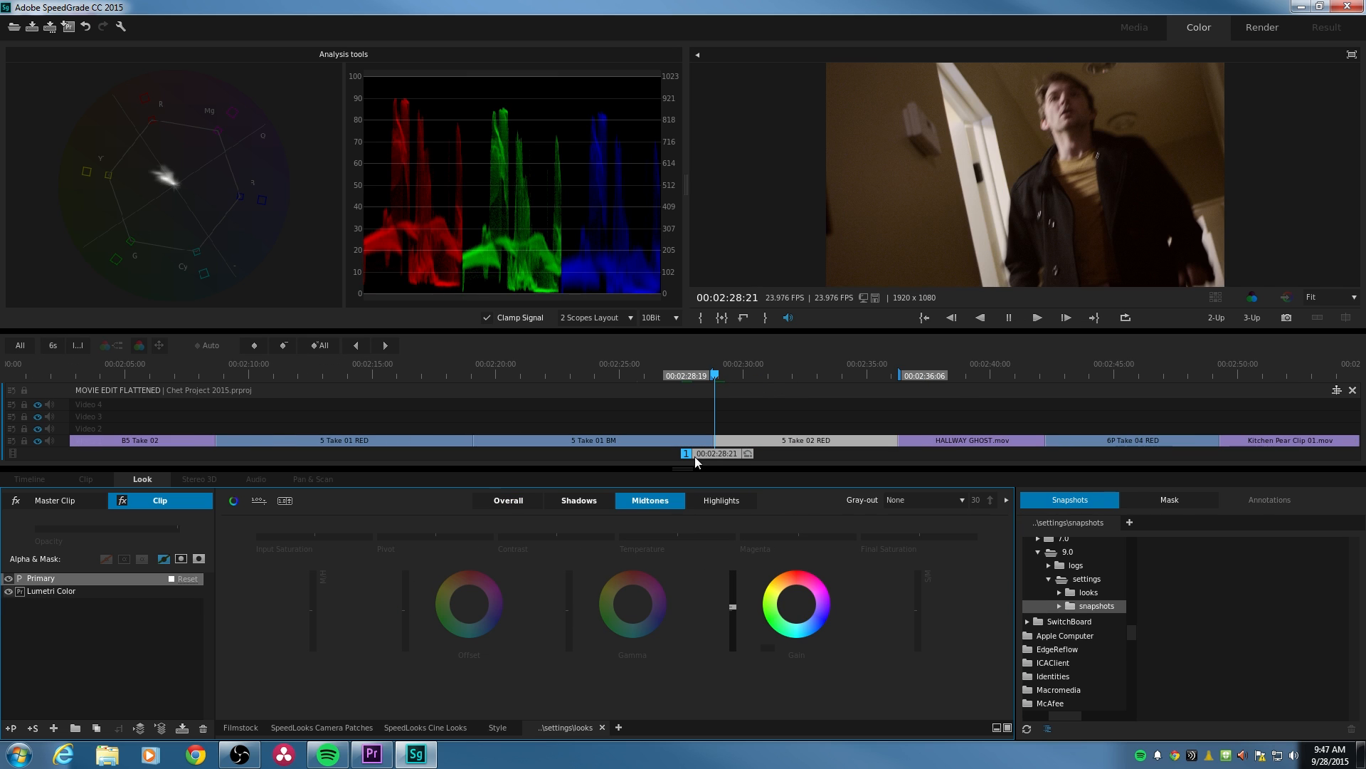
{"action": "left_click", "coordinate": [666, 366]}
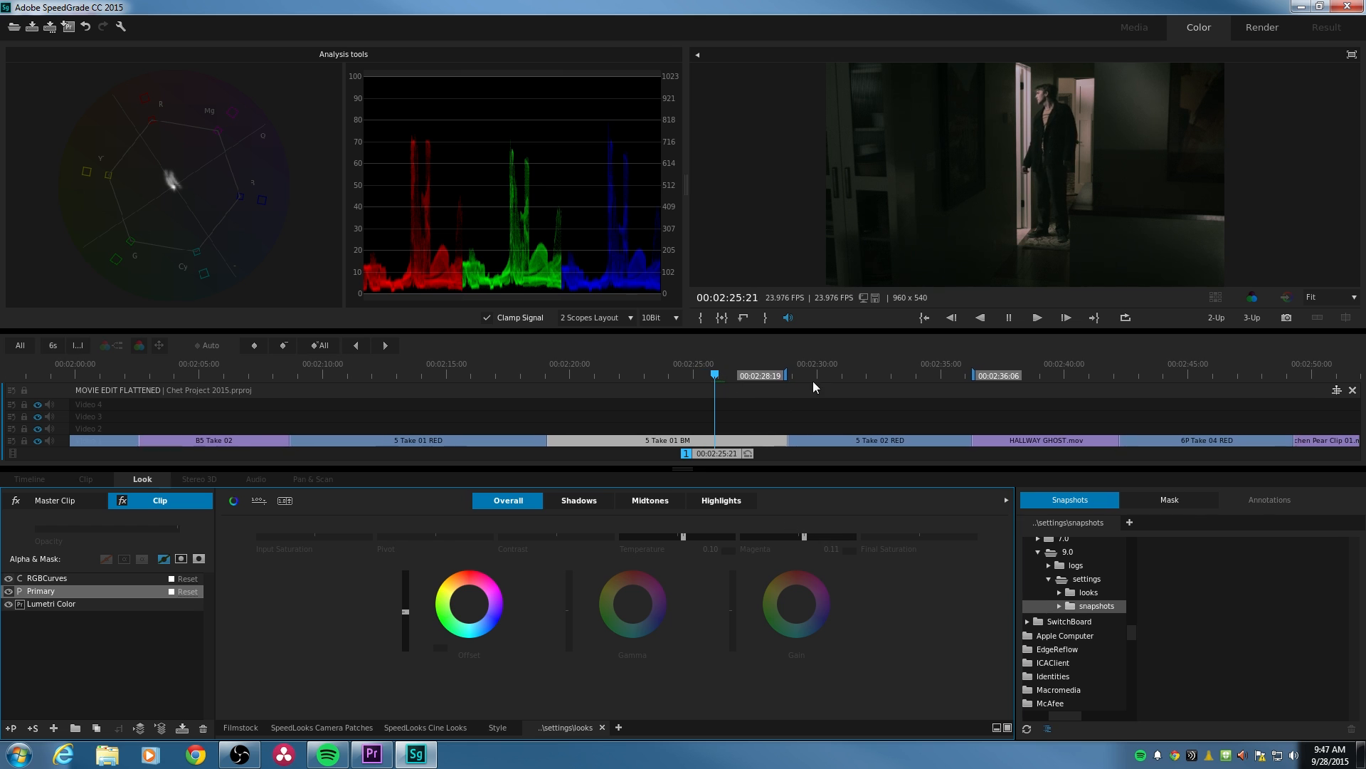
{"action": "left_click", "coordinate": [870, 371]}
{"action": "left_click", "coordinate": [639, 370]}
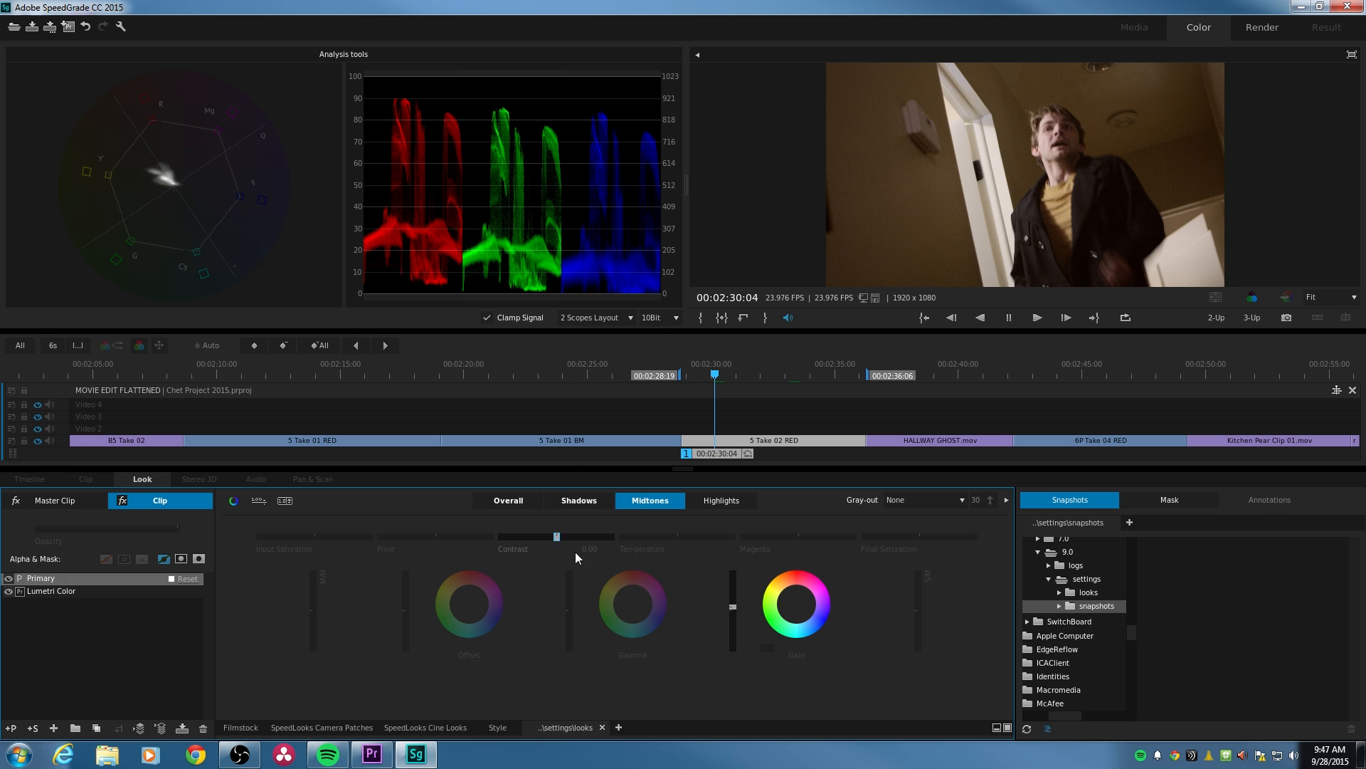
- Set the overall Temperature to -0.04 on the 5 Take 02 RED clip and pull down the shadows of its white RGB curve
{"action": "left_click", "coordinate": [519, 501]}
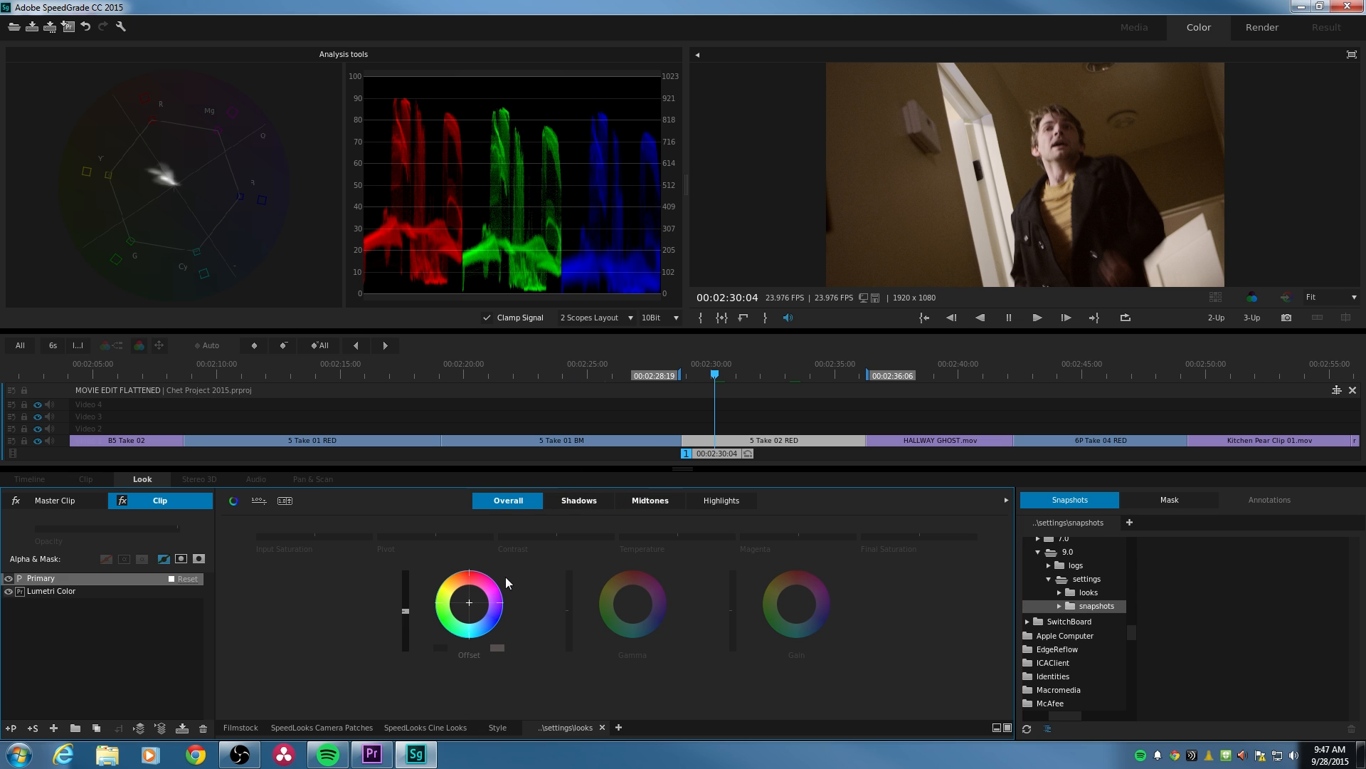
{"action": "left_click", "coordinate": [675, 538]}
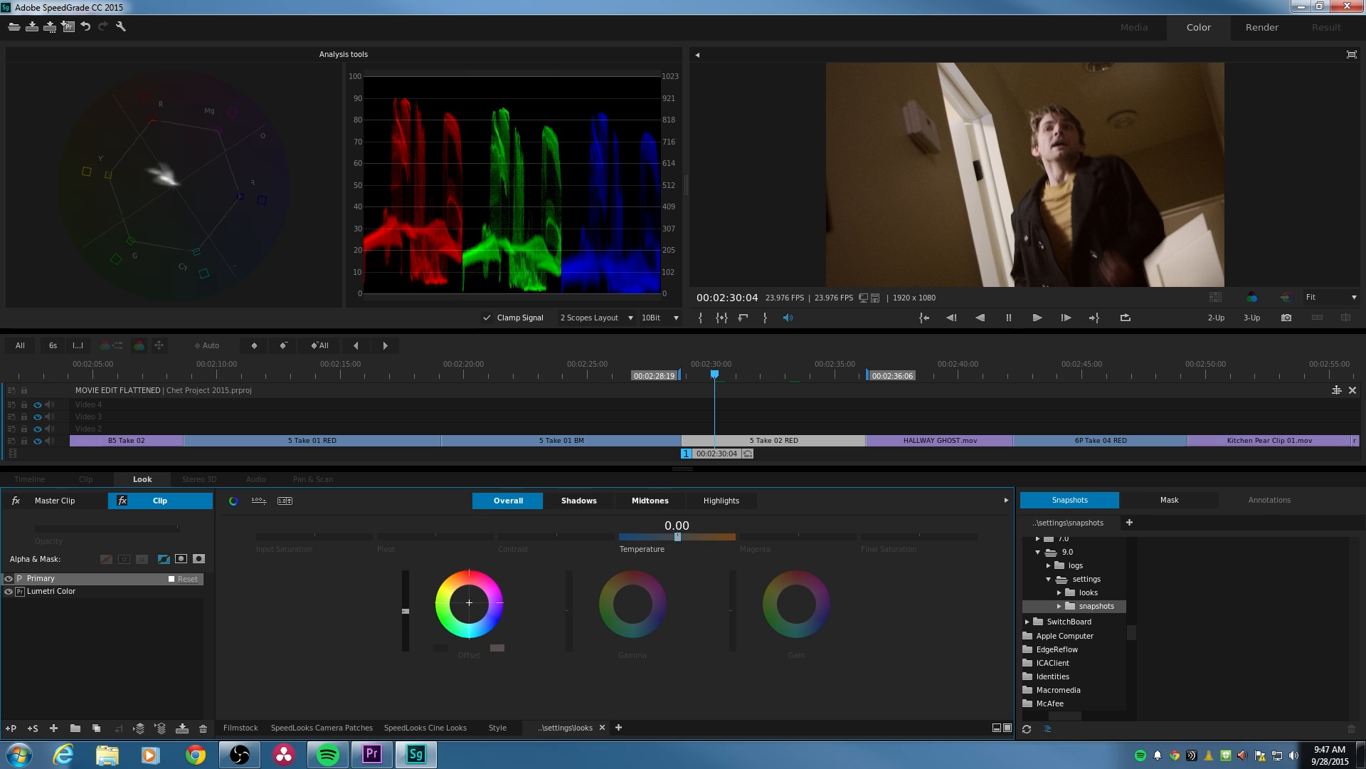
{"action": "left_click_drag", "start_coordinate": [675, 537], "coordinate": [676, 537]}
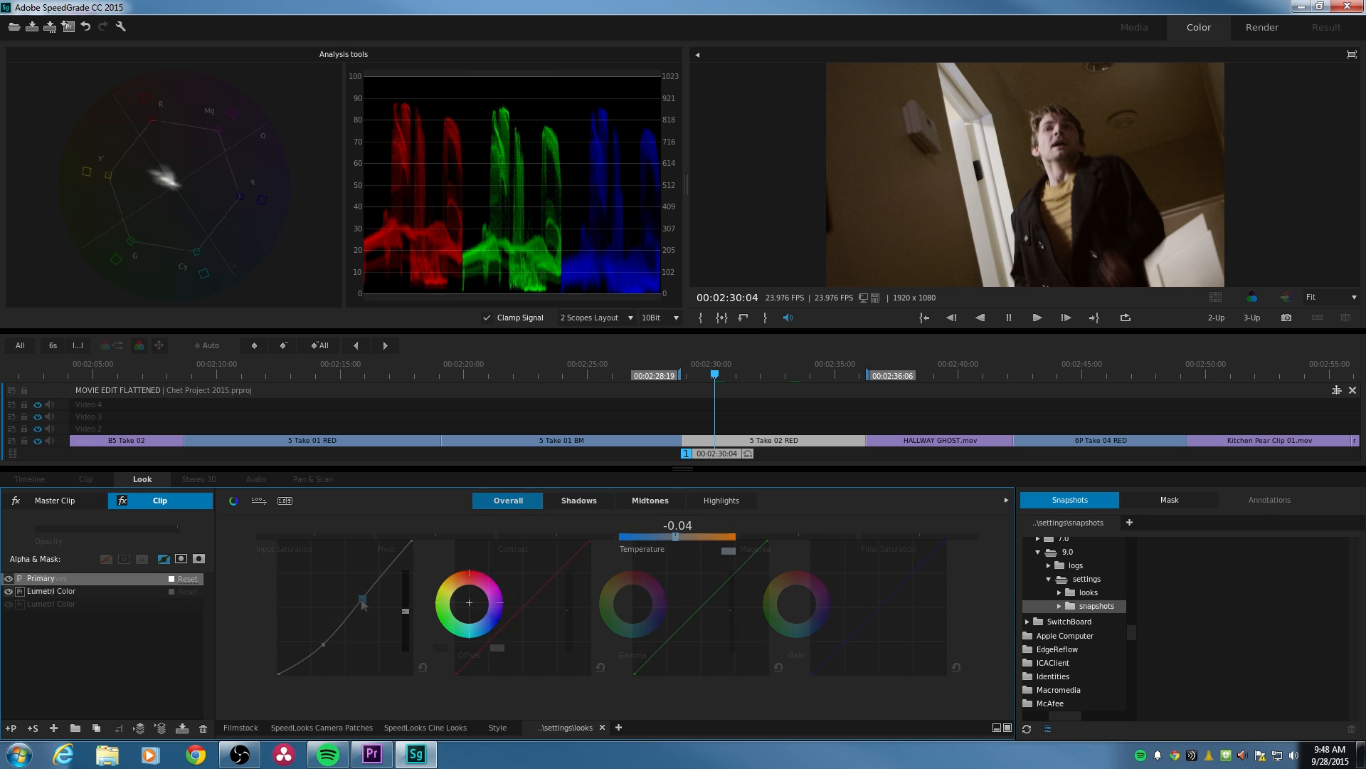
{"action": "left_click_drag", "start_coordinate": [360, 600], "coordinate": [322, 647]}
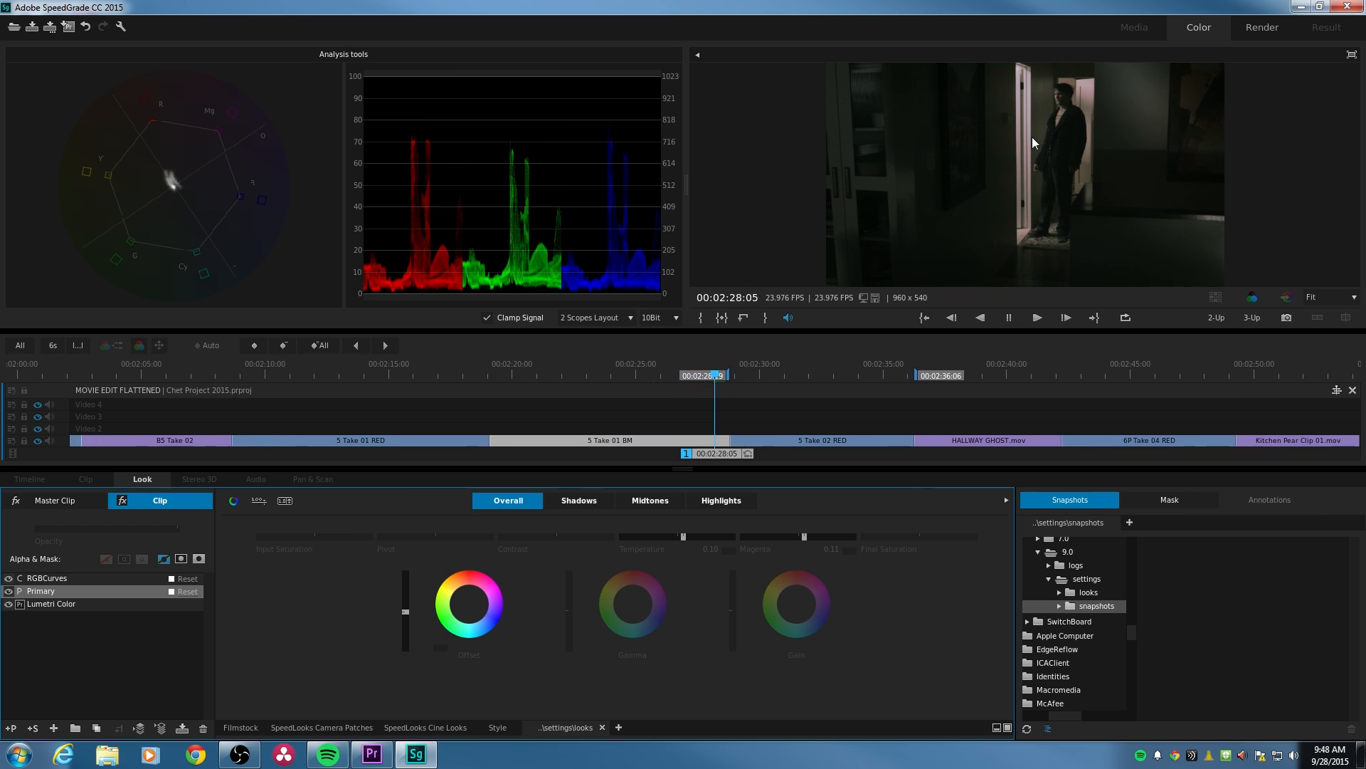
- Play back the cut from 5 Take 01 BM to 5 Take 02 RED to judge how well the shots match
{"action": "key", "text": "space"}
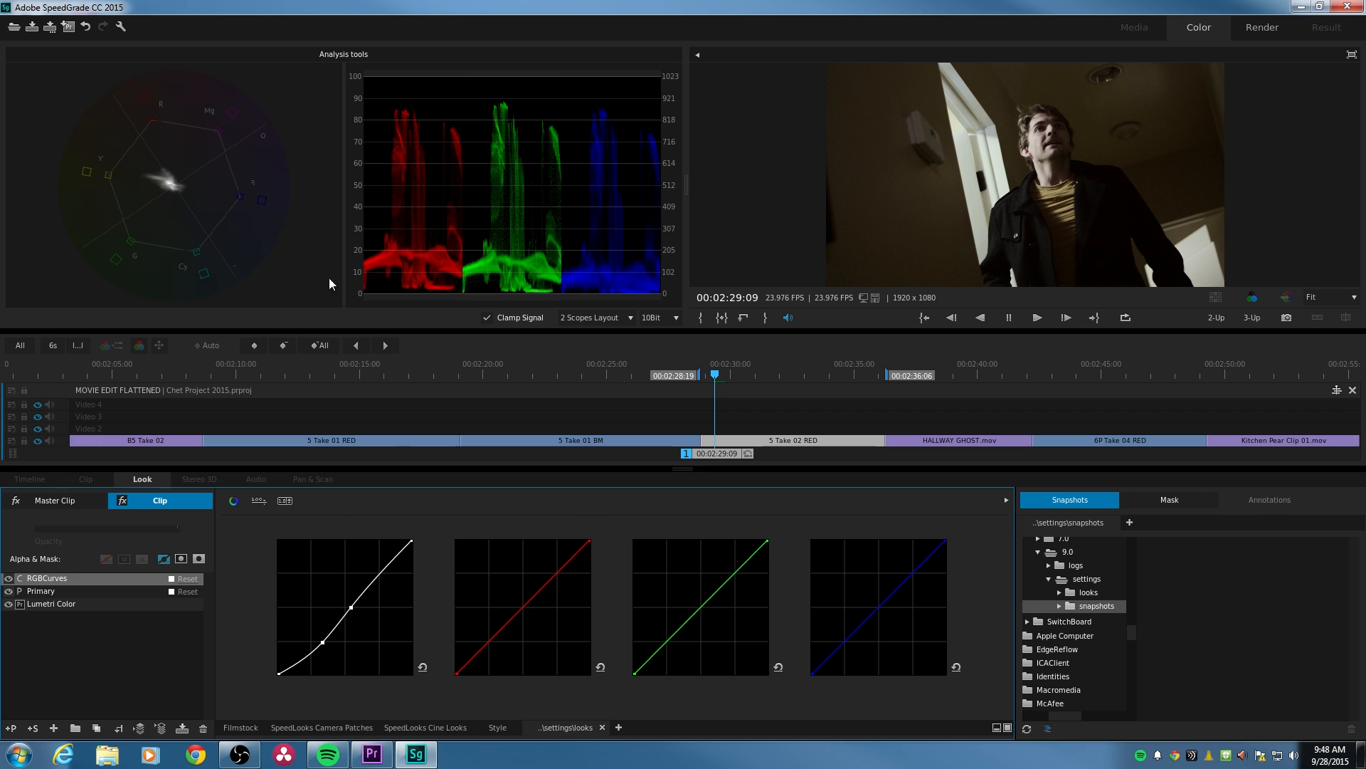
{"action": "left_click_drag", "start_coordinate": [715, 370], "coordinate": [710, 386]}
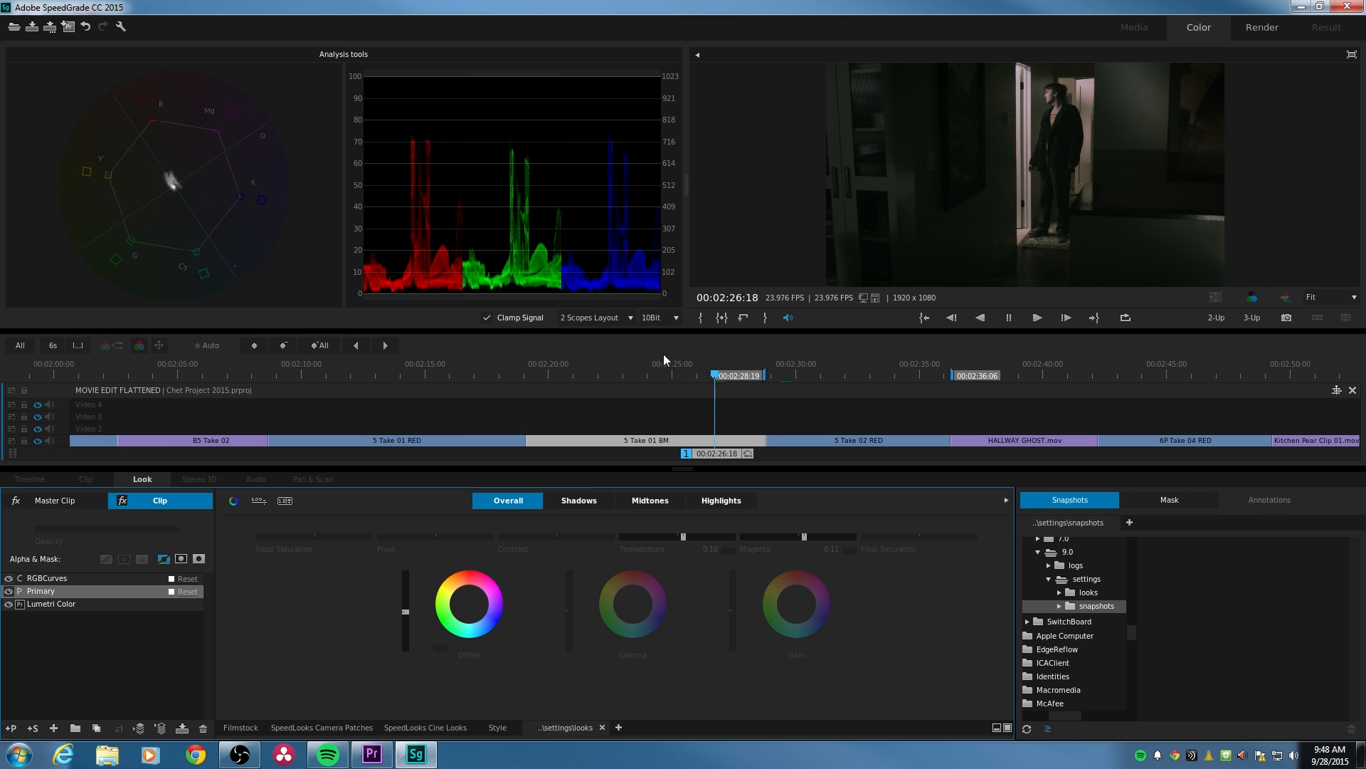
{"action": "key", "text": "space"}
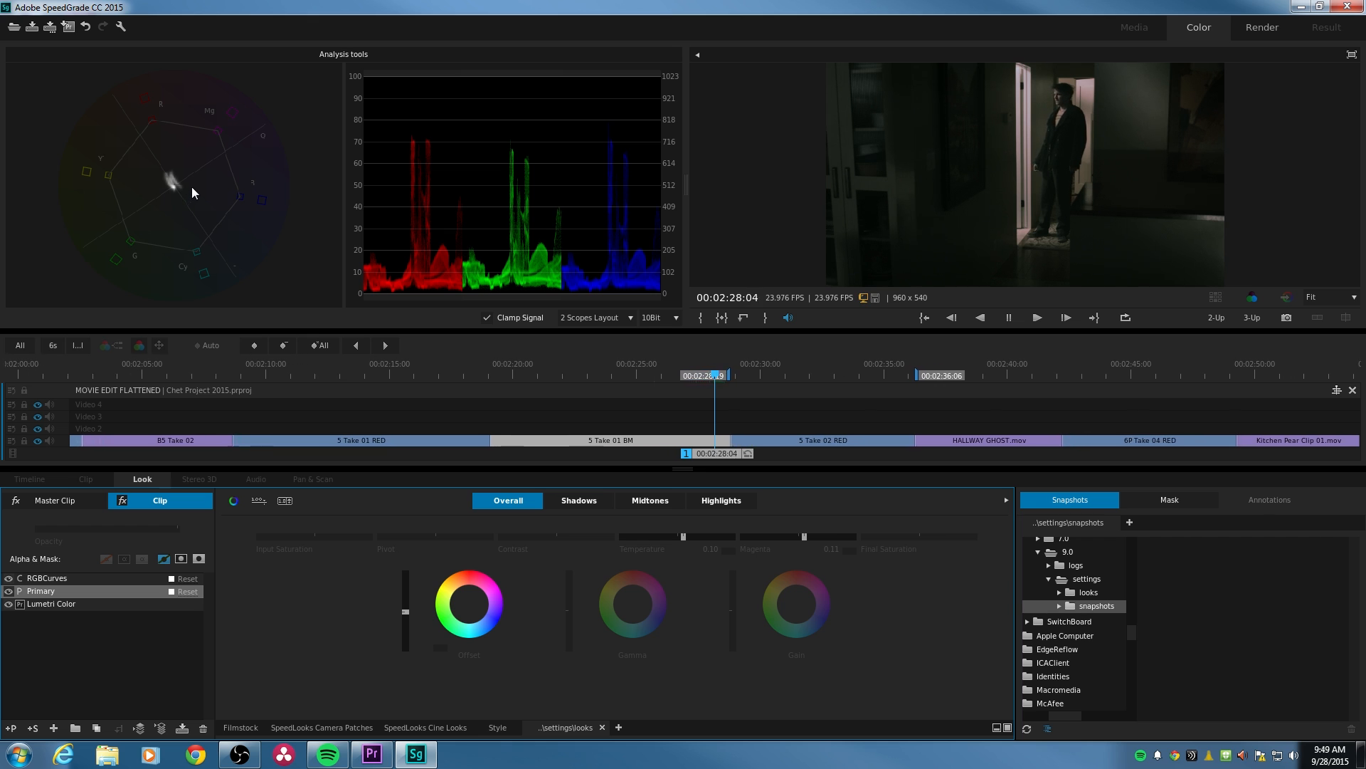
{"action": "key", "text": "space"}
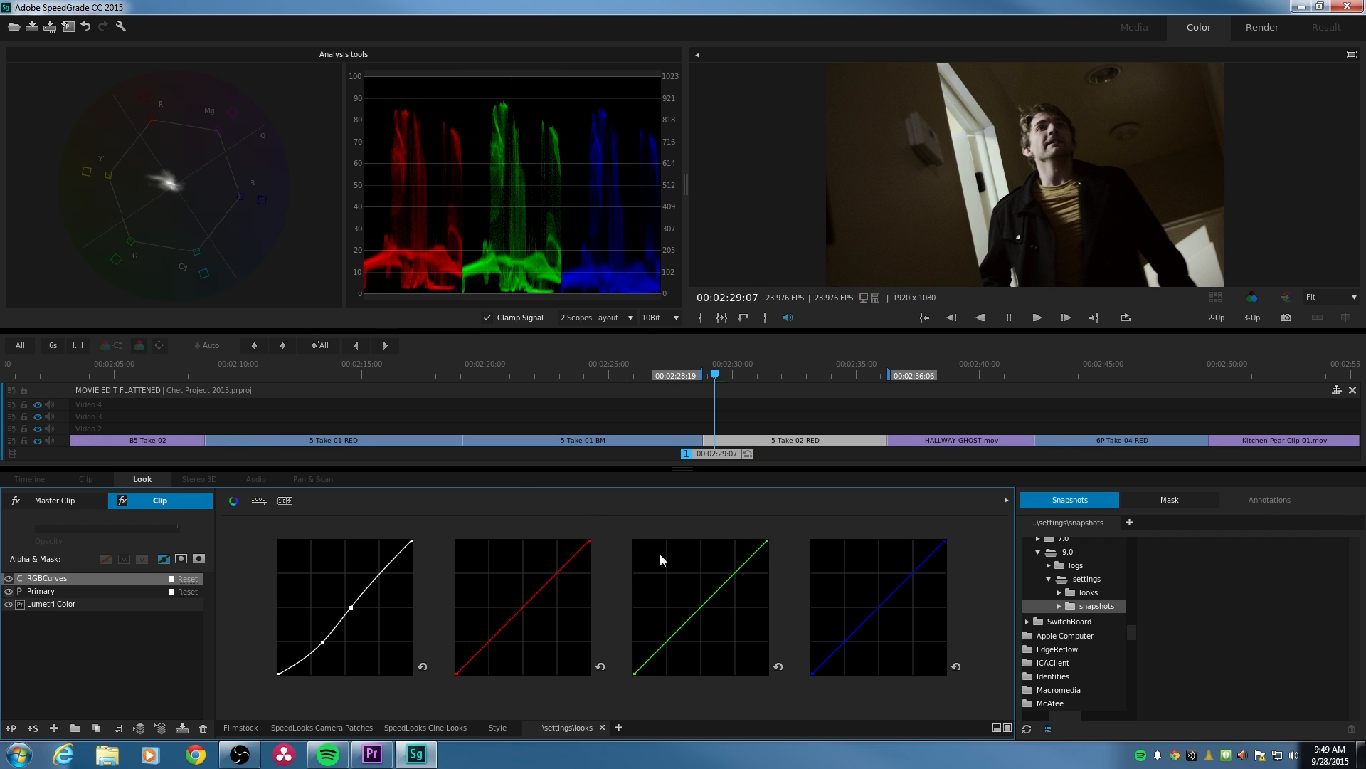
- Lower the Final Saturation slightly on the 5 Take 02 RED clip's Primary layer and play back the cut from 5 Take 01 BM
{"action": "left_click", "coordinate": [233, 500]}
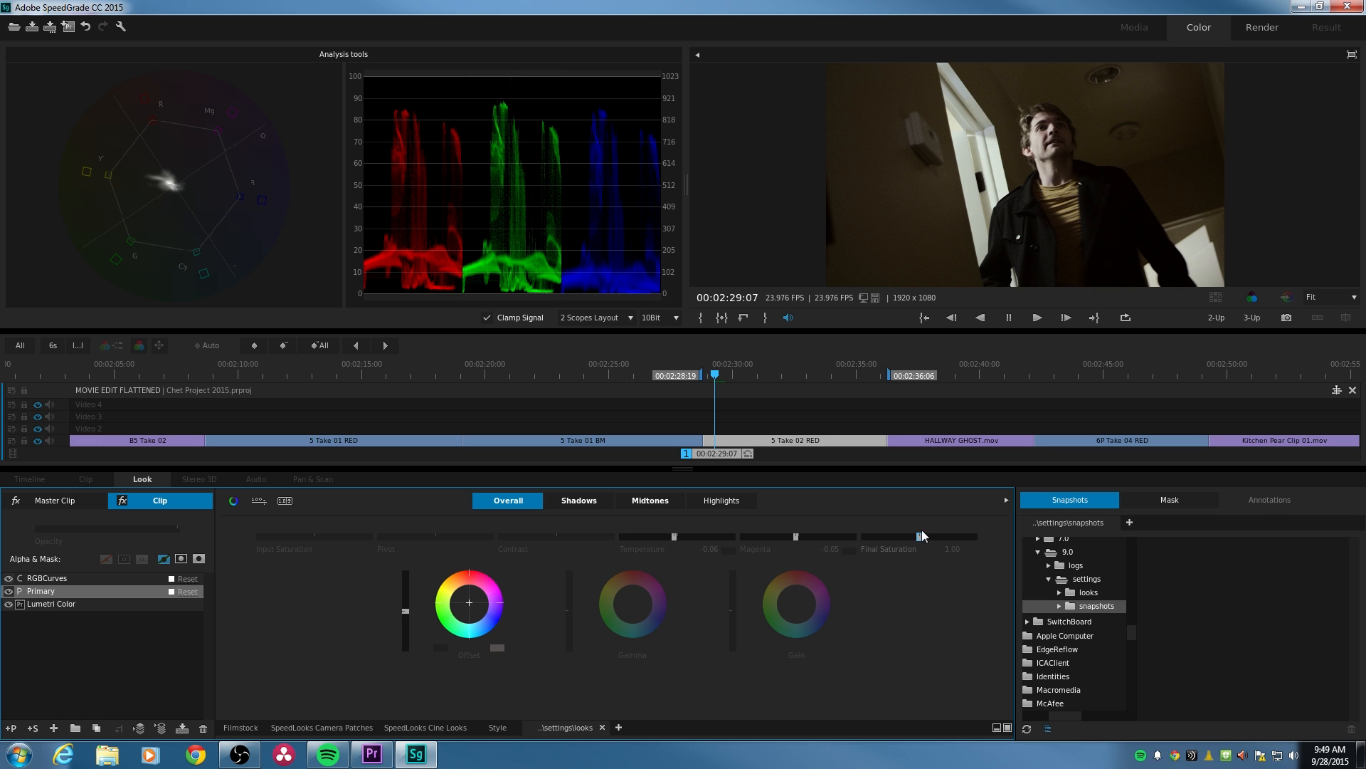
{"action": "left_click_drag", "start_coordinate": [919, 536], "coordinate": [913, 535]}
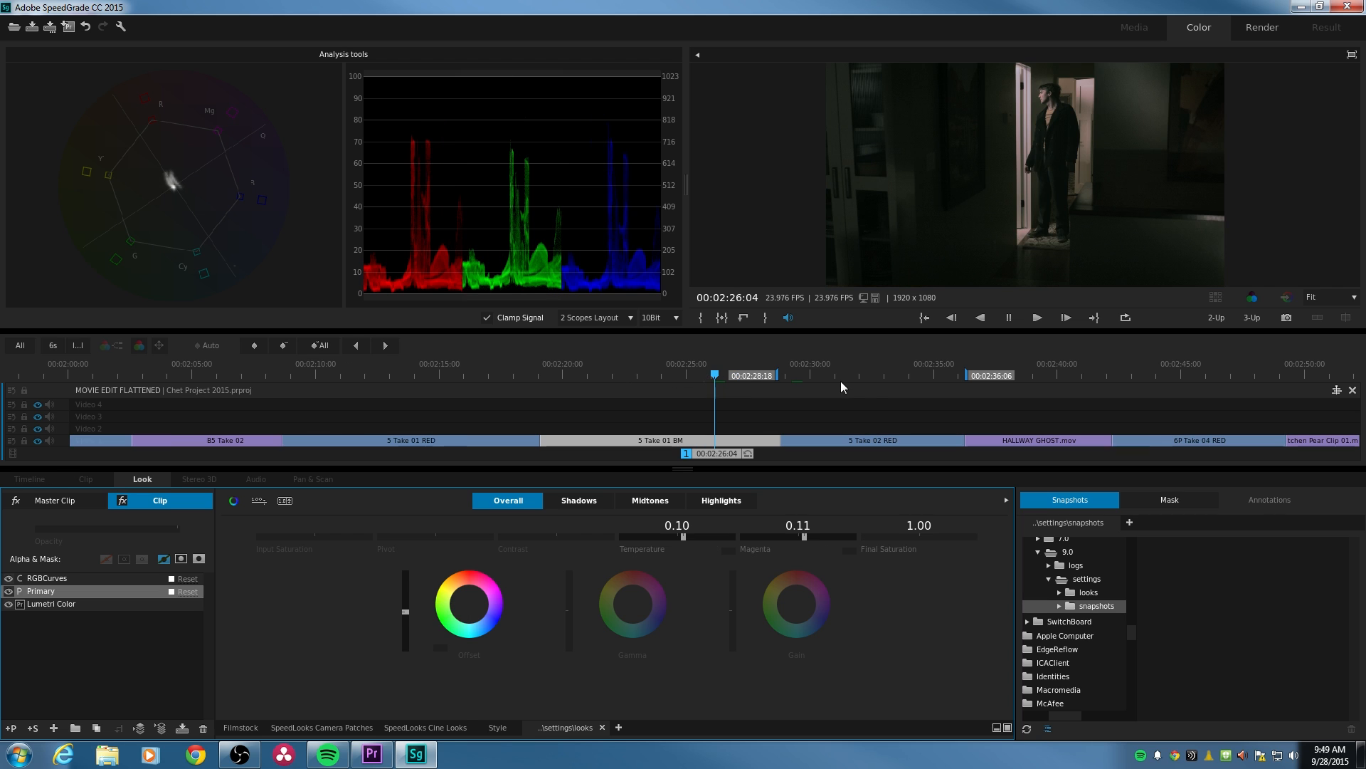
{"action": "key", "text": "space"}
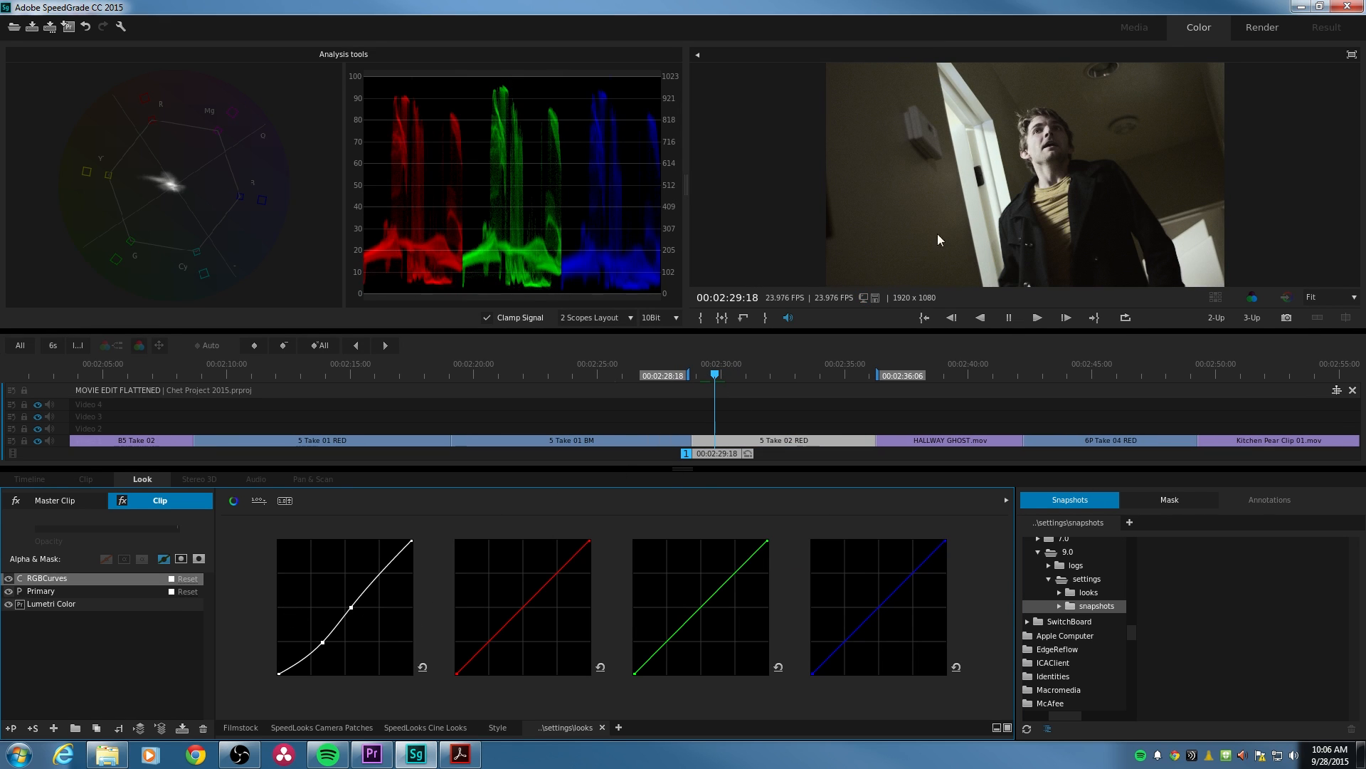
- Reduce the RGBCurves layer's Opacity to about 0.68 on the 5 Take 02 RED clip
{"action": "left_click", "coordinate": [84, 586]}
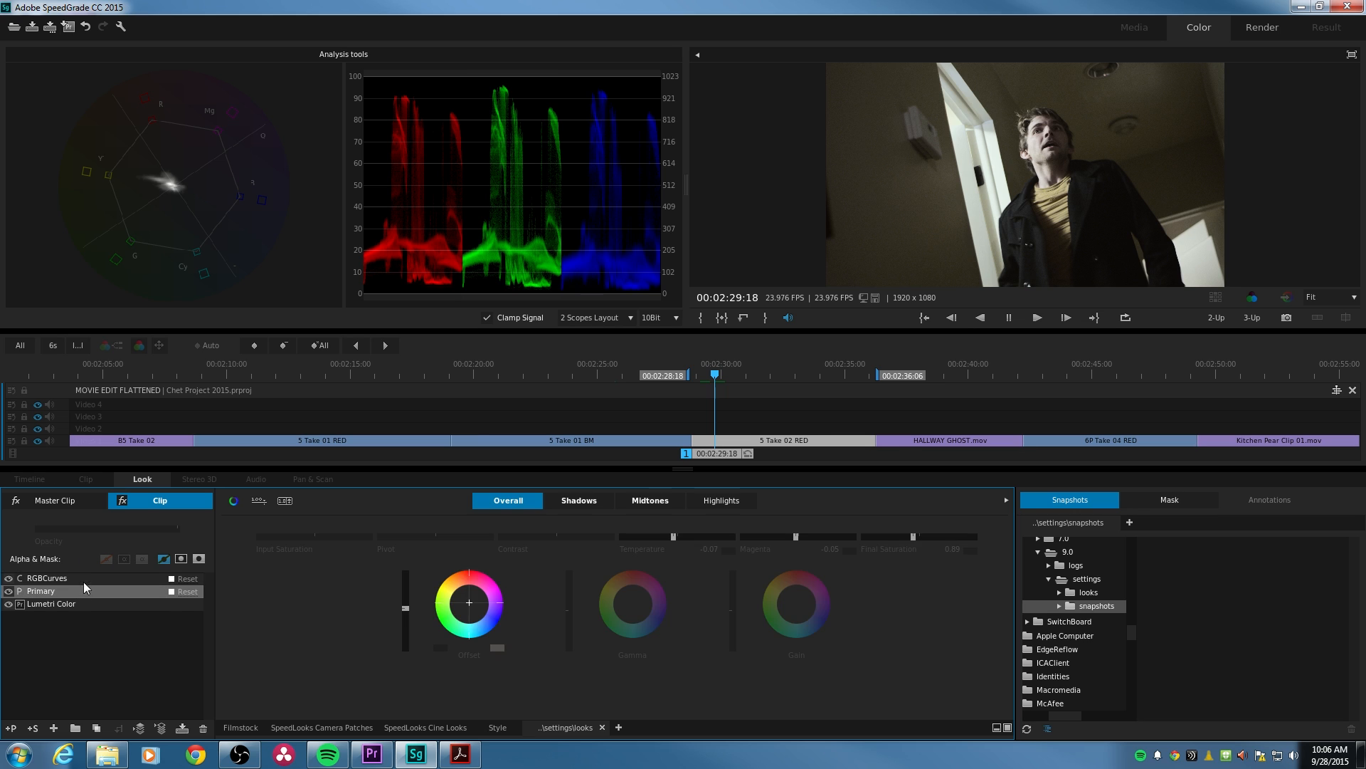
{"action": "left_click", "coordinate": [91, 575]}
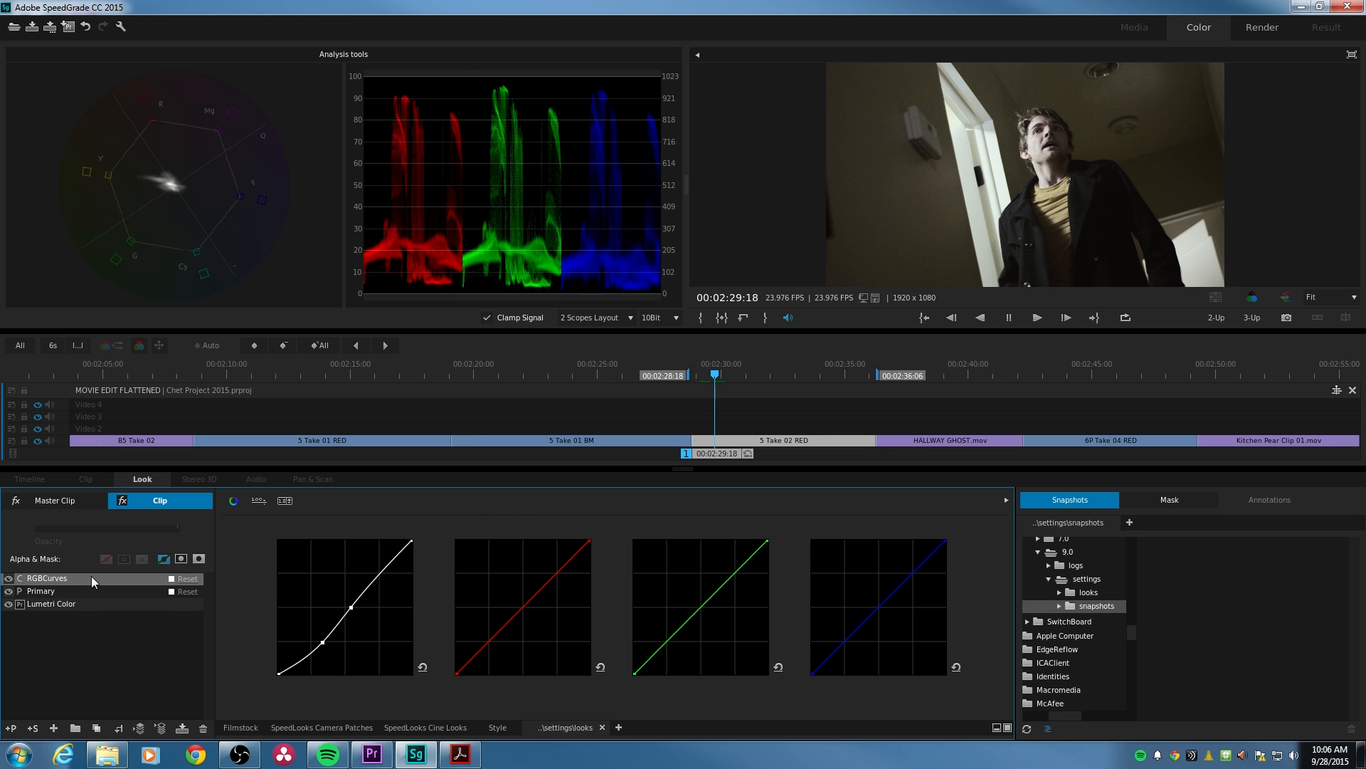
{"action": "left_click", "coordinate": [178, 530]}
{"action": "left_click_drag", "start_coordinate": [177, 530], "coordinate": [130, 529]}
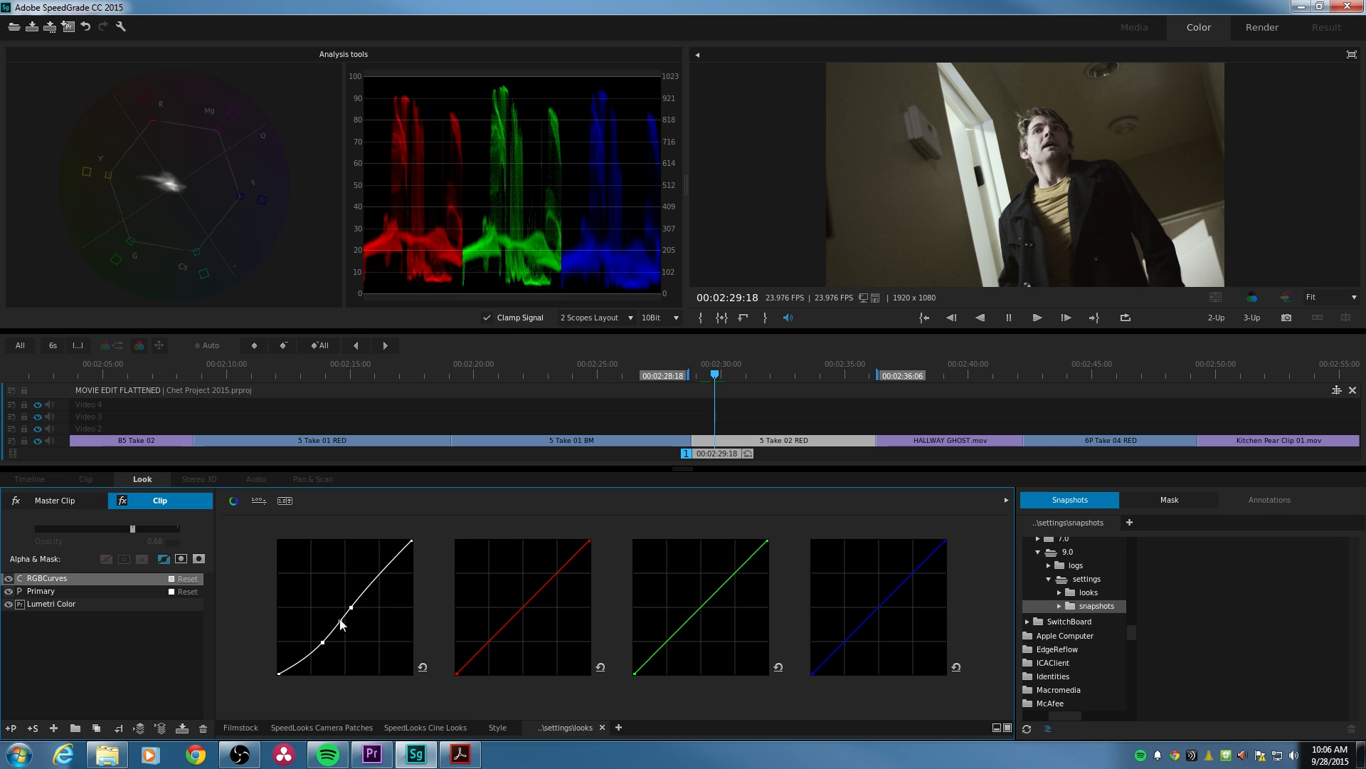
- Lower the overall Gamma on the 5 Take 02 RED clip's Primary layer and play back the cut from 5 Take 01 BM
{"action": "left_click", "coordinate": [73, 593]}
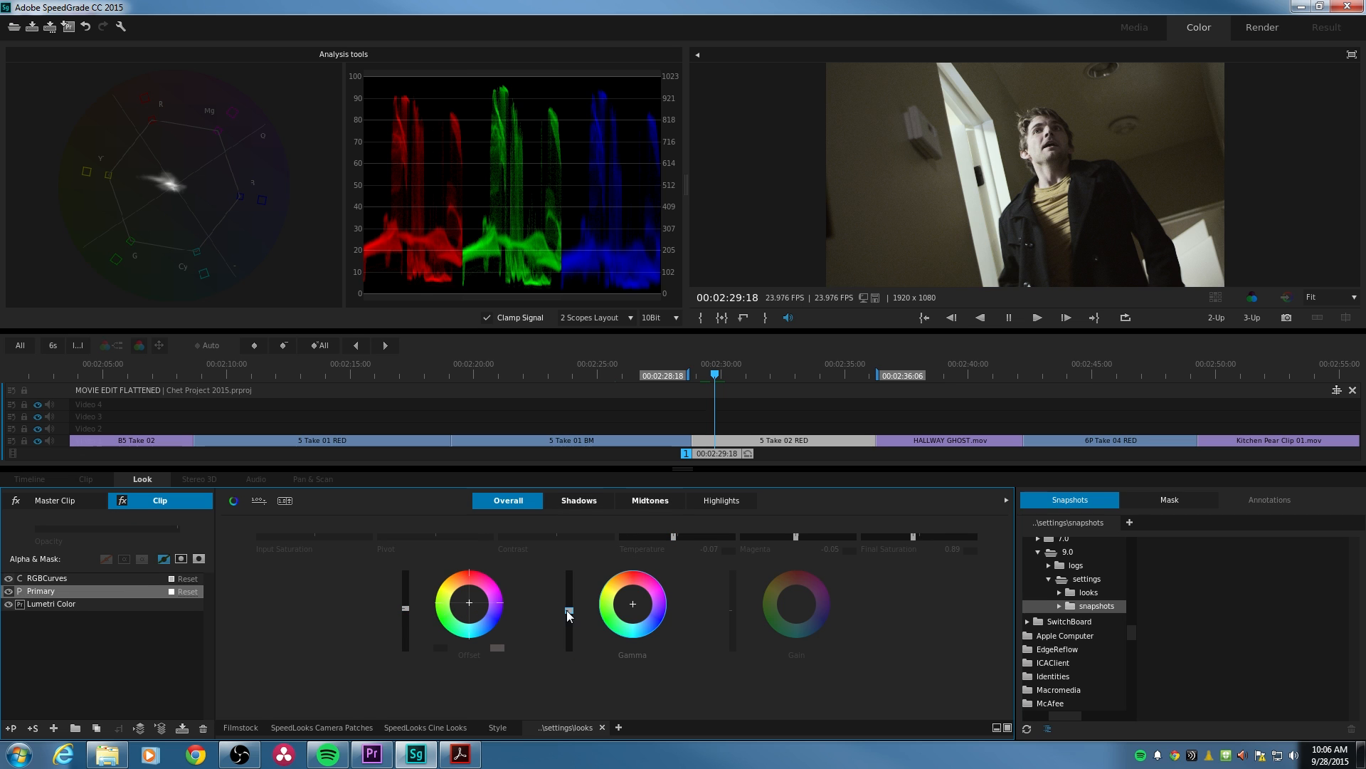
{"action": "left_click_drag", "start_coordinate": [568, 610], "coordinate": [568, 614]}
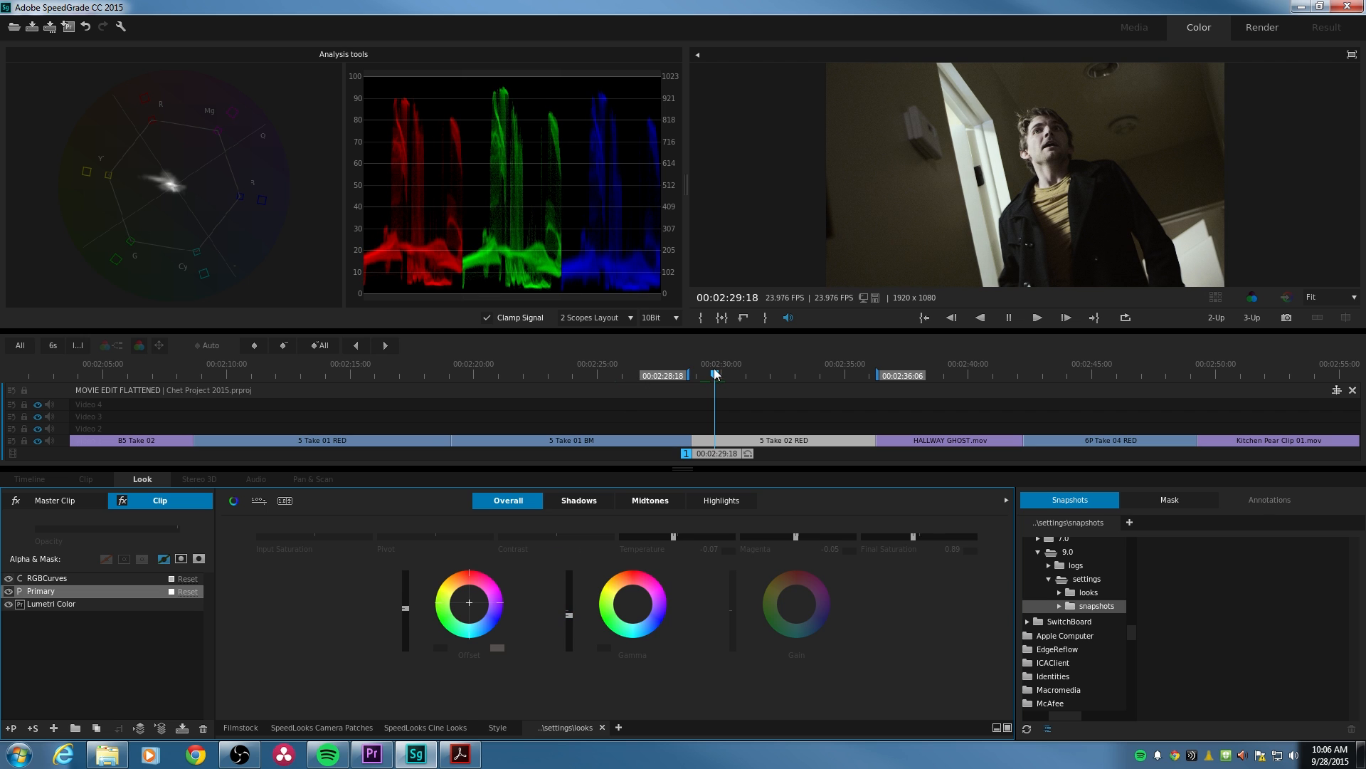
{"action": "left_click_drag", "start_coordinate": [660, 377], "coordinate": [748, 377]}
{"action": "key", "text": "space"}
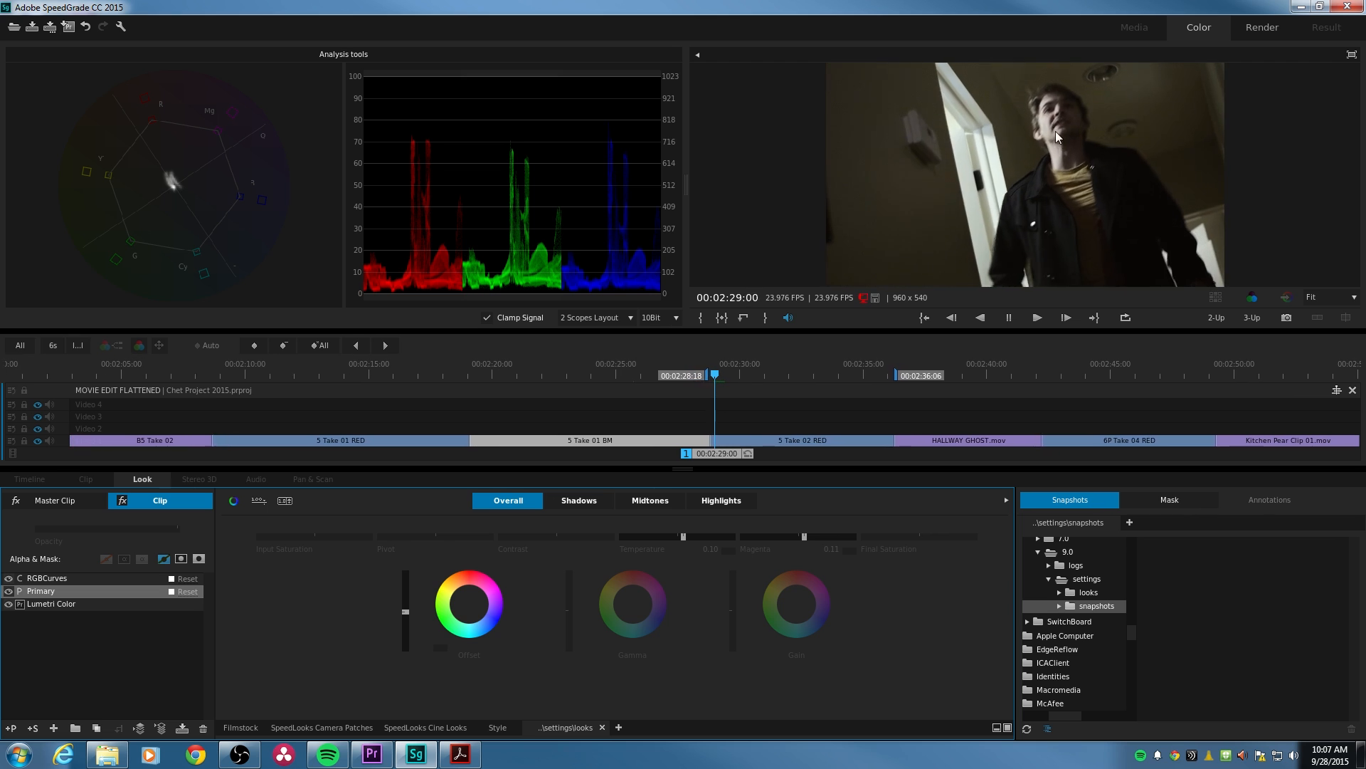
{"action": "key", "text": "space"}
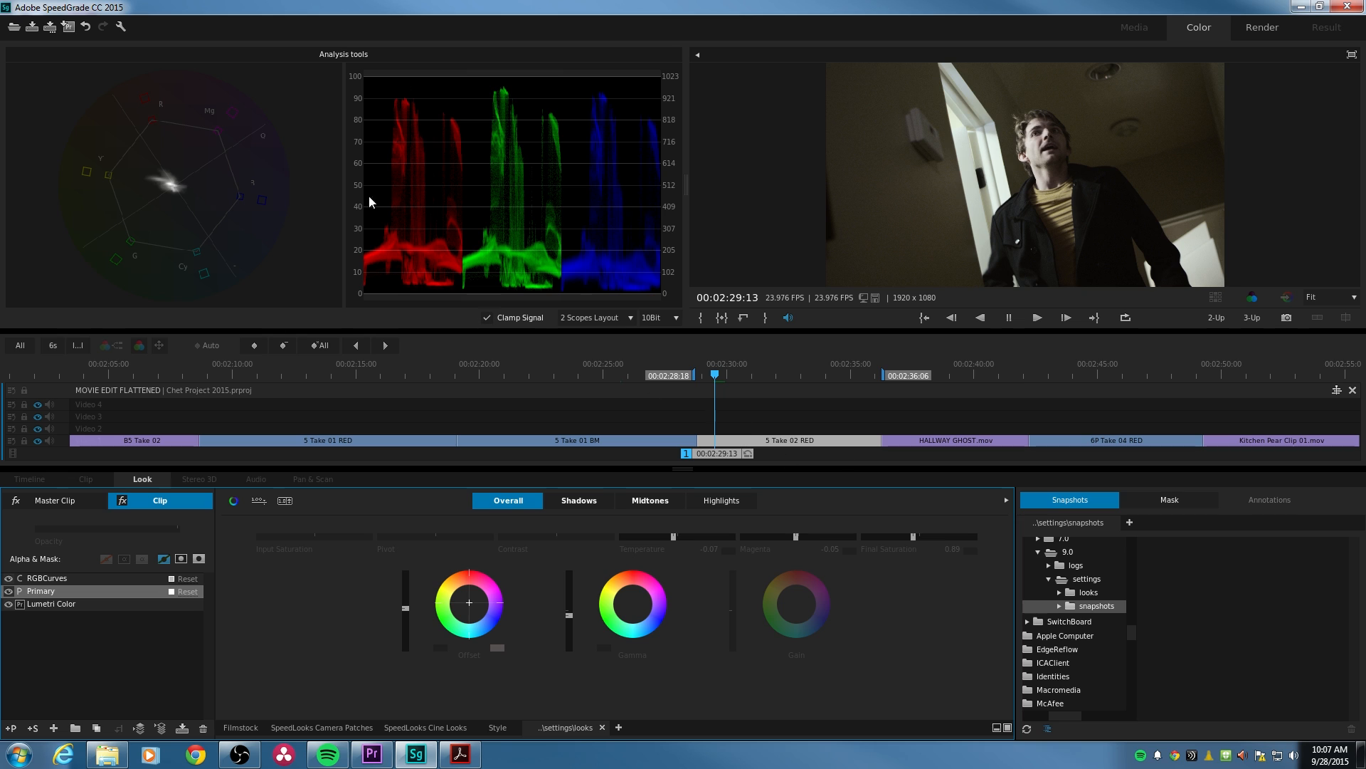
- Save the graded project and switch to Adobe Premiere Pro through Direct Link, closing the Load Project notice
{"action": "left_click", "coordinate": [69, 29]}
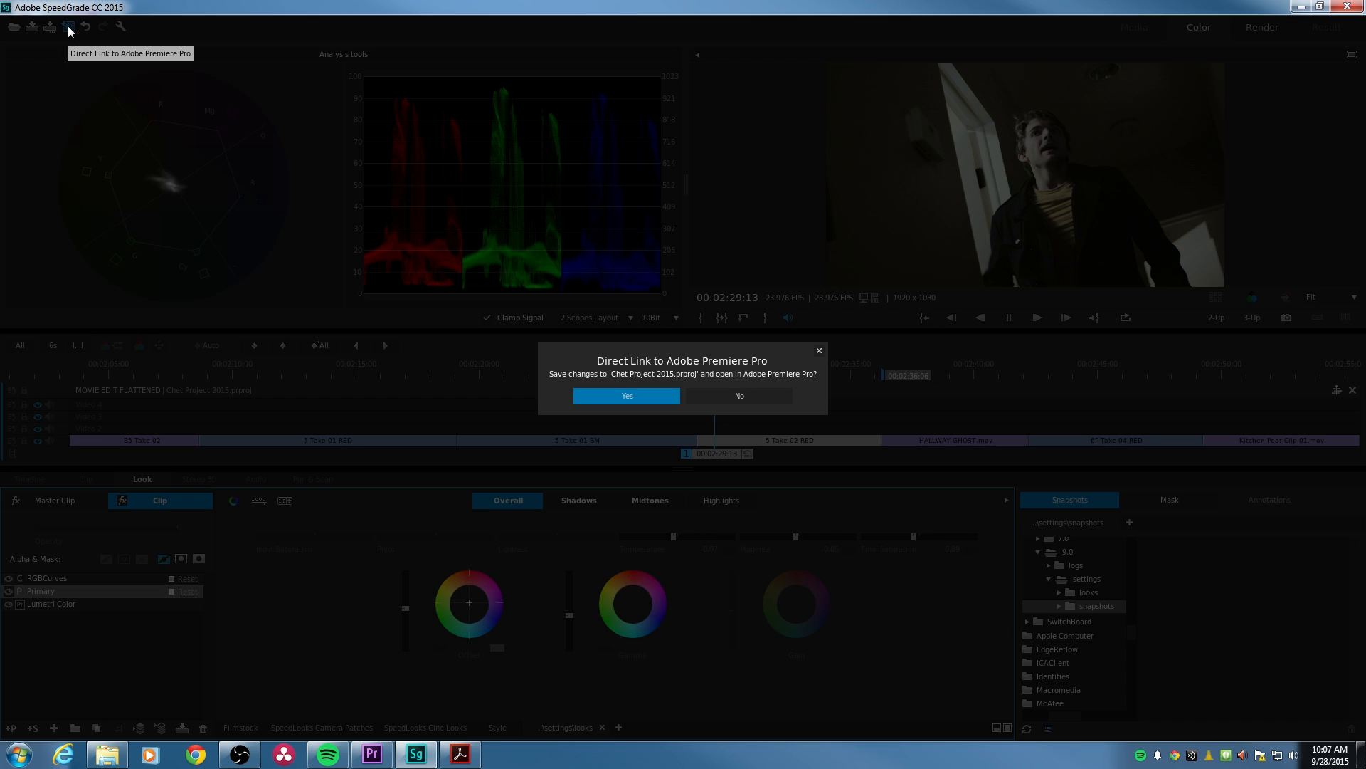
{"action": "left_click", "coordinate": [637, 395]}
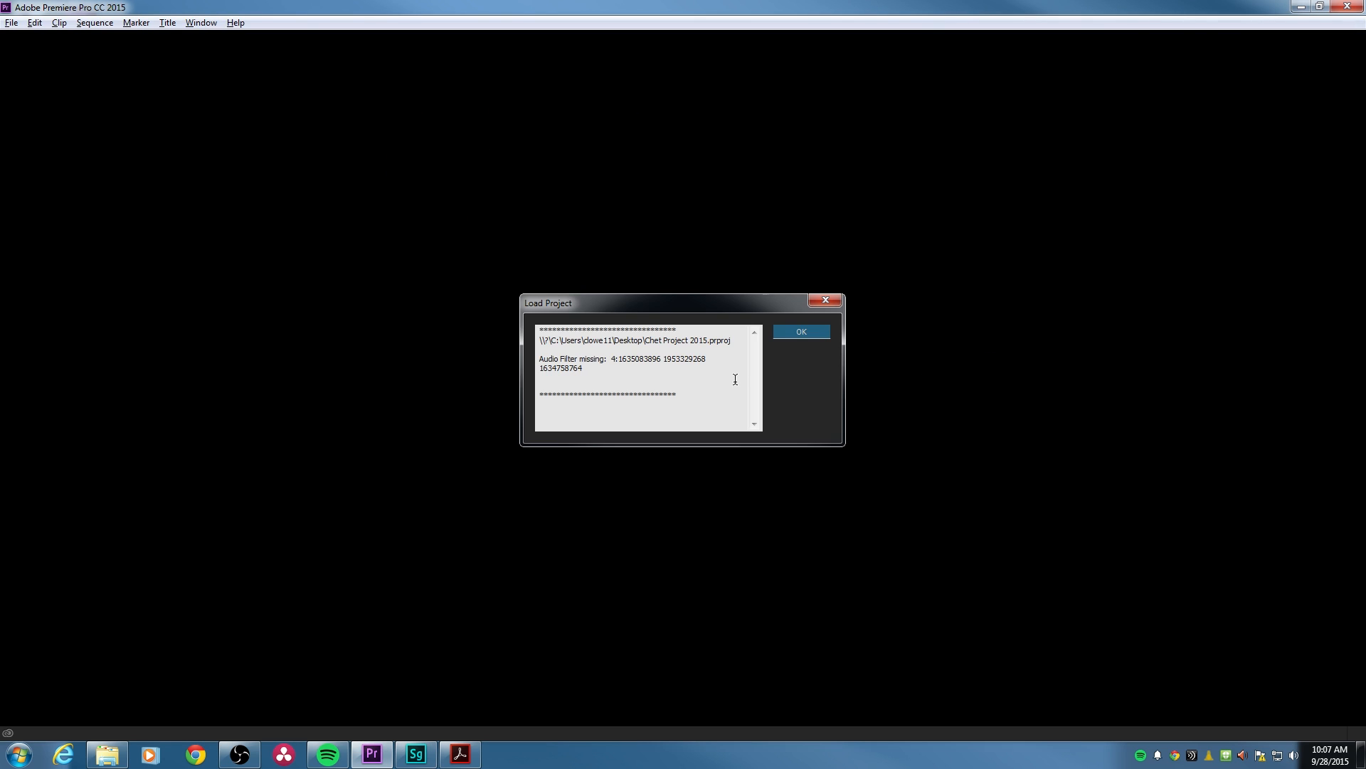
{"action": "left_click", "coordinate": [799, 334]}
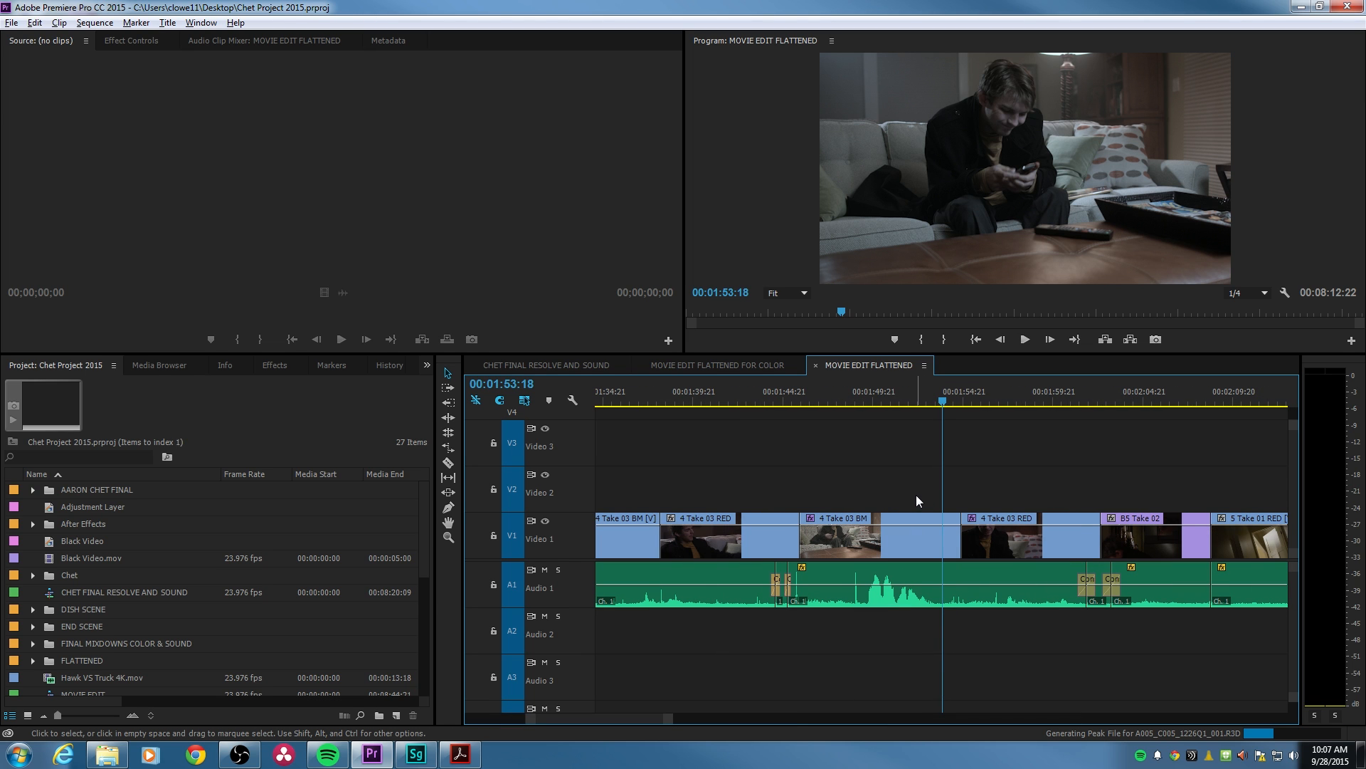
- Compare the 4 Take 03 BM clip with its Lumetri Color effect off and on
{"action": "left_click", "coordinate": [901, 530]}
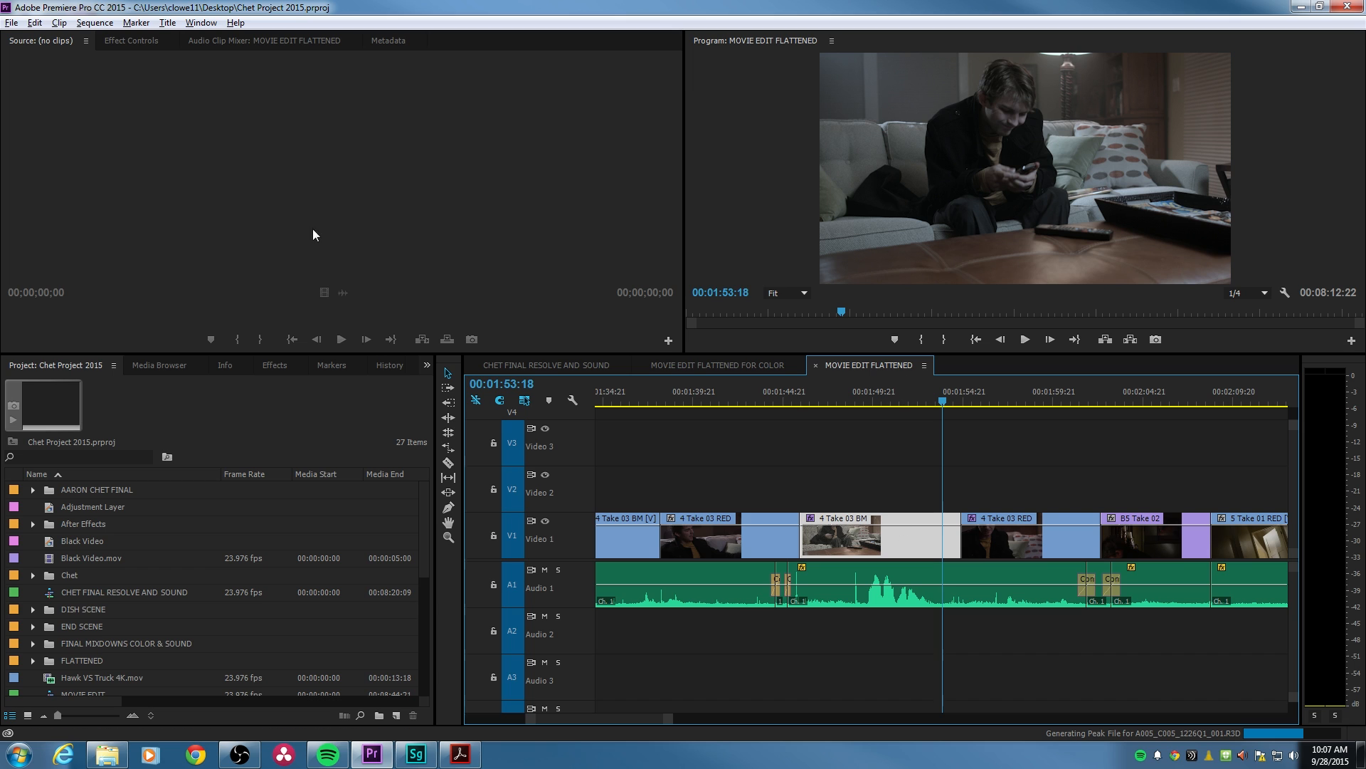
{"action": "left_click", "coordinate": [130, 42]}
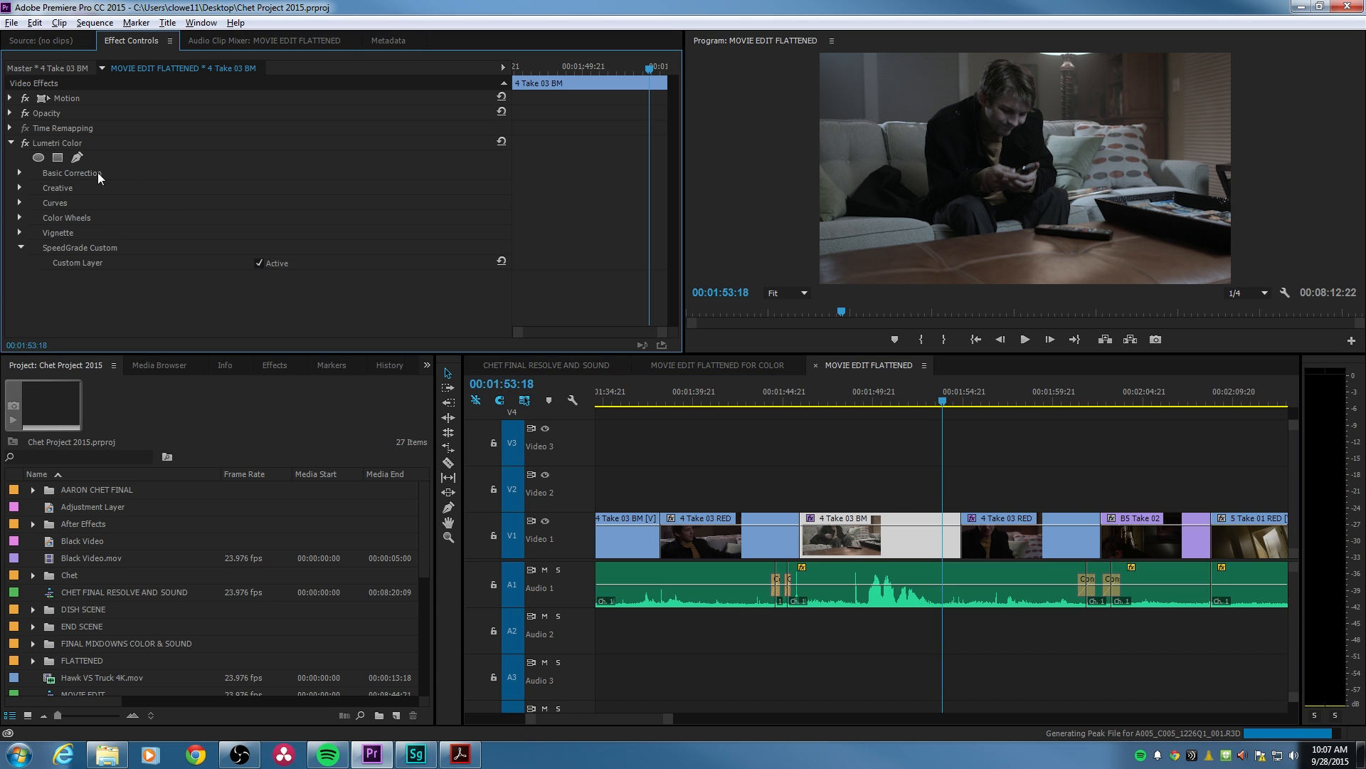
{"action": "left_click", "coordinate": [71, 144]}
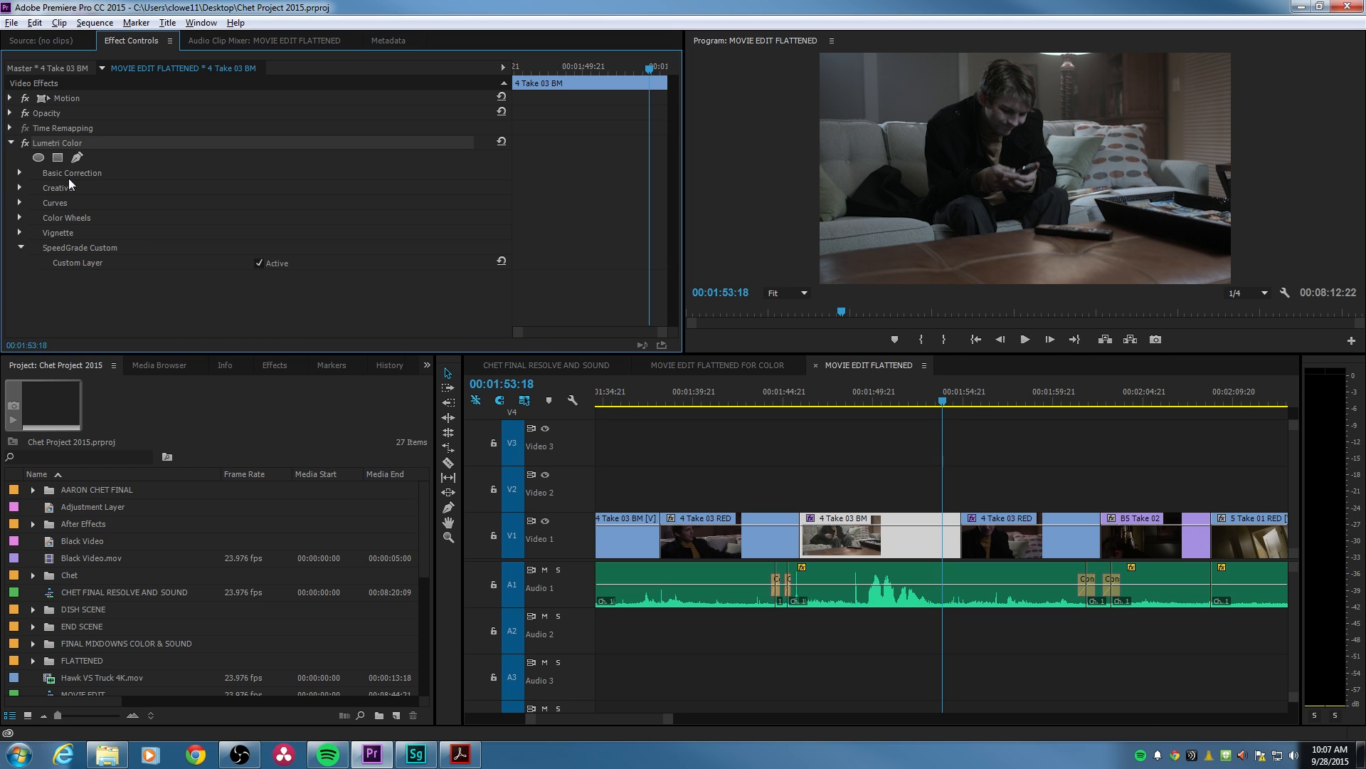
{"action": "left_click", "coordinate": [27, 144]}
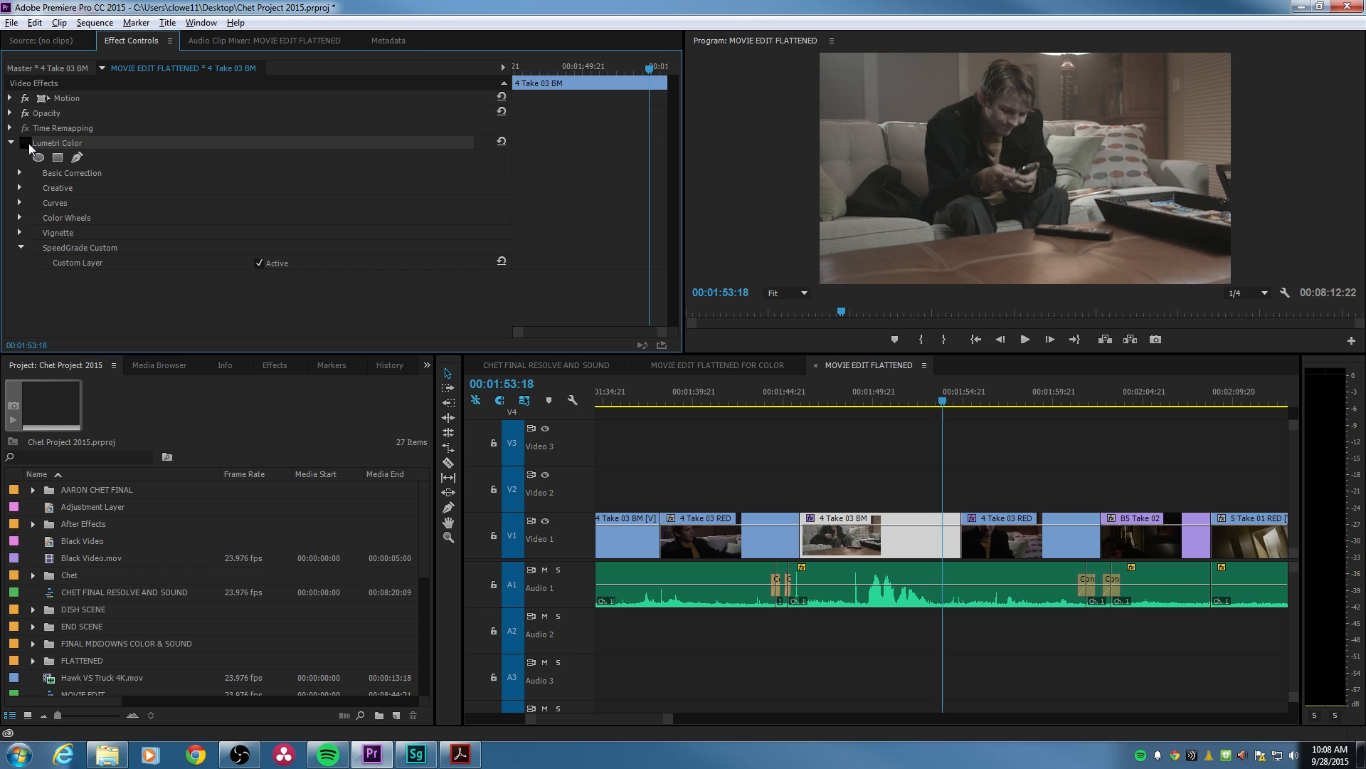
{"action": "left_click", "coordinate": [29, 144]}
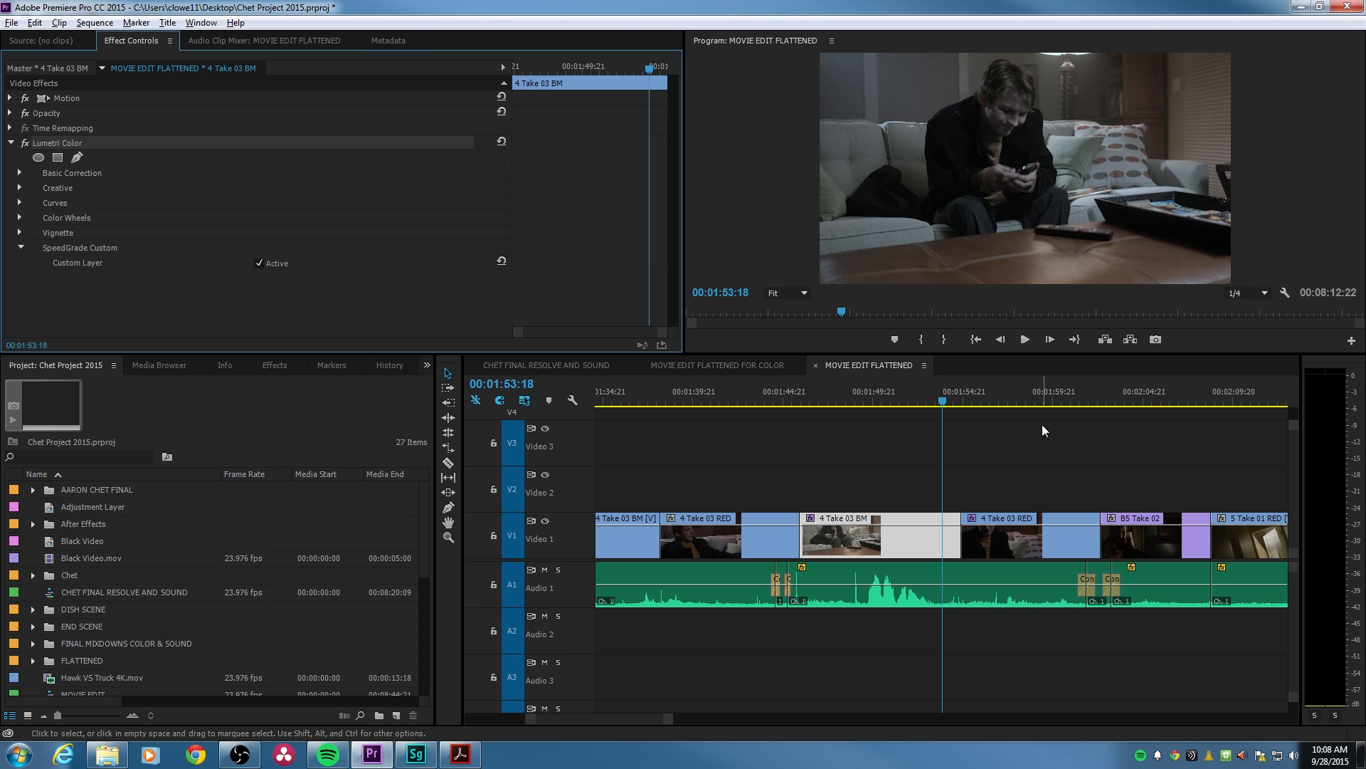
- Move to the 4 Take 03 RED clip at 00:01:56:00 and compare it with Lumetri Color off and on
{"action": "left_click", "coordinate": [983, 401]}
{"action": "left_click", "coordinate": [28, 145]}
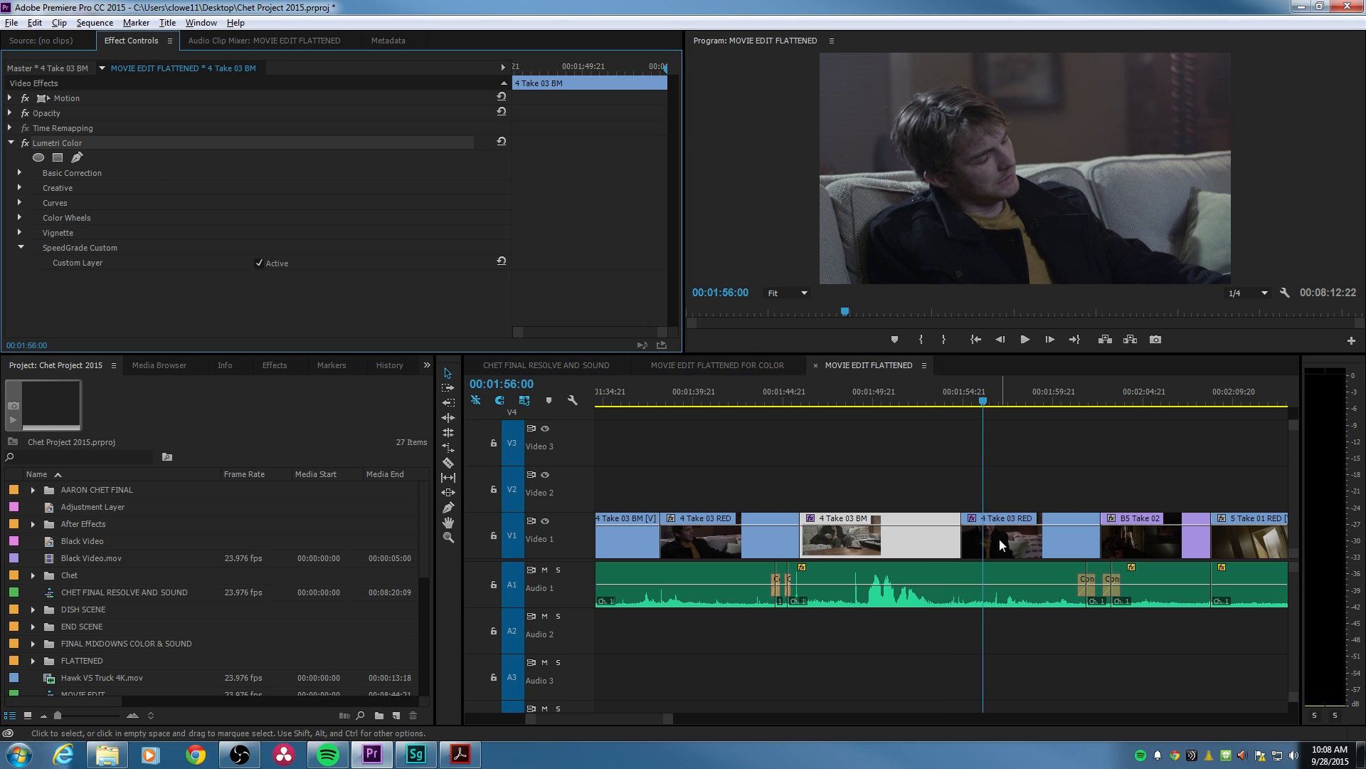
{"action": "left_click", "coordinate": [997, 543]}
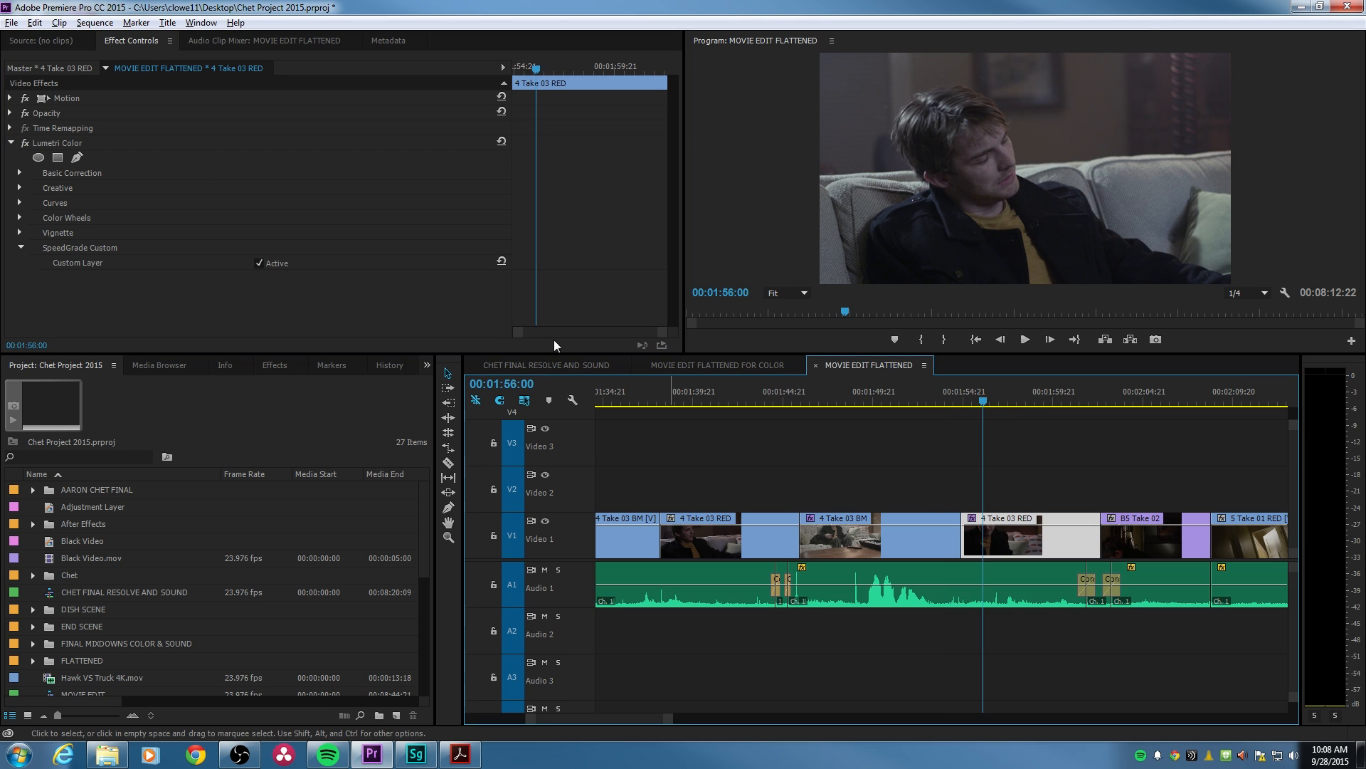
{"action": "left_click", "coordinate": [25, 145]}
{"action": "left_click", "coordinate": [26, 145]}
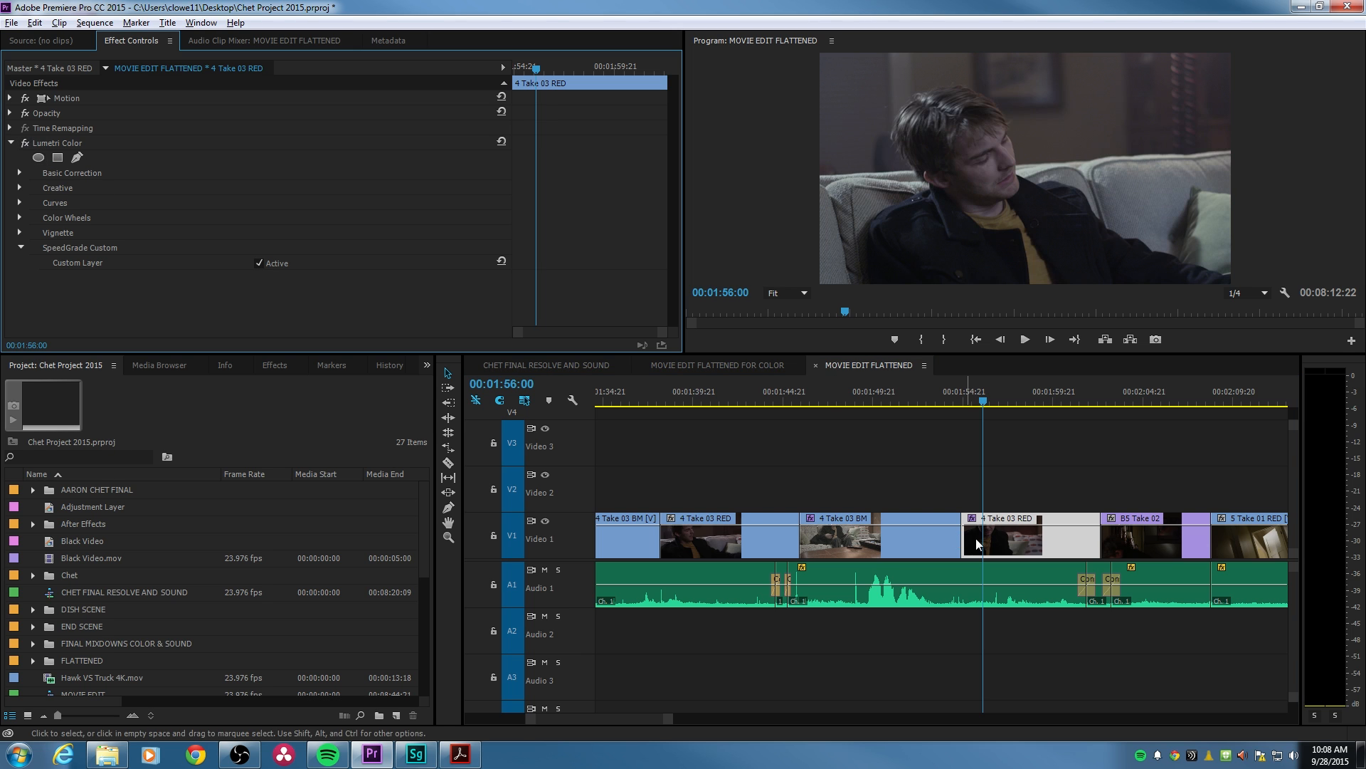
- Play back the cut from 4 Take 03 BM to 4 Take 03 RED to check the match
{"action": "left_click", "coordinate": [921, 401]}
{"action": "key", "text": "space"}
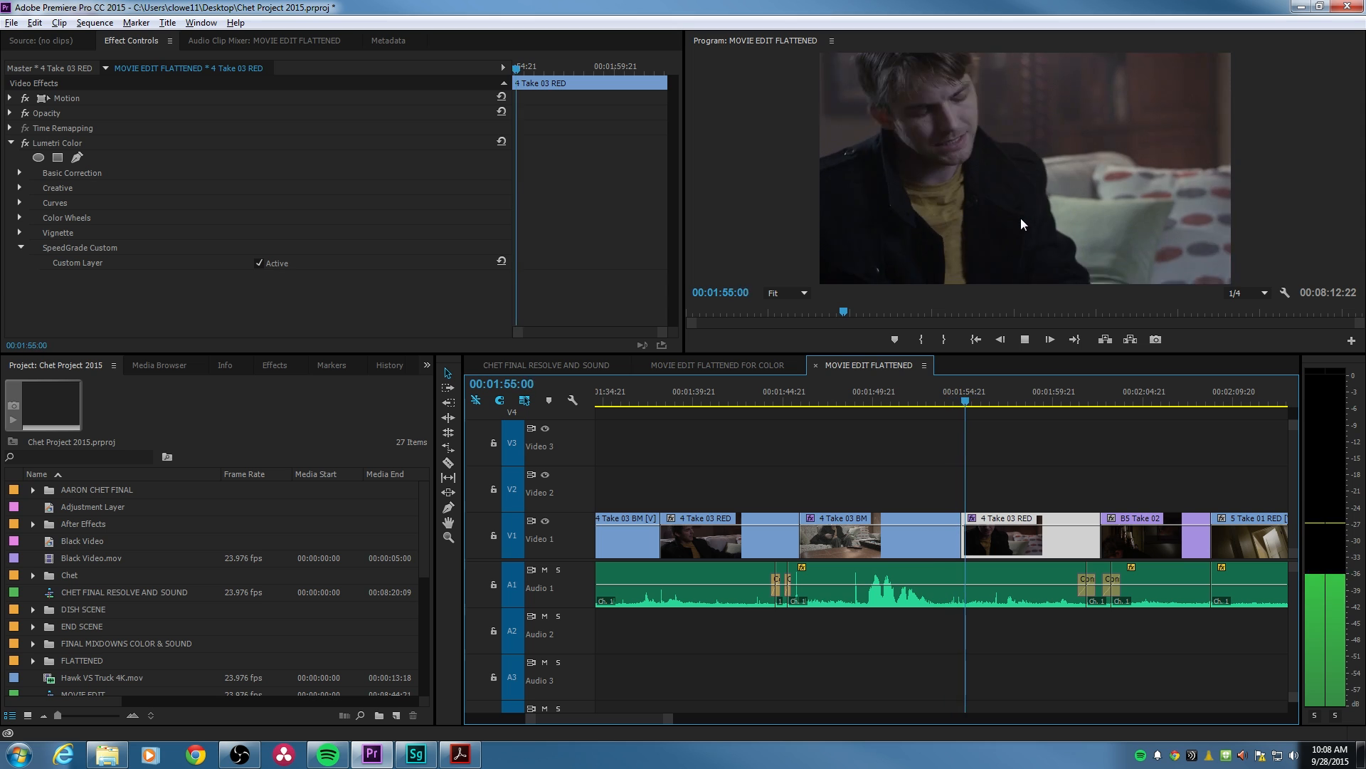
{"action": "key", "text": "space"}
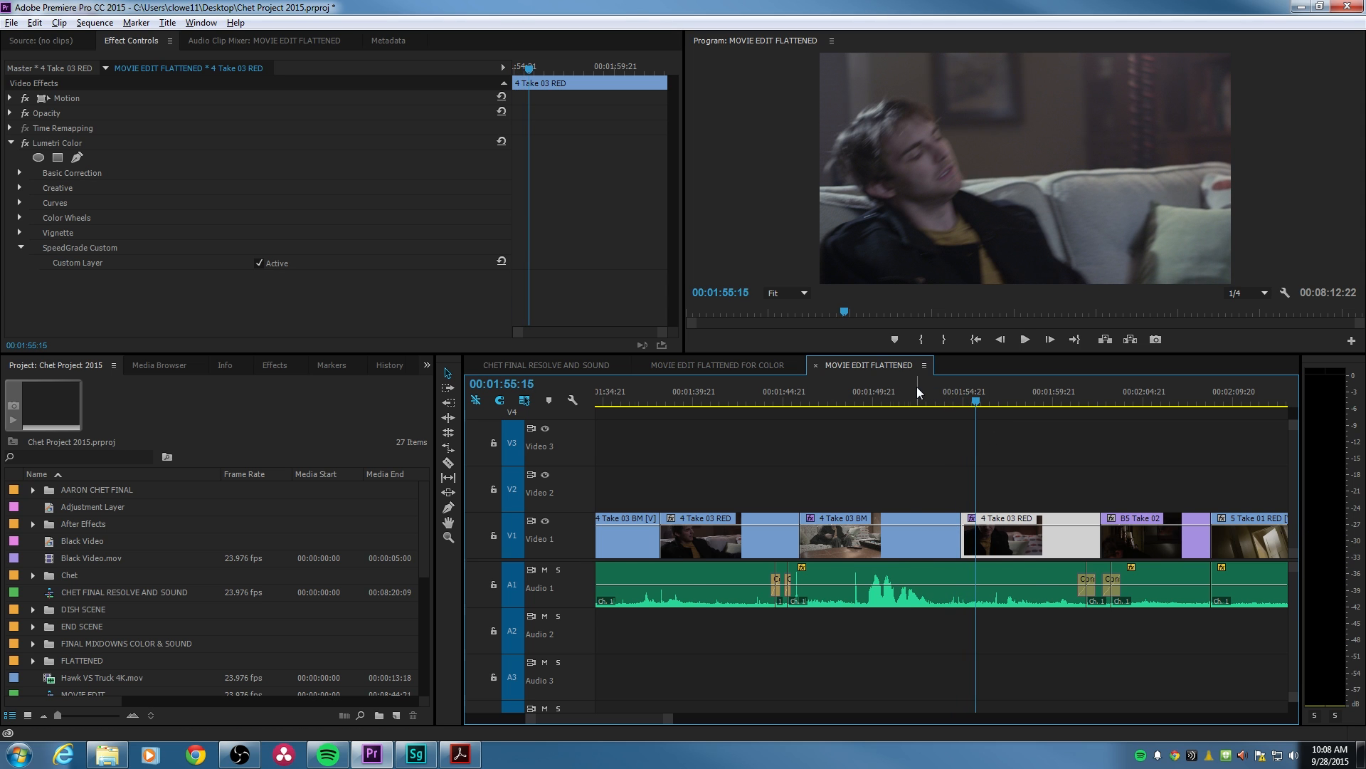
- Place the project's existing Adjustment Layer on Video 3 and stretch it across the film's main footage, leaving out the opening and end sections
{"action": "key", "text": "backslash"}
{"action": "left_click", "coordinate": [892, 406]}
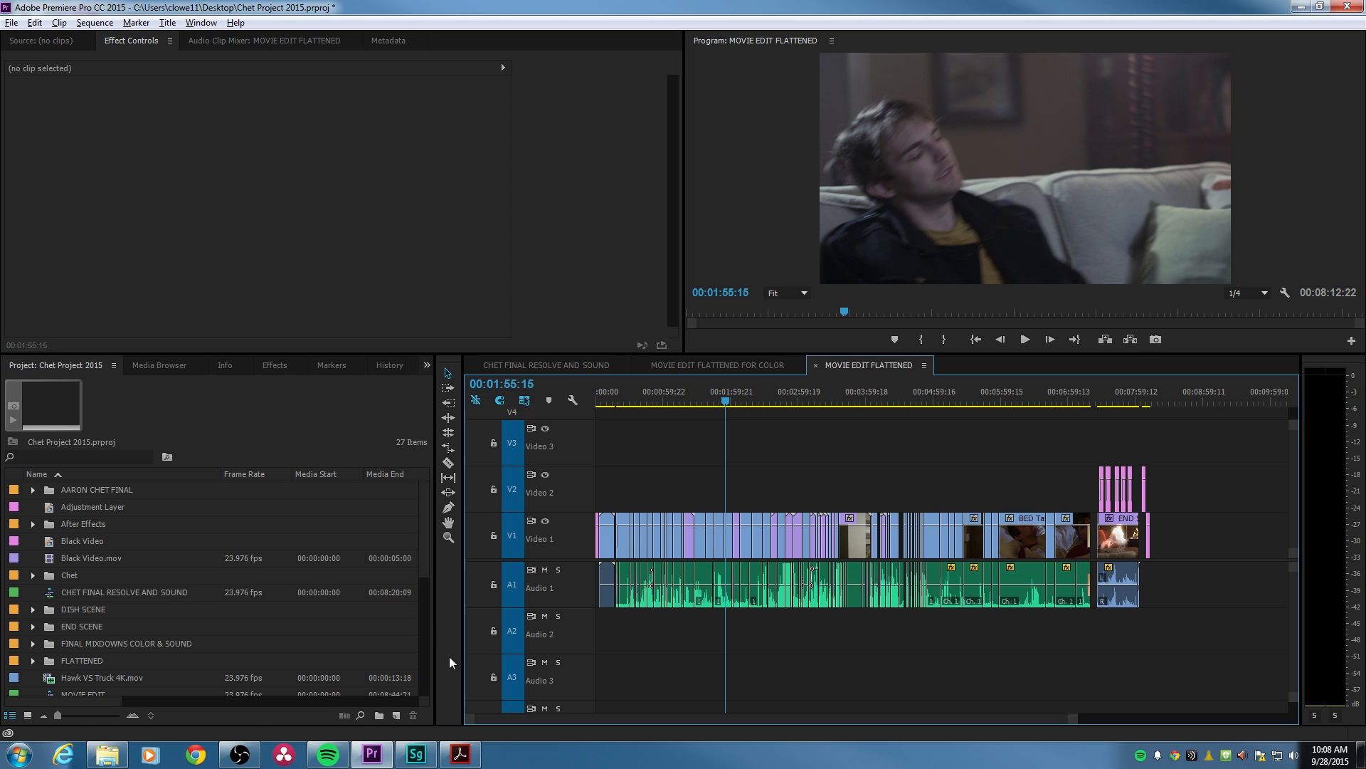
{"action": "left_click", "coordinate": [397, 715]}
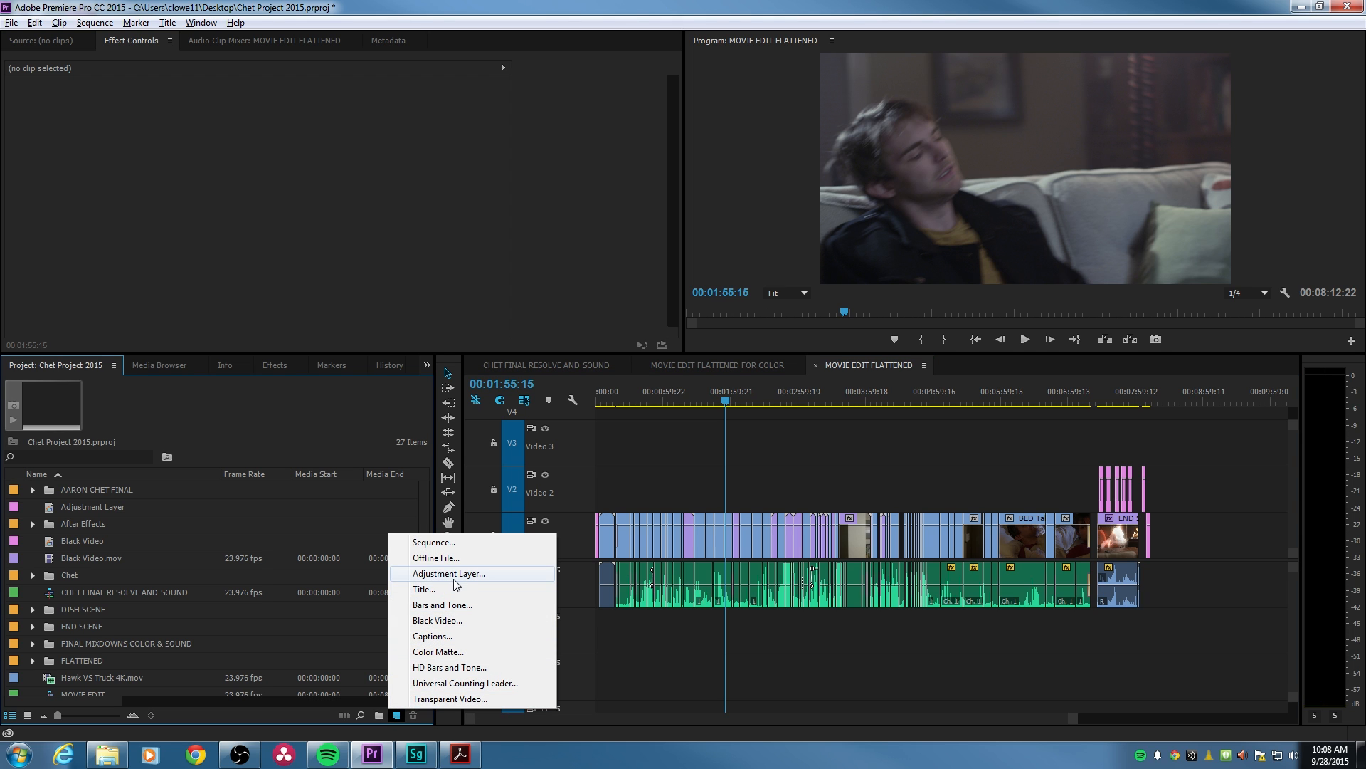
{"action": "left_click", "coordinate": [103, 514]}
{"action": "left_click", "coordinate": [103, 510]}
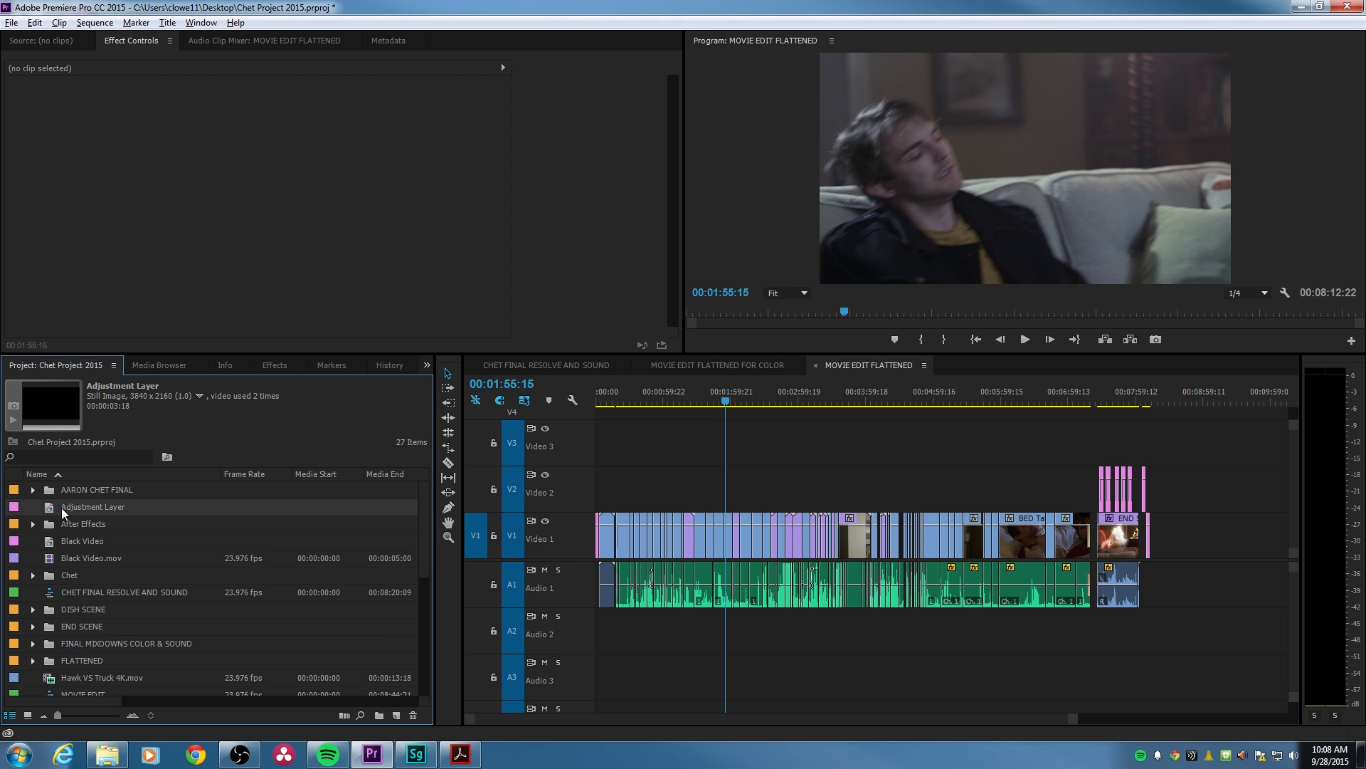
{"action": "left_click_drag", "start_coordinate": [63, 512], "coordinate": [1090, 463]}
{"action": "left_click_drag", "start_coordinate": [613, 445], "coordinate": [611, 447]}
{"action": "left_click", "coordinate": [731, 446]}
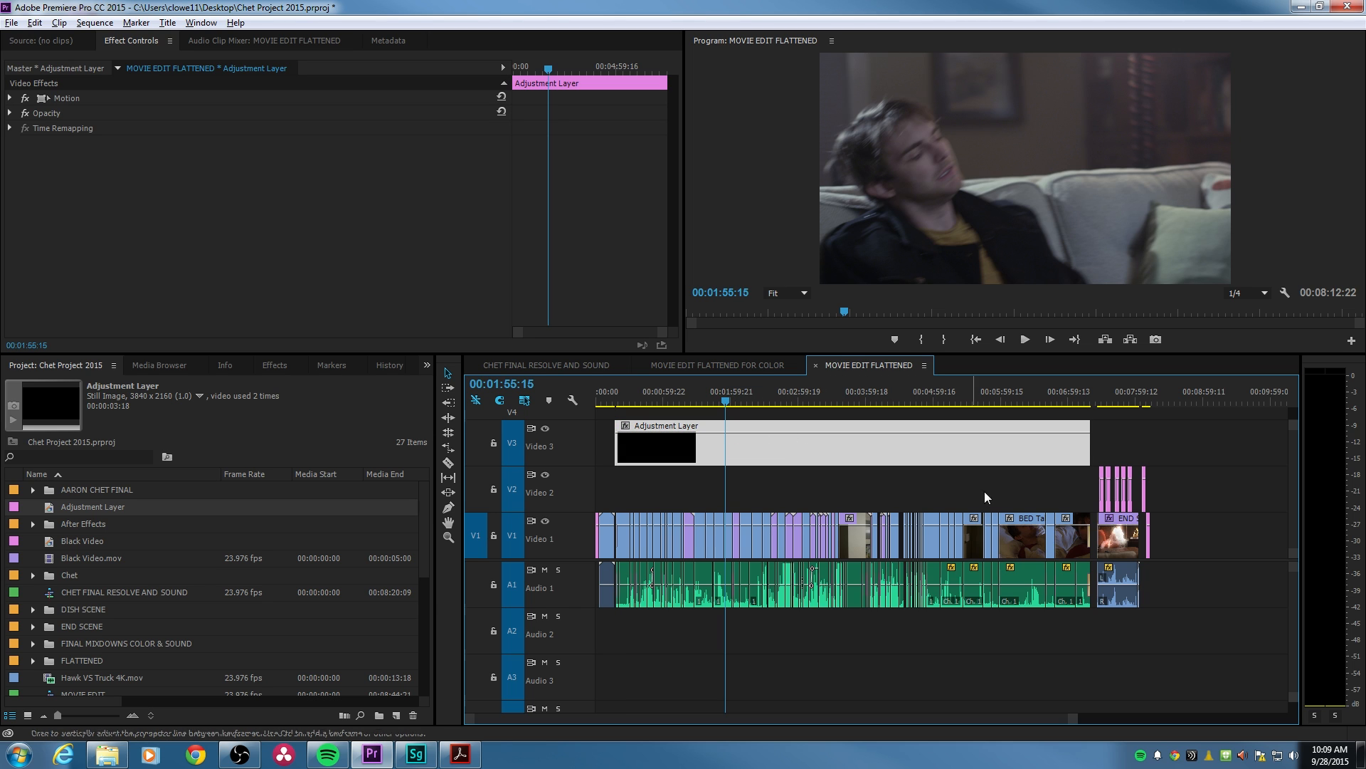
- Return the playhead to the sequence start, save the project and switch to Adobe SpeedGrade through Direct Link
{"action": "left_click_drag", "start_coordinate": [620, 401], "coordinate": [583, 406]}
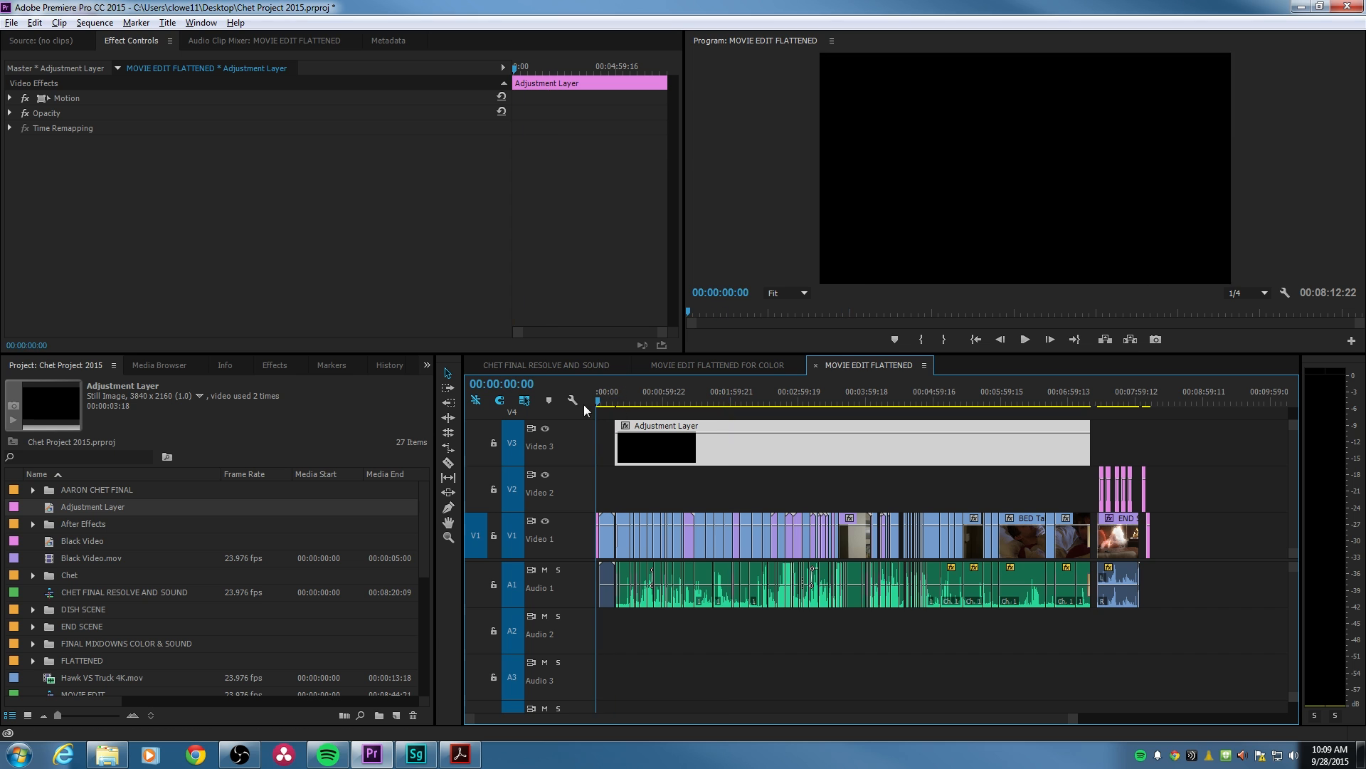
{"action": "left_click", "coordinate": [11, 24]}
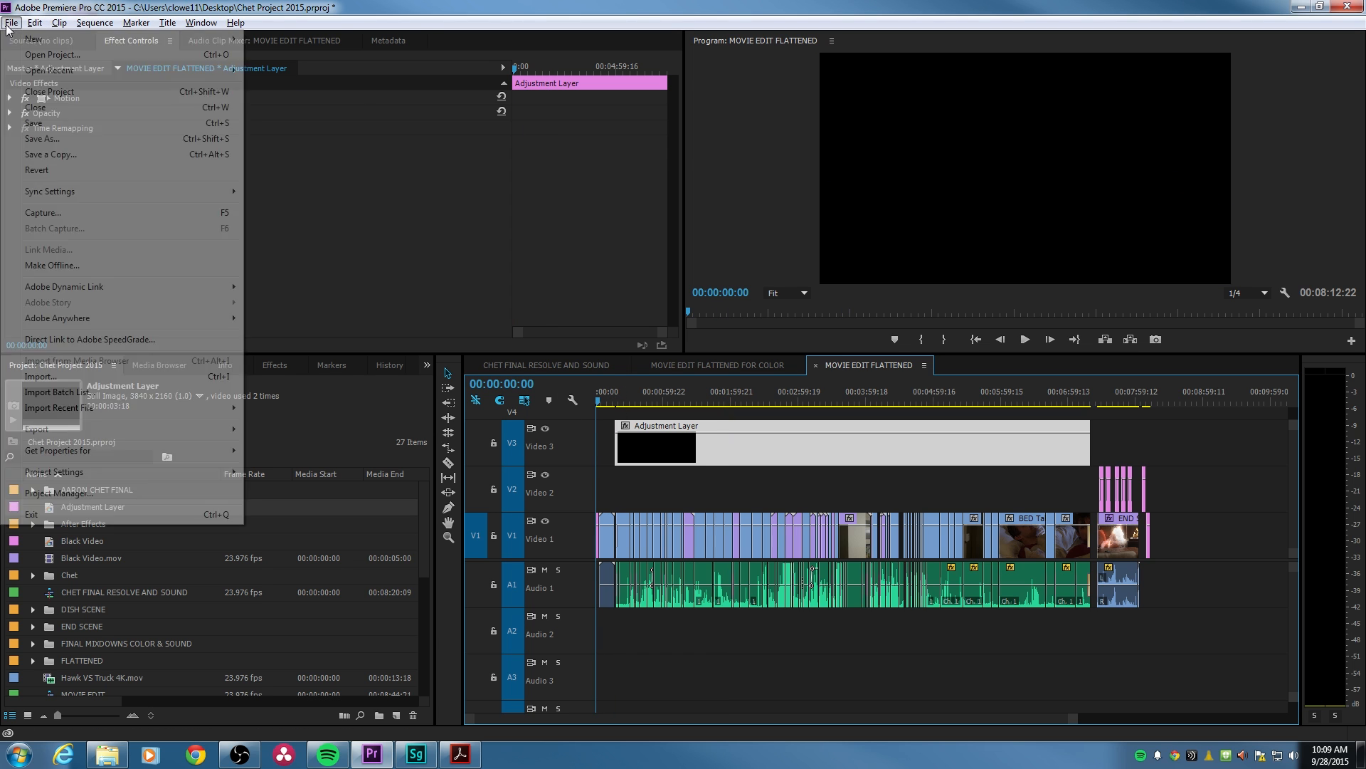
{"action": "left_click", "coordinate": [82, 341]}
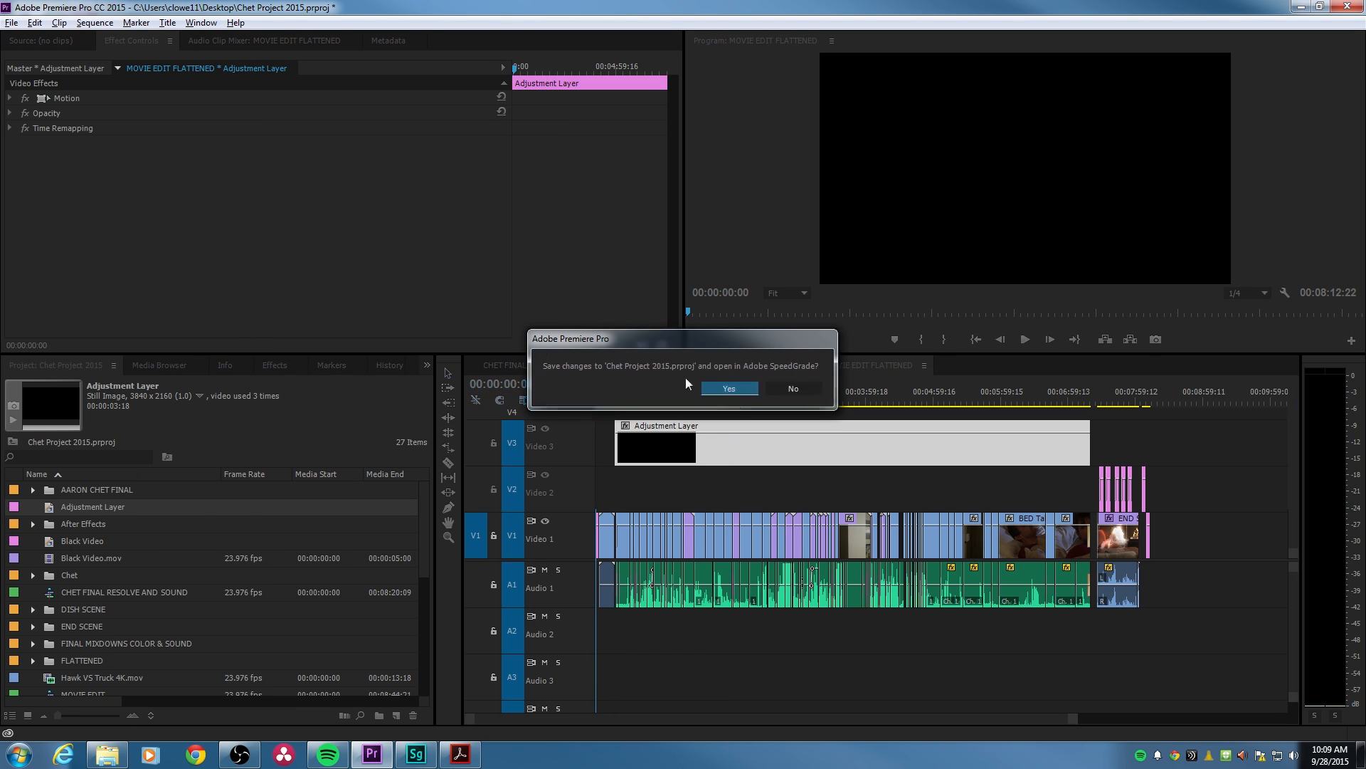
{"action": "left_click", "coordinate": [730, 390]}
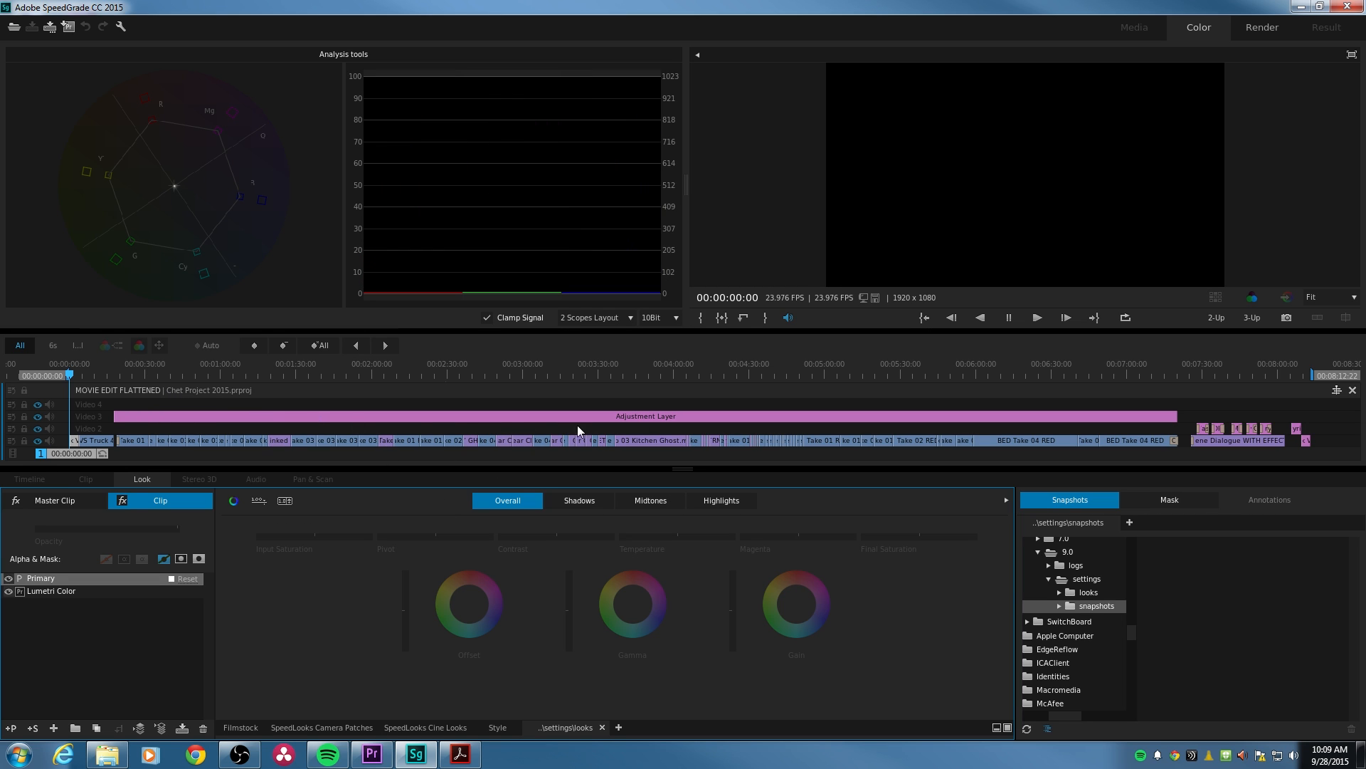
- Move the playhead to 00:01:30:17 and select the Adjustment Layer on Video 3 for grading
{"action": "left_click_drag", "start_coordinate": [267, 370], "coordinate": [320, 415]}
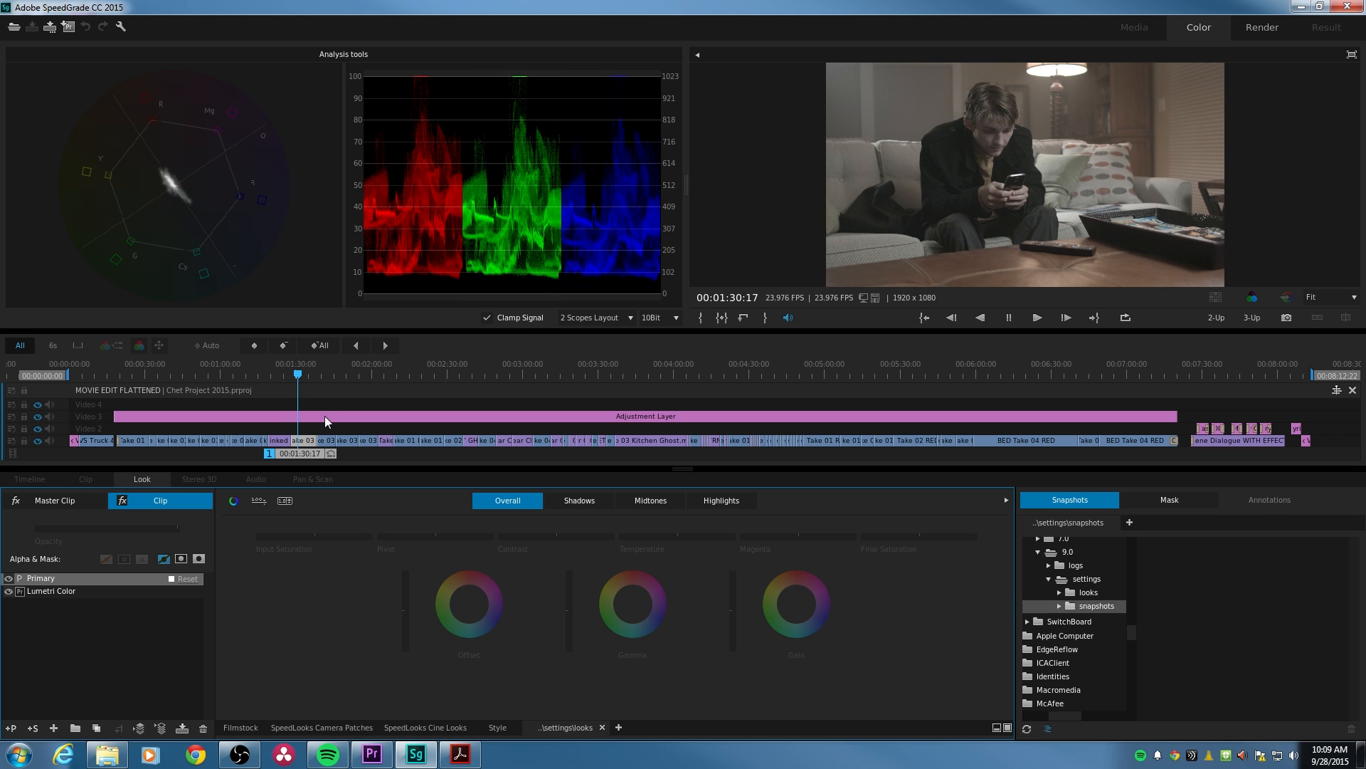
{"action": "left_click", "coordinate": [324, 416]}
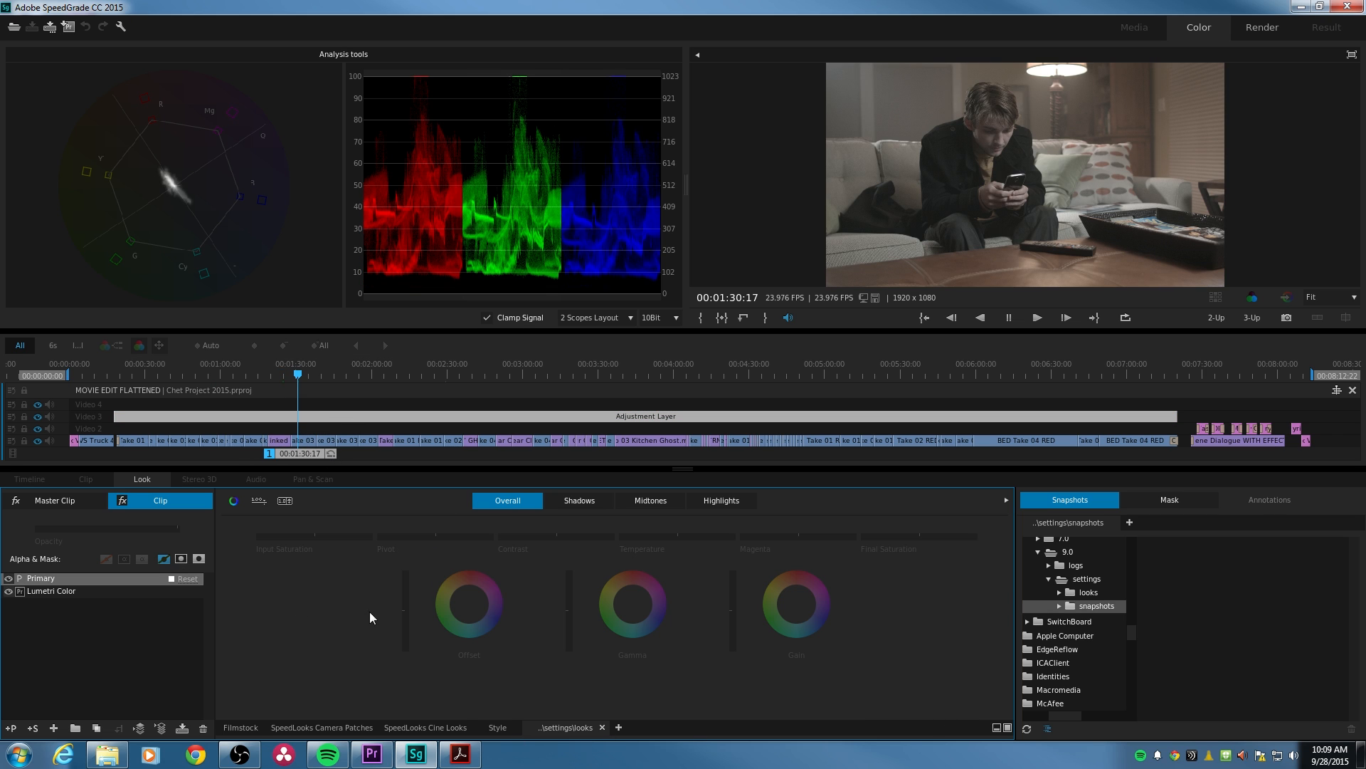
- Try strongly lowering the overall Offset on the Adjustment Layer, check another shot at 00:04:07:21, and reset the Offset
{"action": "left_click", "coordinate": [405, 610]}
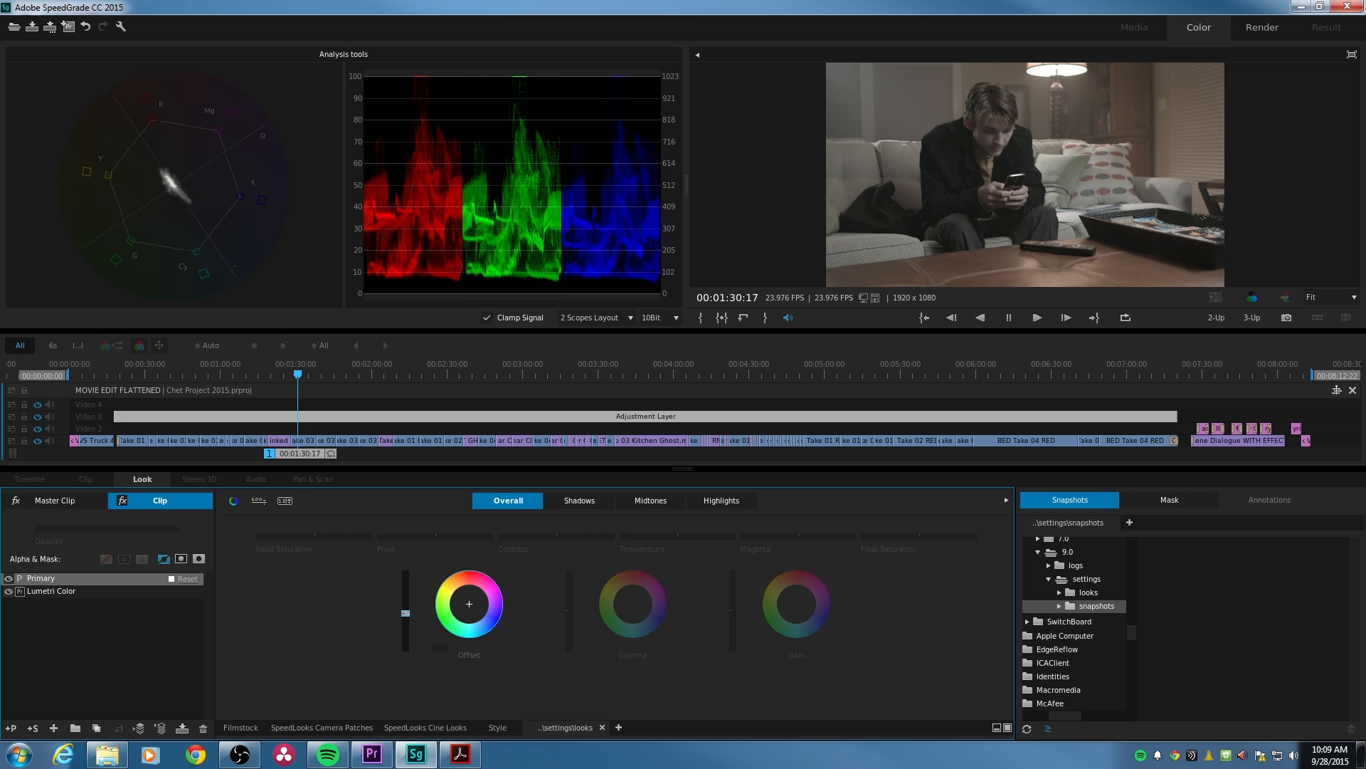
{"action": "left_click_drag", "start_coordinate": [404, 610], "coordinate": [406, 626]}
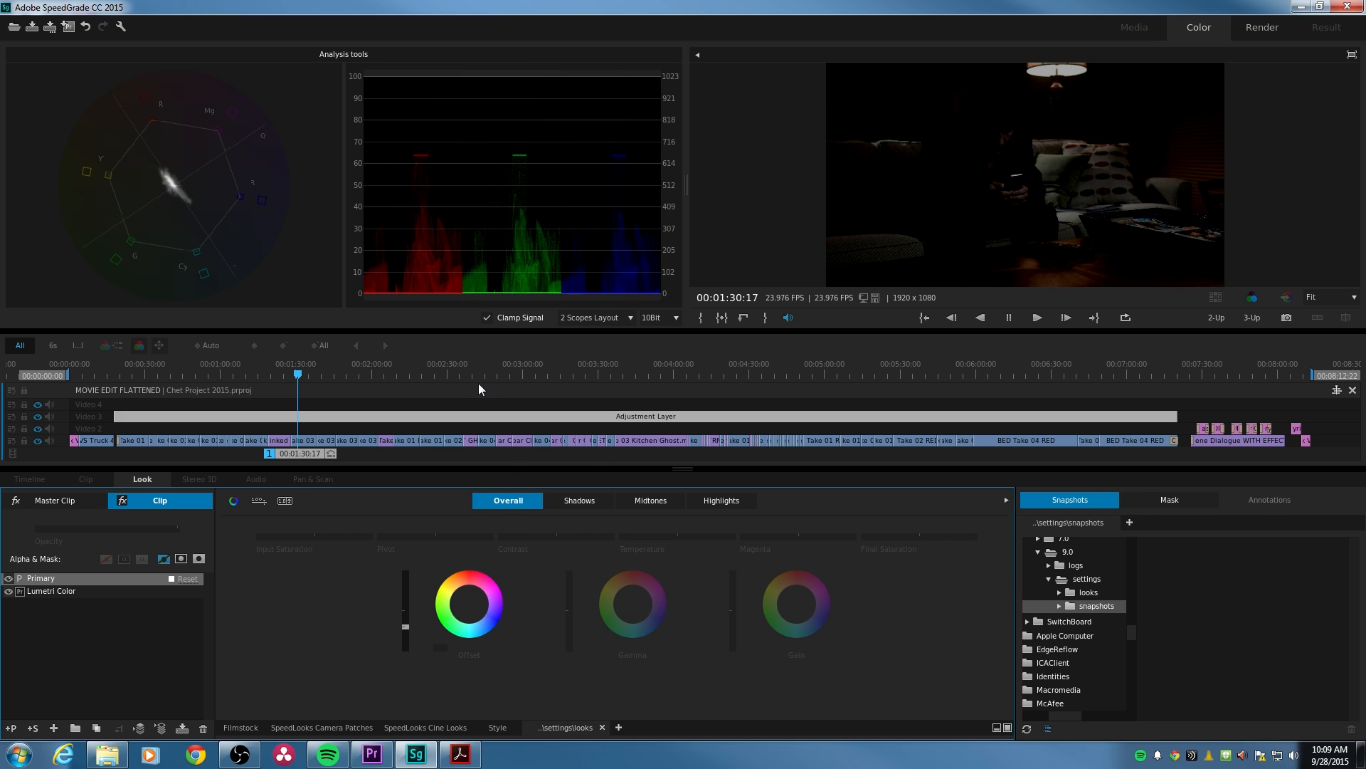
{"action": "left_click", "coordinate": [694, 365]}
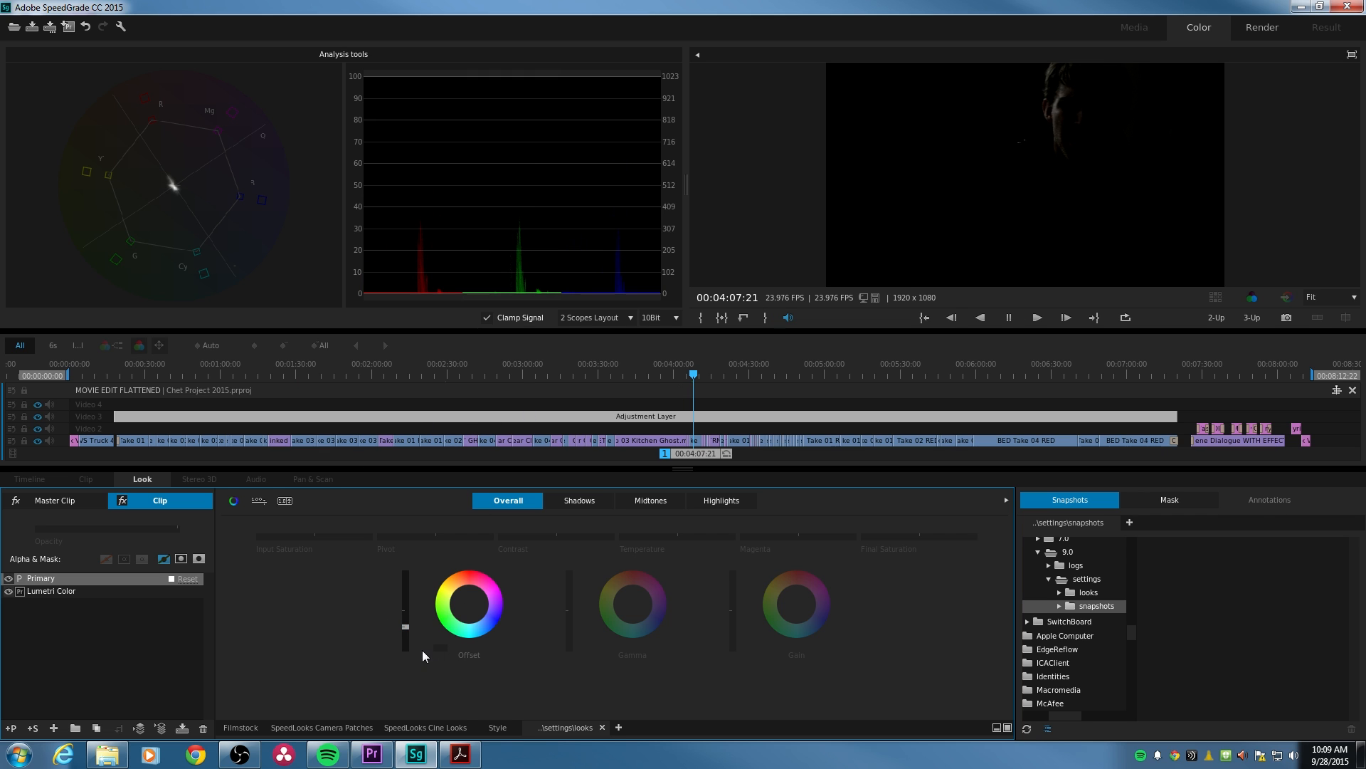
{"action": "left_click", "coordinate": [444, 646]}
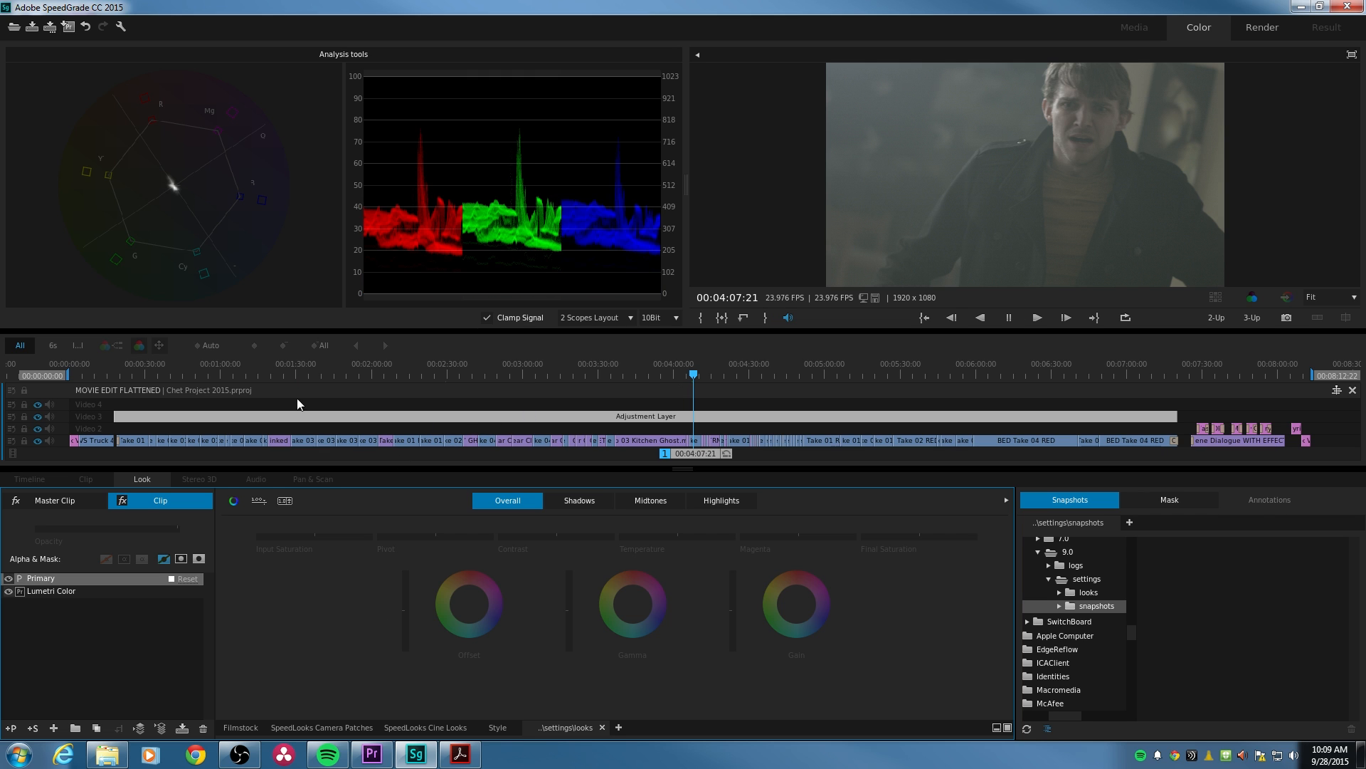
- Move the playhead to the couch shot at 00:01:56:04 and show the Filmstock look presets
{"action": "left_click", "coordinate": [551, 375]}
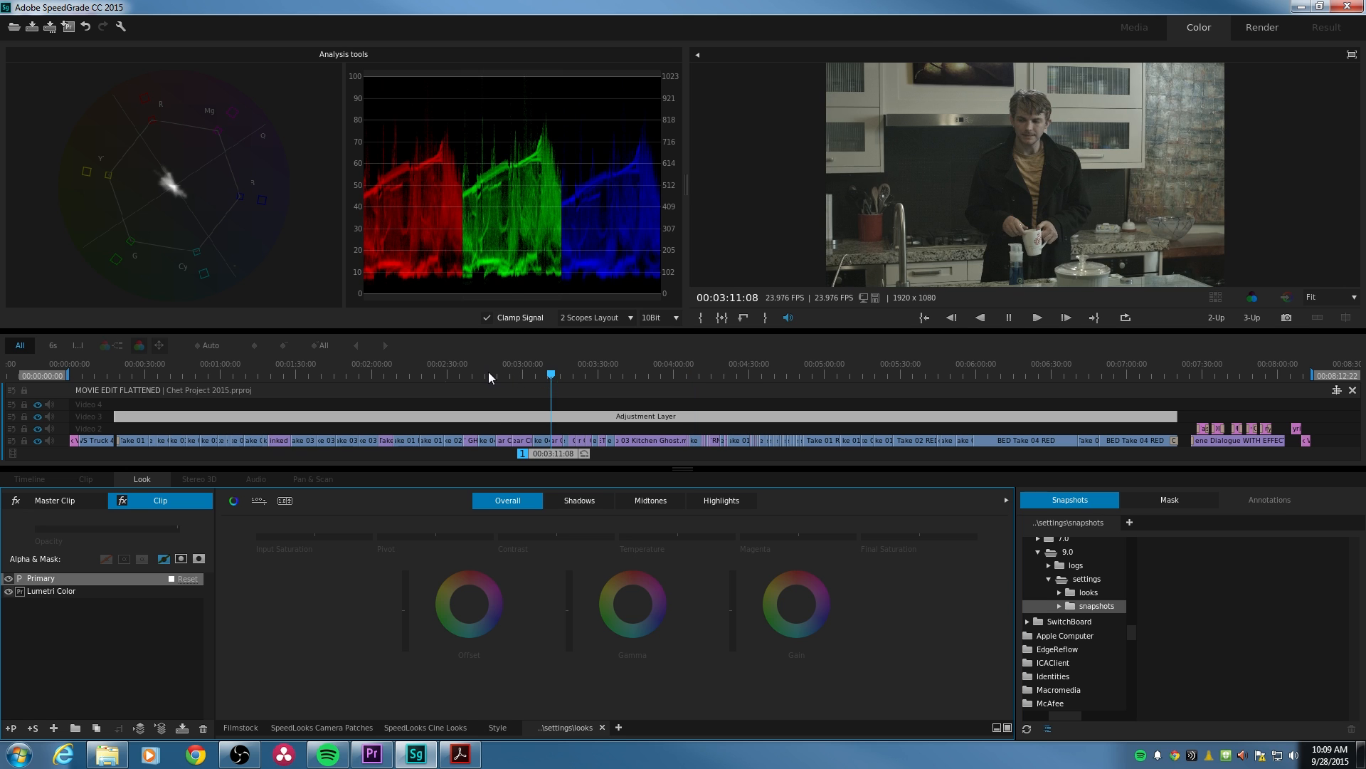
{"action": "left_click_drag", "start_coordinate": [488, 372], "coordinate": [362, 377]}
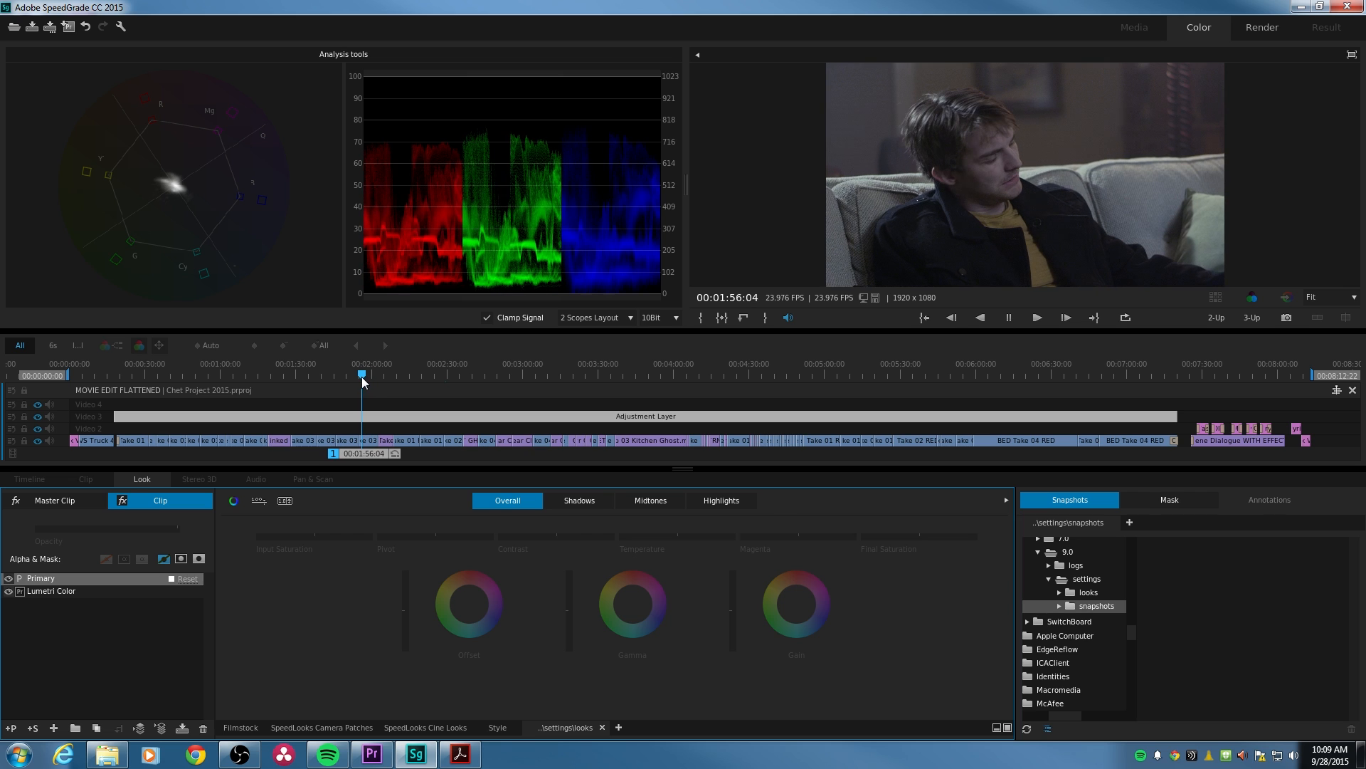
{"action": "left_click", "coordinate": [997, 727]}
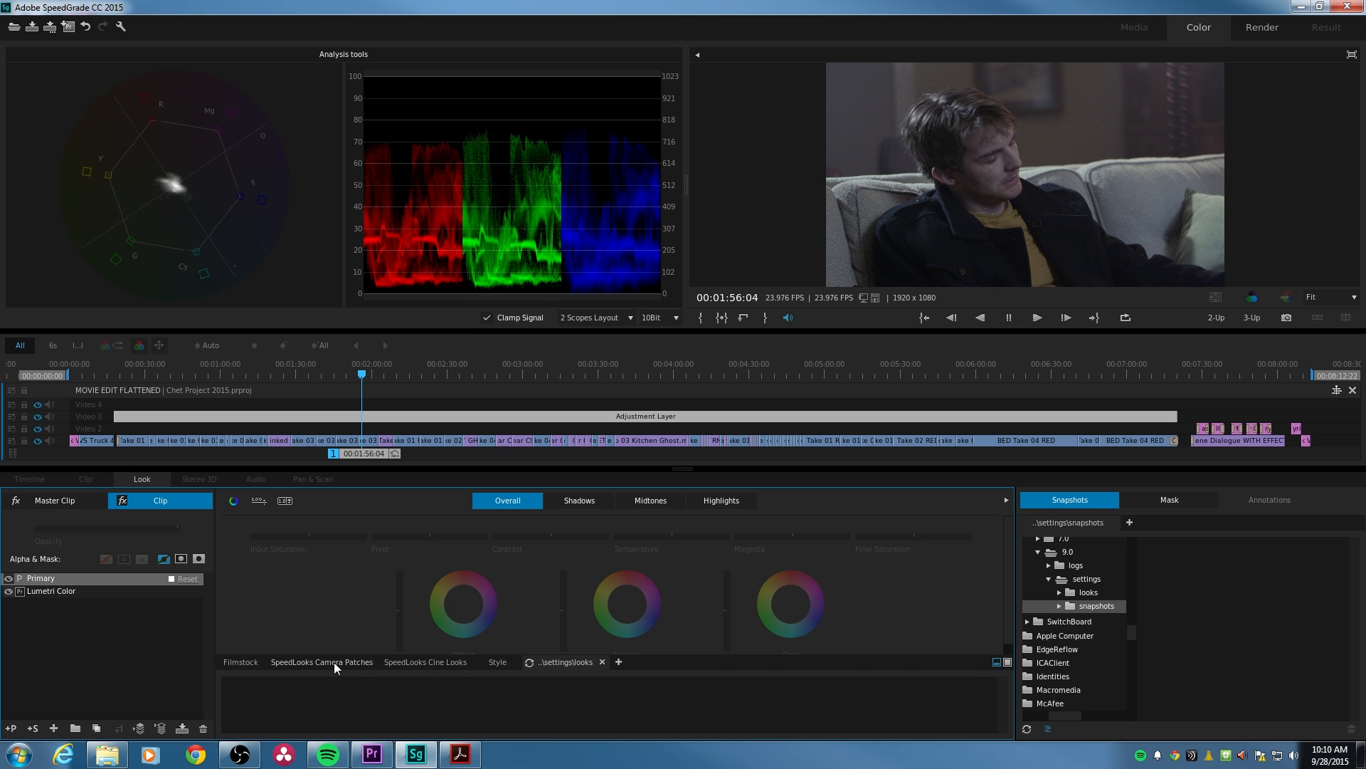
{"action": "left_click", "coordinate": [253, 660]}
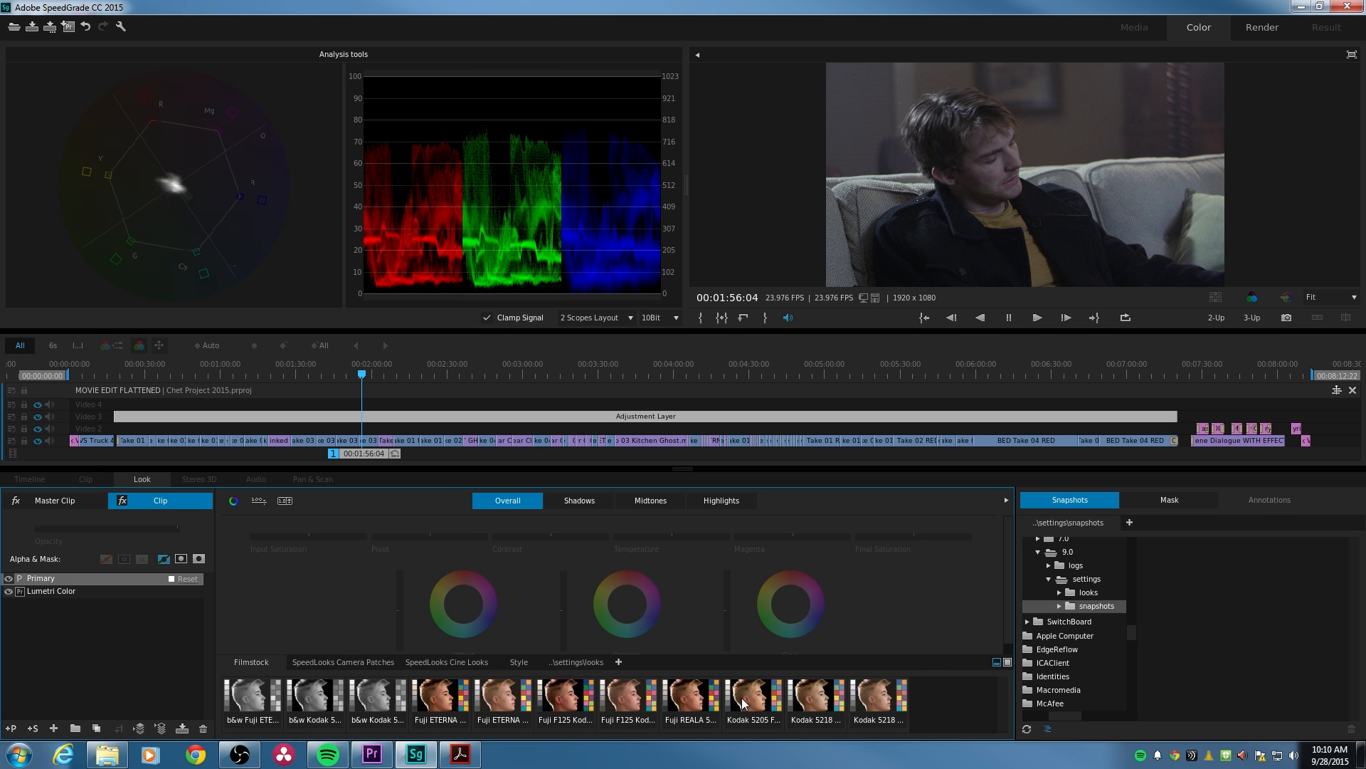
- Preview the Kodak and Fuji Filmstock looks on the couch shot at 00:01:56:04
{"action": "left_click", "coordinate": [766, 701]}
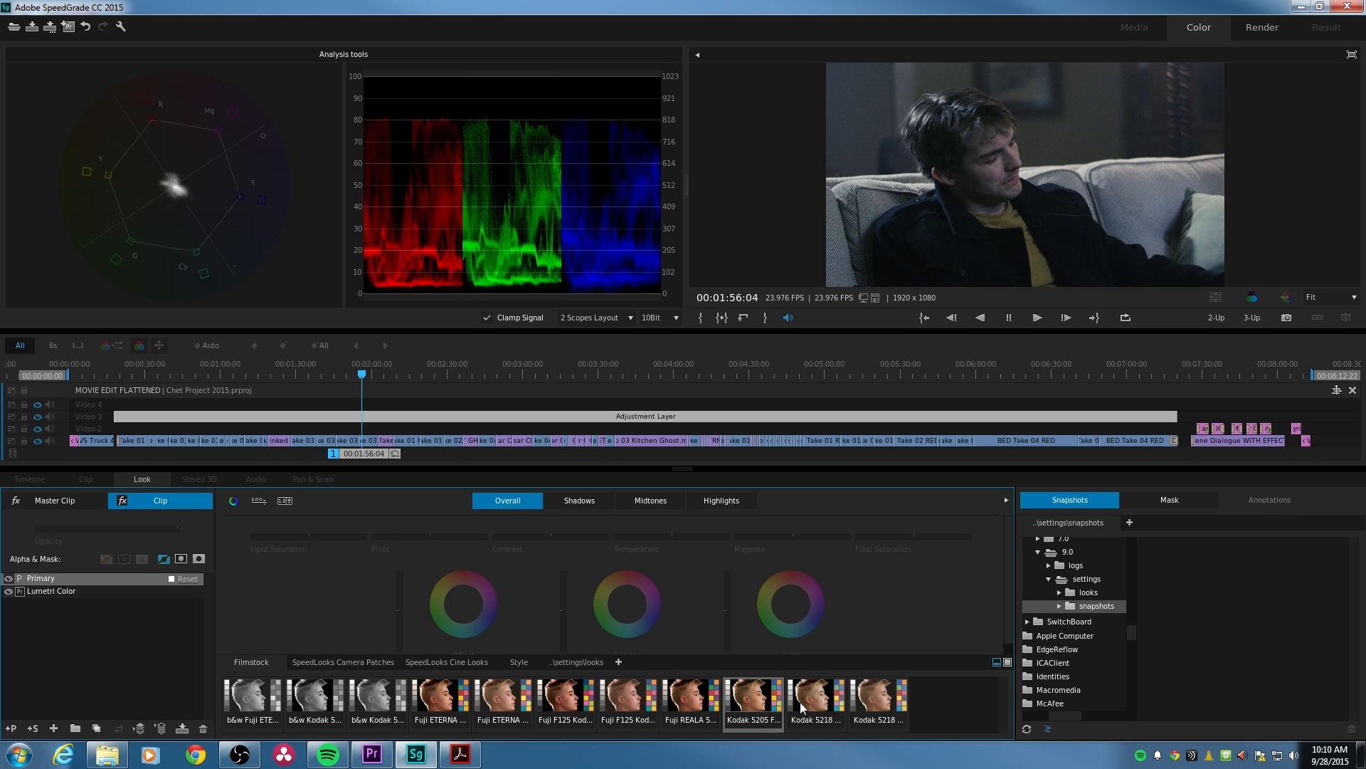
{"action": "left_click", "coordinate": [877, 707]}
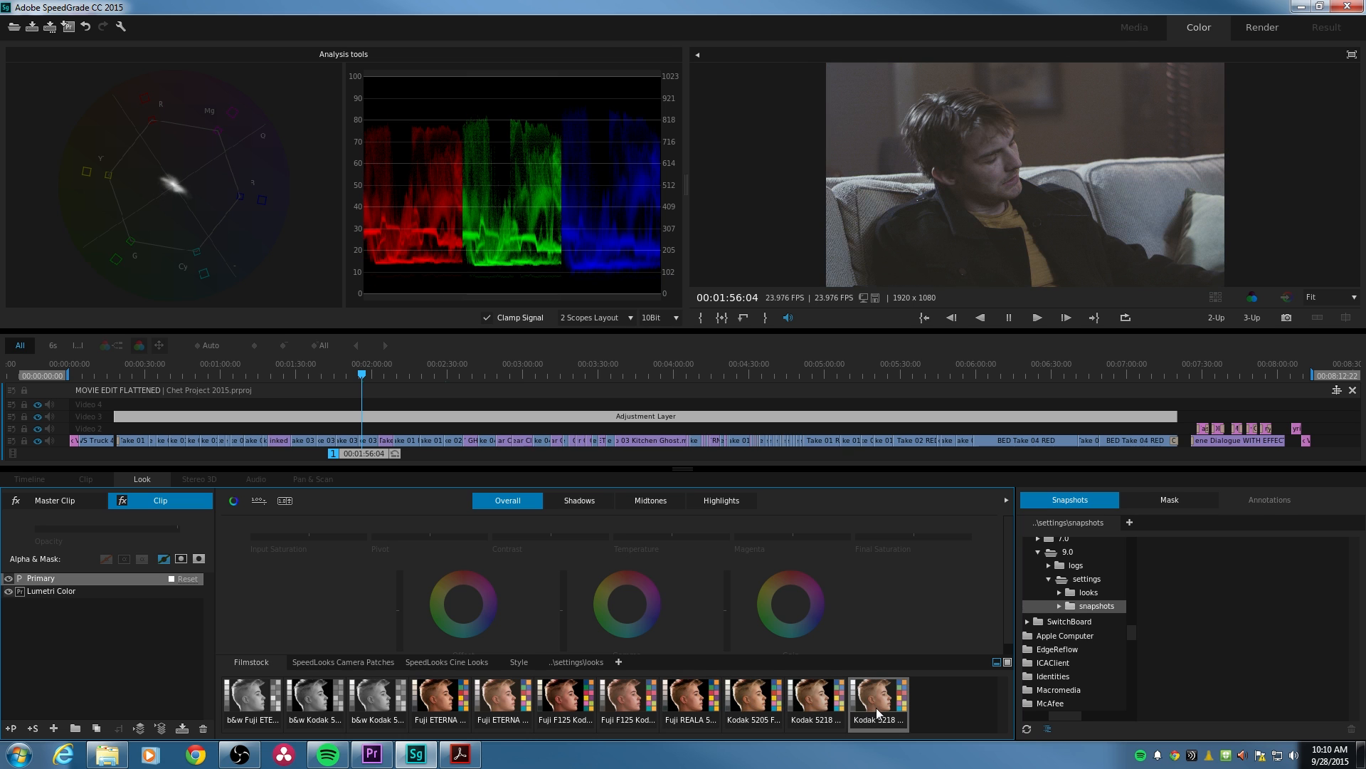
{"action": "left_click", "coordinate": [818, 711]}
{"action": "left_click", "coordinate": [724, 716]}
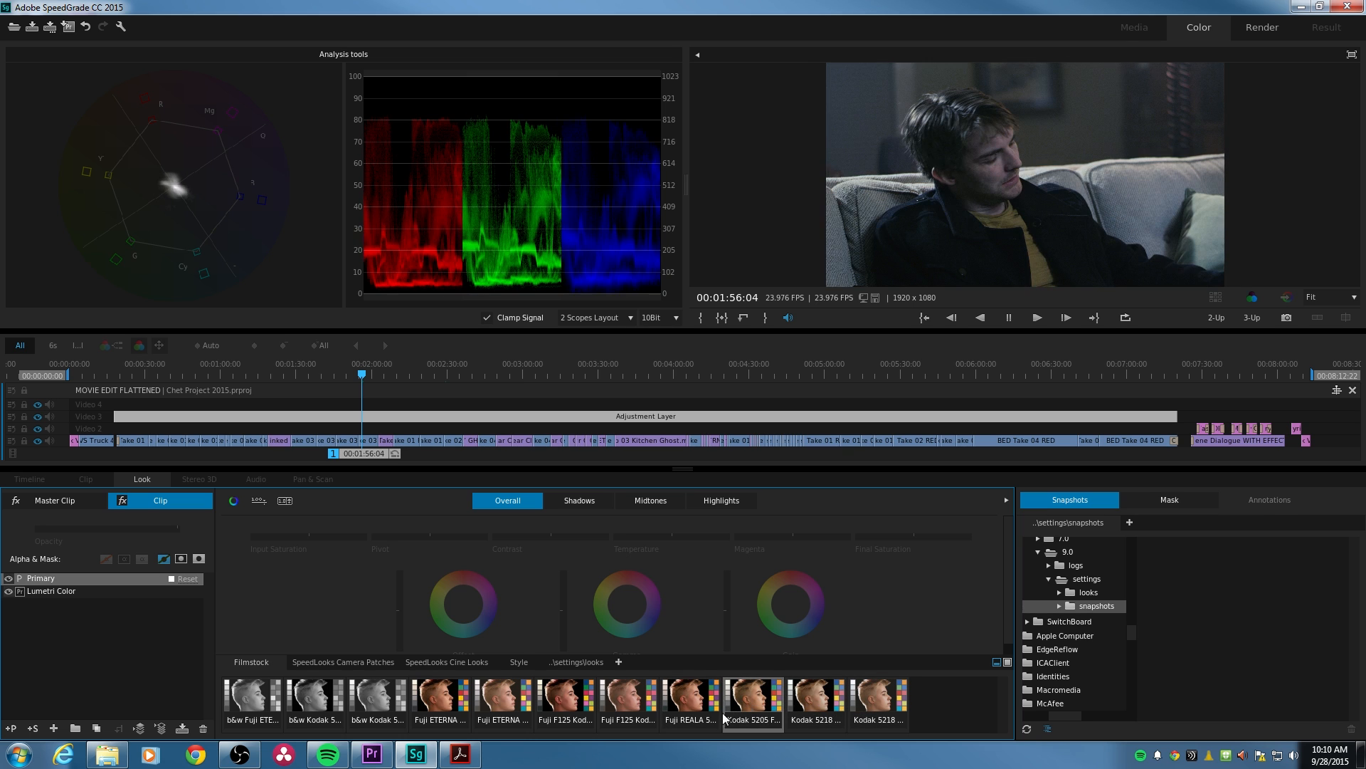
{"action": "left_click", "coordinate": [689, 715]}
{"action": "left_click", "coordinate": [626, 708]}
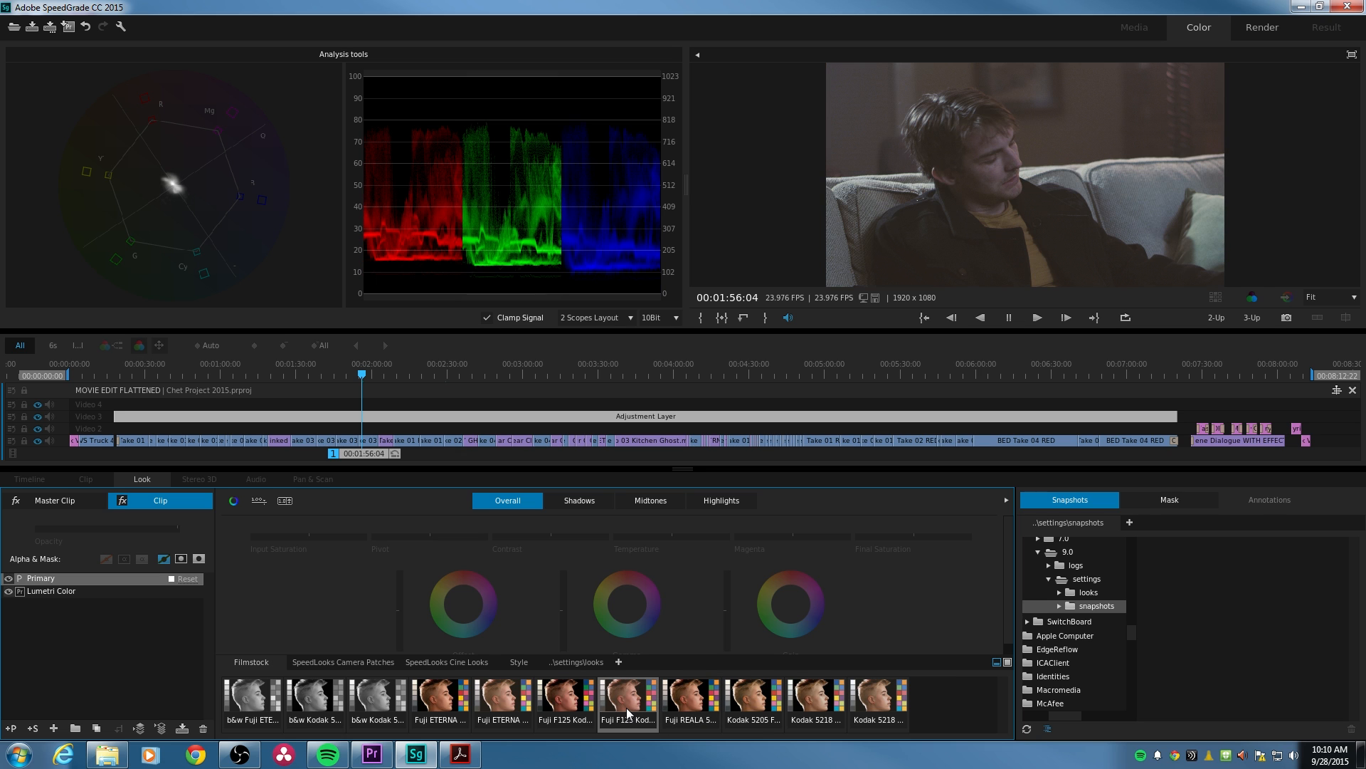
{"action": "left_click", "coordinate": [587, 708]}
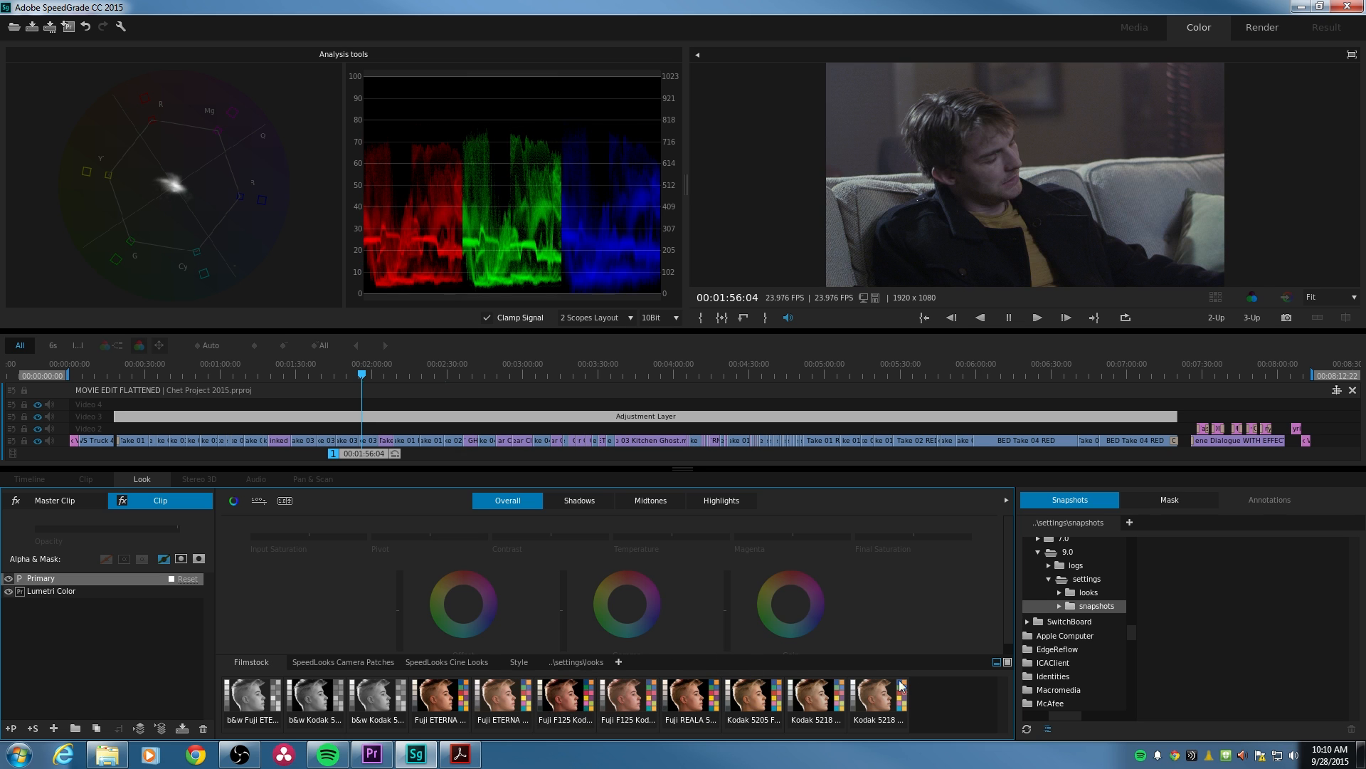
- Expand the look presets to the full Look Management view and compare the Fuji and Kodak Filmstock presets again
{"action": "left_click", "coordinate": [1008, 663]}
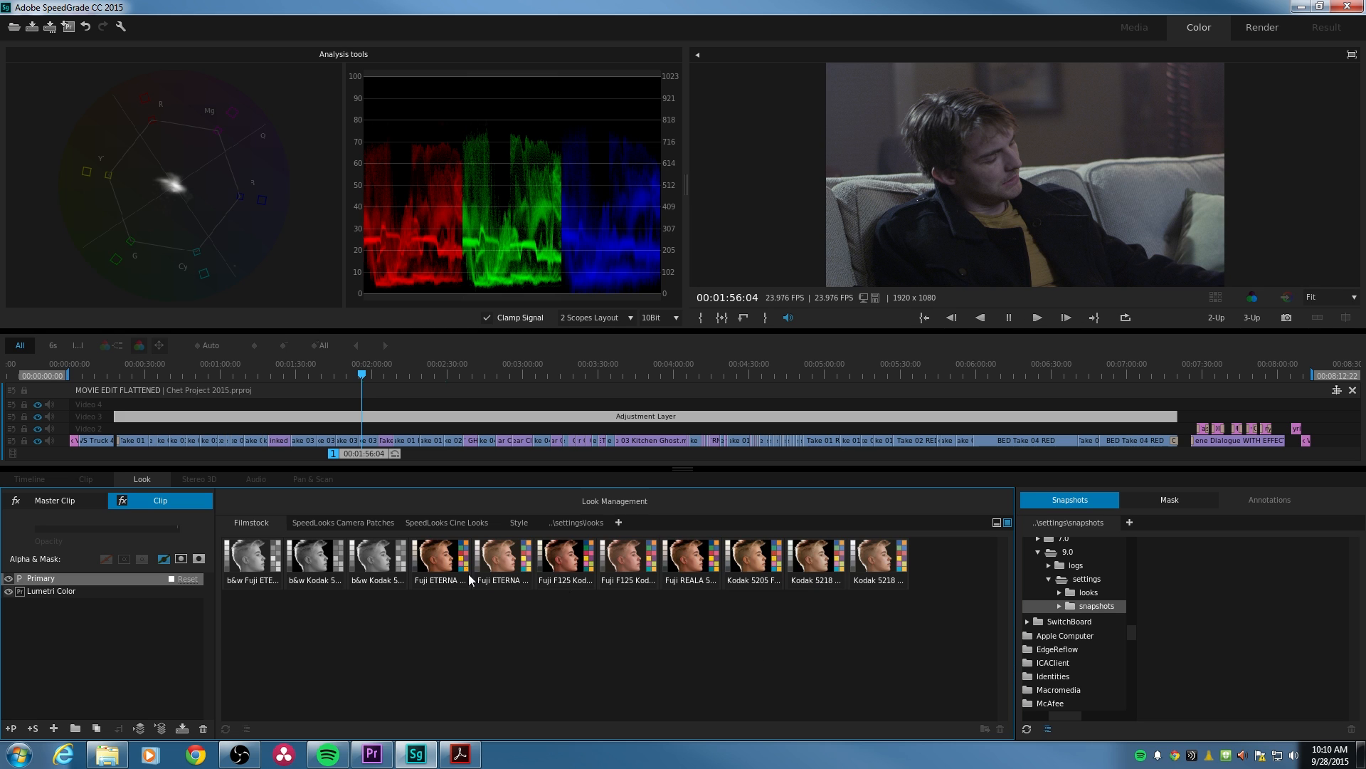
{"action": "left_click", "coordinate": [498, 566]}
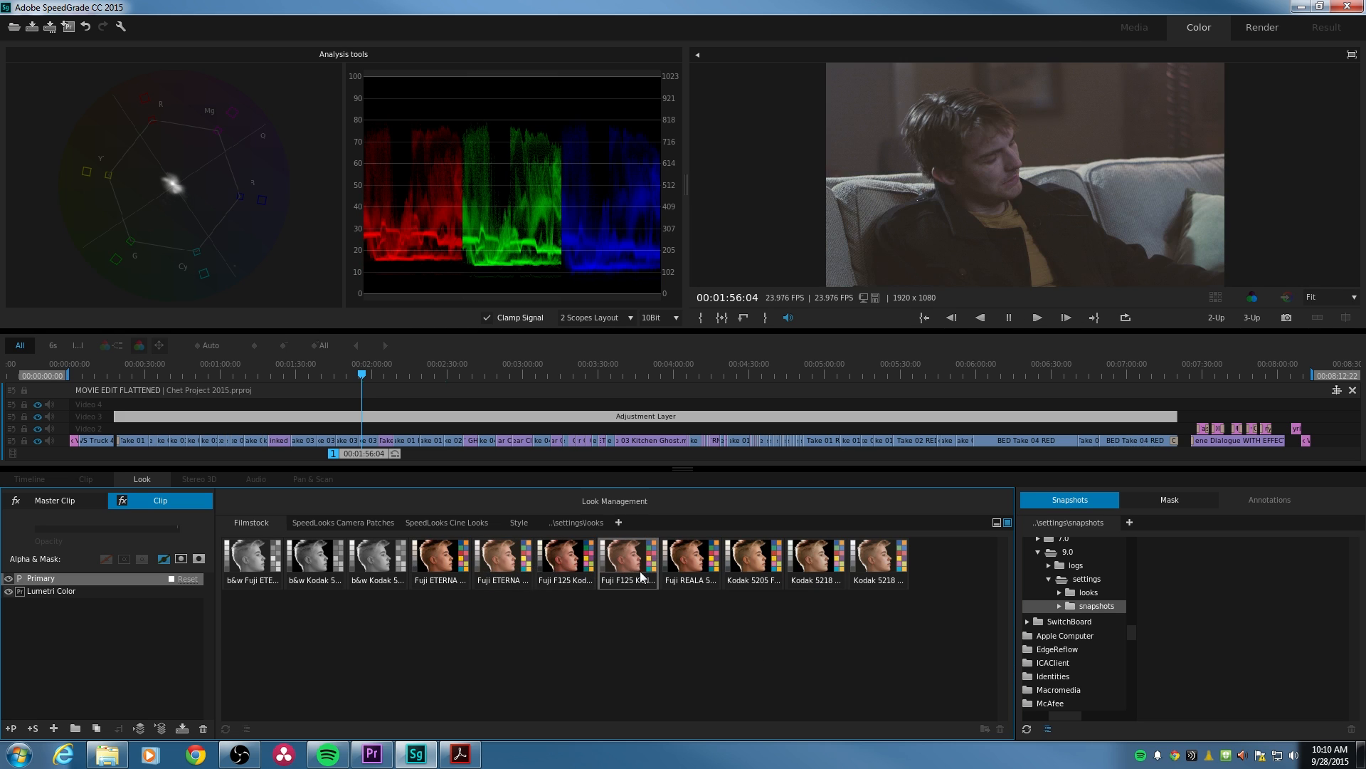
{"action": "left_click", "coordinate": [689, 562]}
{"action": "left_click", "coordinate": [753, 566]}
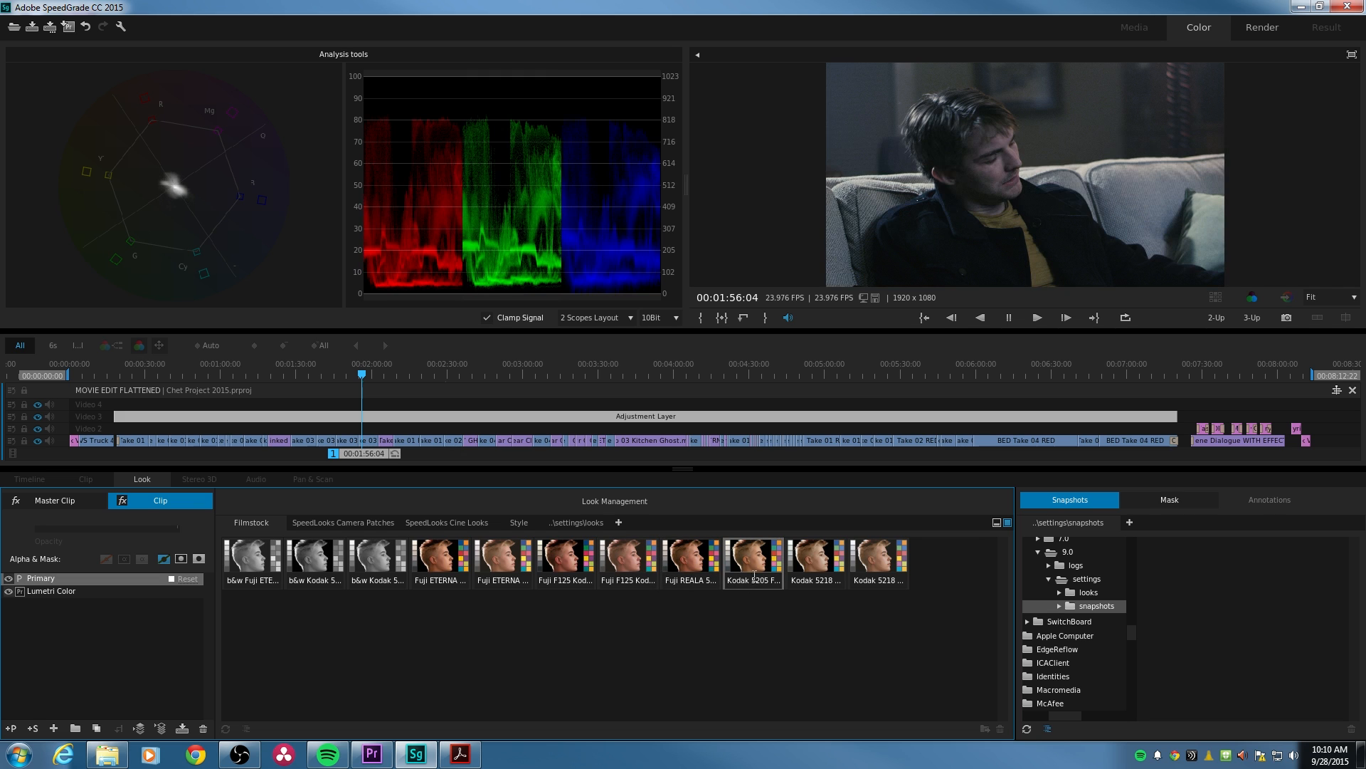
{"action": "left_click", "coordinate": [797, 570]}
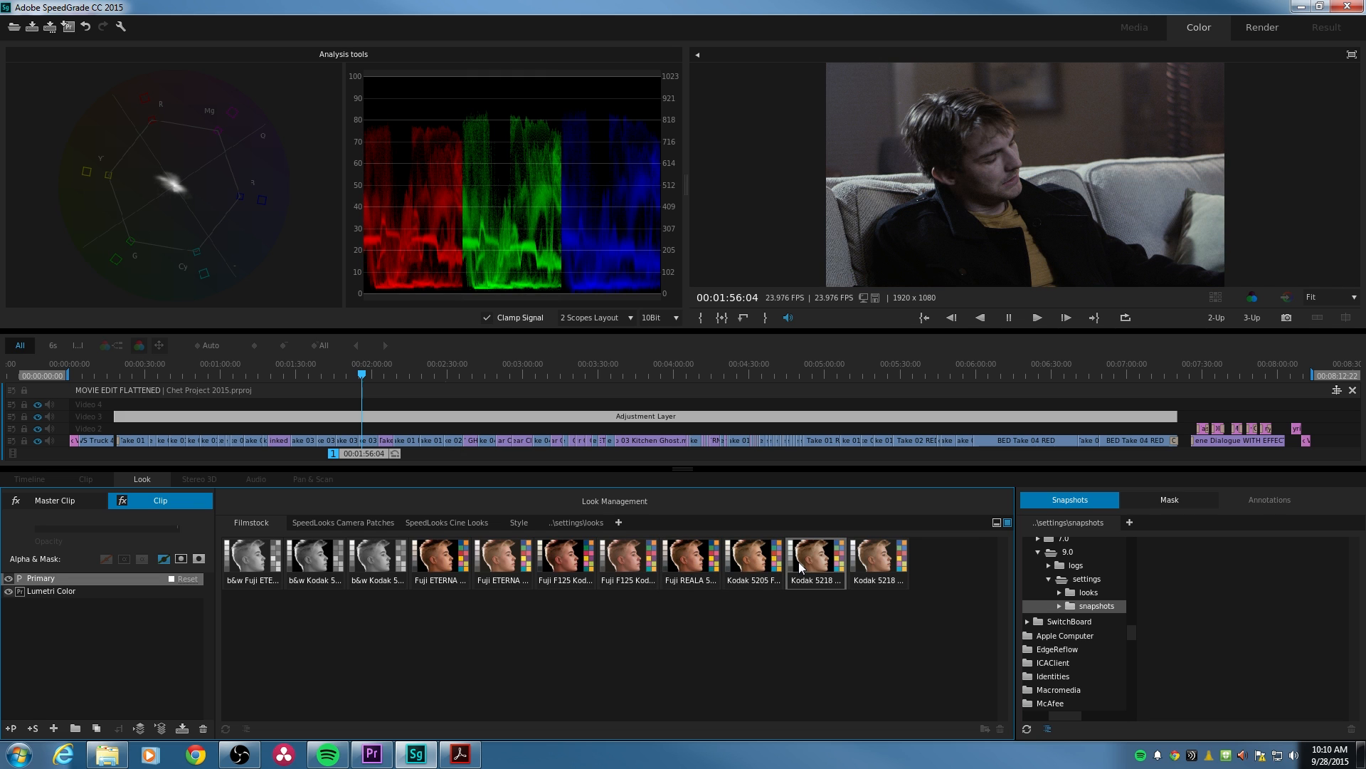
{"action": "left_click", "coordinate": [799, 567]}
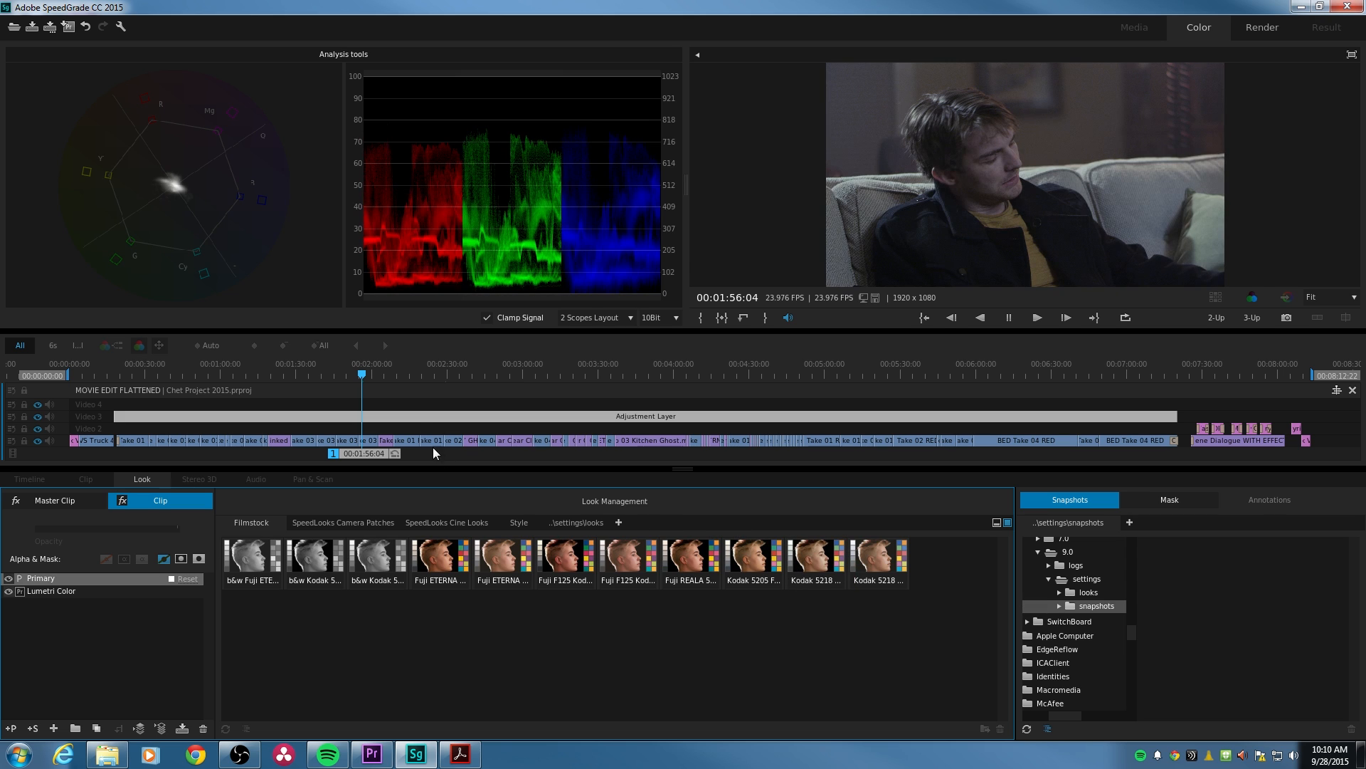
- Apply the Kodak 5218 Kodak 2383 look to the Adjustment Layer and select its LUT layer
{"action": "left_click", "coordinate": [817, 576]}
{"action": "double_click", "coordinate": [817, 576]}
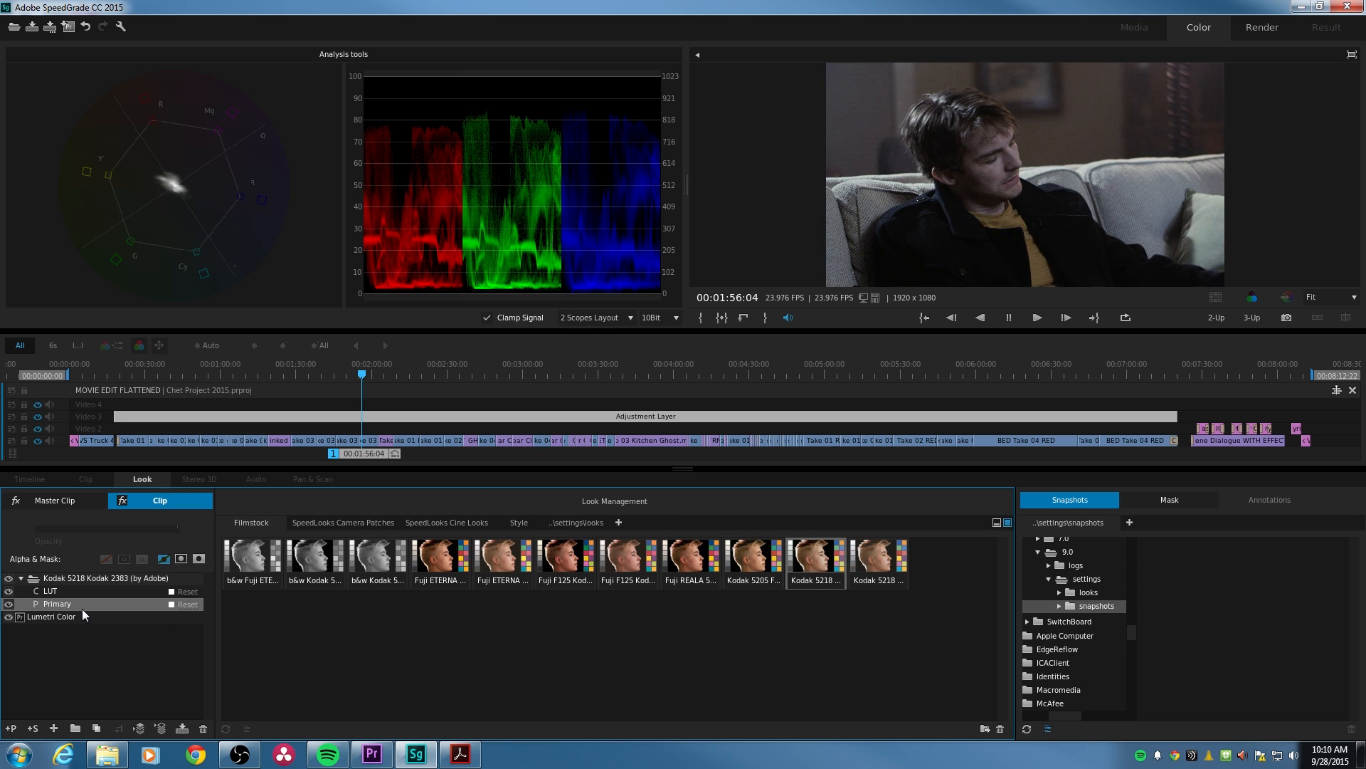
{"action": "left_click", "coordinate": [71, 582]}
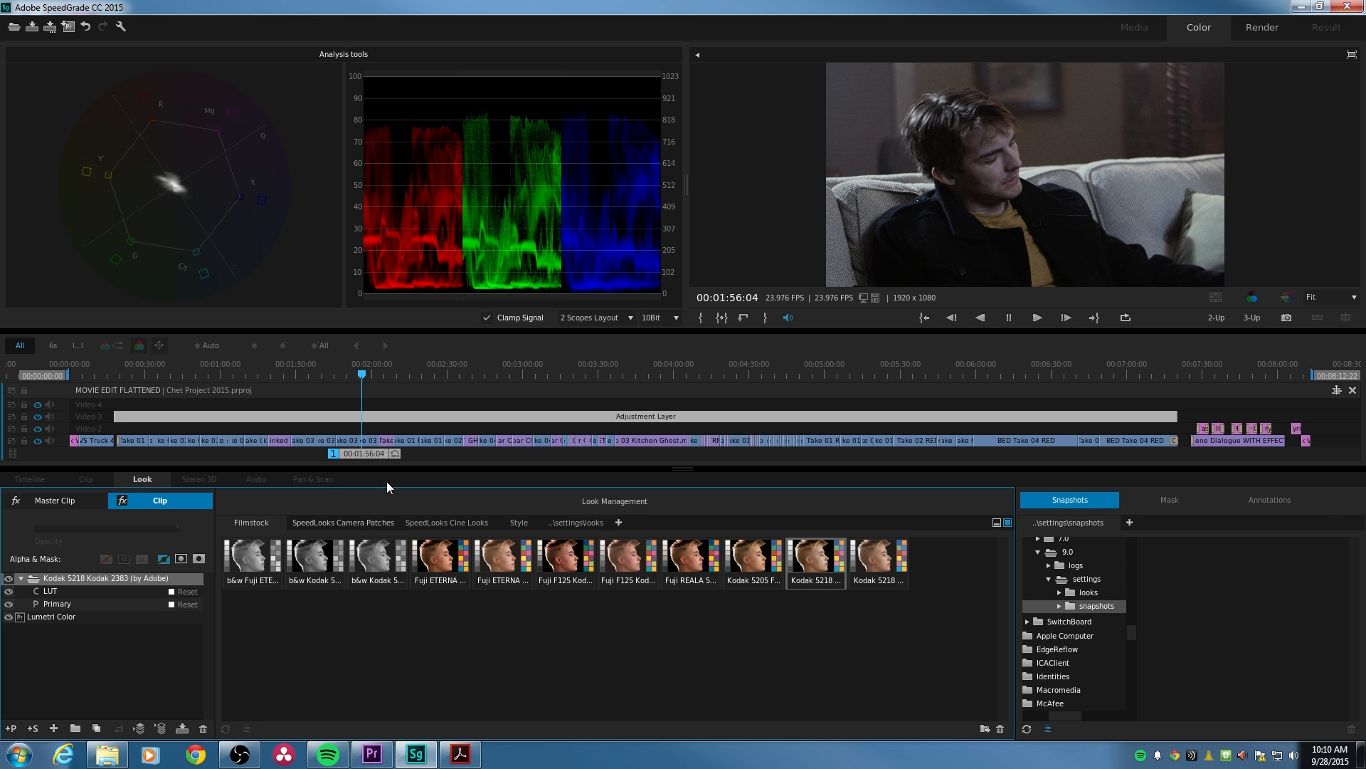
{"action": "left_click", "coordinate": [66, 592]}
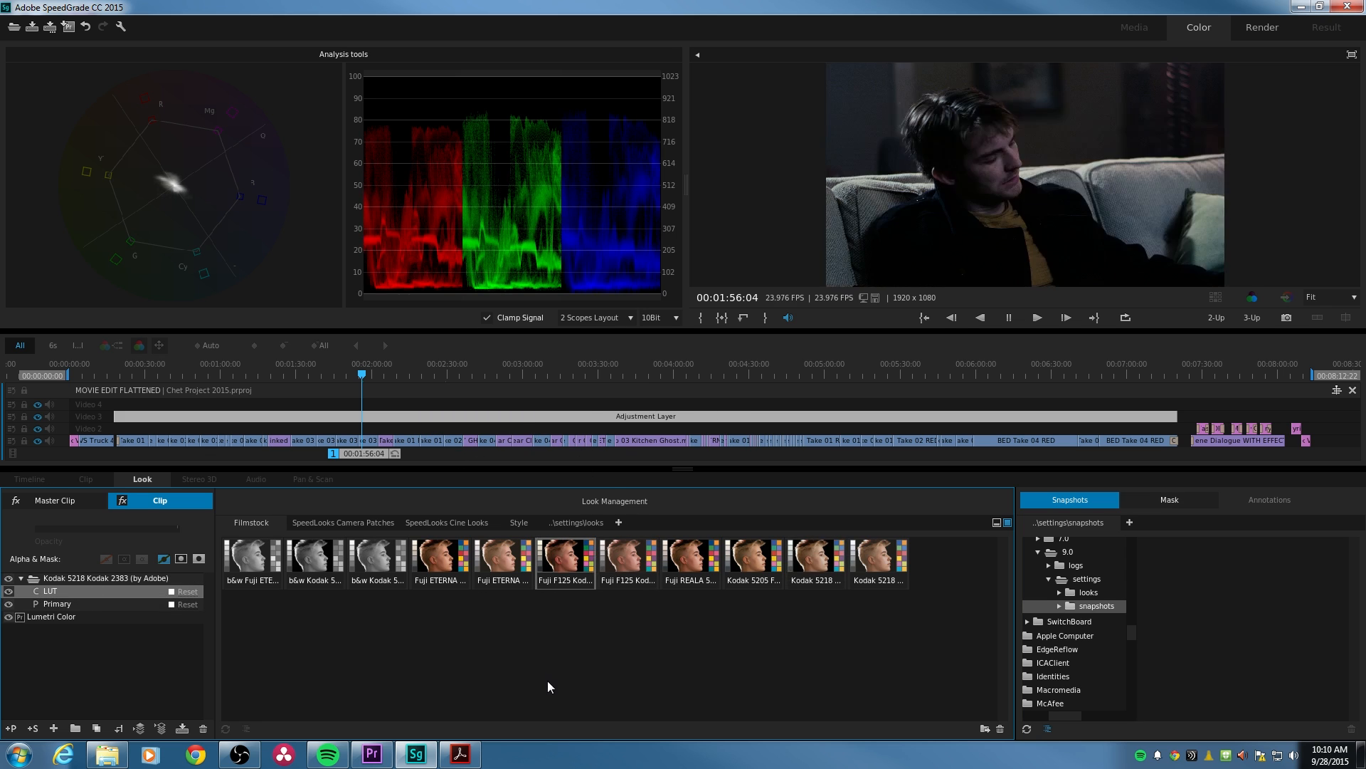
- Set the LUT layer's opacity to 0.85, hiding and showing Video 3 before and after the change to compare the look
{"action": "left_click", "coordinate": [40, 417]}
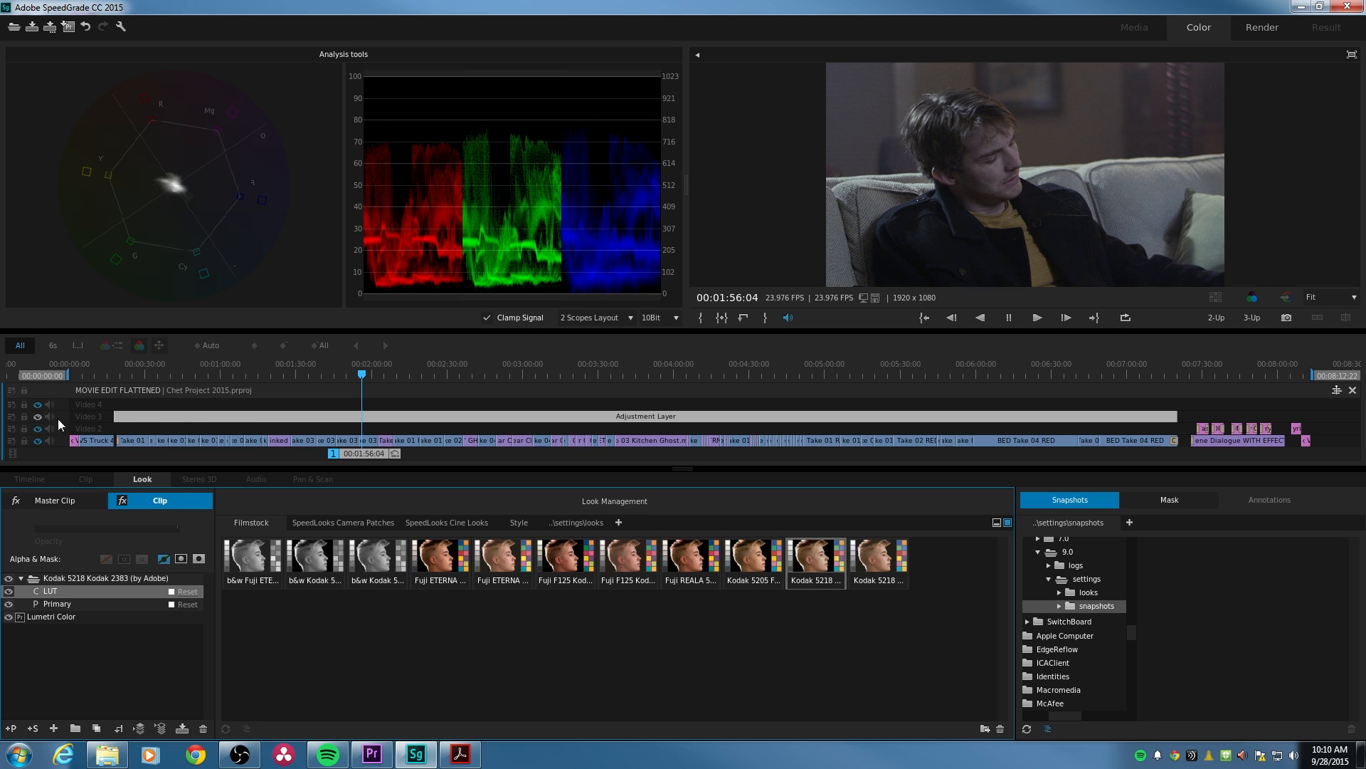
{"action": "left_click", "coordinate": [39, 419]}
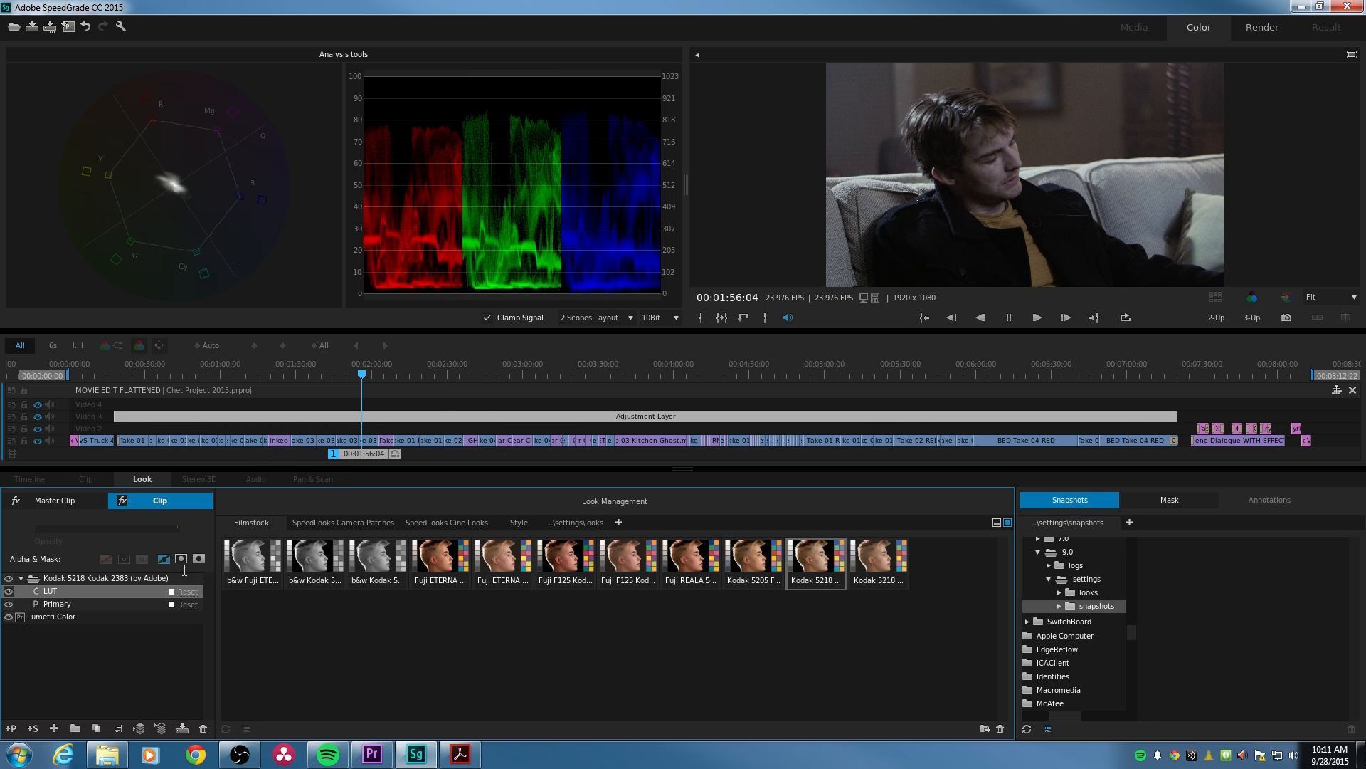
{"action": "left_click", "coordinate": [178, 530]}
{"action": "left_click_drag", "start_coordinate": [177, 529], "coordinate": [156, 528]}
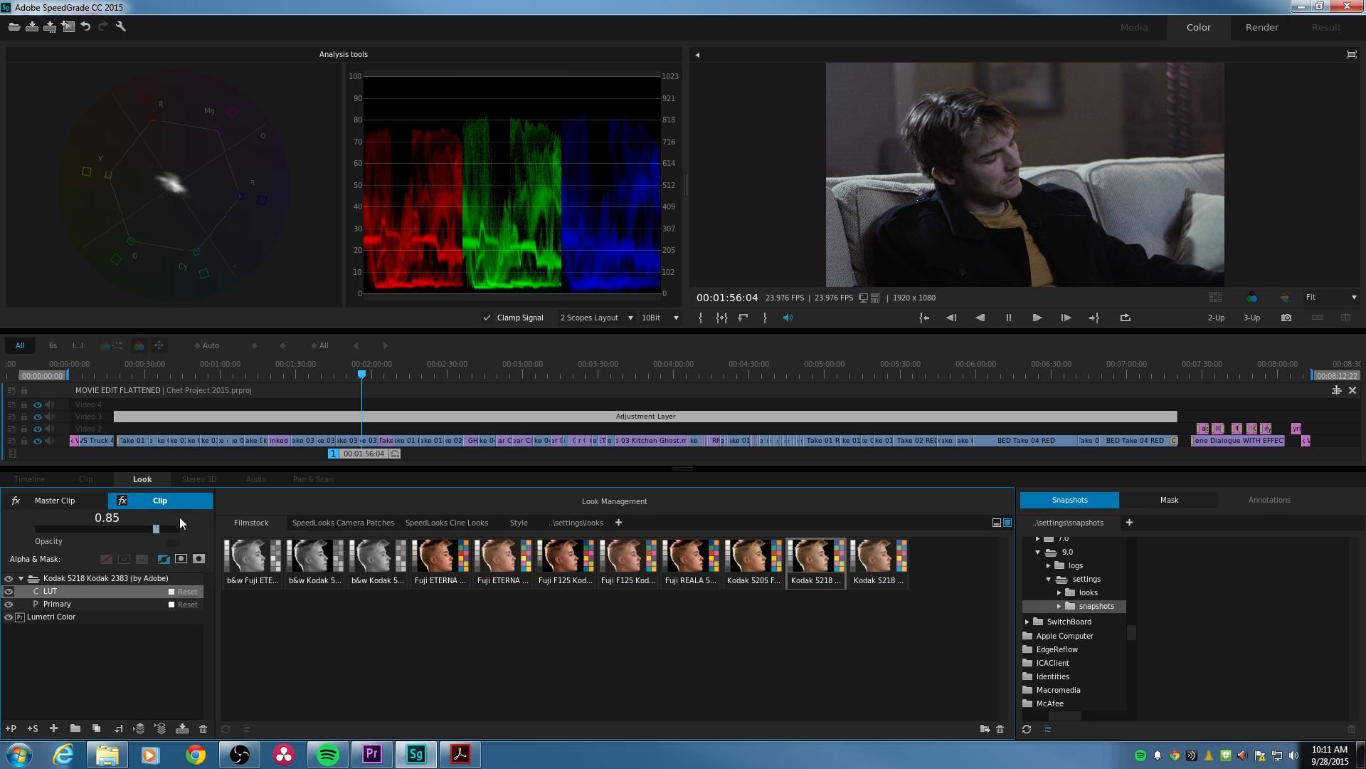
{"action": "left_click", "coordinate": [38, 418]}
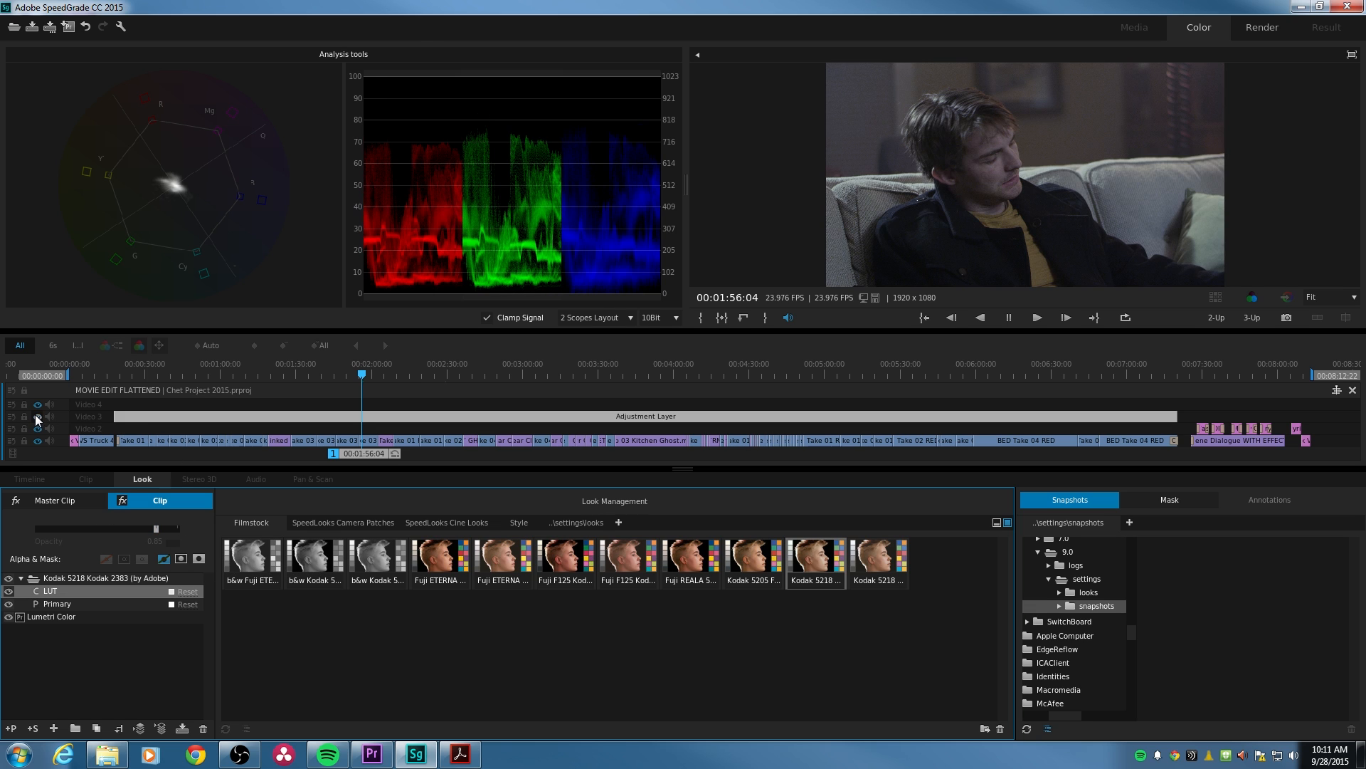
{"action": "left_click", "coordinate": [38, 418]}
- Compare the shots at 00:02:23:21 and 00:02:31:05 with and without the look by hiding and showing Video 3
{"action": "left_click", "coordinate": [405, 373]}
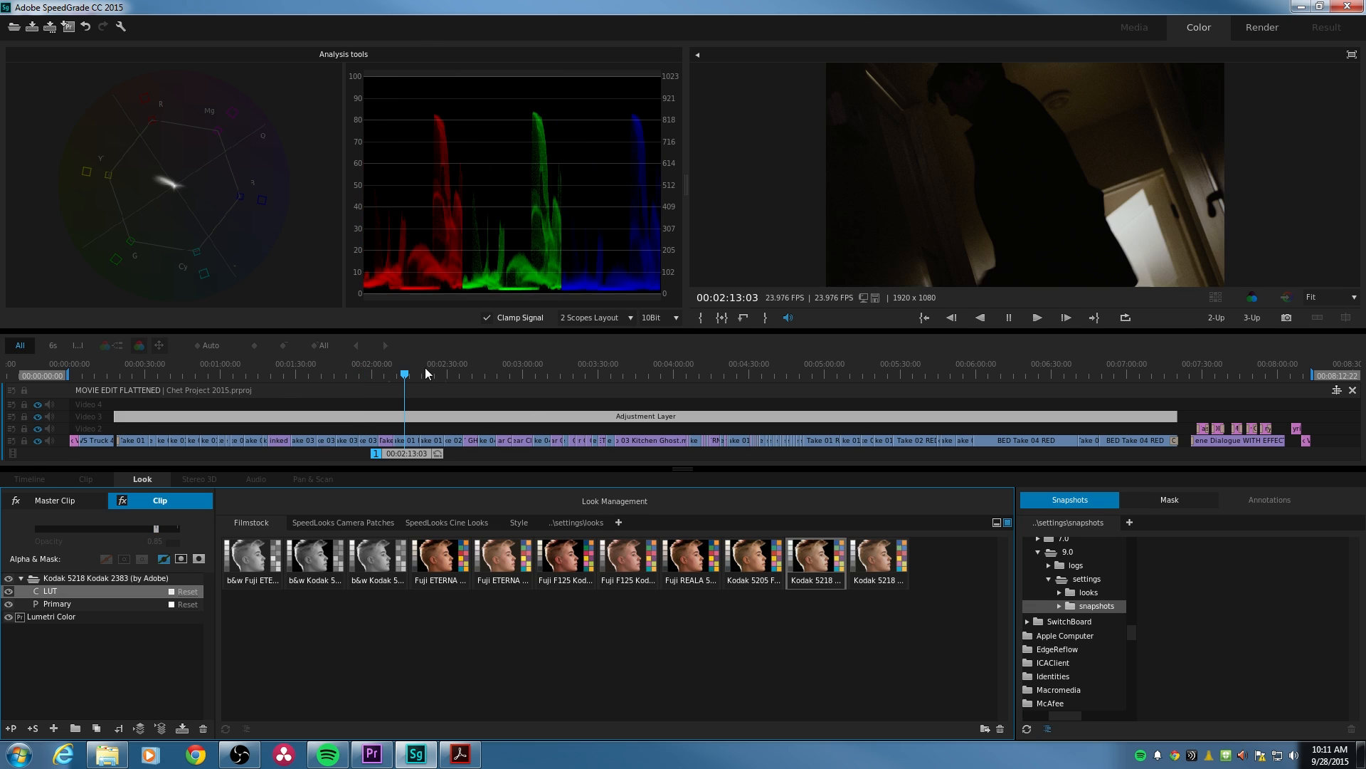
{"action": "left_click", "coordinate": [414, 373]}
{"action": "left_click_drag", "start_coordinate": [417, 376], "coordinate": [431, 374]}
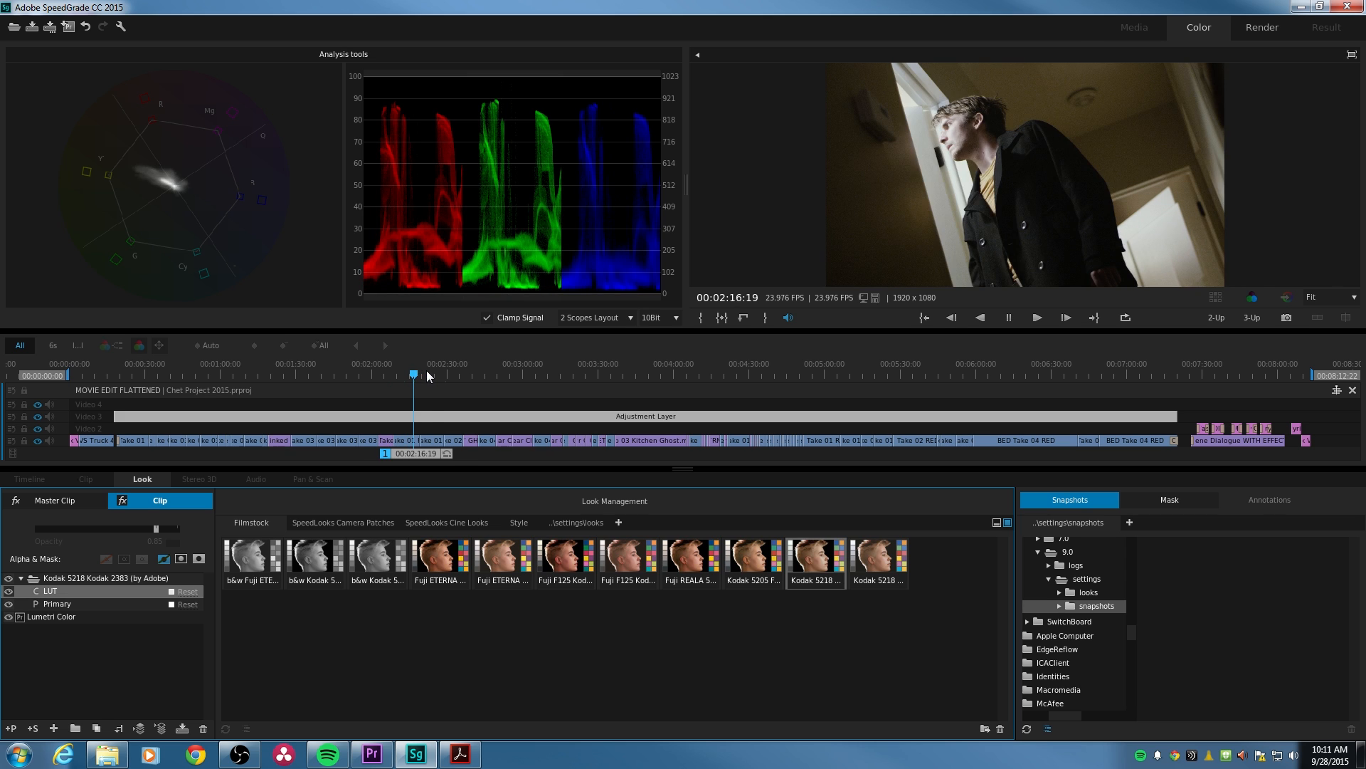
{"action": "left_click", "coordinate": [38, 418]}
{"action": "left_click", "coordinate": [38, 418]}
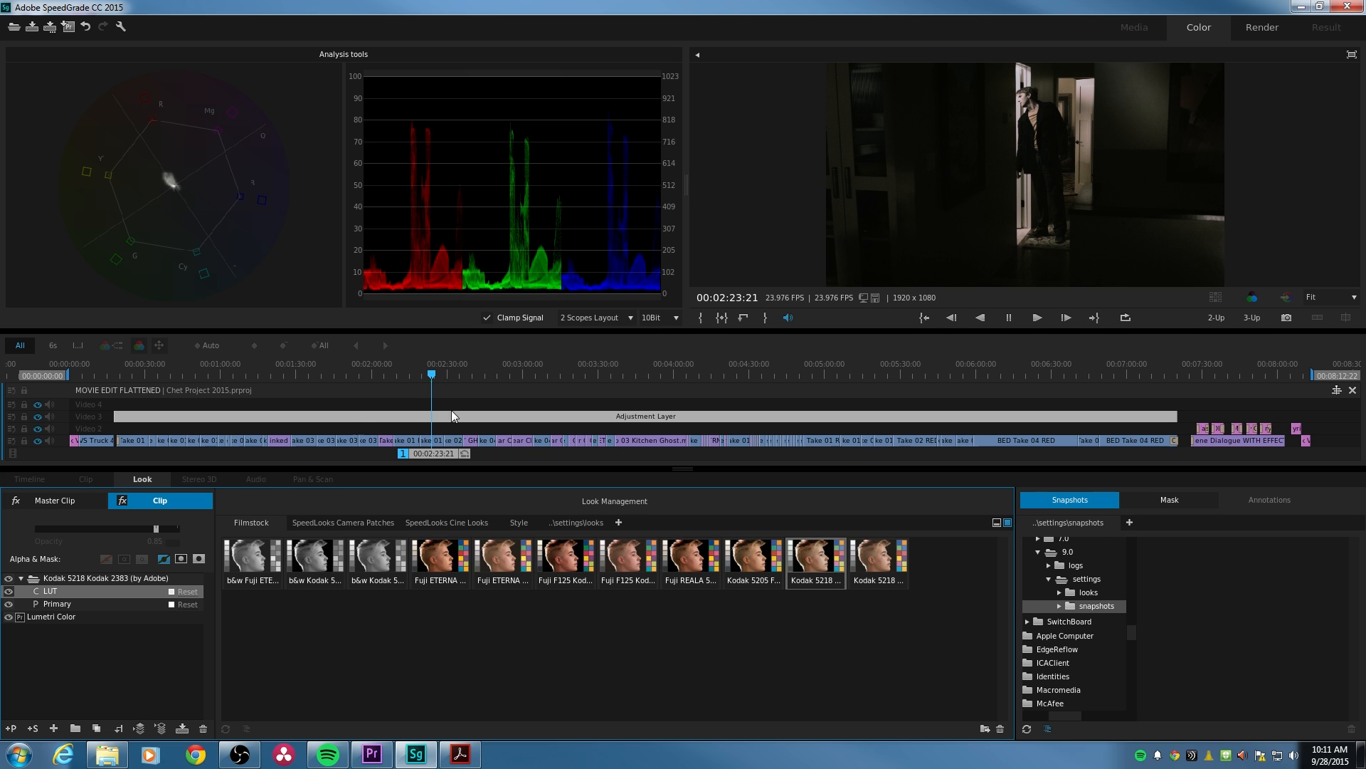
{"action": "left_click", "coordinate": [451, 375]}
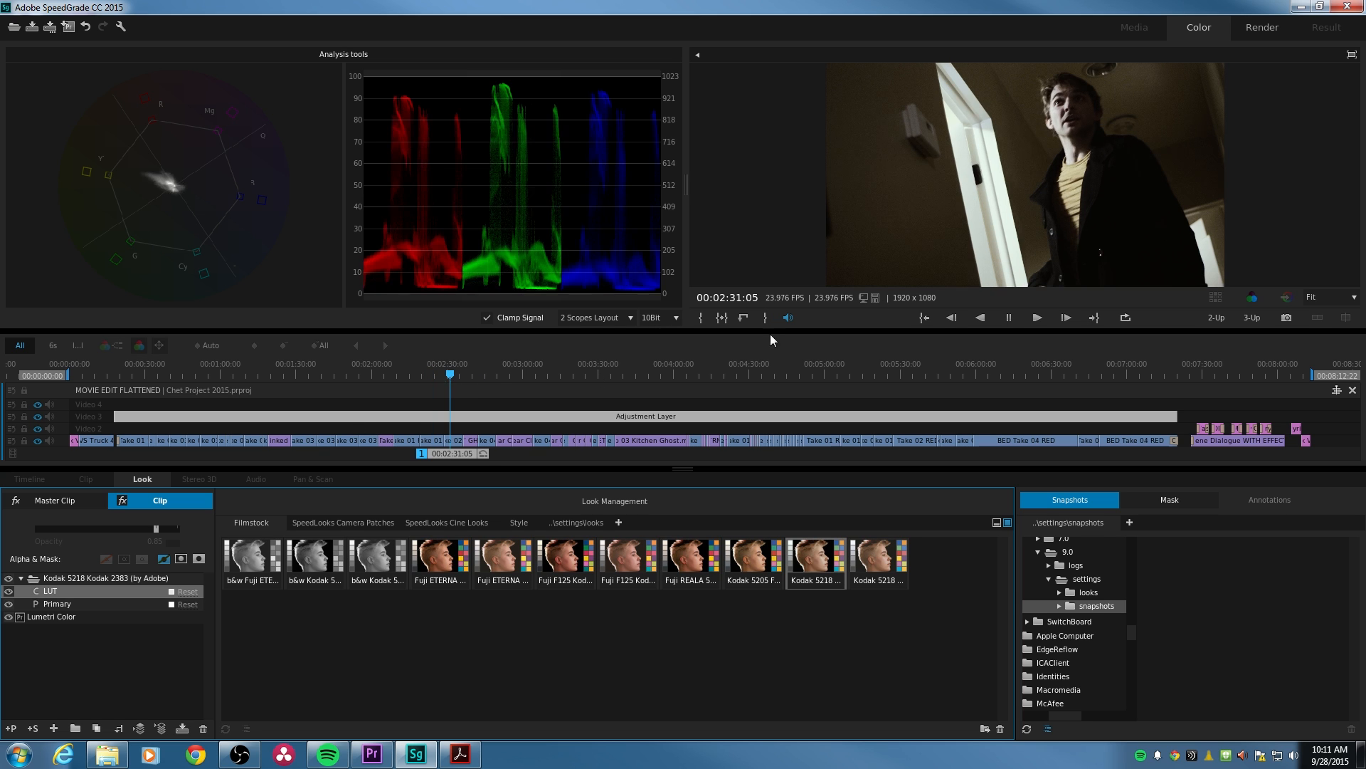
{"action": "left_click", "coordinate": [37, 418]}
{"action": "left_click", "coordinate": [38, 417]}
- Select the Primary layer of the Video 1 clip at 00:02:31:05, save the project and return to Premiere Pro through Direct Link
{"action": "left_click", "coordinate": [447, 441]}
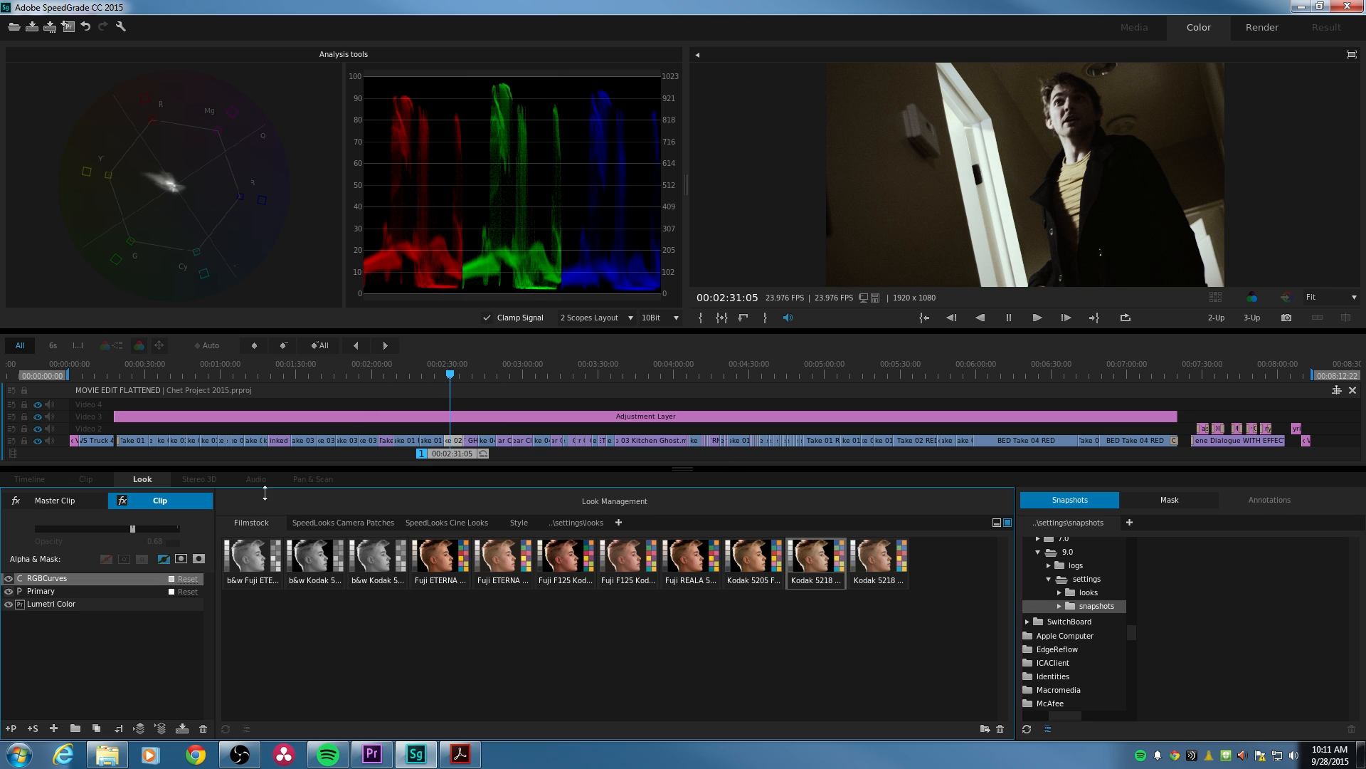
{"action": "left_click", "coordinate": [62, 590]}
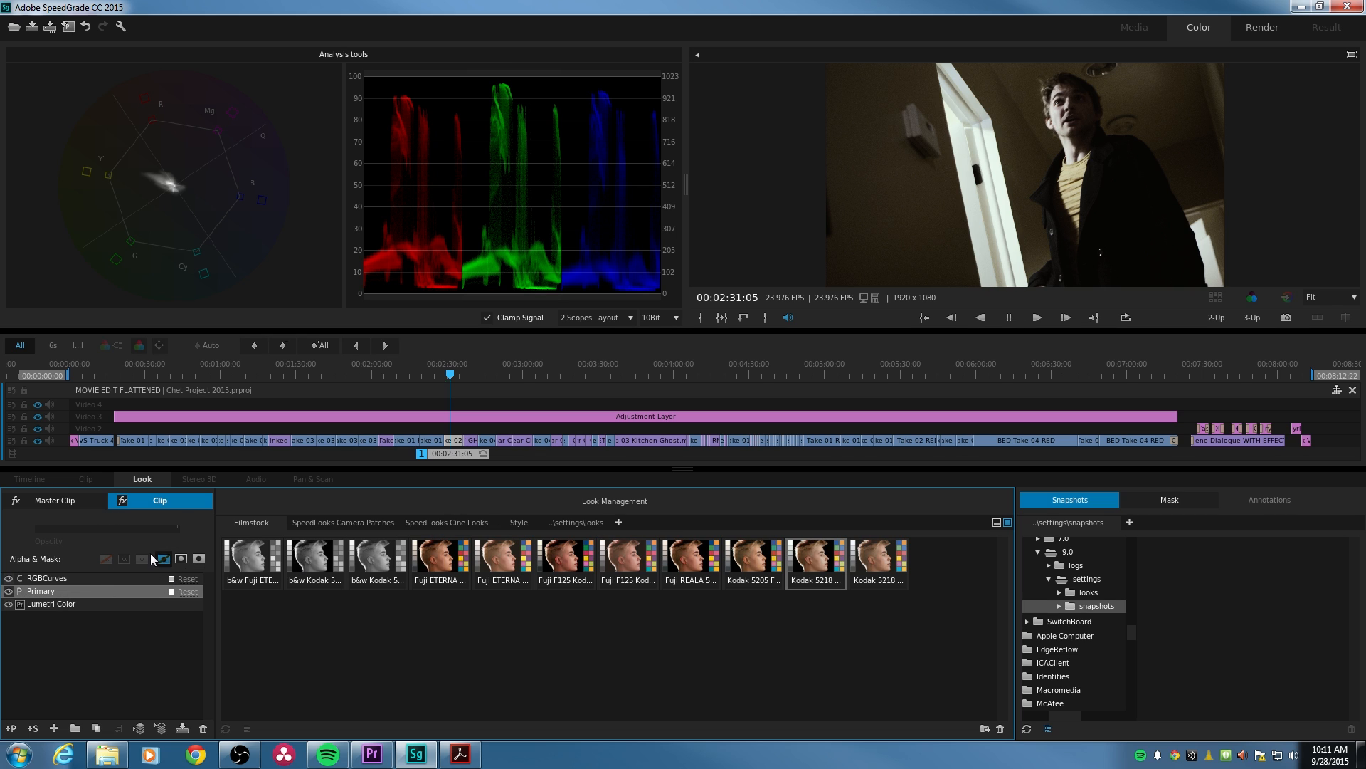
{"action": "left_click", "coordinate": [67, 29]}
{"action": "left_click", "coordinate": [642, 397]}
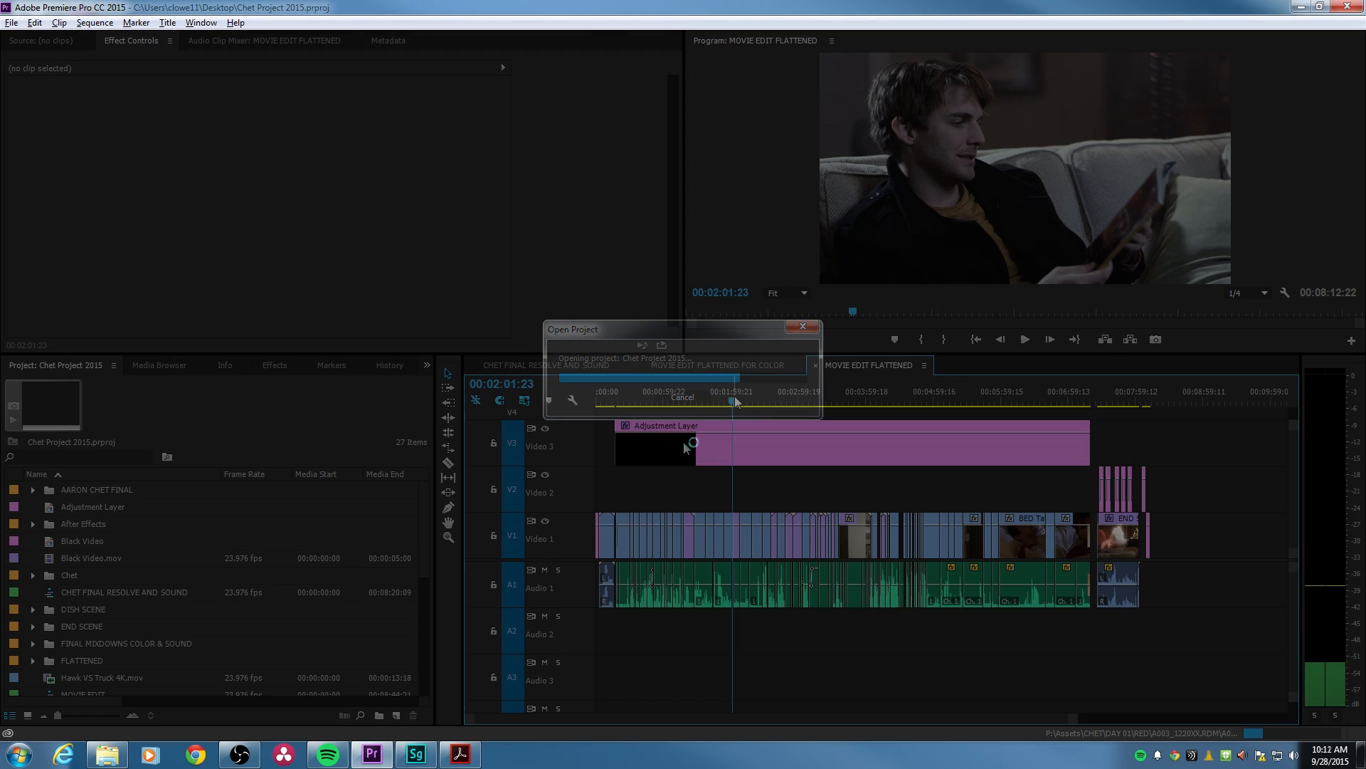
- Select the Adjustment Layer on Video 3 and disable and re-enable its Lumetri Color effect to compare the grade
{"action": "left_click", "coordinate": [744, 447]}
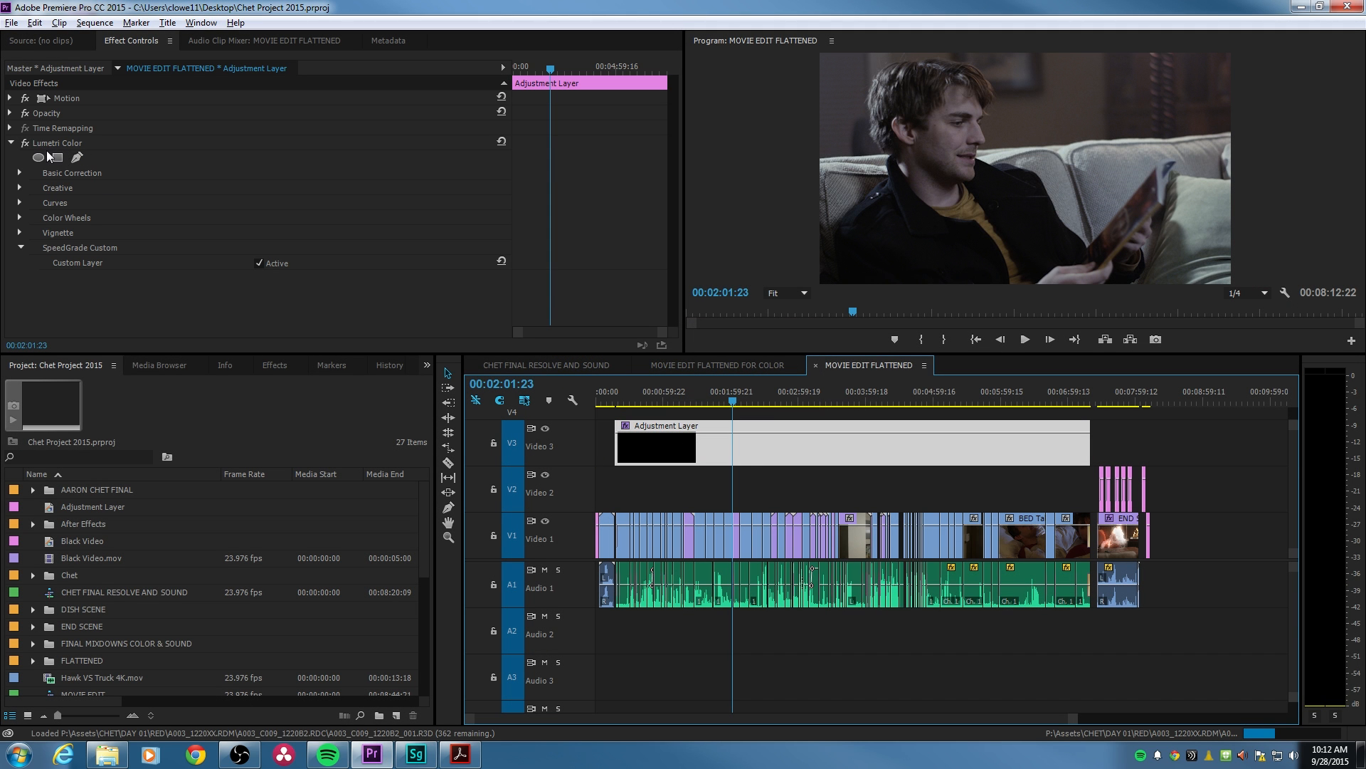
{"action": "left_click", "coordinate": [27, 143]}
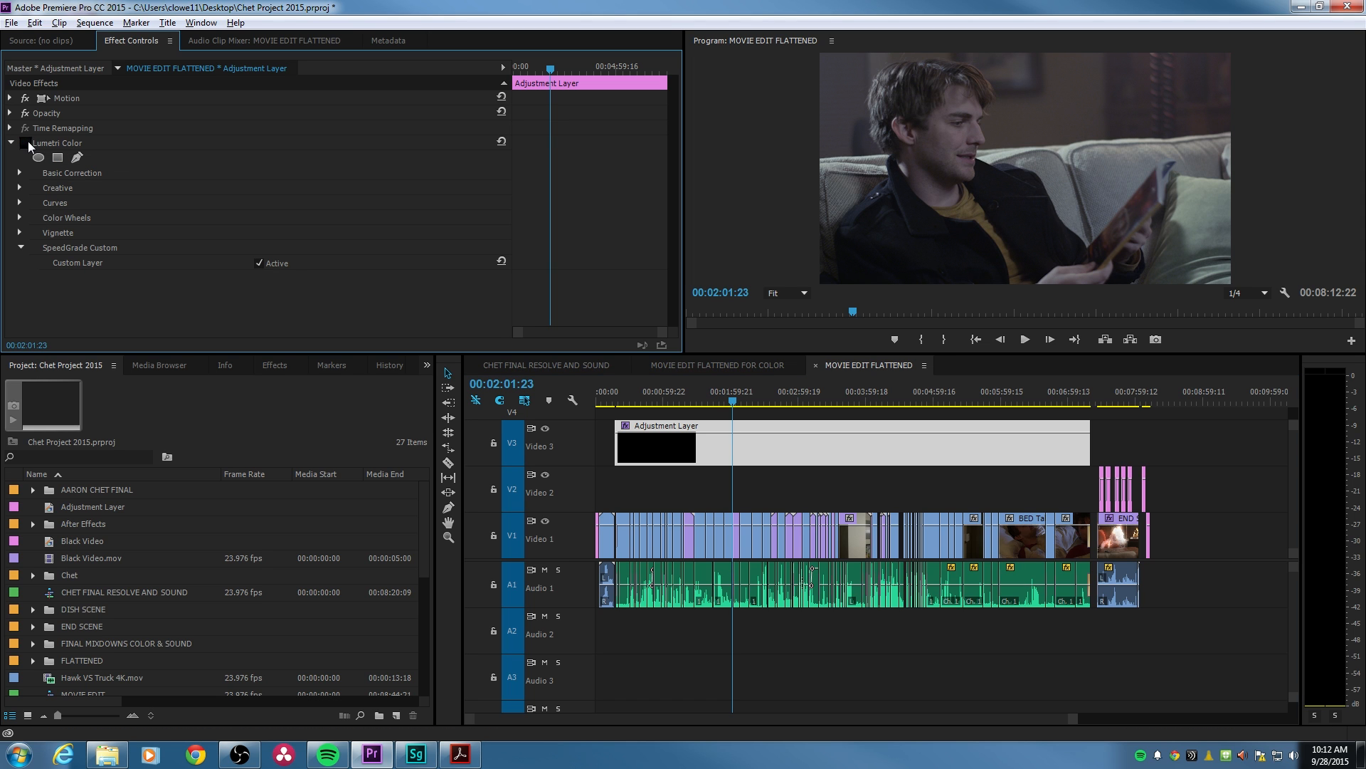
{"action": "left_click", "coordinate": [26, 143]}
- Move the playhead to the couch shot at 00:02:00:02 and zoom the timeline in around it
{"action": "left_click", "coordinate": [732, 397]}
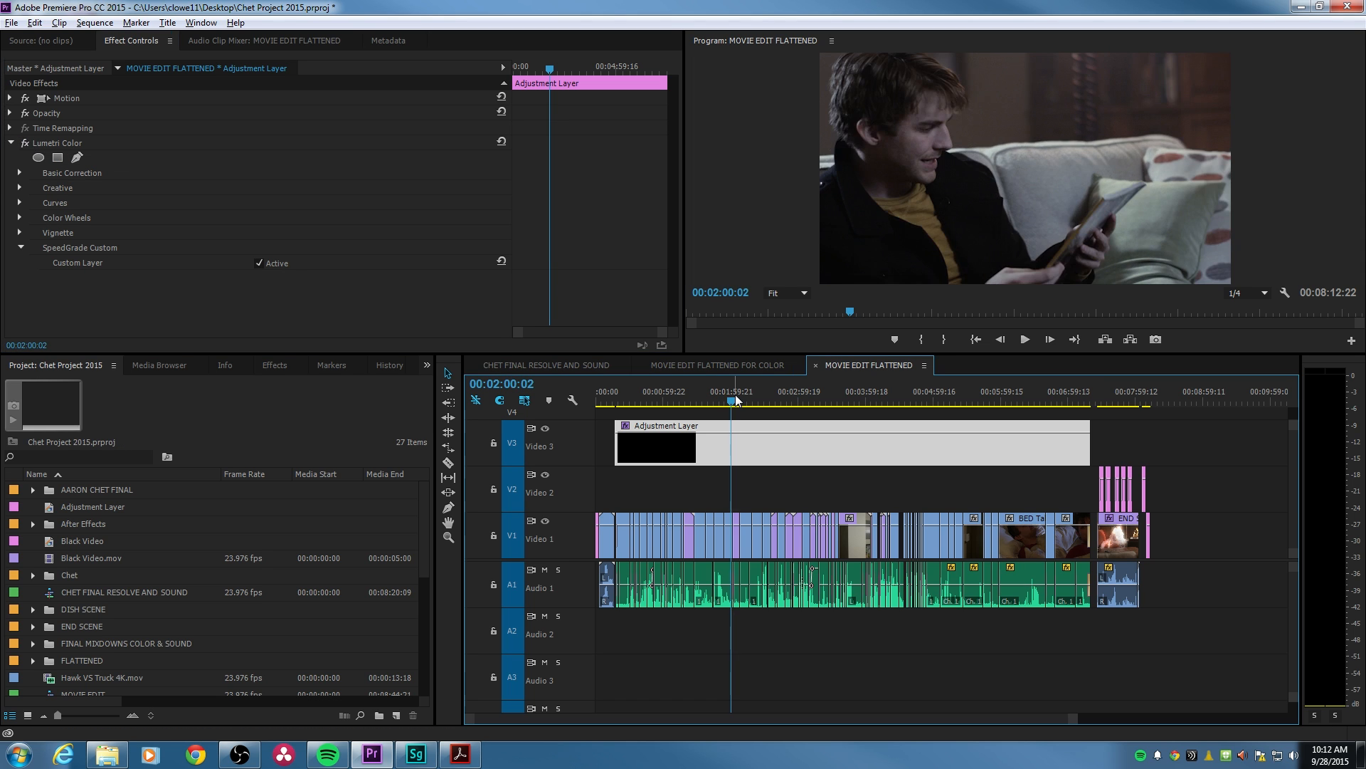
{"action": "key", "text": "equal"}
{"action": "key", "text": "equal"}
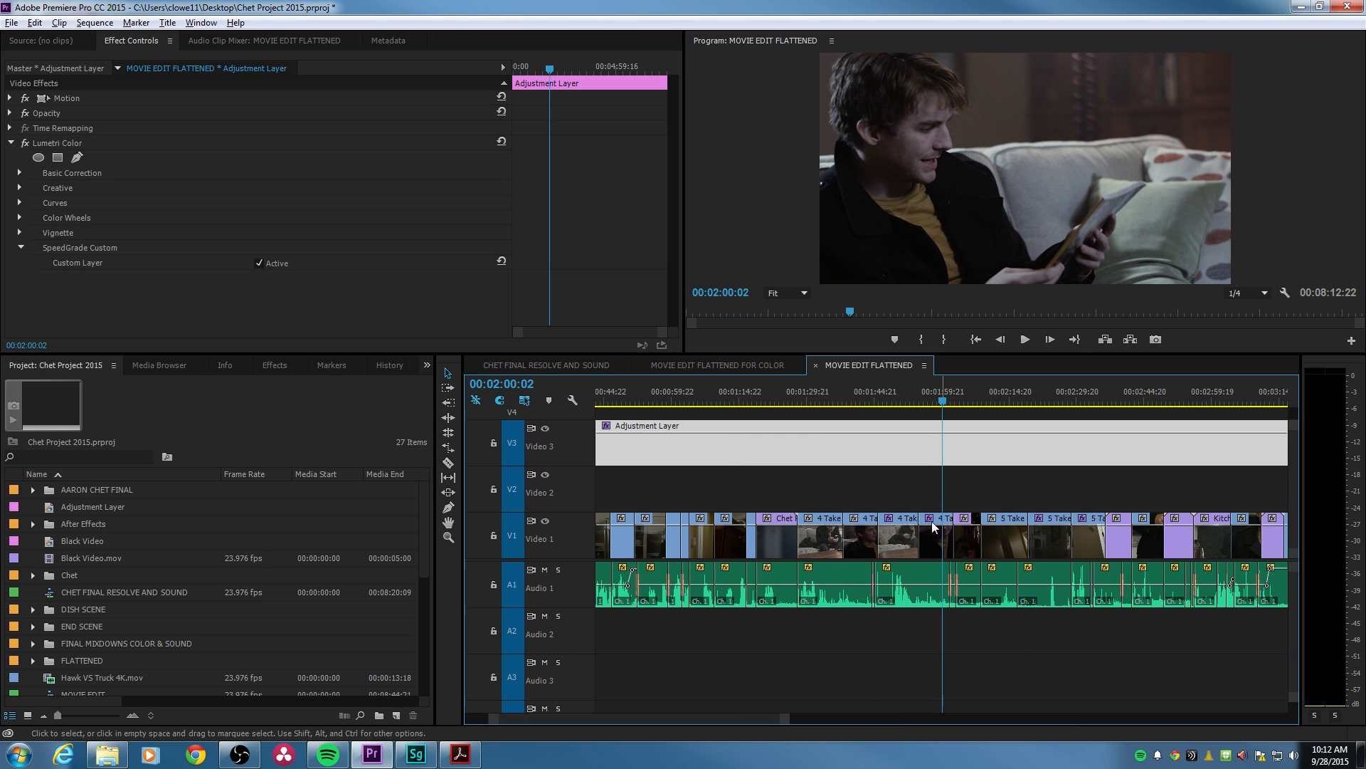